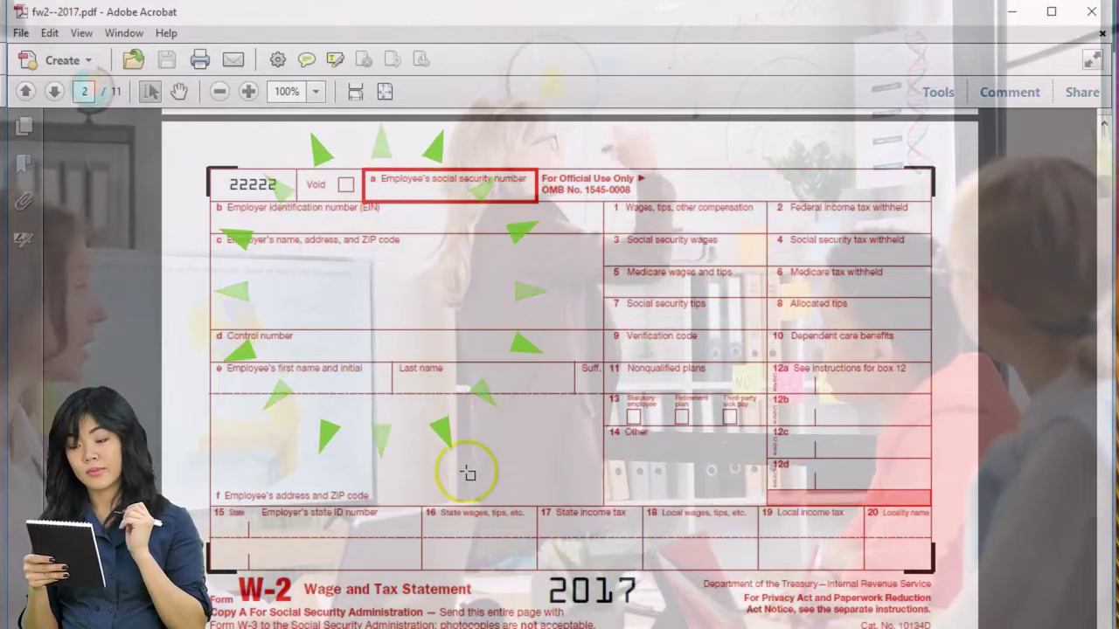
Examine the employee details, wage, withholding and state tax boxes on page 2 of the 2017 Form W-2.
scroll(466, 472, up, 2)
scroll(467, 478, up, 1)
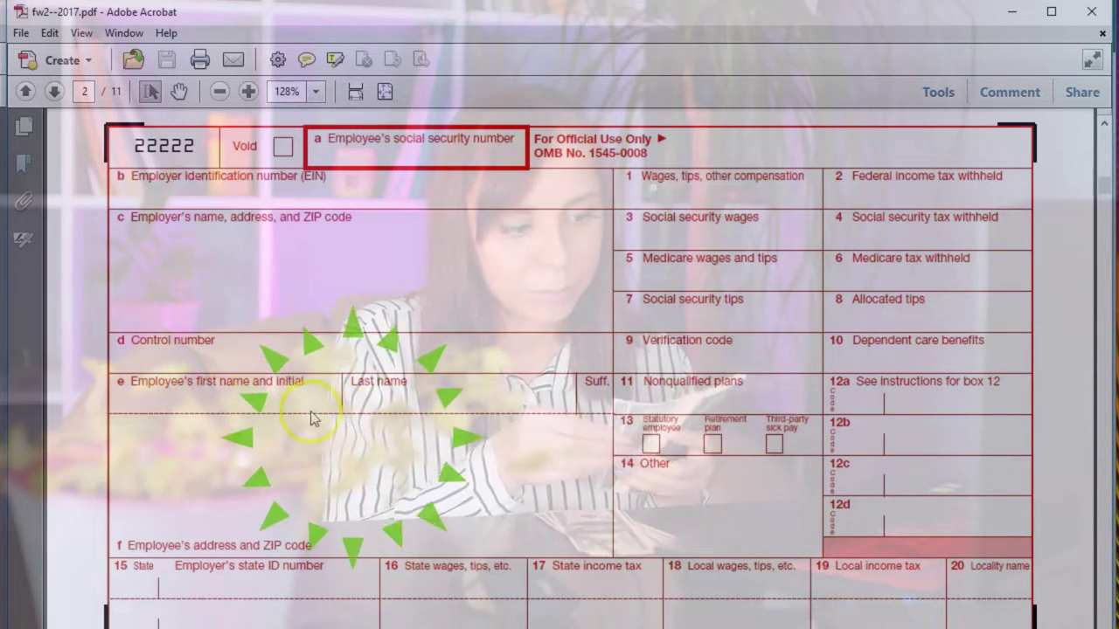
scroll(378, 457, down, 1)
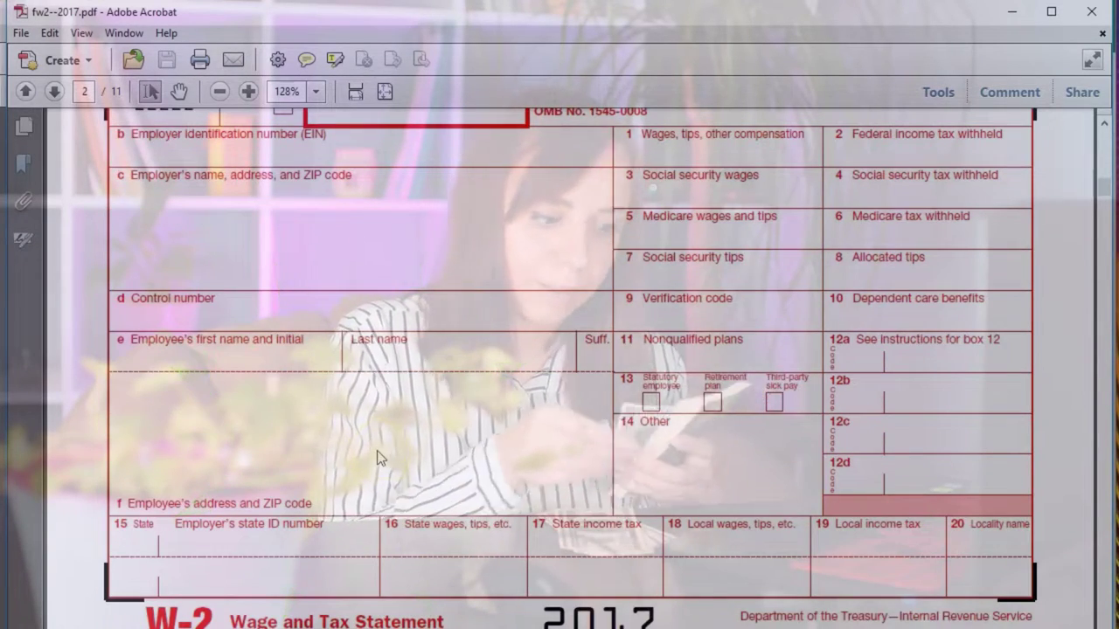
scroll(377, 456, up, 1)
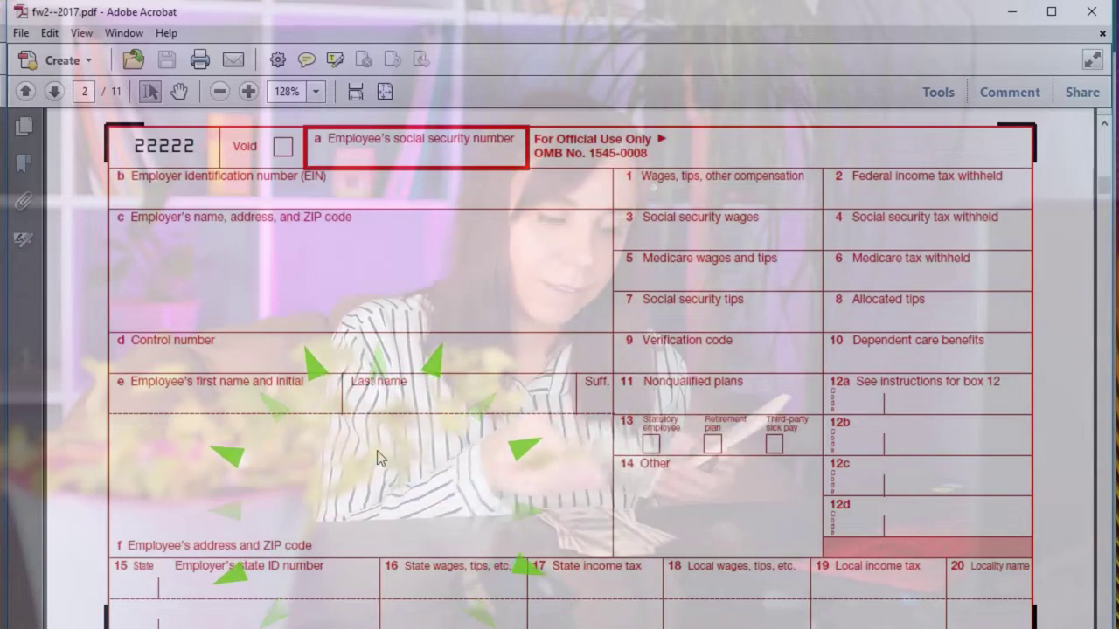
scroll(378, 456, up, 1)
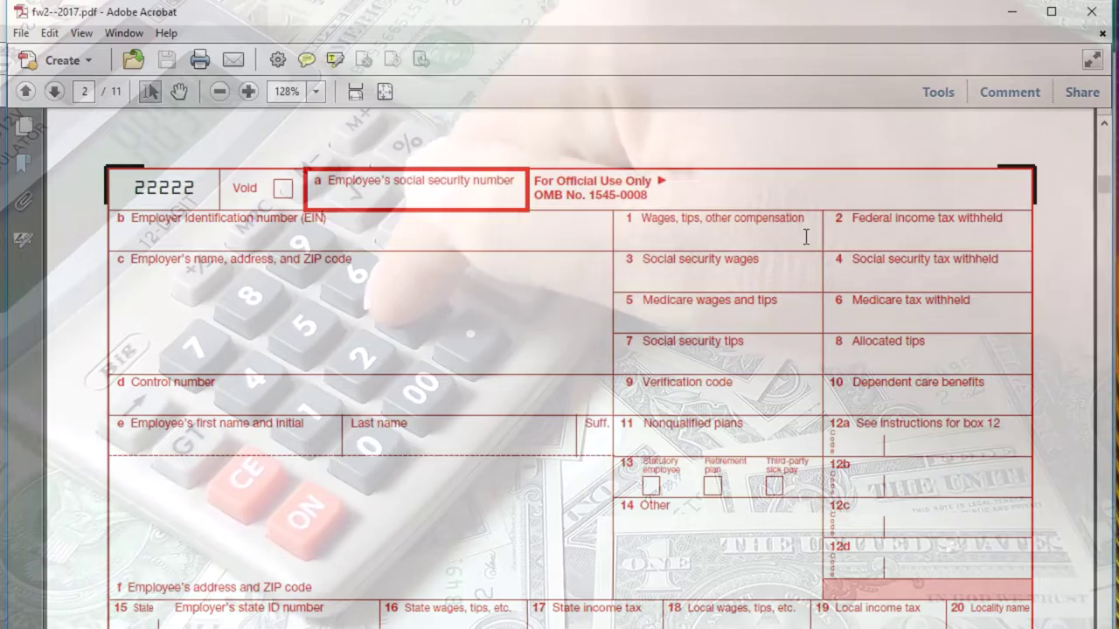
click(845, 242)
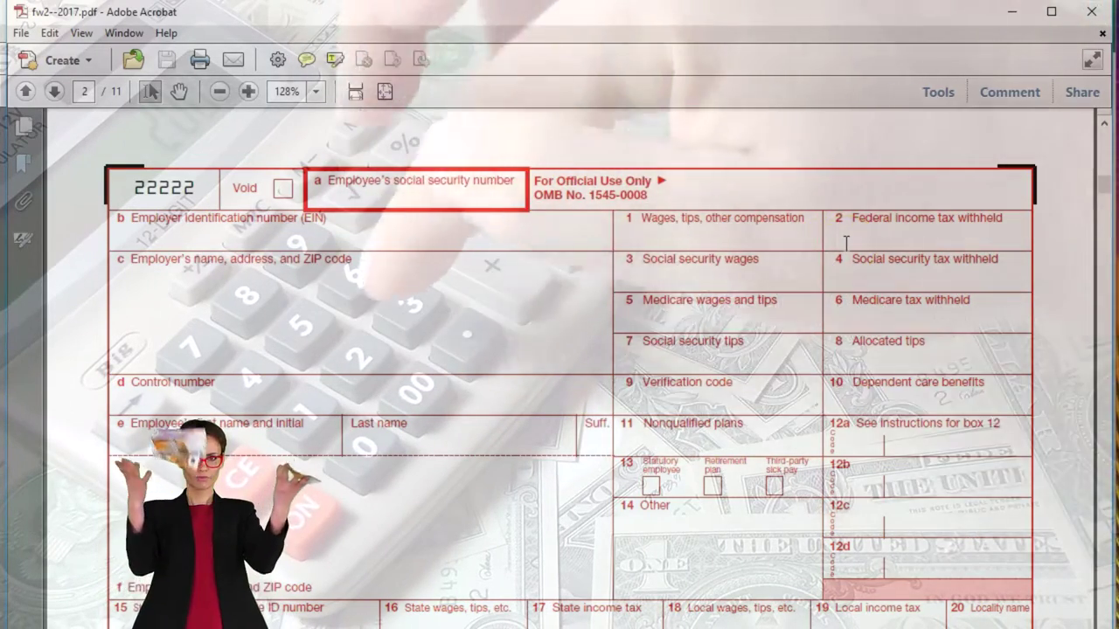
click(790, 280)
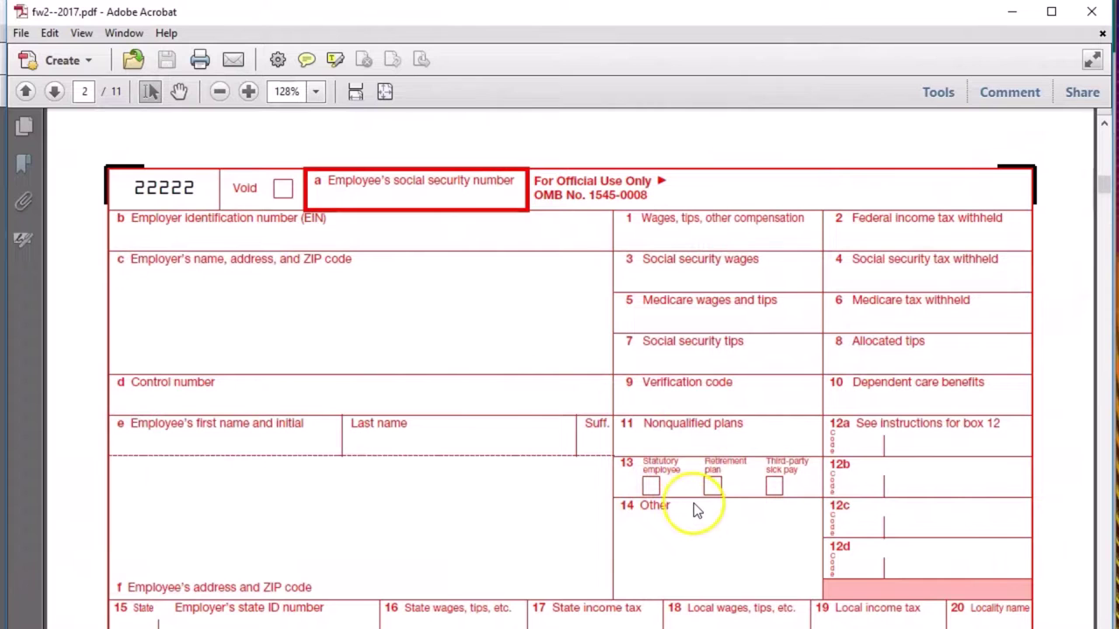
scroll(693, 507, down, 2)
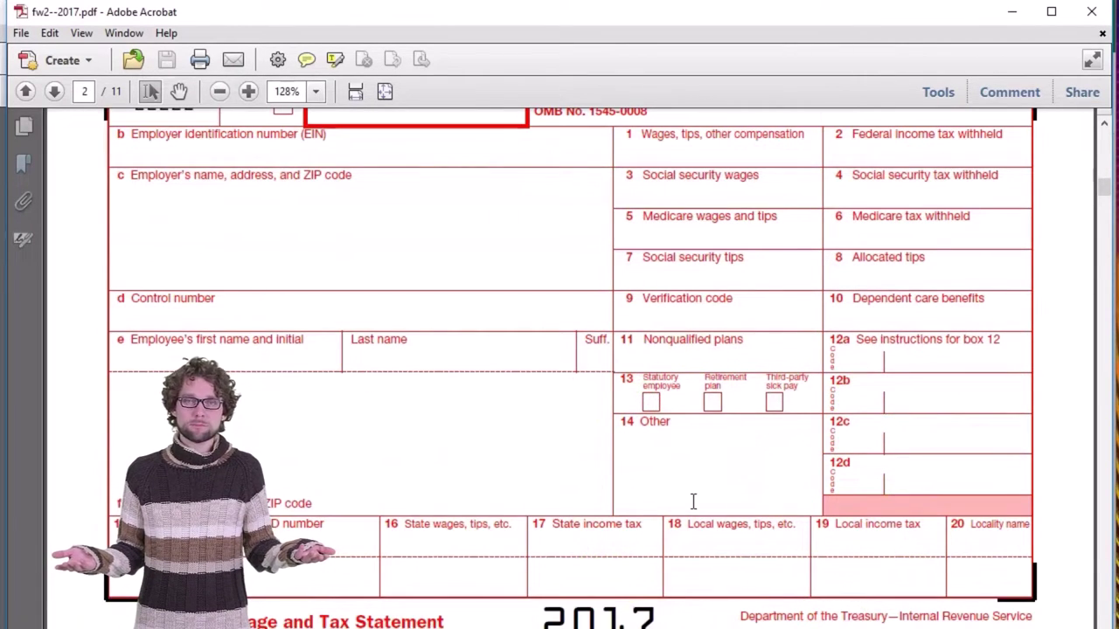
scroll(693, 501, down, 1)
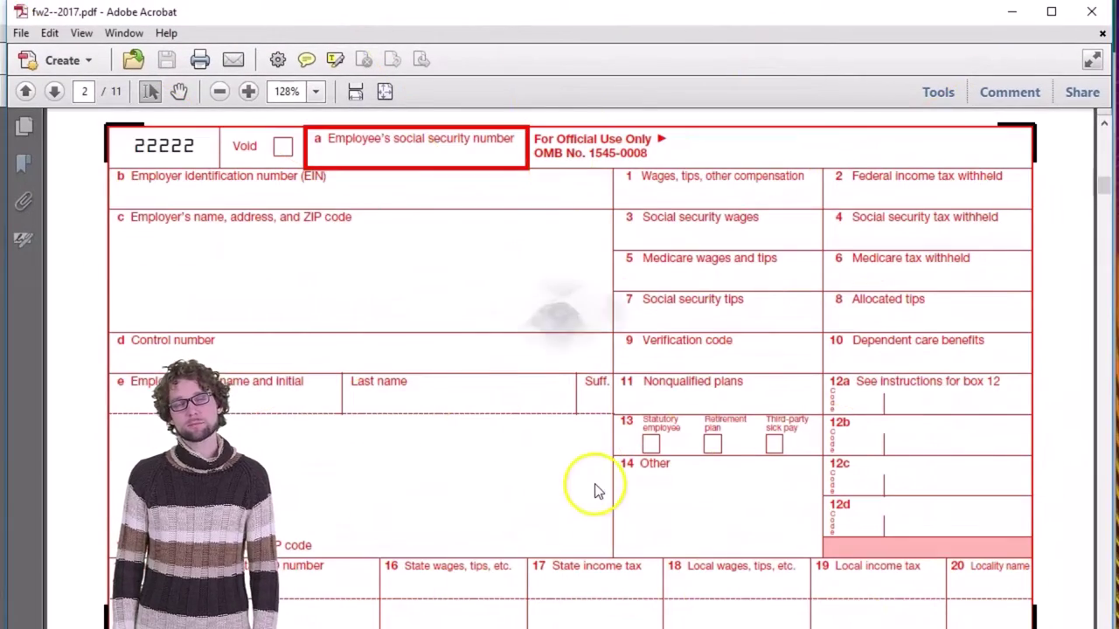
scroll(594, 492, down, 3)
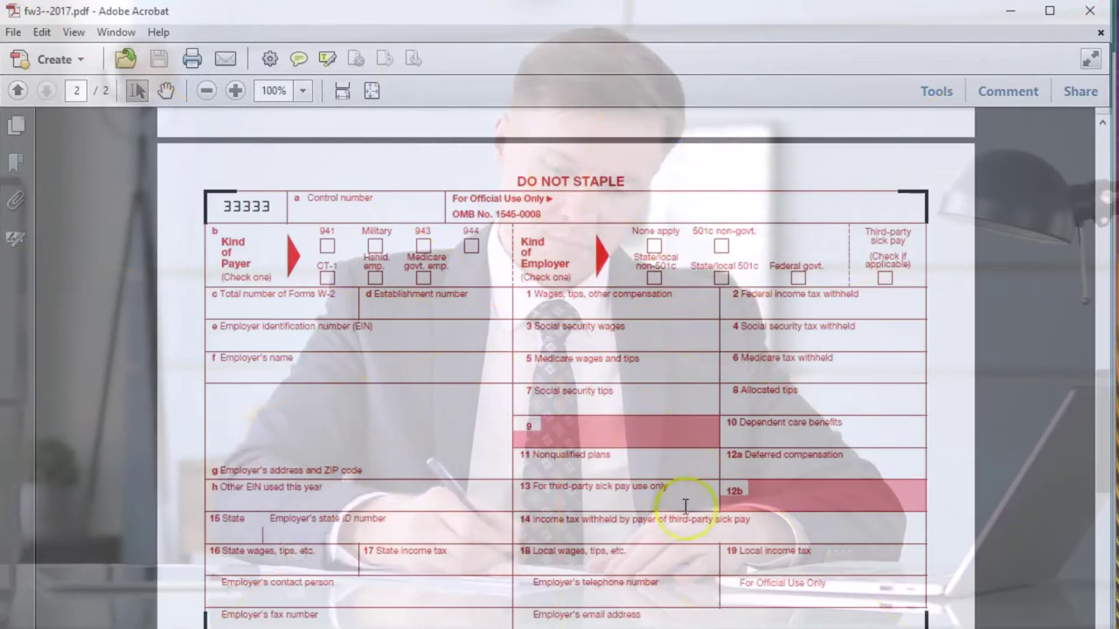
Examine the 2017 Form W-3, from the kind of payer and employer sections to its wage and withholding boxes.
scroll(684, 504, up, 1)
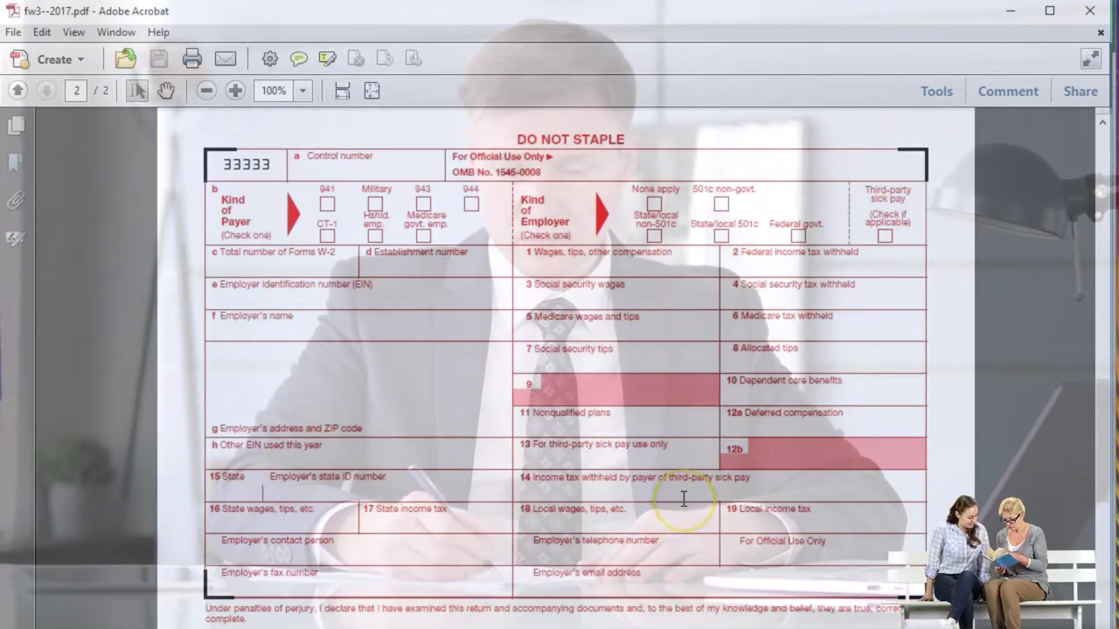
scroll(646, 457, up, 2)
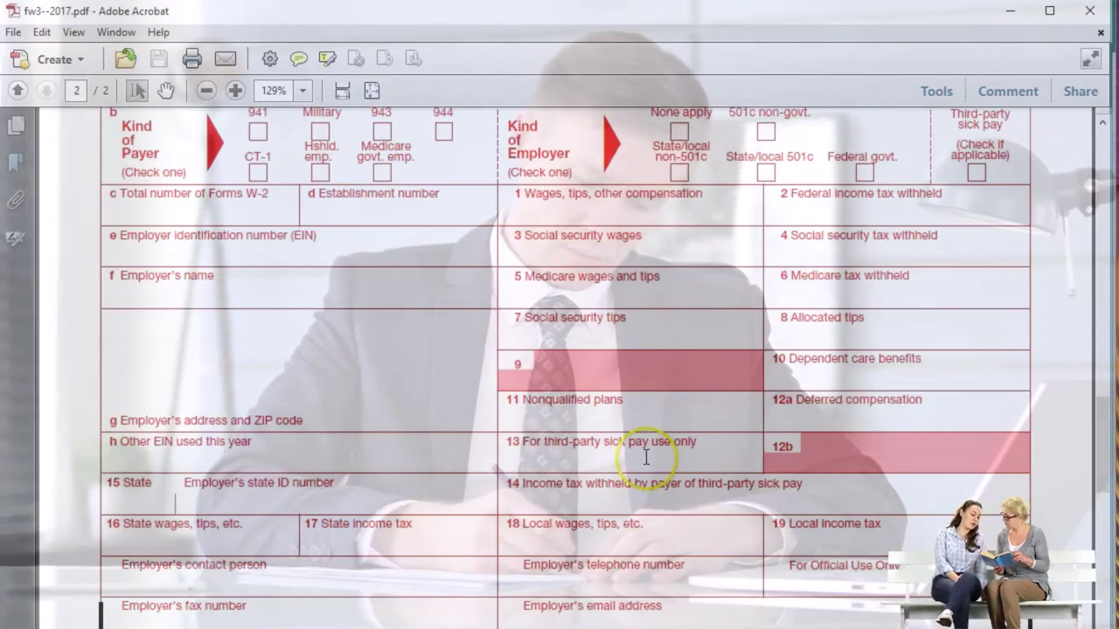
scroll(644, 456, up, 1)
scroll(638, 439, up, 1)
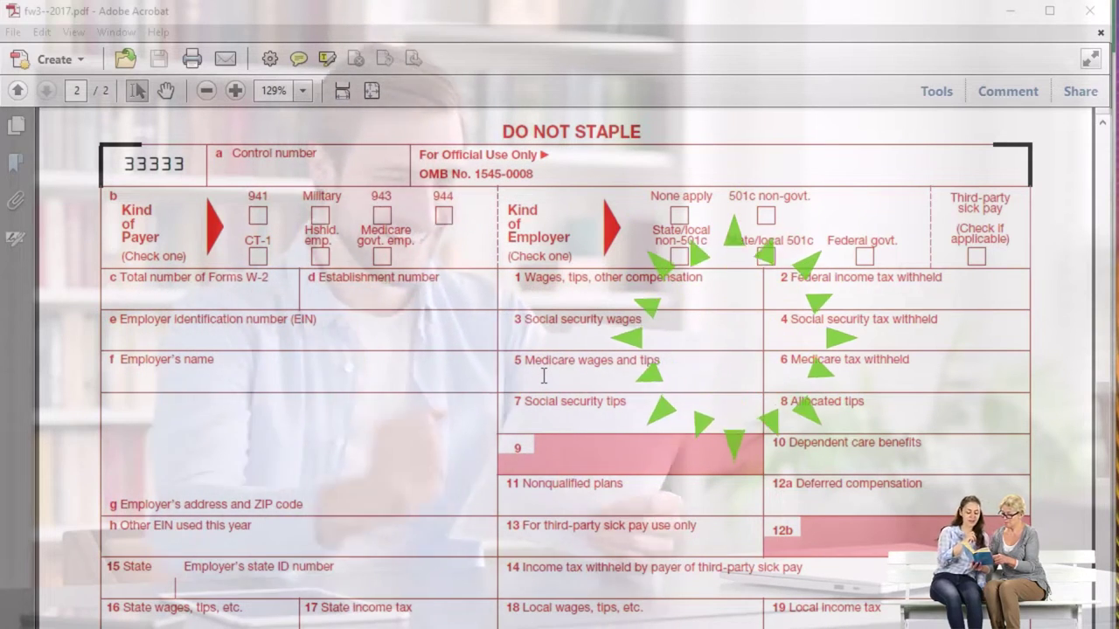
click(779, 287)
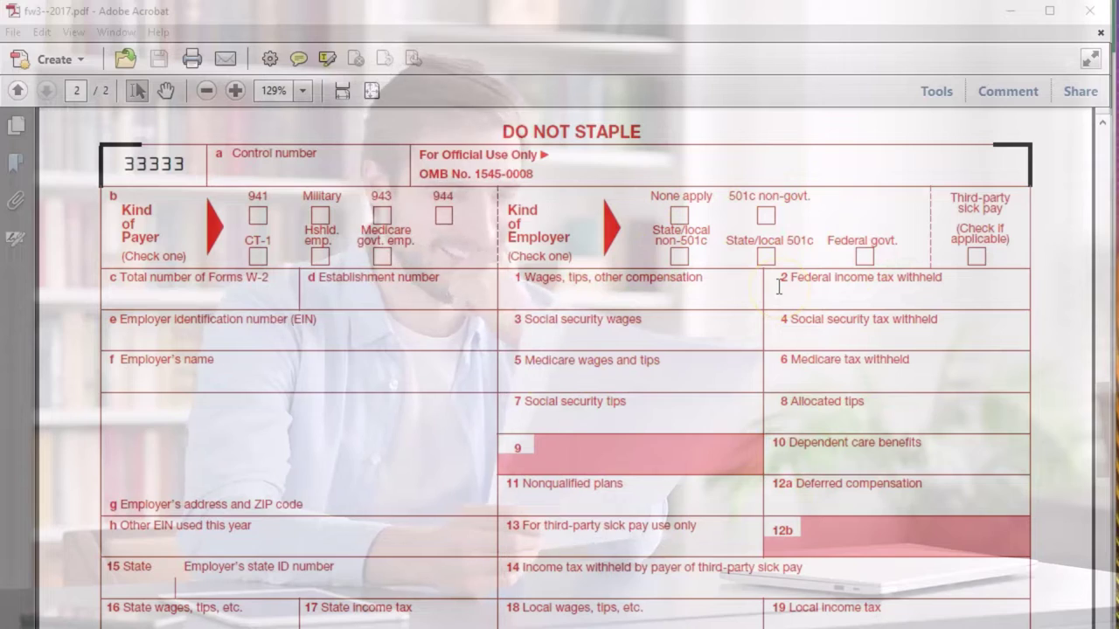
click(775, 324)
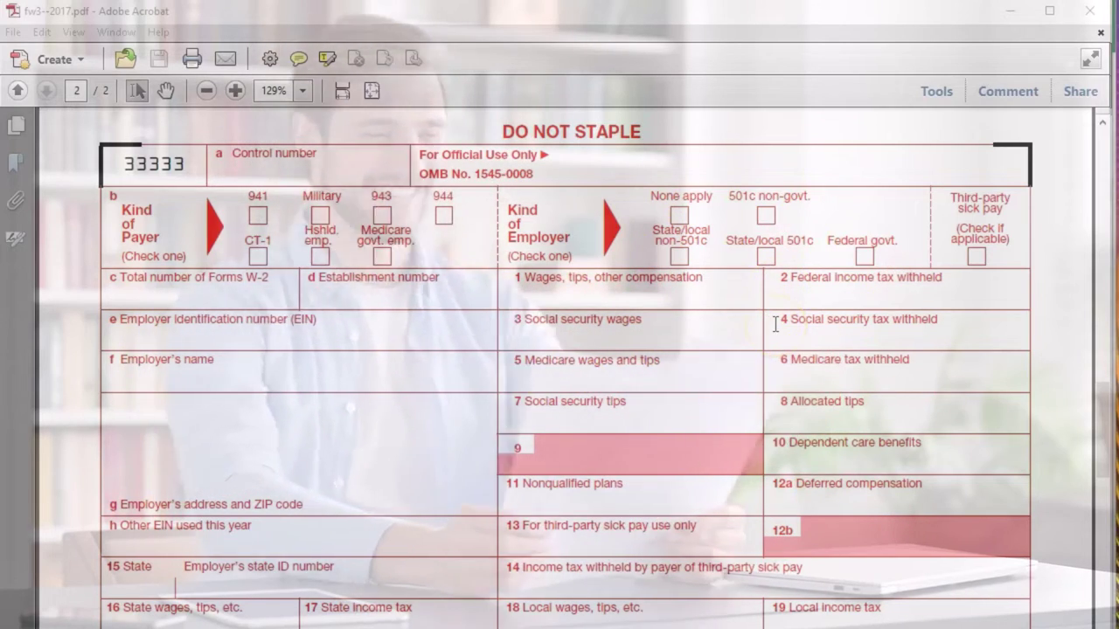
click(776, 366)
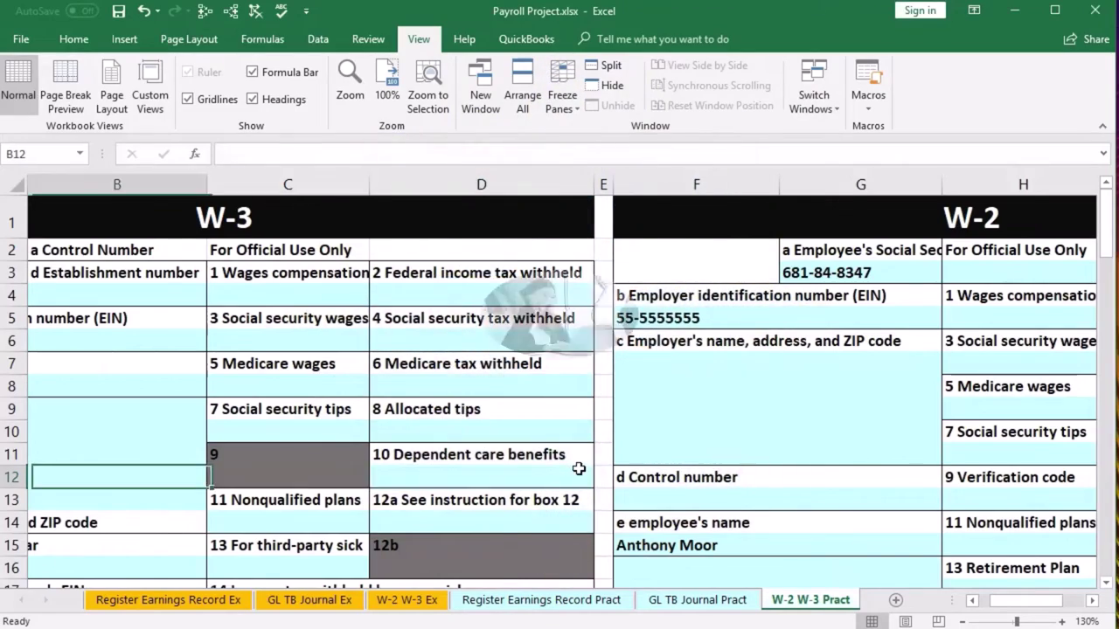
Switch to the Payroll Project workbook in Excel and select the box 1 wages compensation entry cell H5 on the W-2.
key(Left)
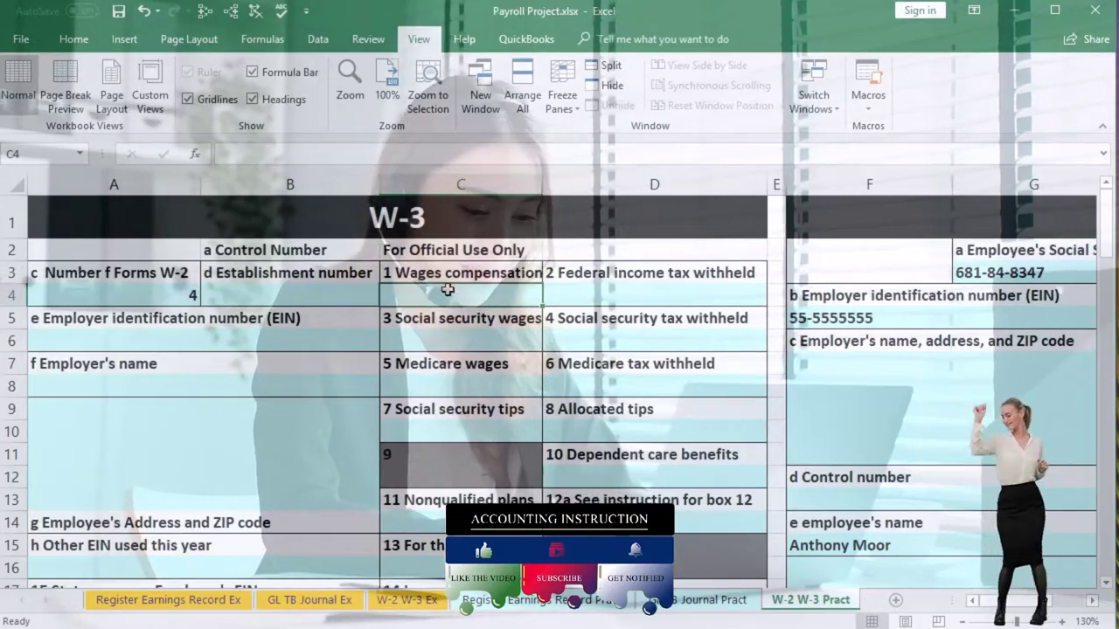
key(Right)
key(Right)
key(Right)
key(Right)
key(Right)
key(Right)
key(Right)
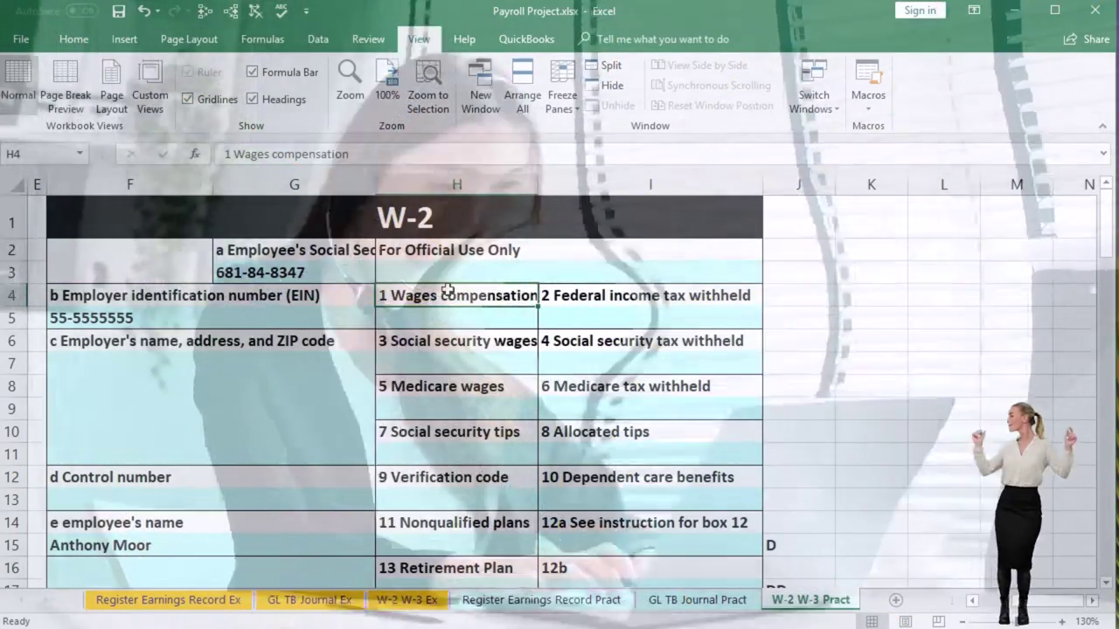
key(Down)
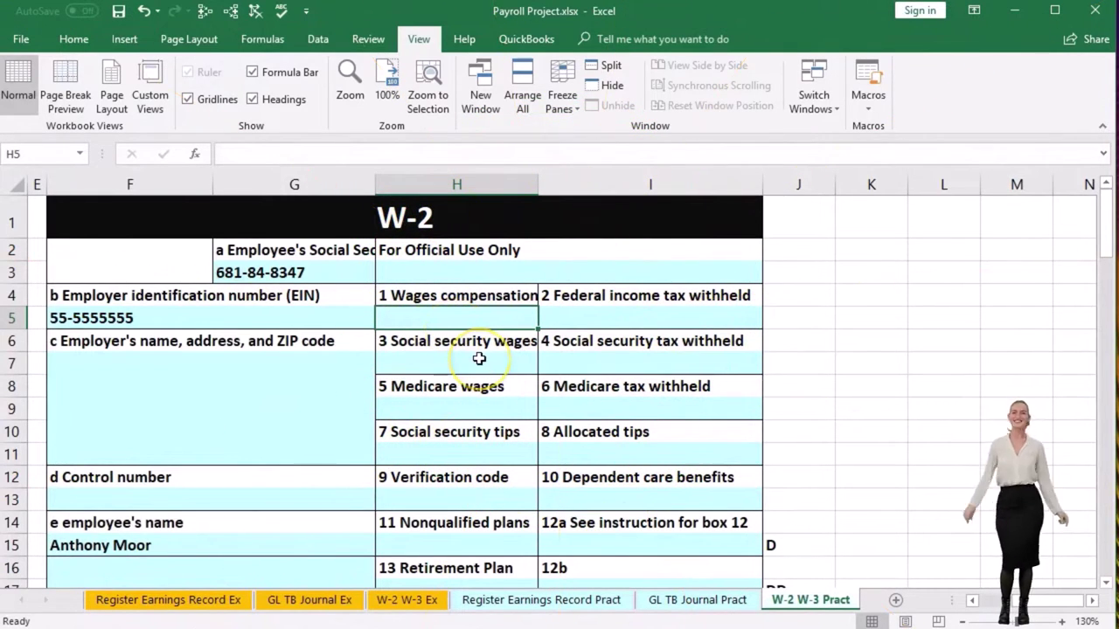
Return to the first rows of the Register Earnings Record Pract sheet and unfreeze its panes.
click(549, 600)
click(696, 494)
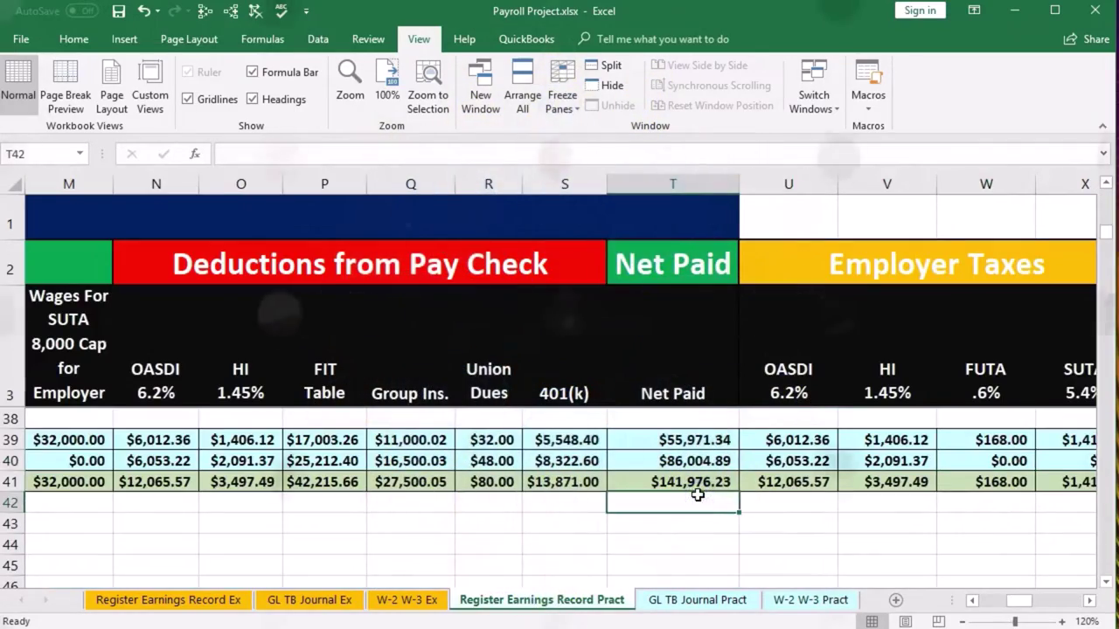
key(Up)
key(Up)
key(Up)
key(Up)
key(Up)
key(Up)
key(Up)
key(Up)
key(Up)
key(Up)
key(Up)
key(Up)
key(Up)
key(Up)
key(Up)
key(Up)
key(Up)
key(Up)
key(Up)
key(Up)
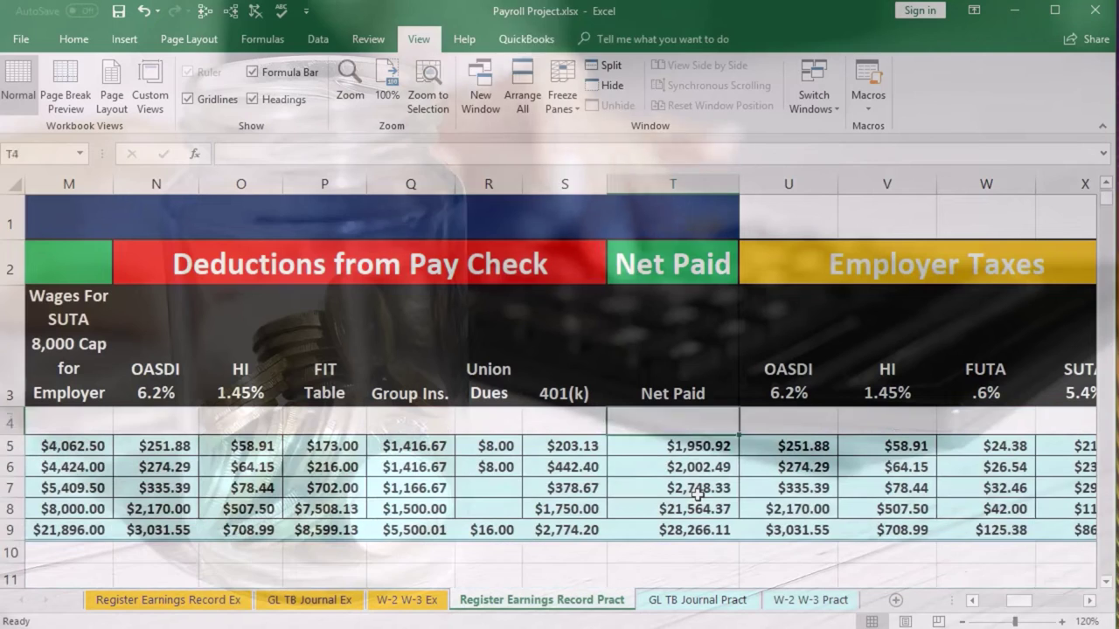
key(Up)
key(Up)
key(Up)
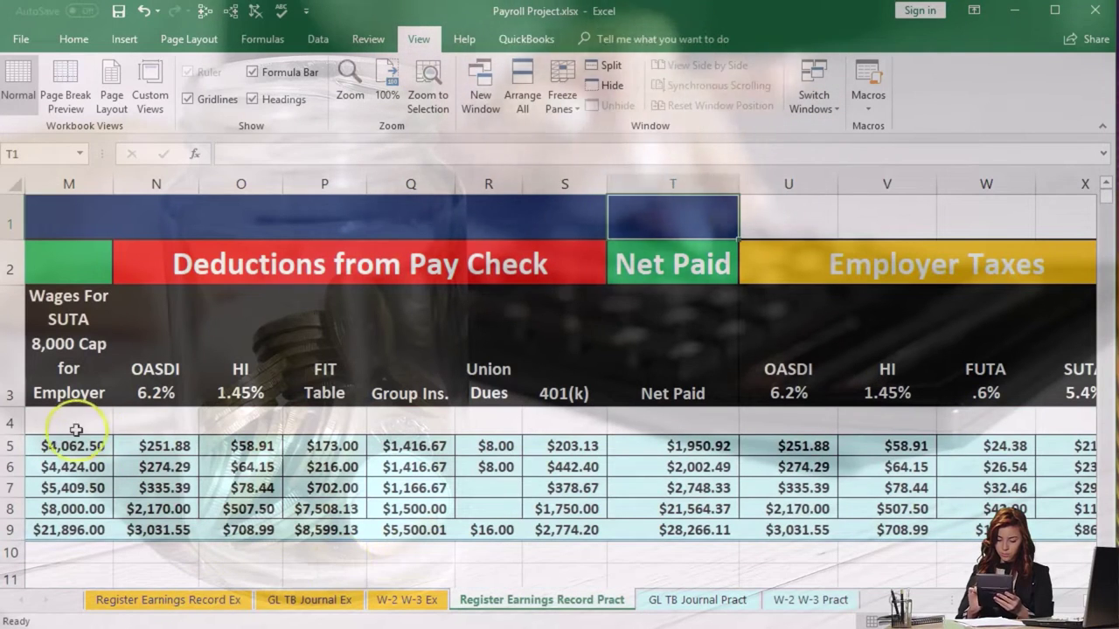
click(63, 421)
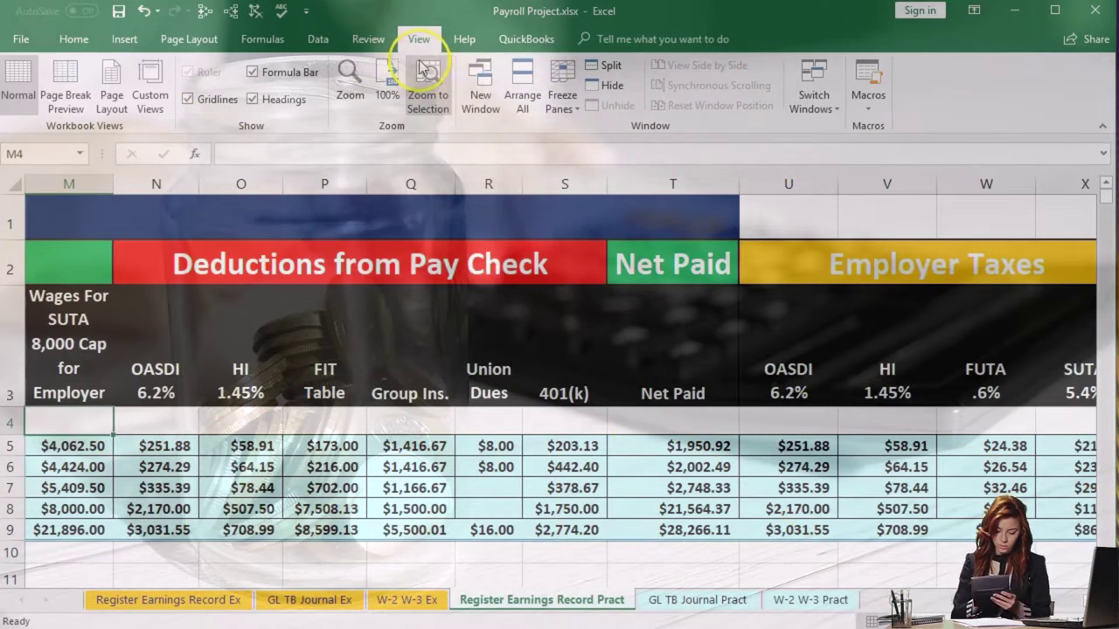
click(576, 107)
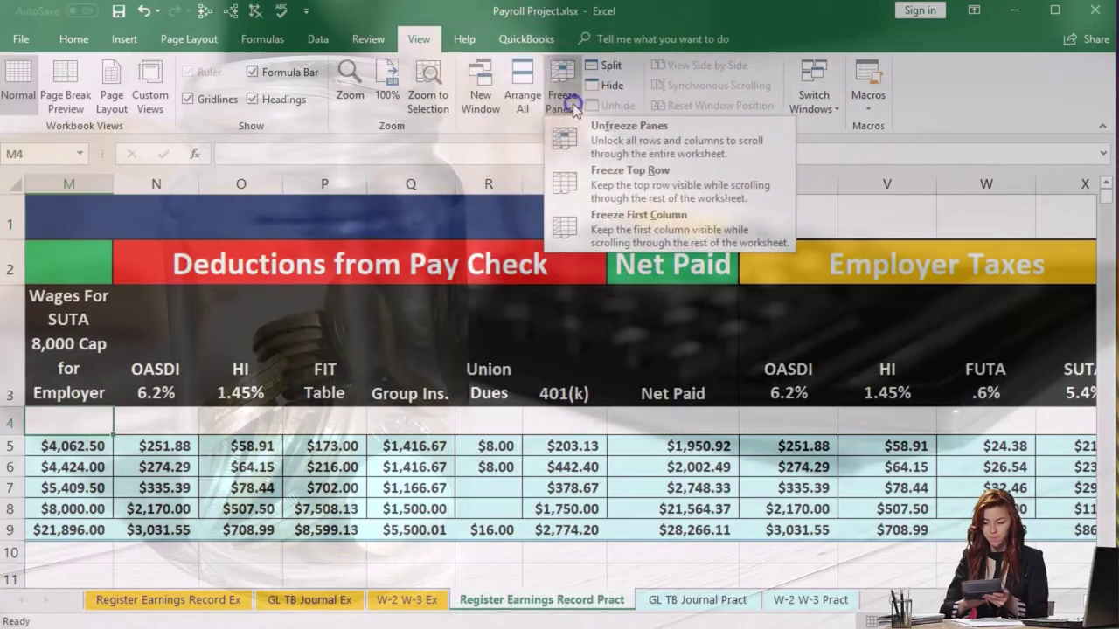
click(630, 131)
Examine the first employee's August to December pay and capped wages in the Earnings Records section, columns Z to AM.
click(640, 445)
key(Right)
key(Right)
key(Right)
key(Right)
key(Right)
key(Right)
key(Right)
key(Right)
key(Right)
key(Right)
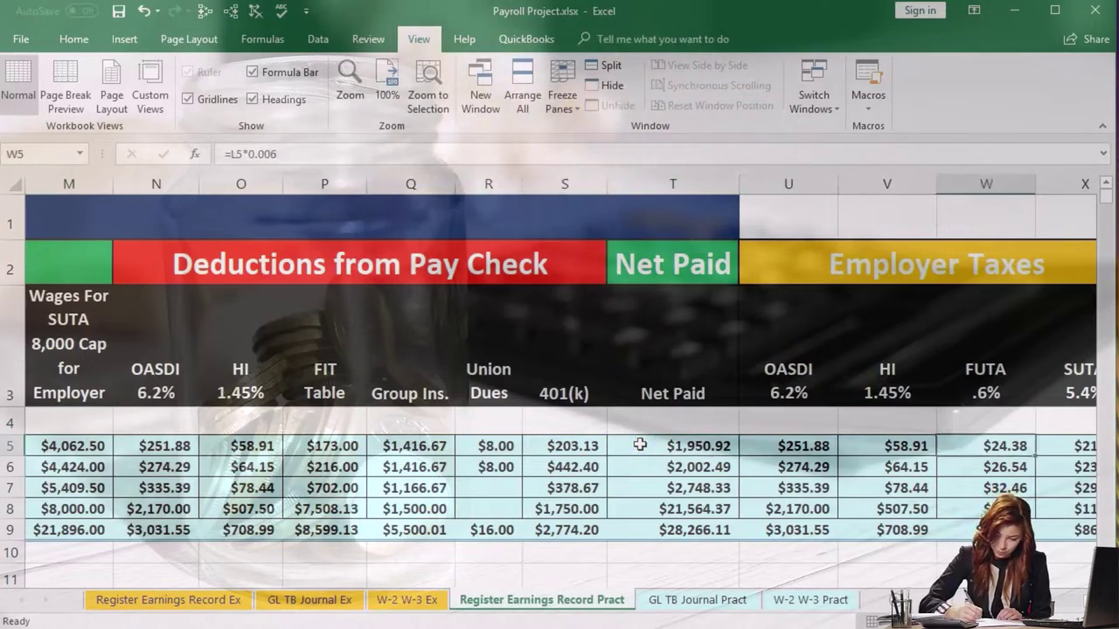
key(Right)
key(Right)
key(Right)
key(Right)
key(Right)
key(Right)
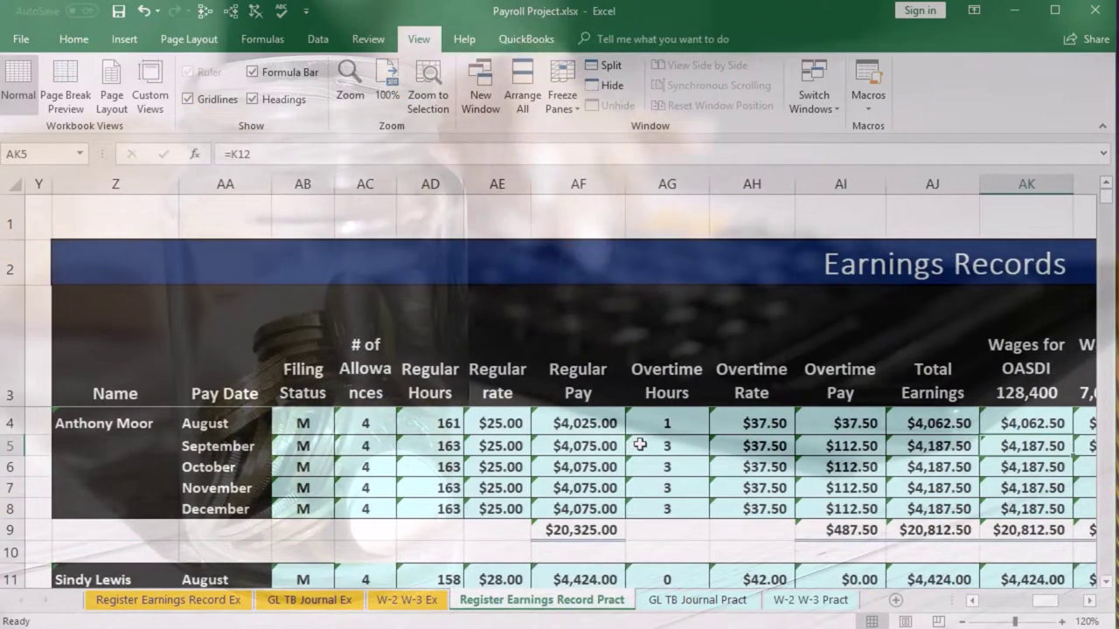
key(Right)
key(Right)
key(Left)
key(Left)
key(Left)
key(Left)
key(Left)
key(Left)
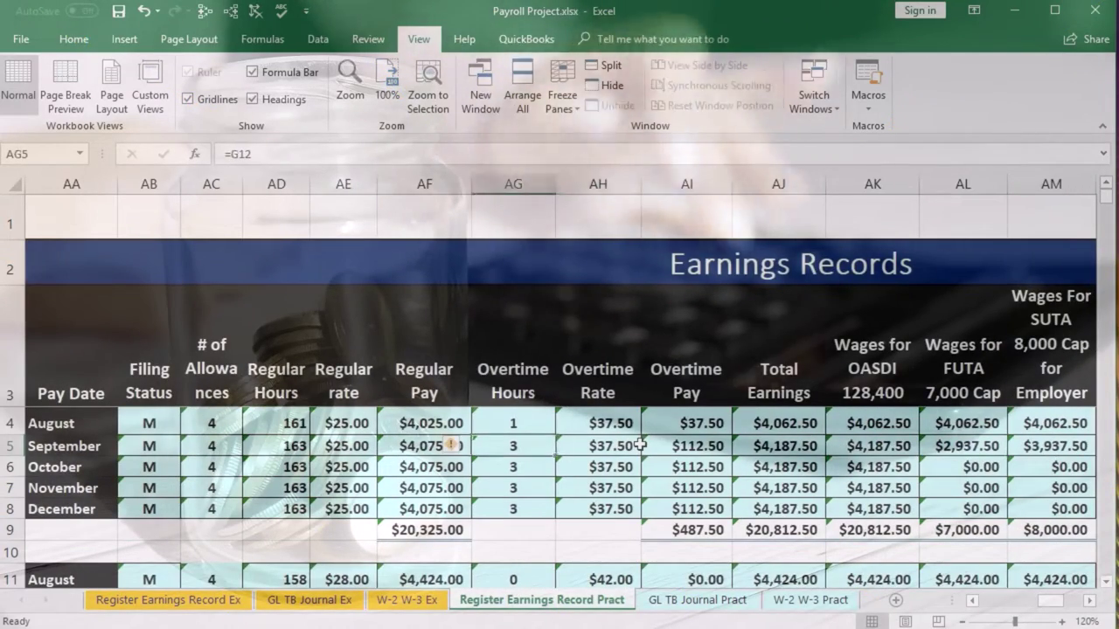
key(Left)
key(Left)
key(Left)
key(Left)
key(Left)
key(Left)
key(Left)
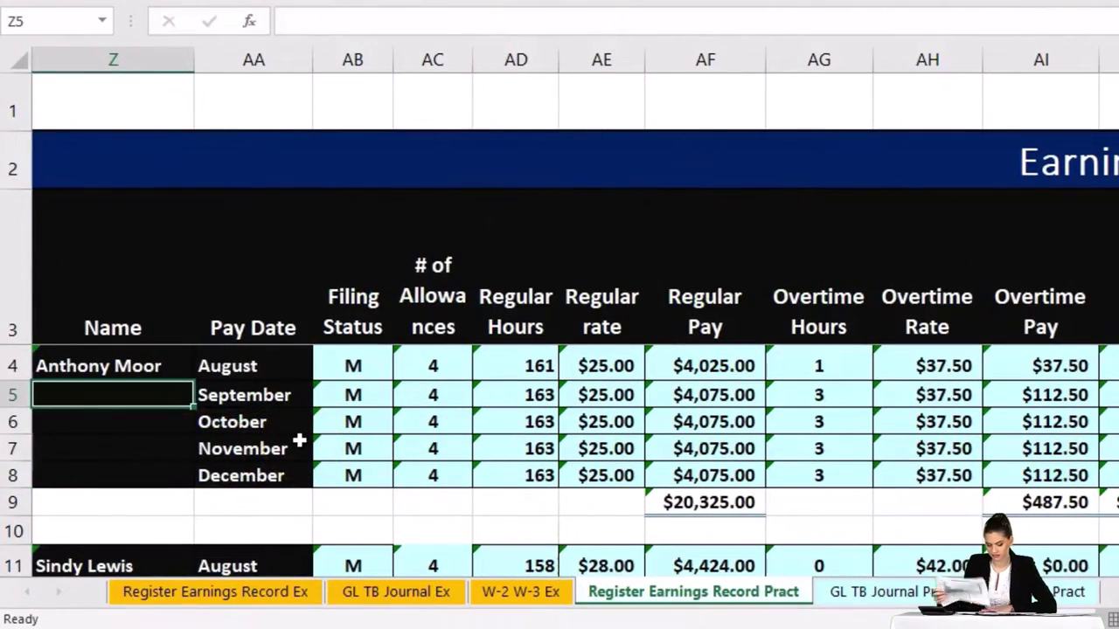
Fill the W-2's box 1 wages in H5 with total earnings AJ9 minus the 401(k) total AS9 from Register Earnings Record Pract.
click(1015, 592)
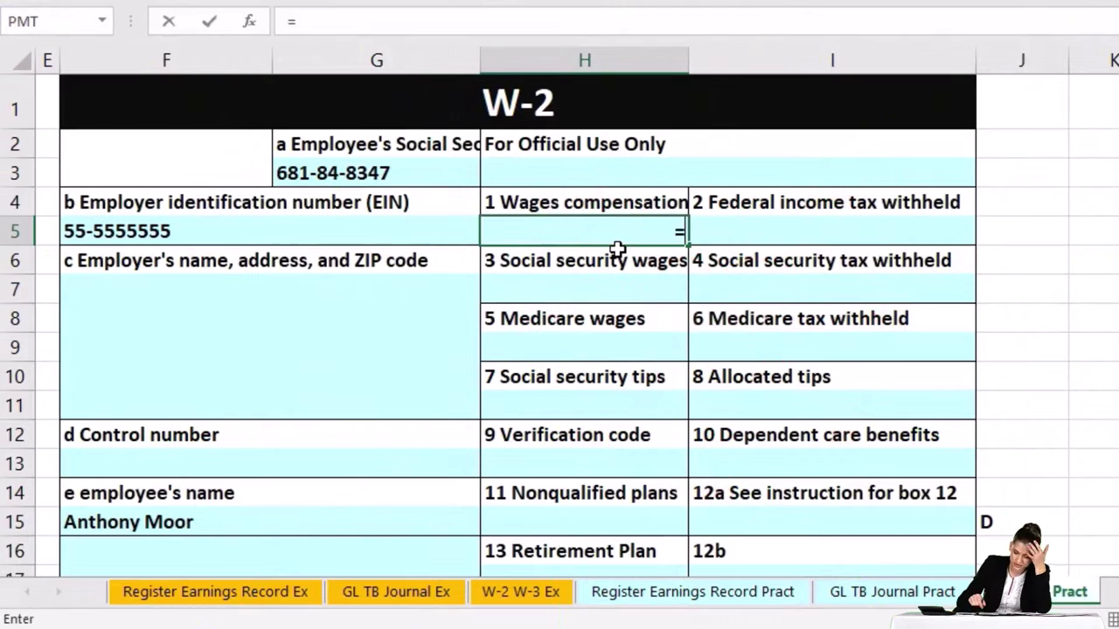
click(695, 593)
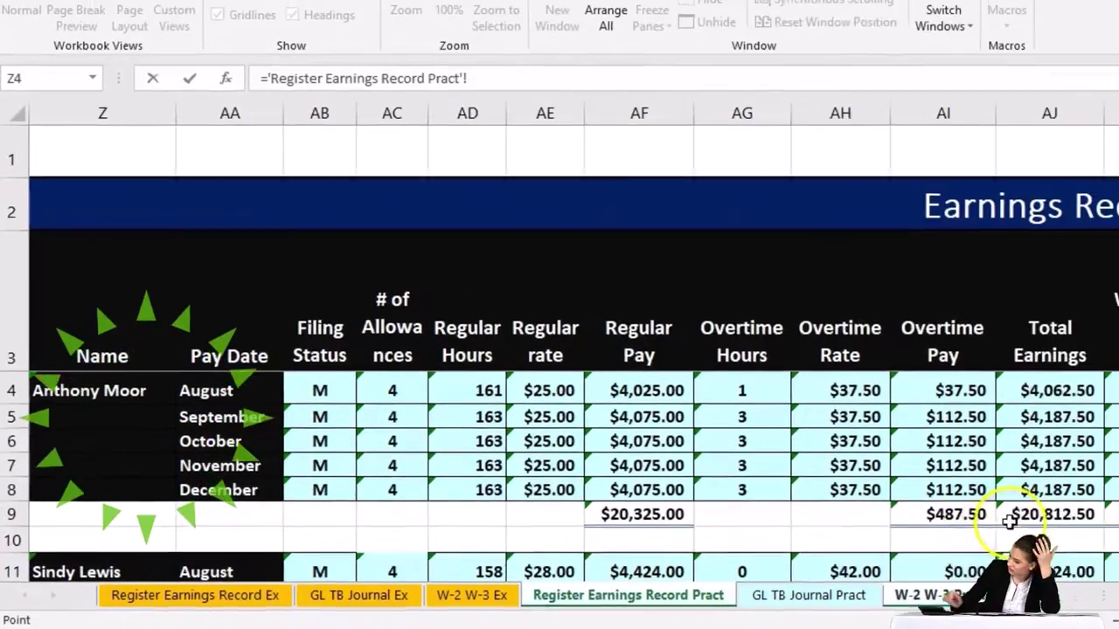
click(1118, 499)
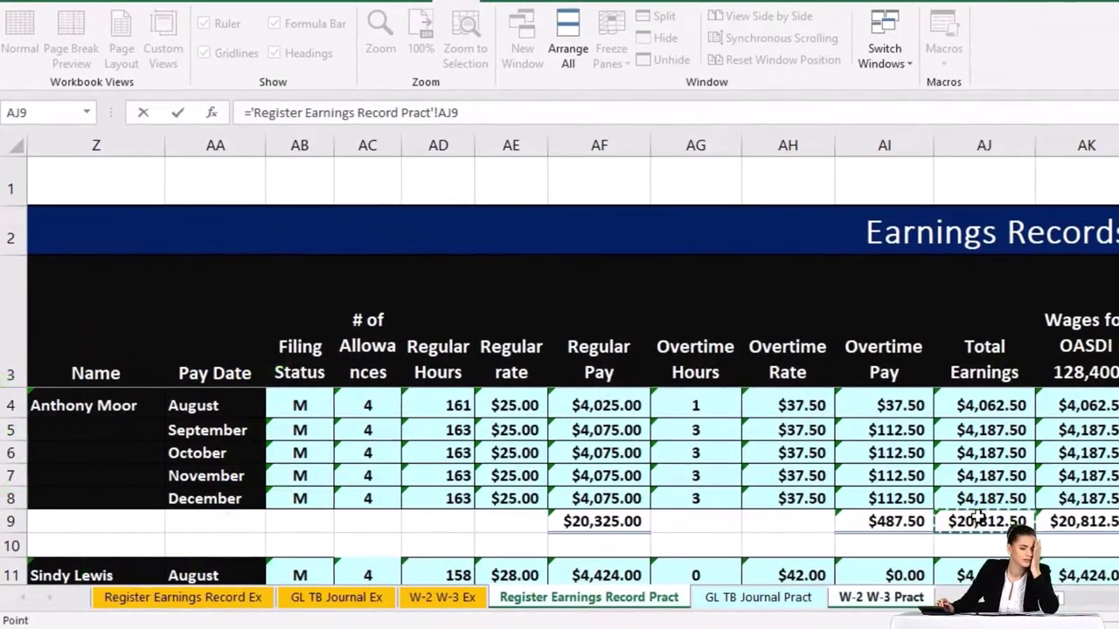
text(-)
click(300, 405)
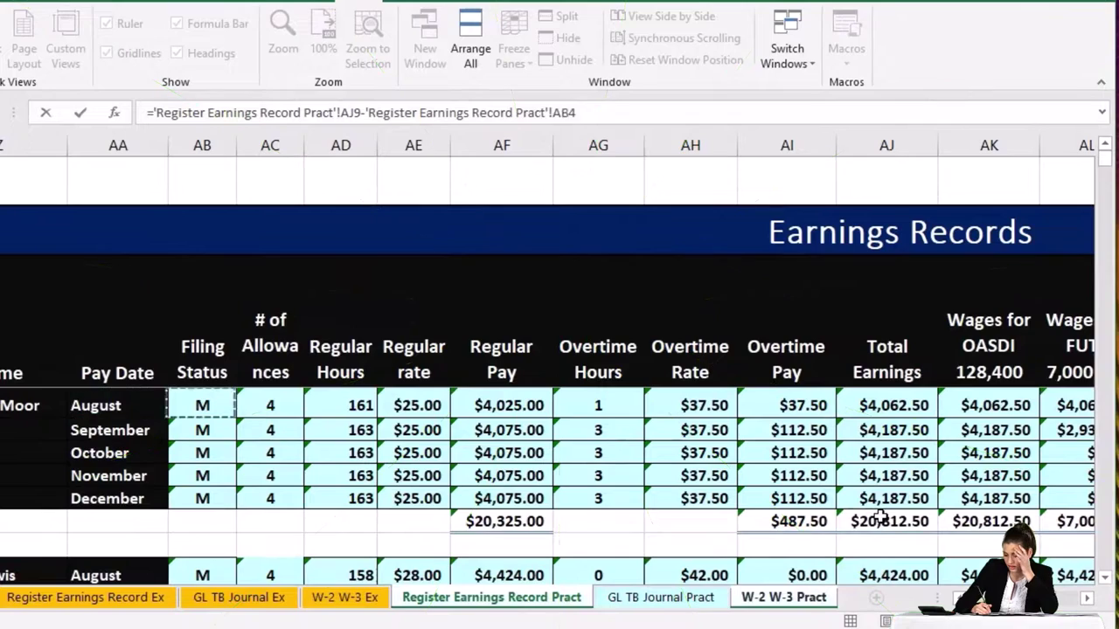
key(Right)
key(Right)
key(Right)
key(Right)
key(Right)
key(Right)
key(Right)
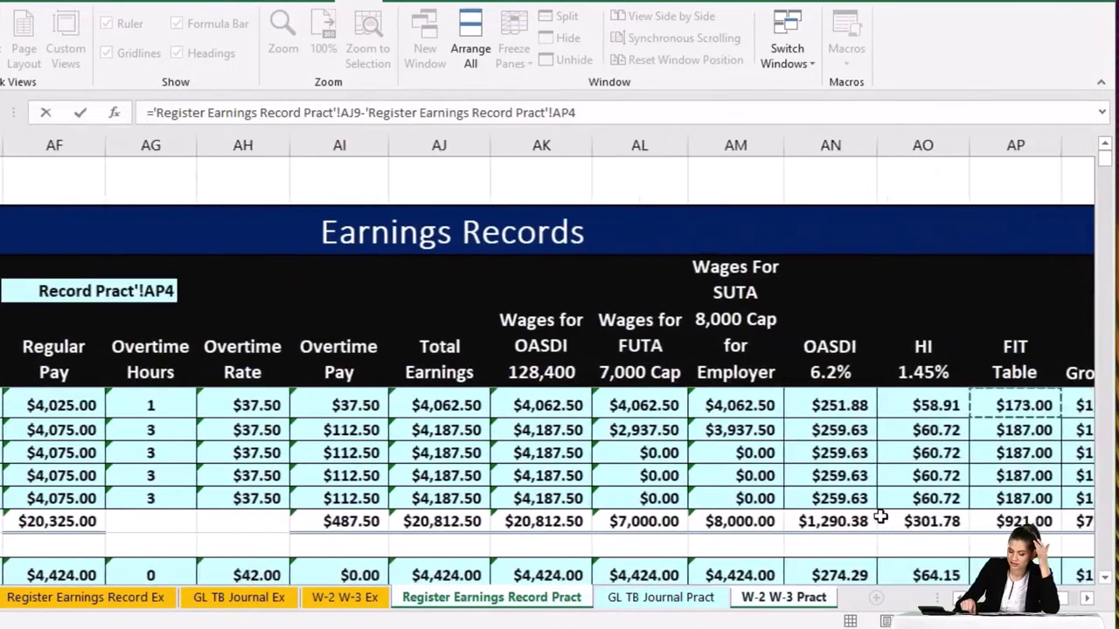
key(Down)
key(Right)
key(Right)
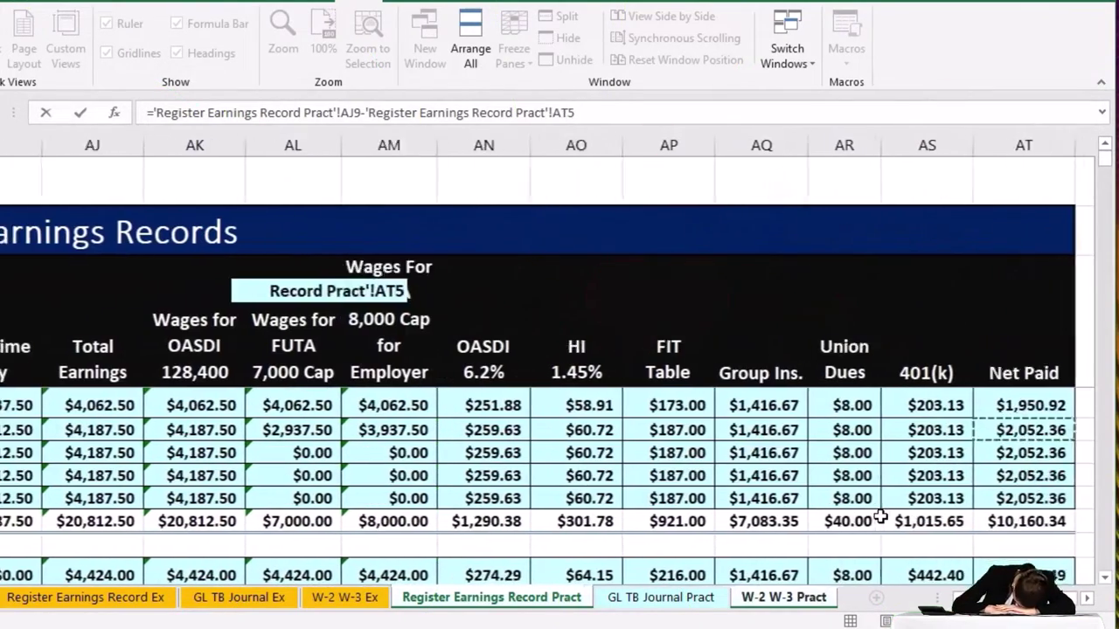
key(Down)
key(Down)
key(Down)
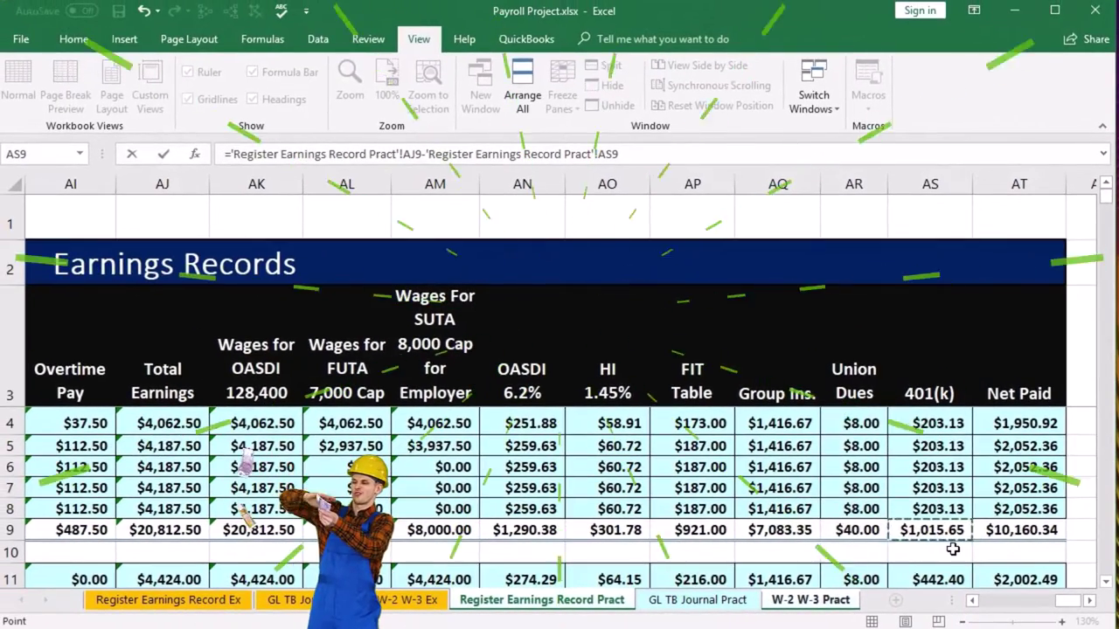
key(Return)
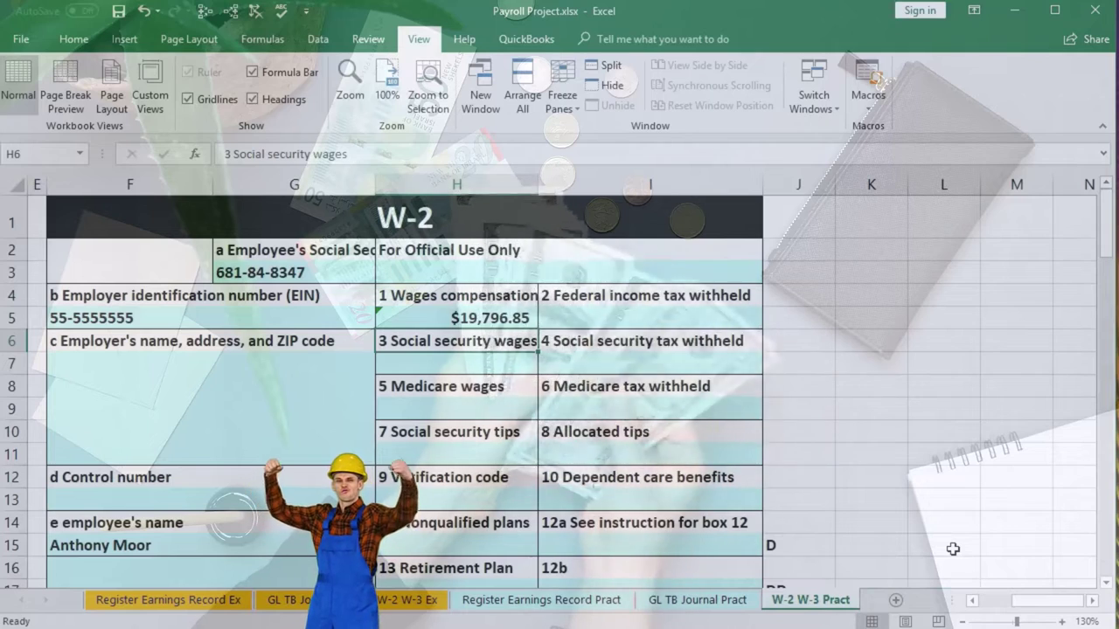
Fill the W-2's box 2 federal income tax withheld in I5 with the FIT total AP9 from Register Earnings Record Pract.
key(Up)
key(Right)
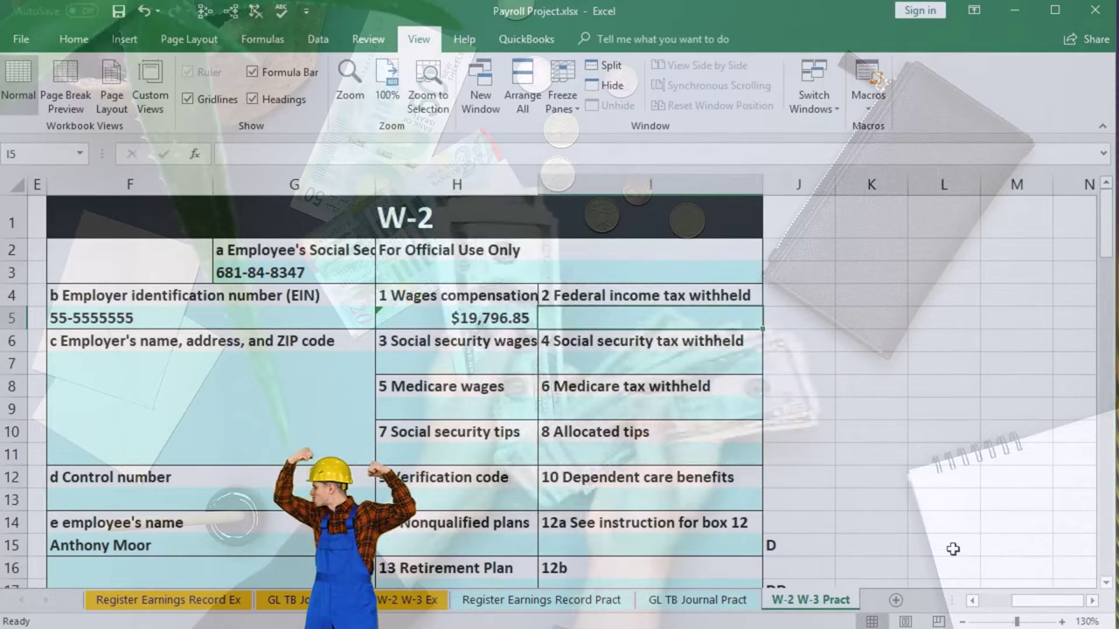
text(=)
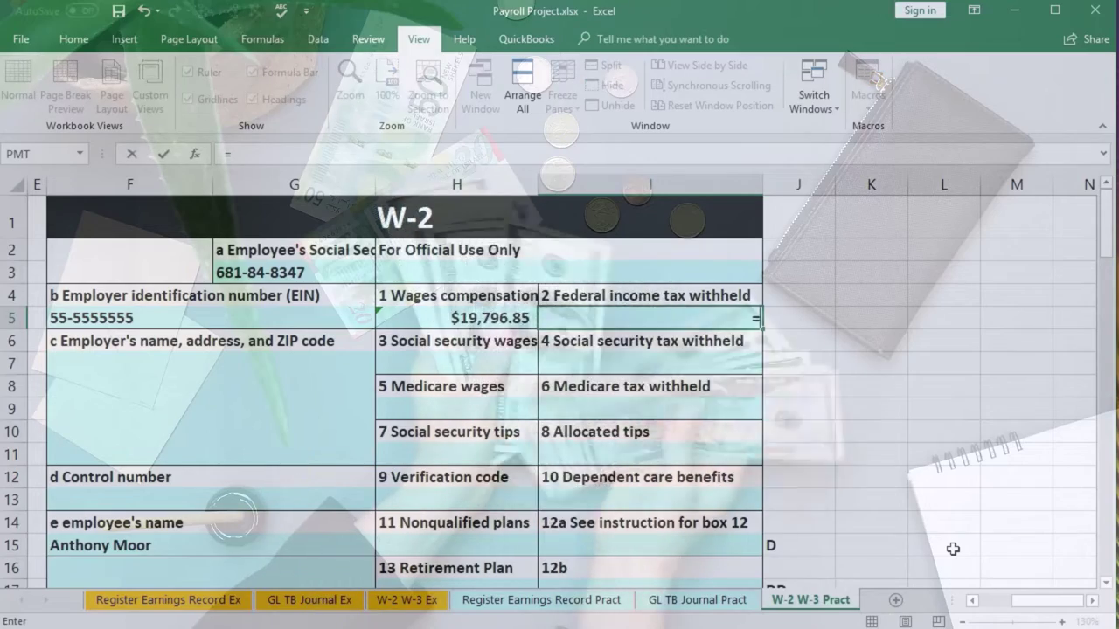
click(567, 602)
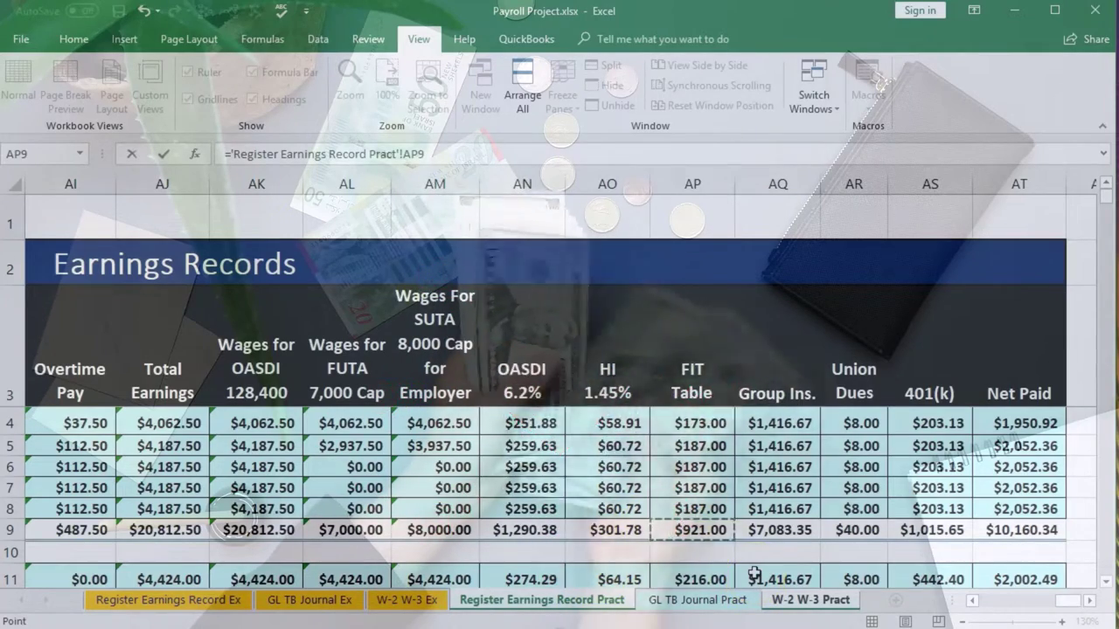
key(Return)
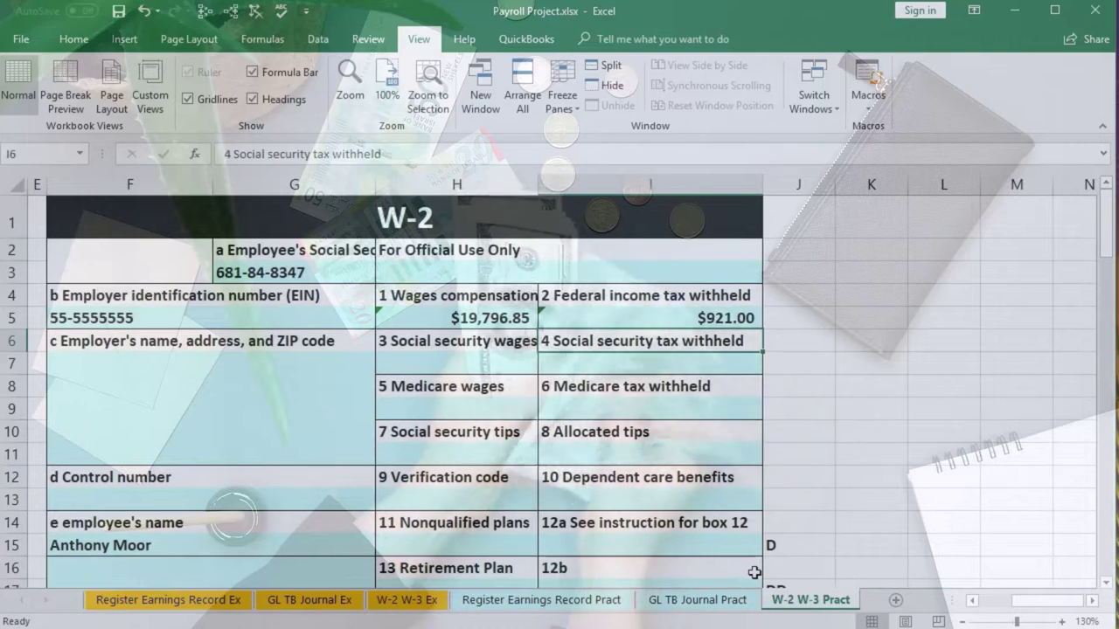
Fill box 3 social security wages in H7 with the OASDI wages total AK9 from Register Earnings Record Pract.
key(Left)
key(Down)
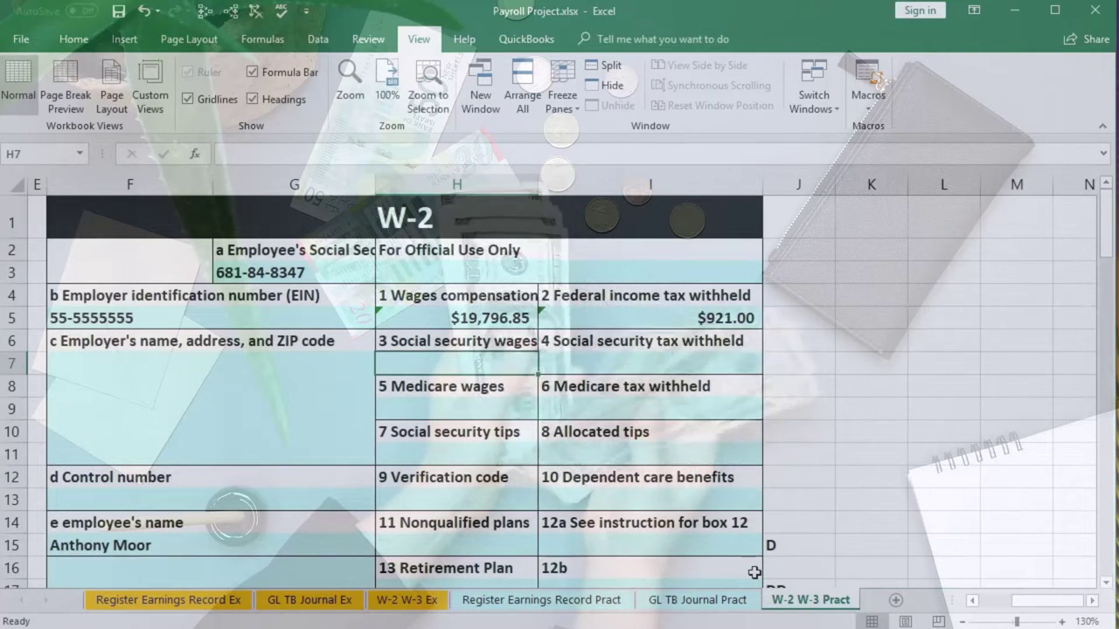
text(=)
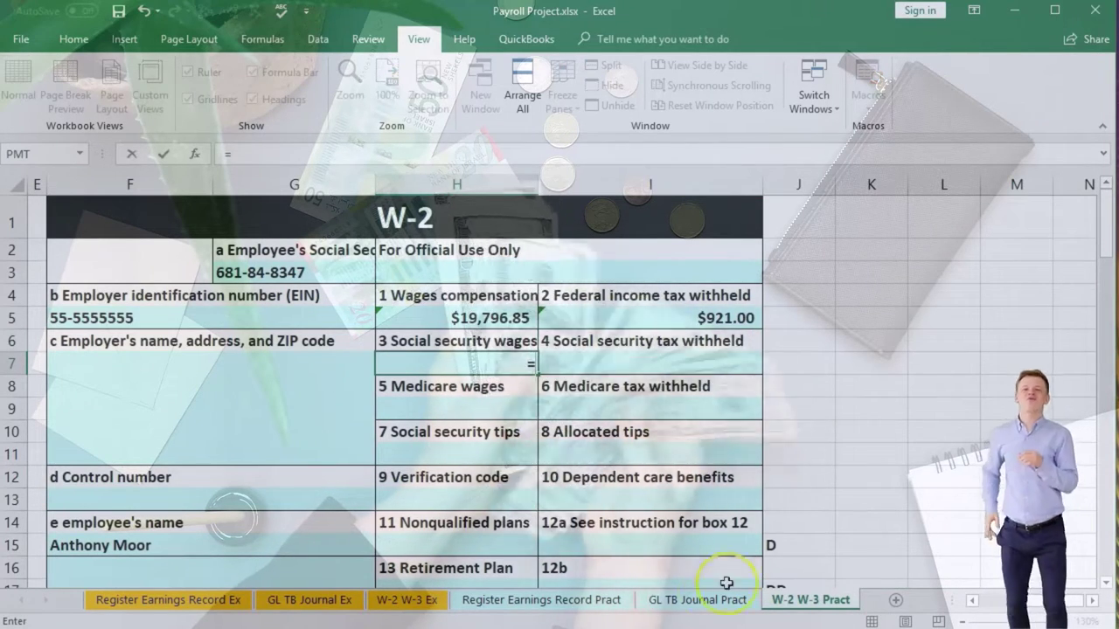
click(562, 605)
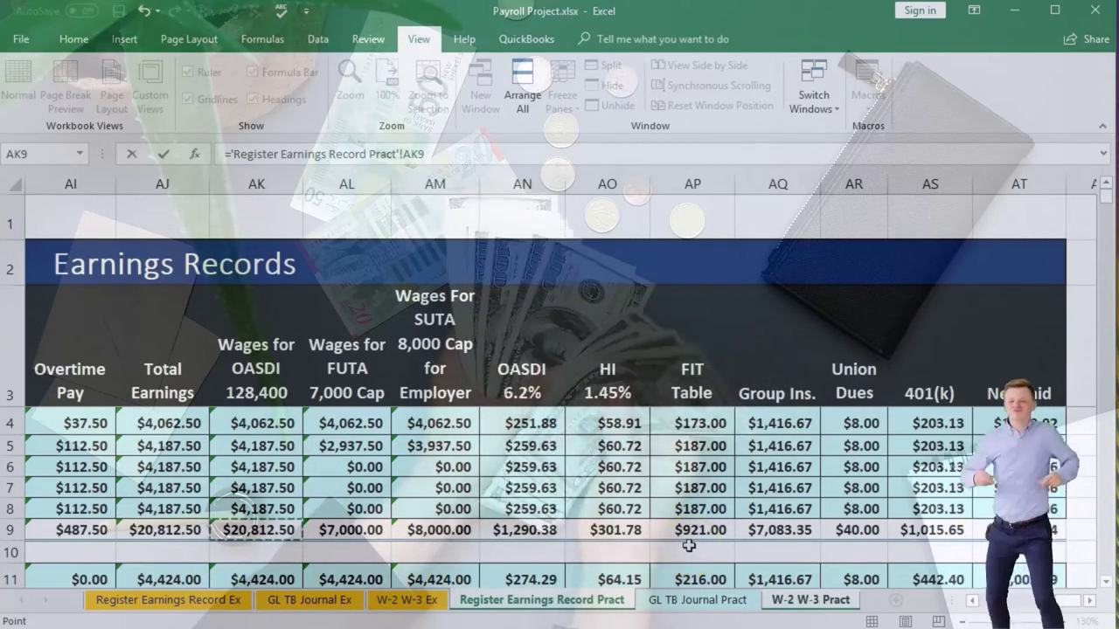
key(Return)
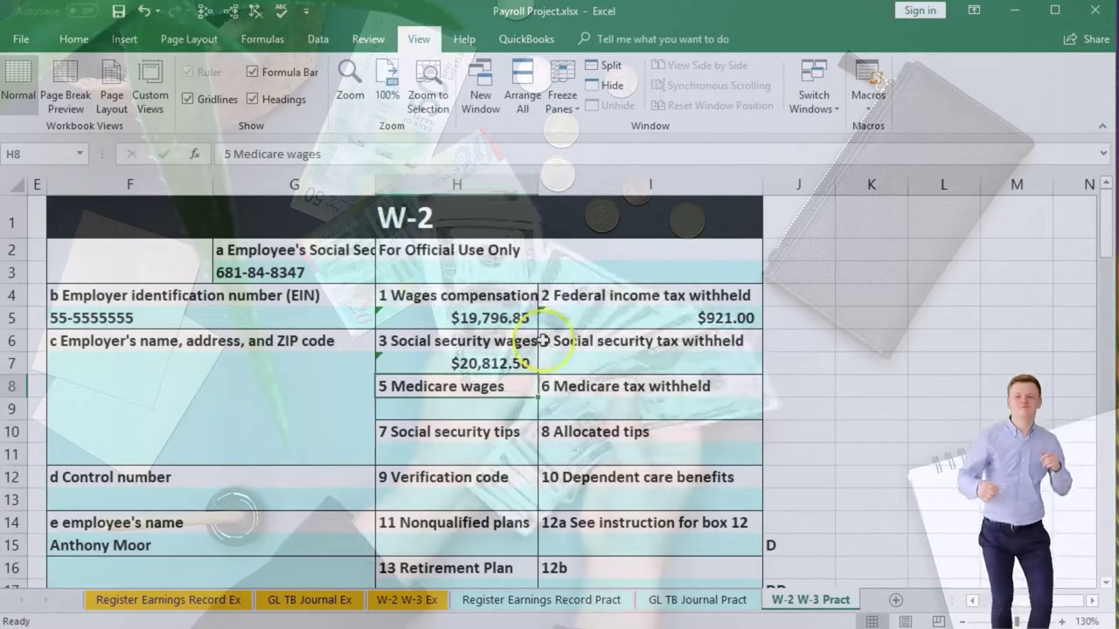
Fill box 4 social security tax withheld in I7 with the OASDI 6.2% total AN9 from Register Earnings Record Pract.
click(580, 361)
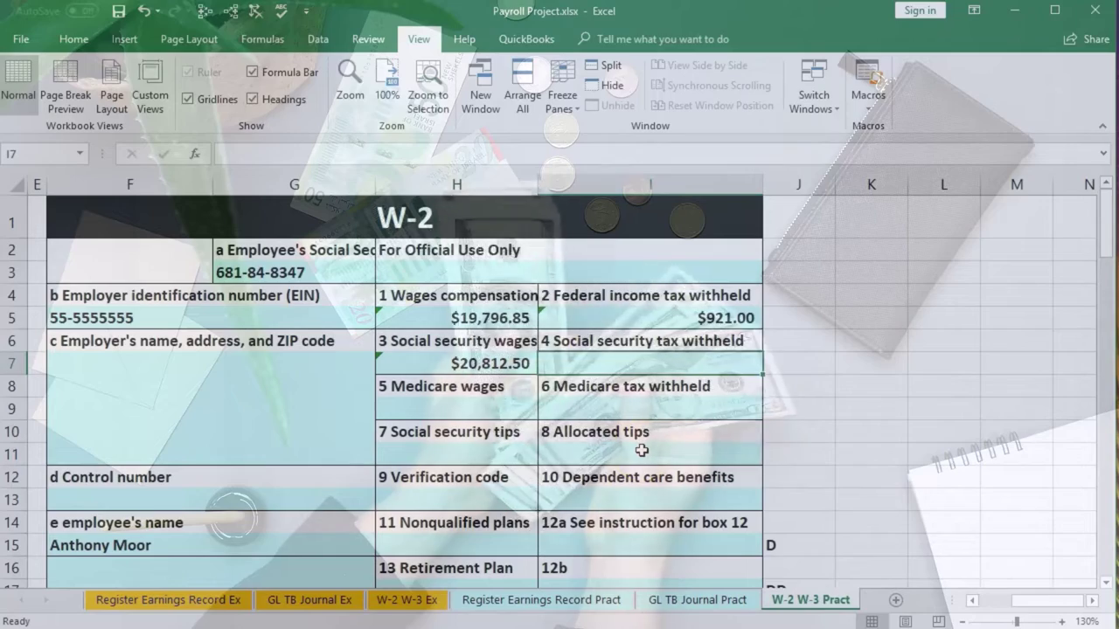
text(=)
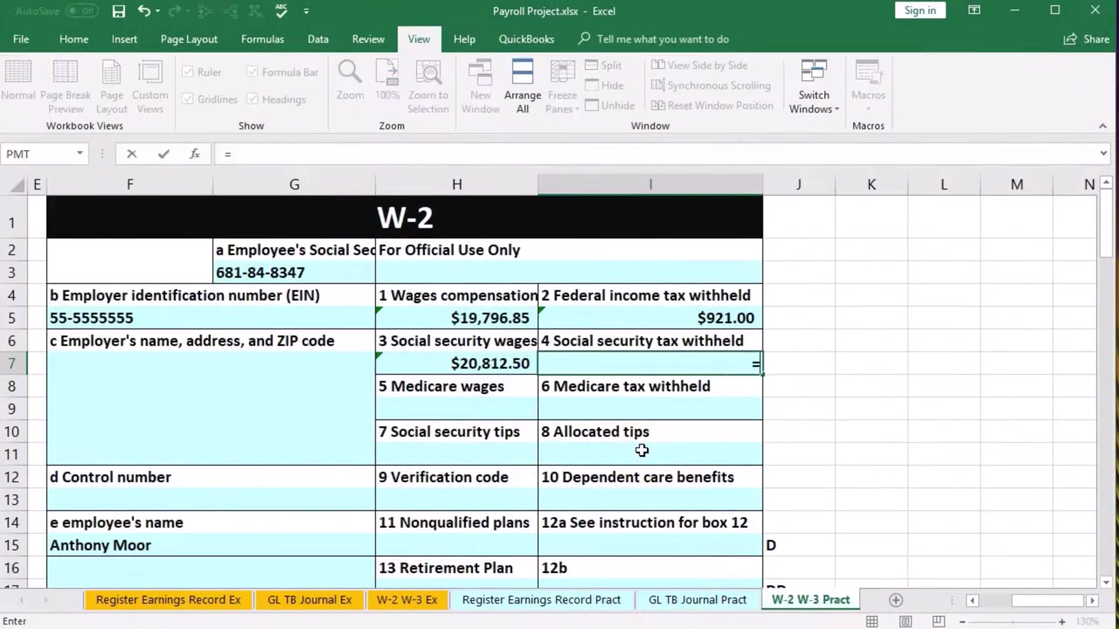
click(695, 600)
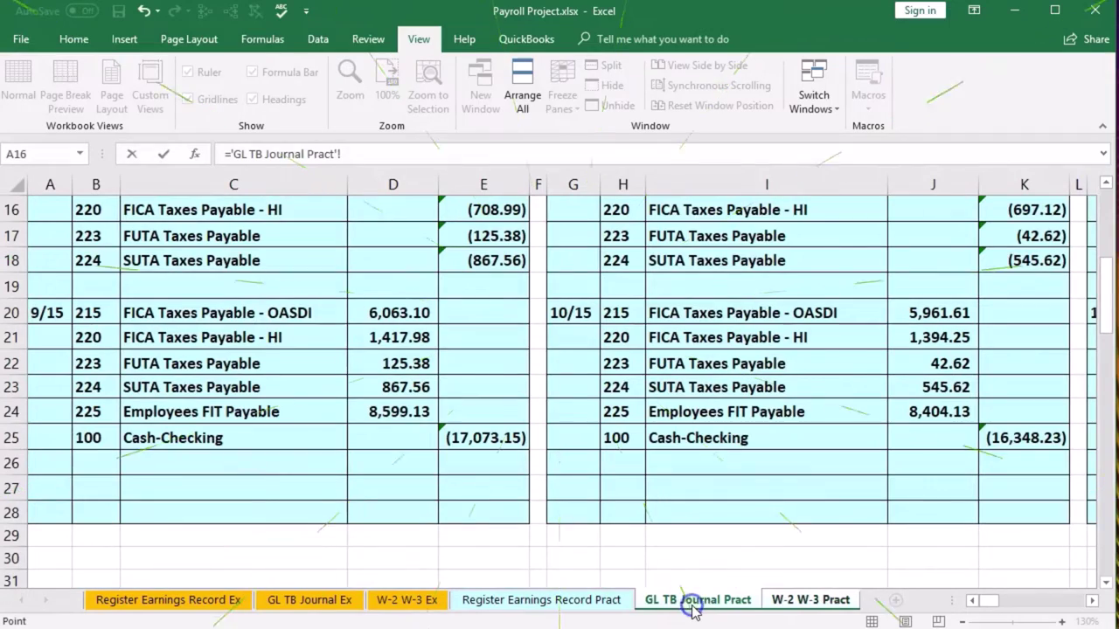
click(541, 600)
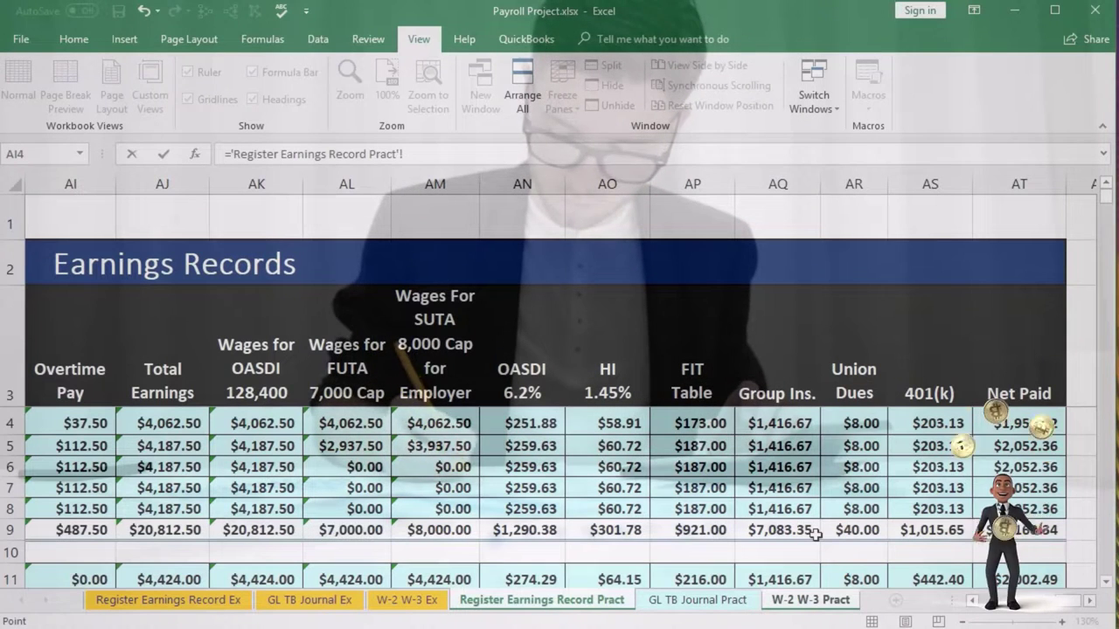
click(523, 530)
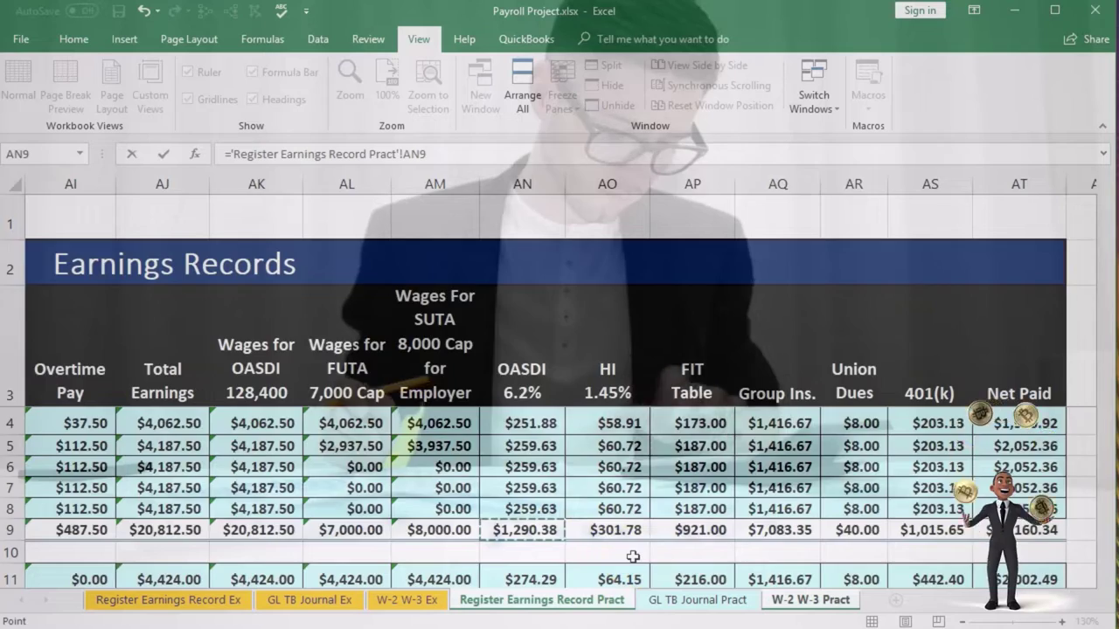
key(Return)
Fill box 5 Medicare wages in H9 with the total earnings AJ9 from Register Earnings Record Pract.
key(Down)
key(Left)
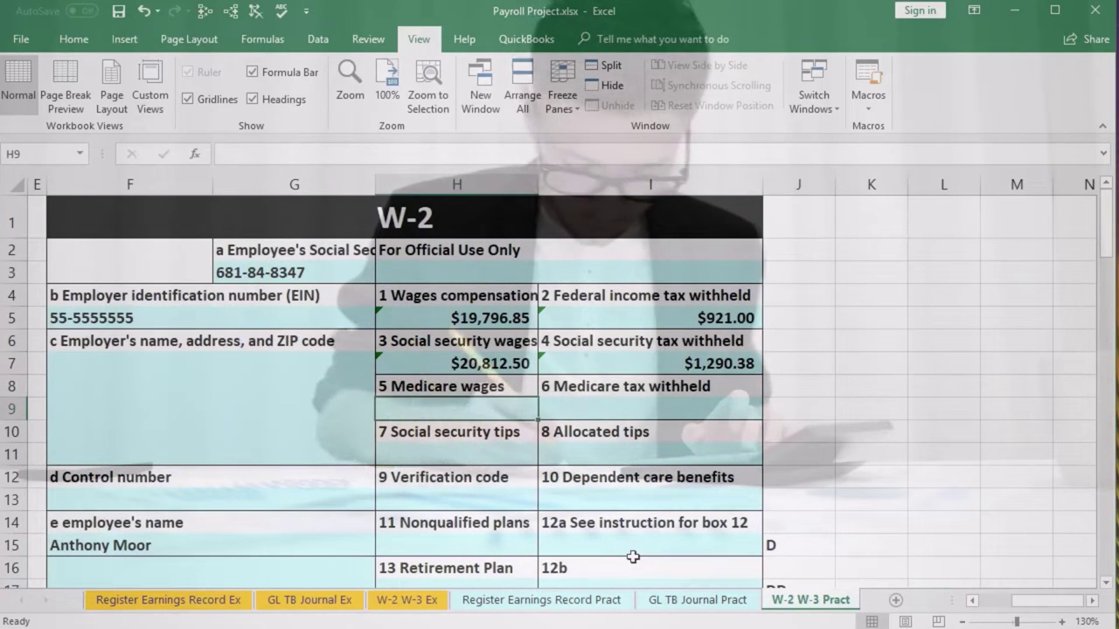
text(=)
click(559, 600)
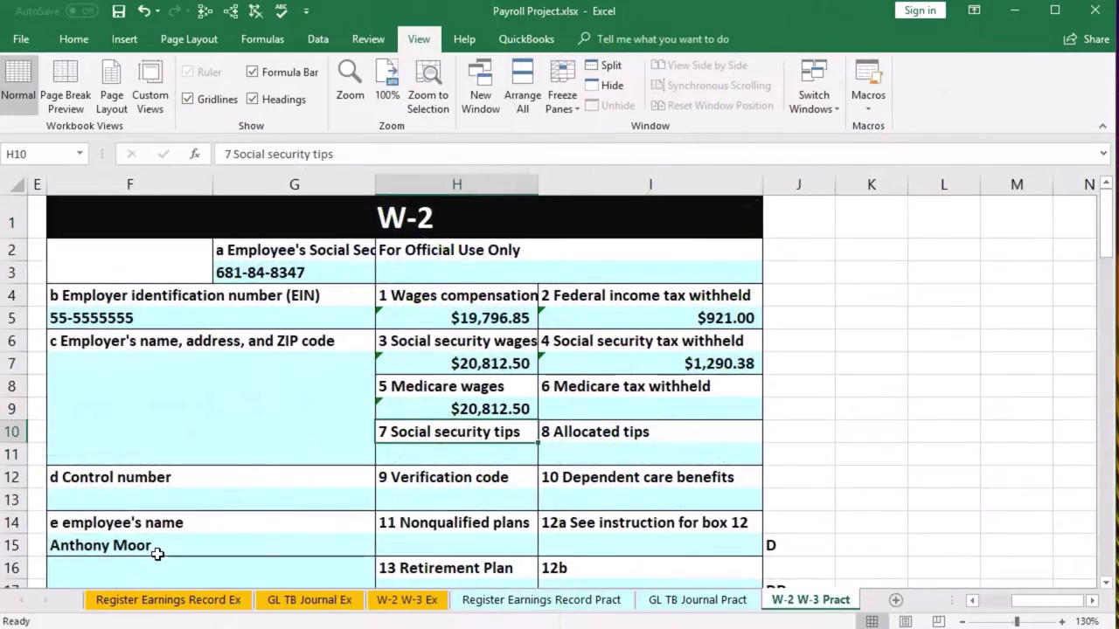
Fill box 6 Medicare tax withheld in I9 with the HI 1.45% total AO9 from Register Earnings Record Pract.
key(Right)
key(Up)
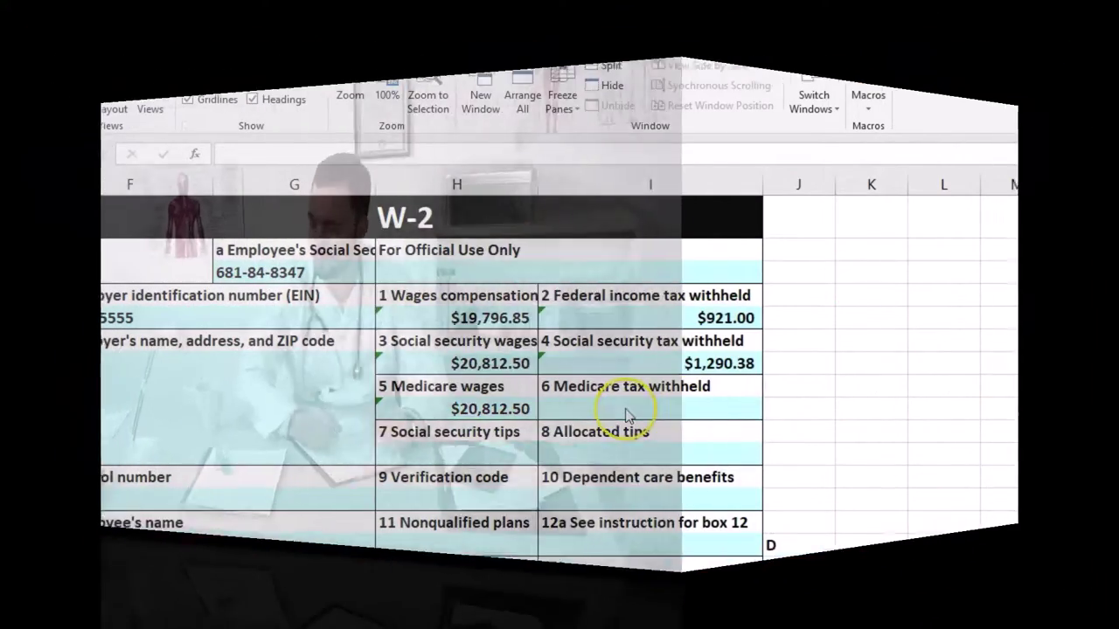
click(649, 411)
text(=)
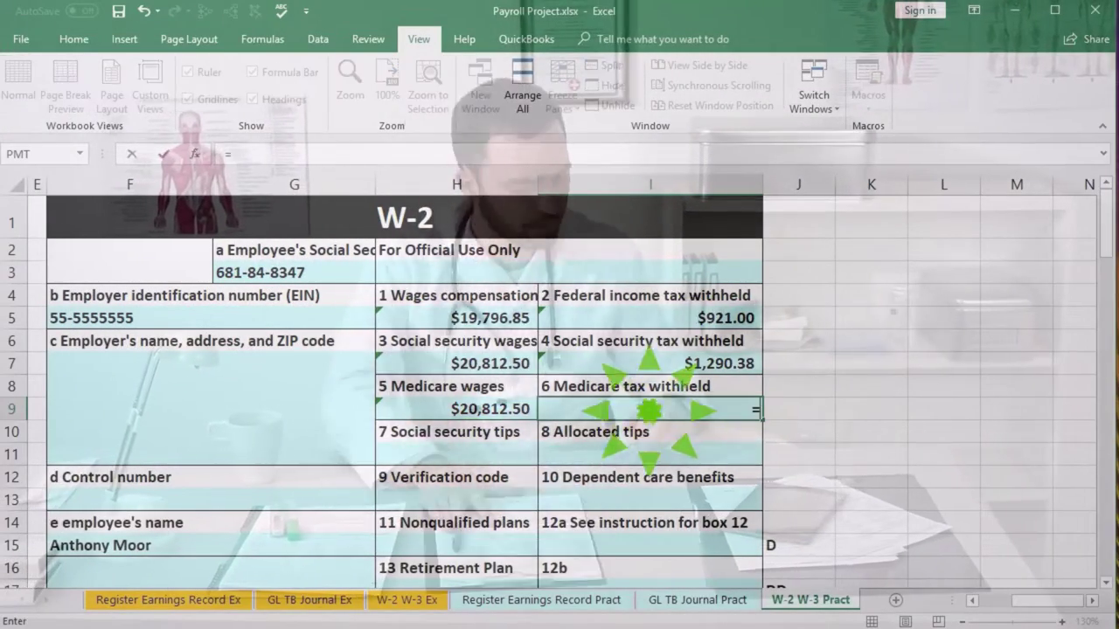
click(587, 600)
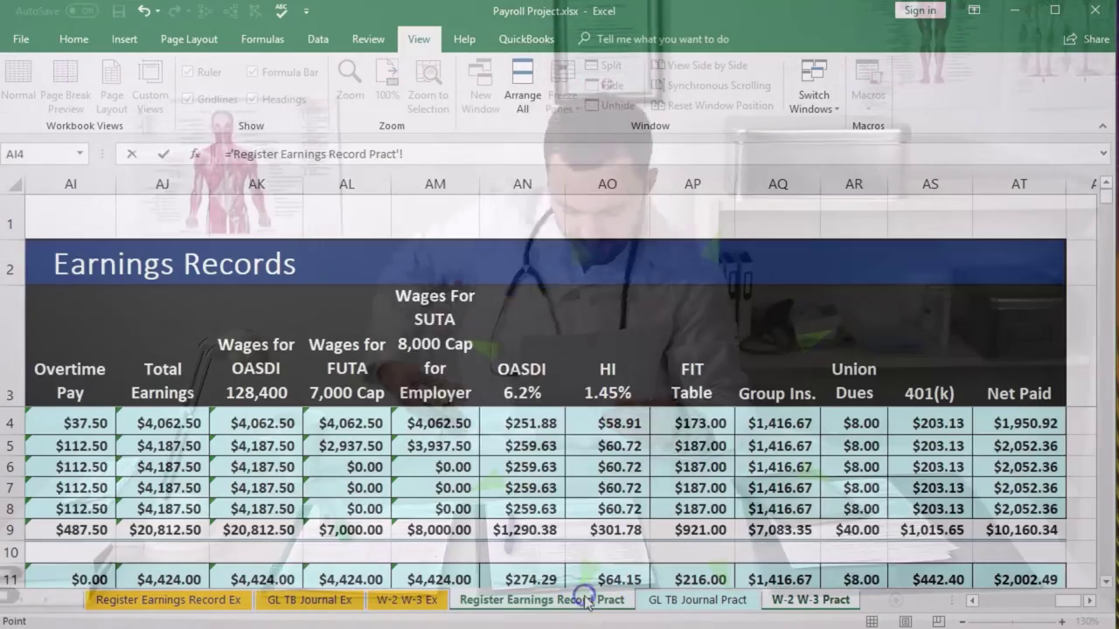
click(617, 530)
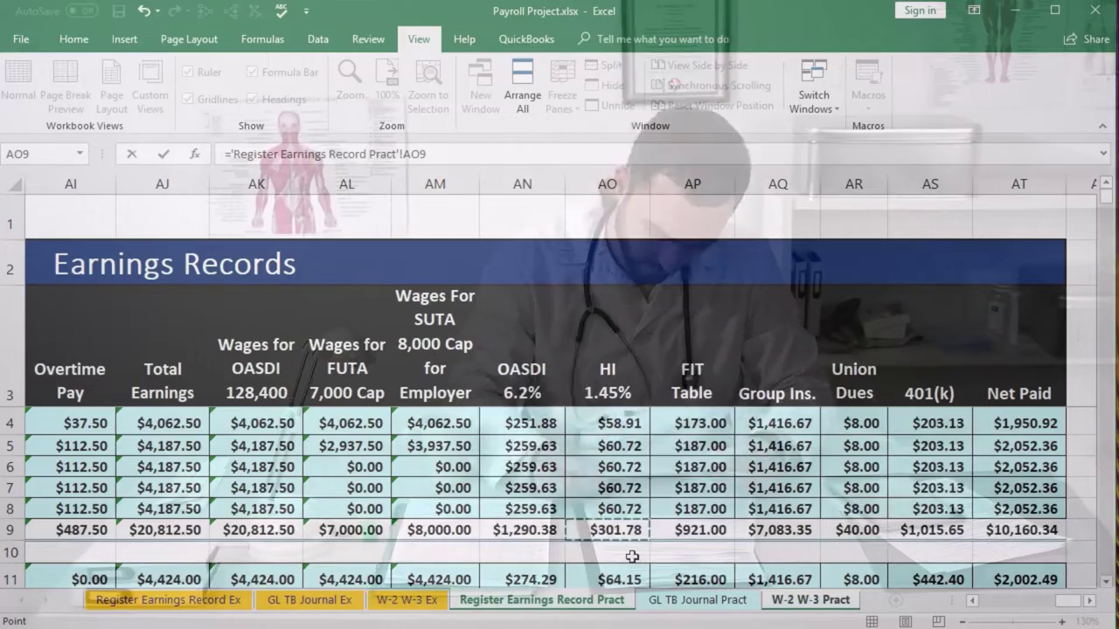
key(Return)
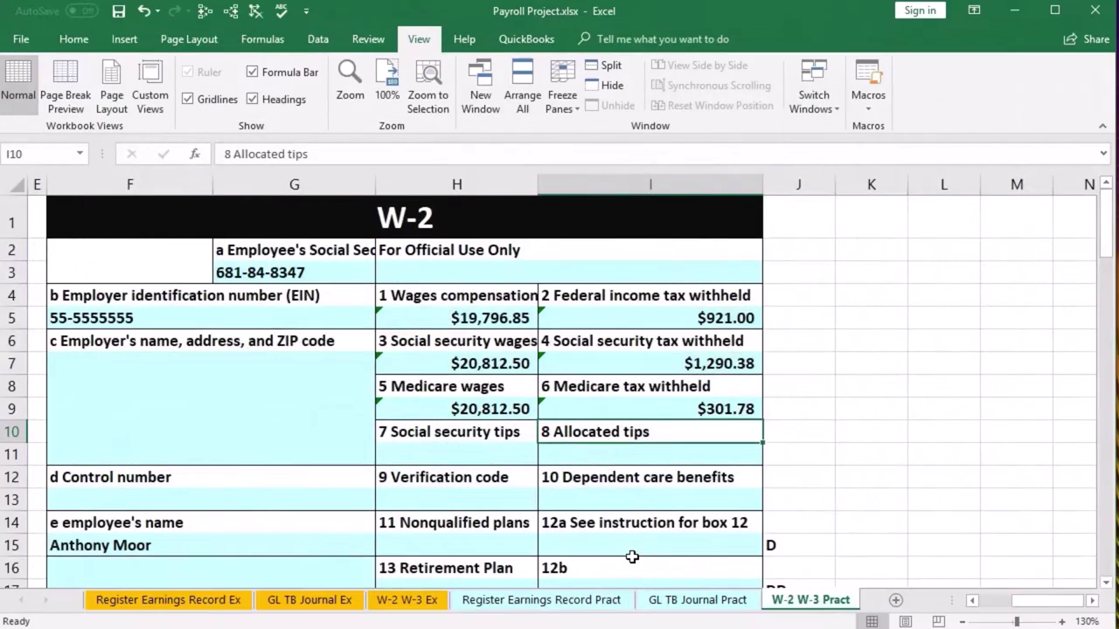
Compare the wage formulas in box 5 (H9), box 3 (H7) and box 1 (H5) of the W-2.
key(Down)
key(Down)
key(Down)
key(Down)
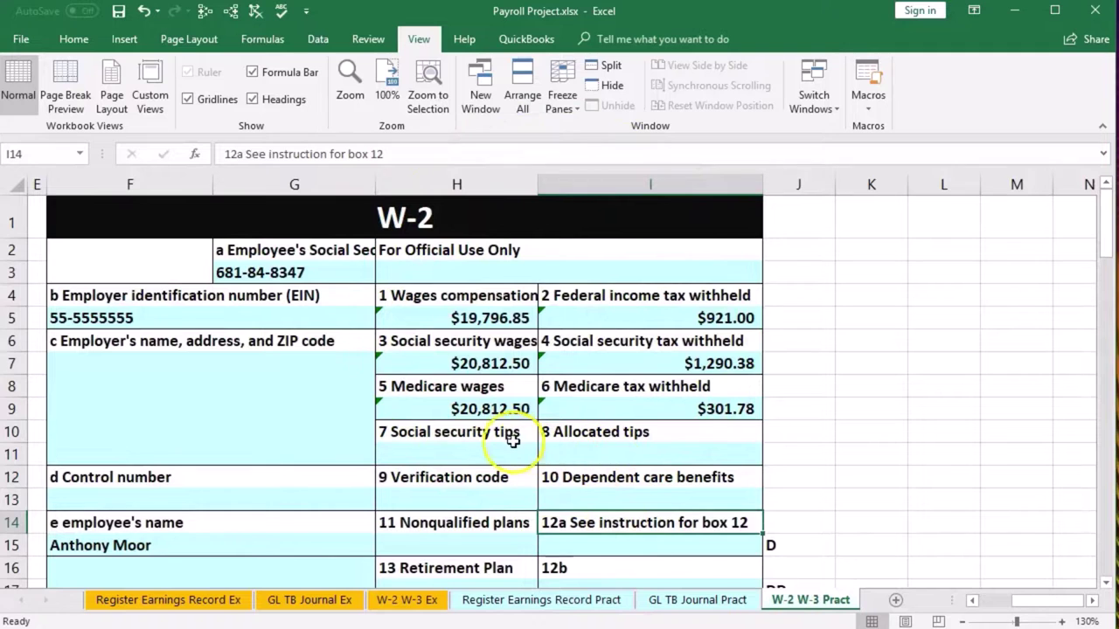
click(494, 408)
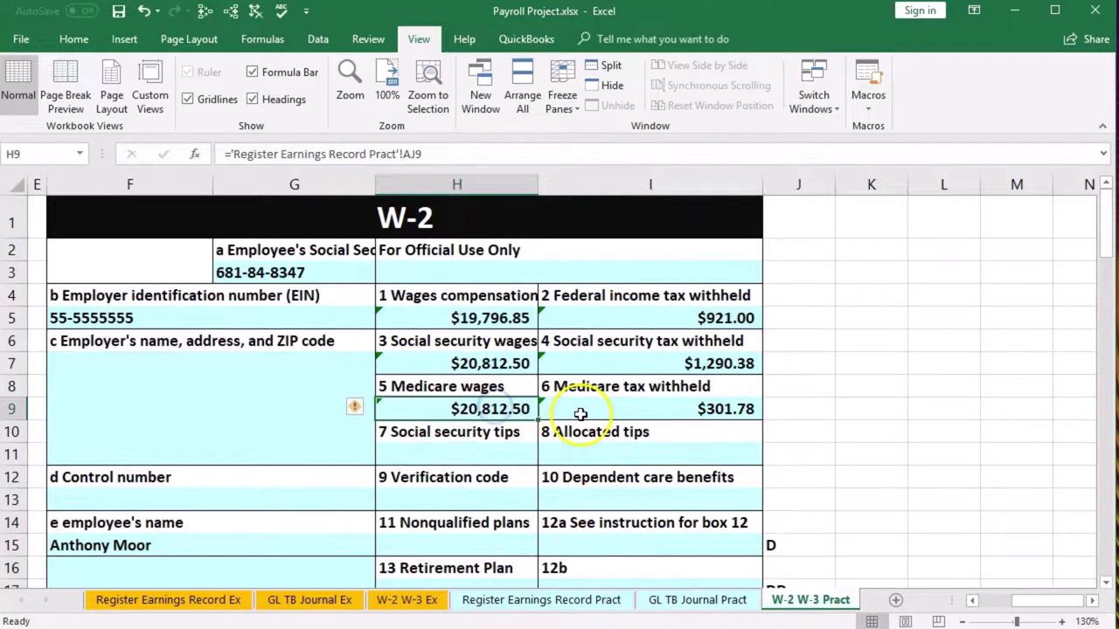
click(525, 370)
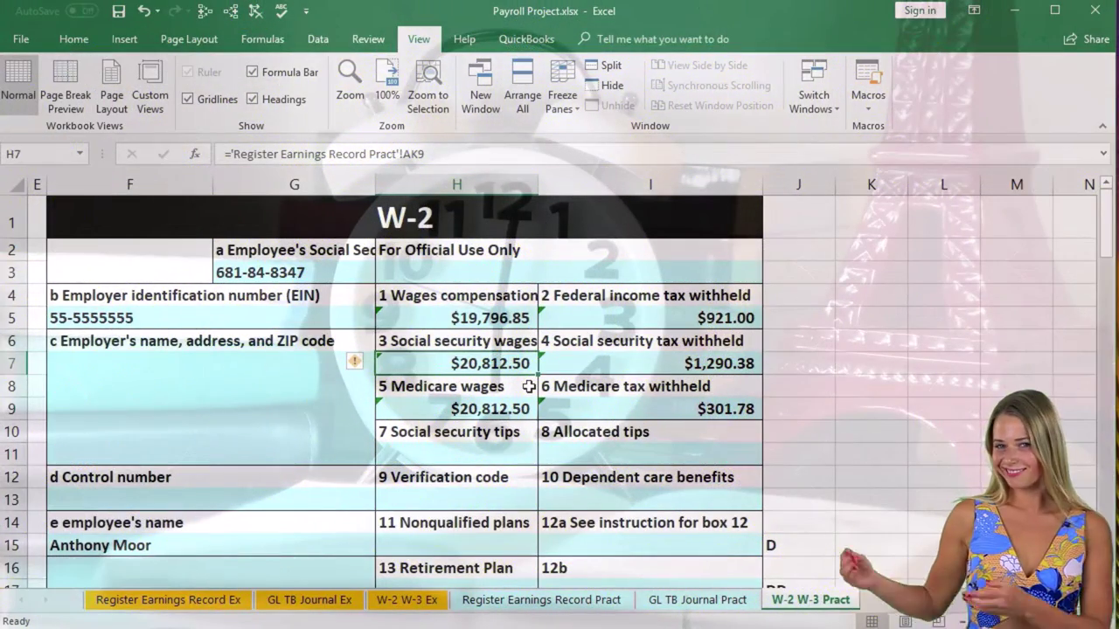
click(488, 322)
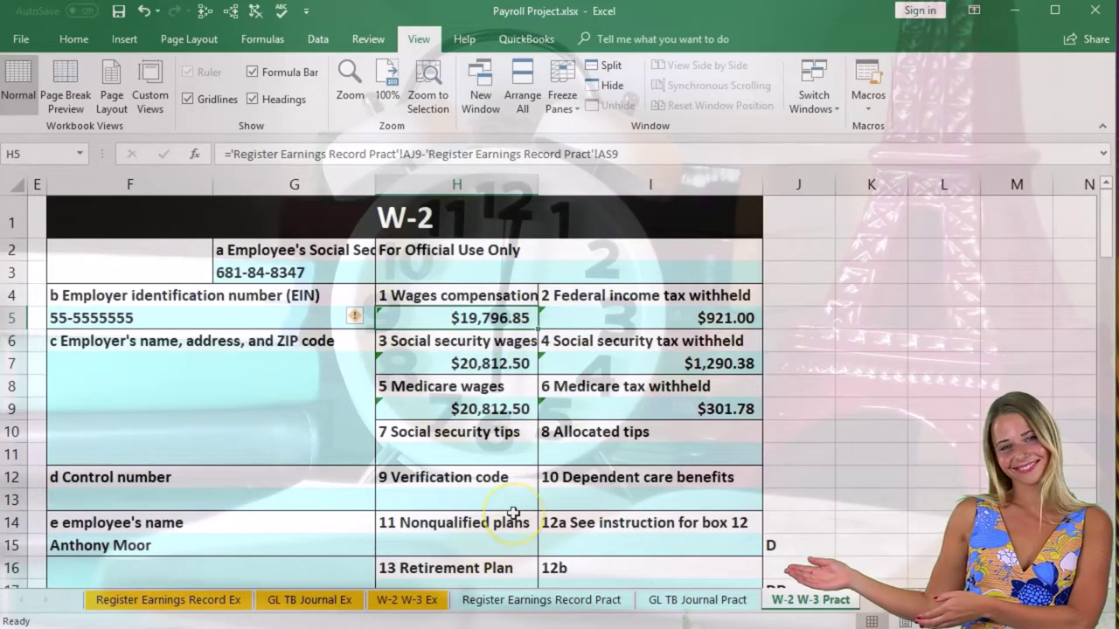
Fill box 12a in I15, beside code D, with the 401(k) total AS9 from Register Earnings Record Pract.
scroll(538, 496, down, 1)
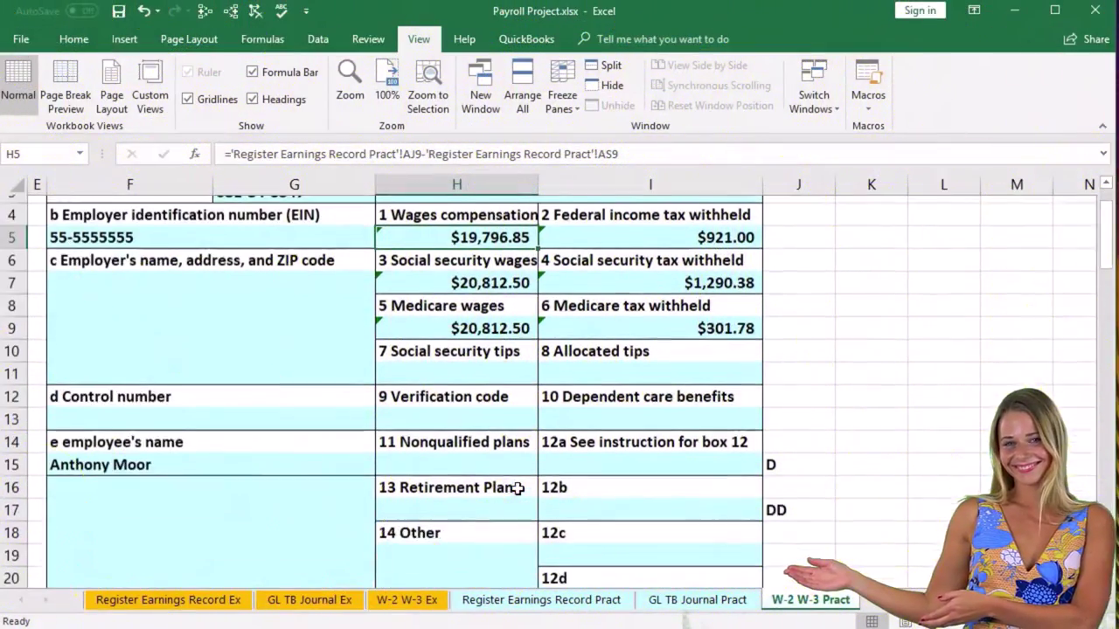
click(594, 457)
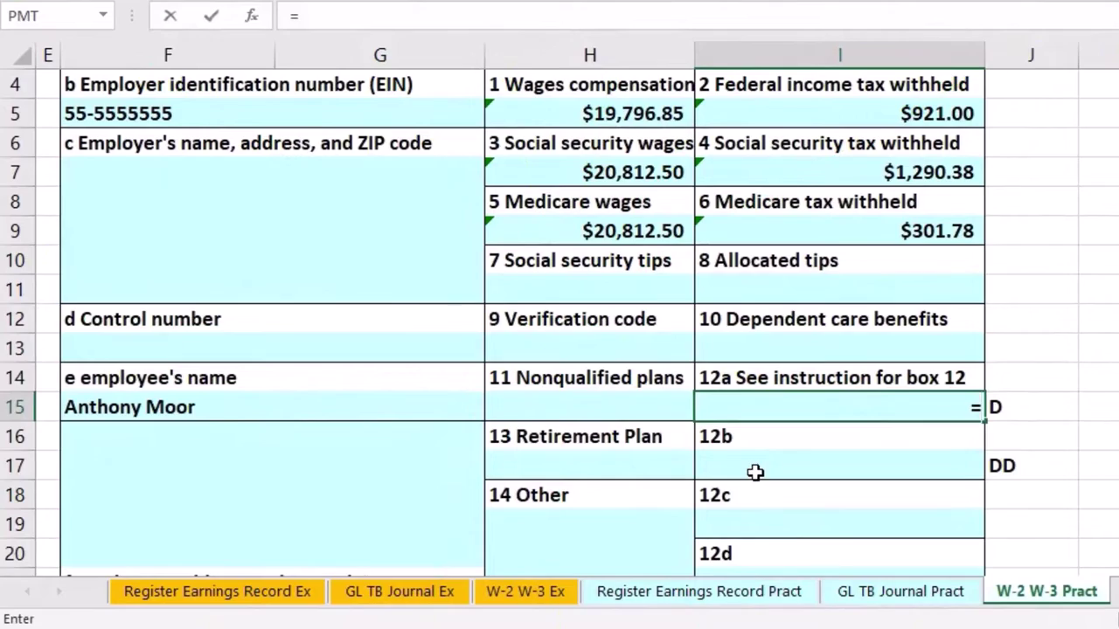
click(710, 591)
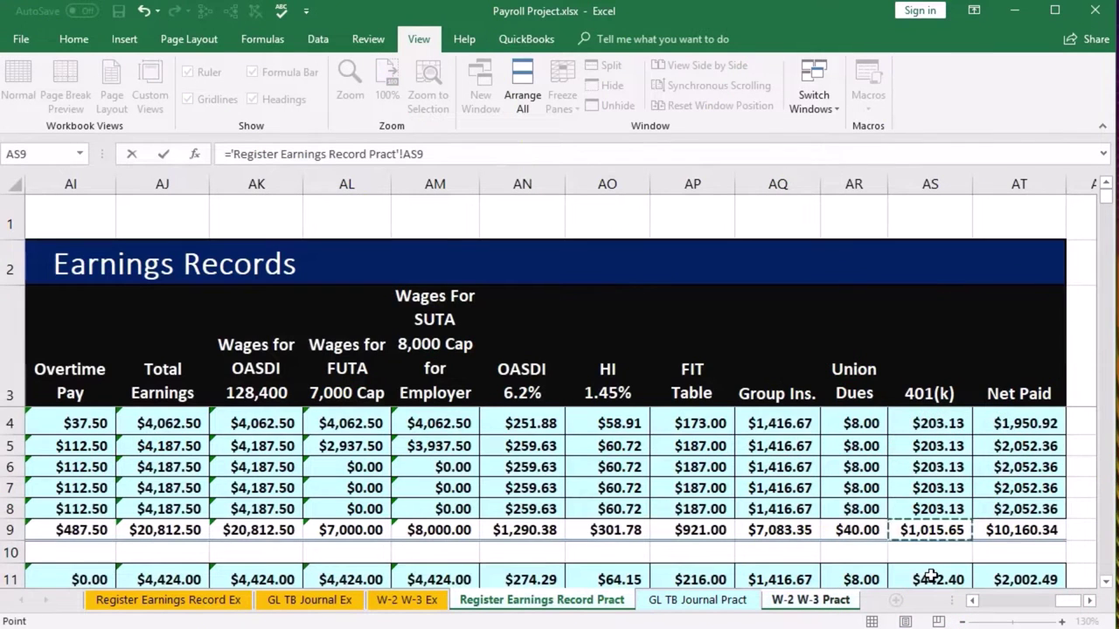
key(Return)
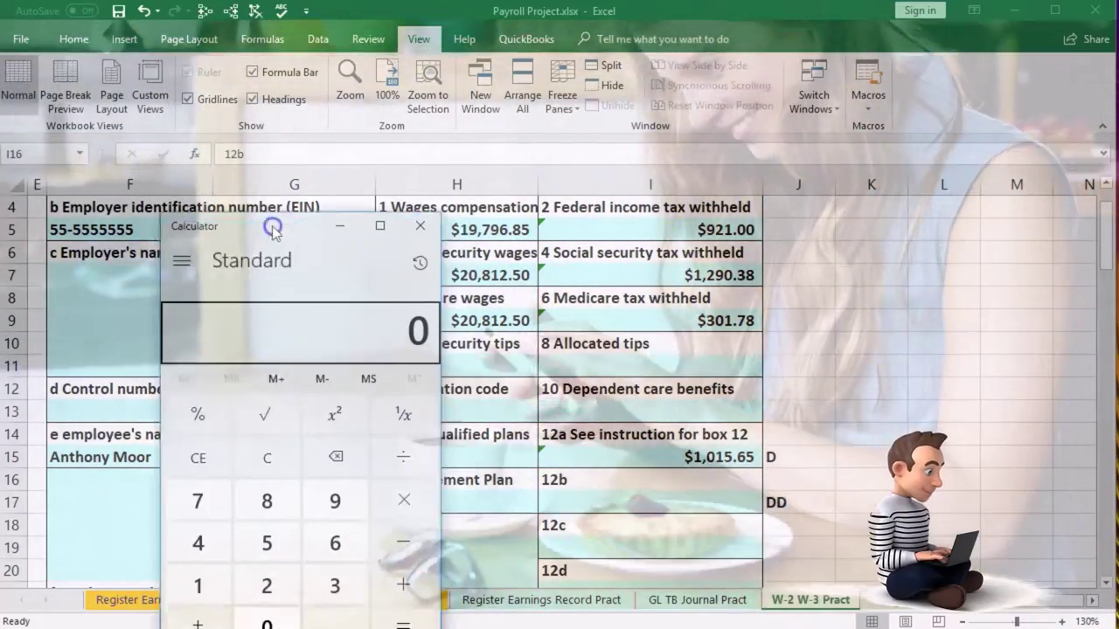
Subtract box 1 wages of 19796.85 from Medicare wages of 20812.5 in Calculator to check box 12a, and close Calculator.
drag(273, 229, 202, 222)
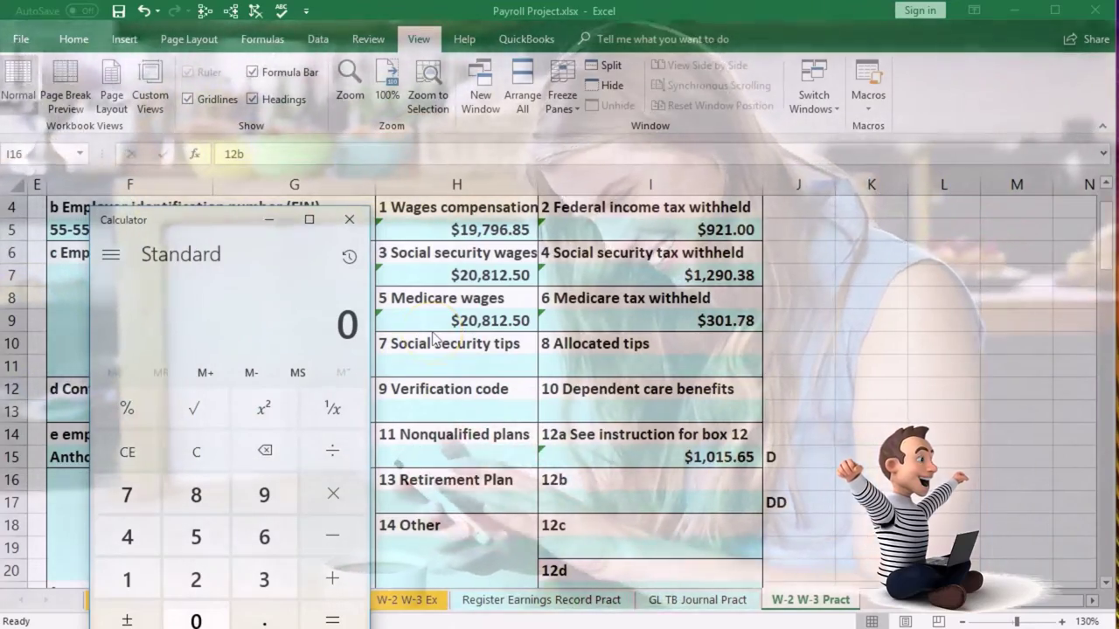
text(20812.)
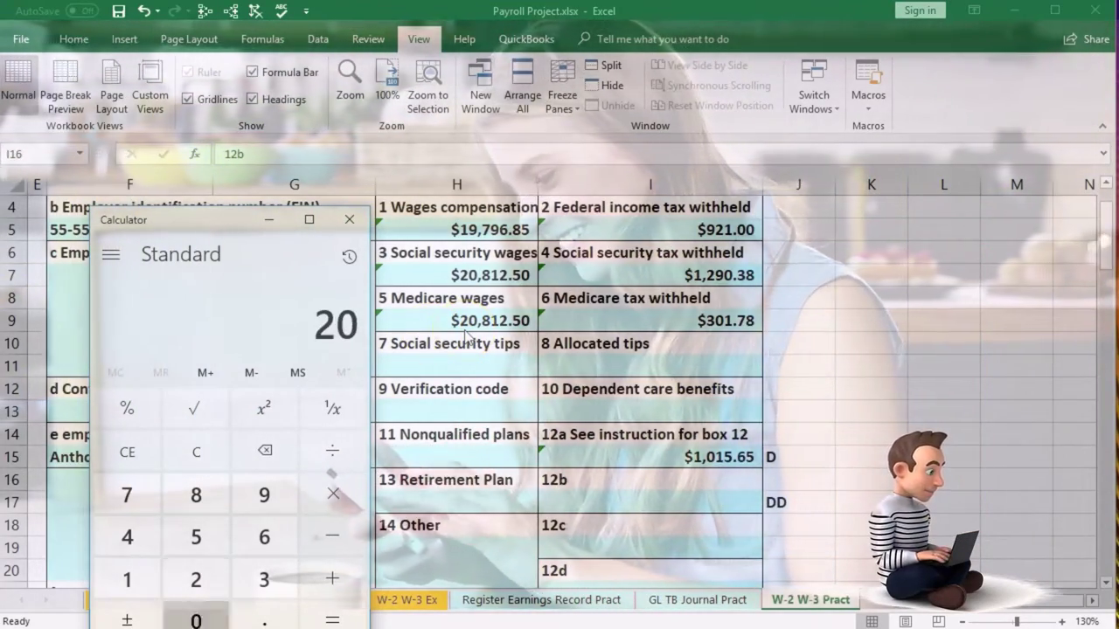
text(5-)
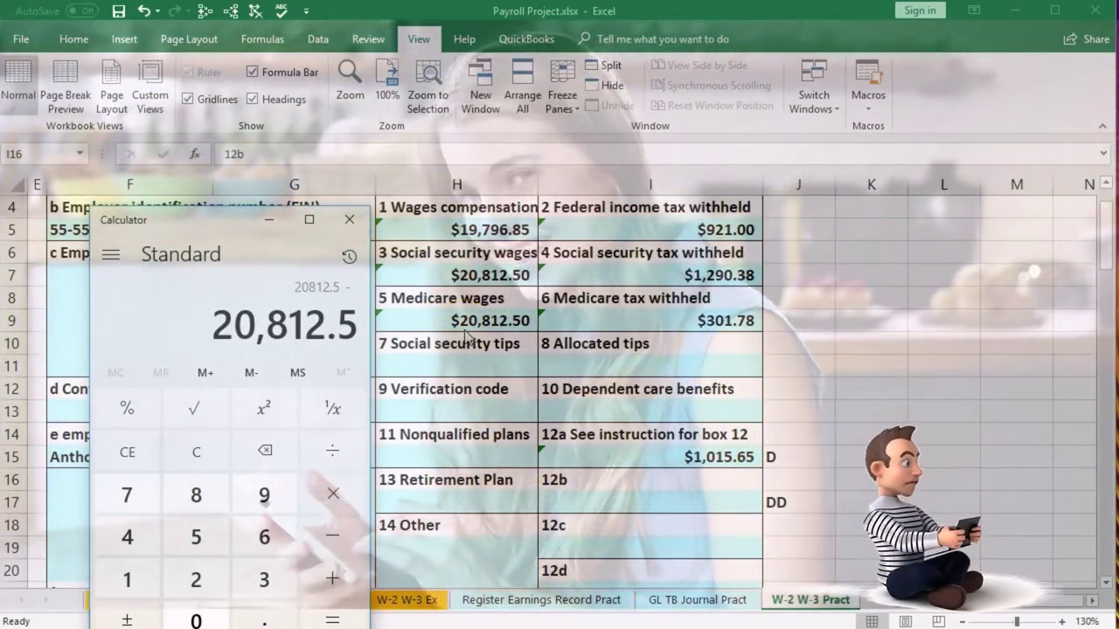
text(1)
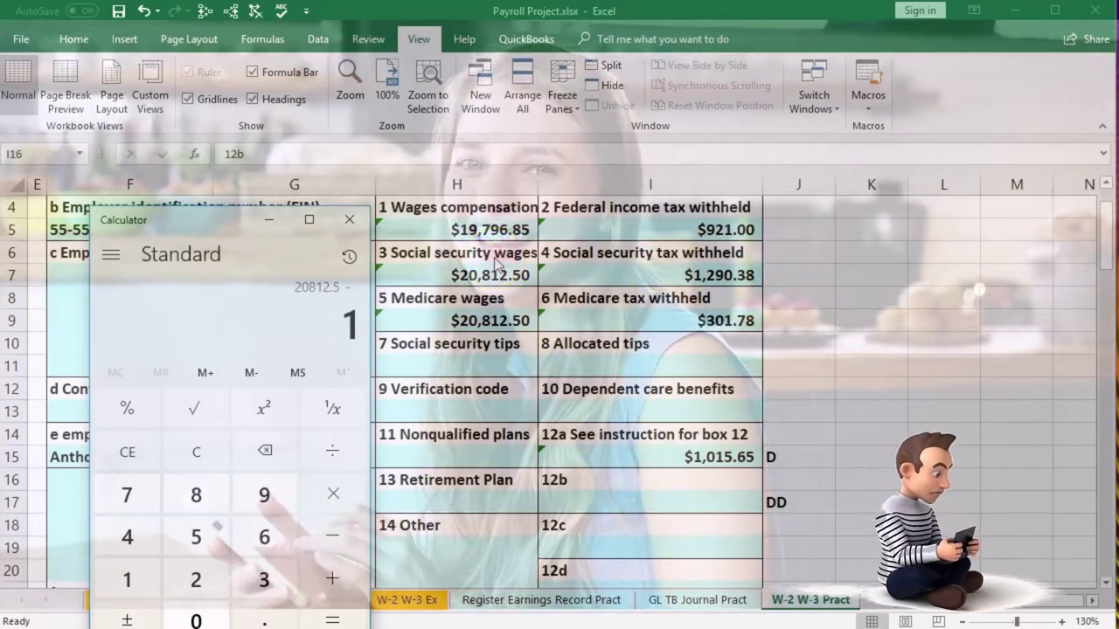
text(9796.85)
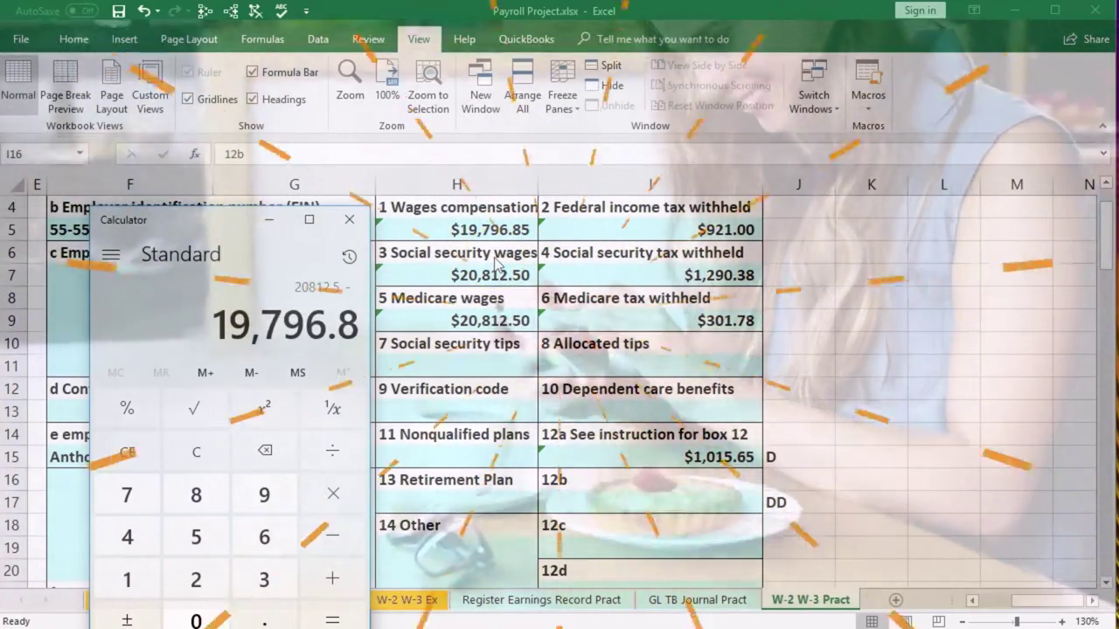
key(Return)
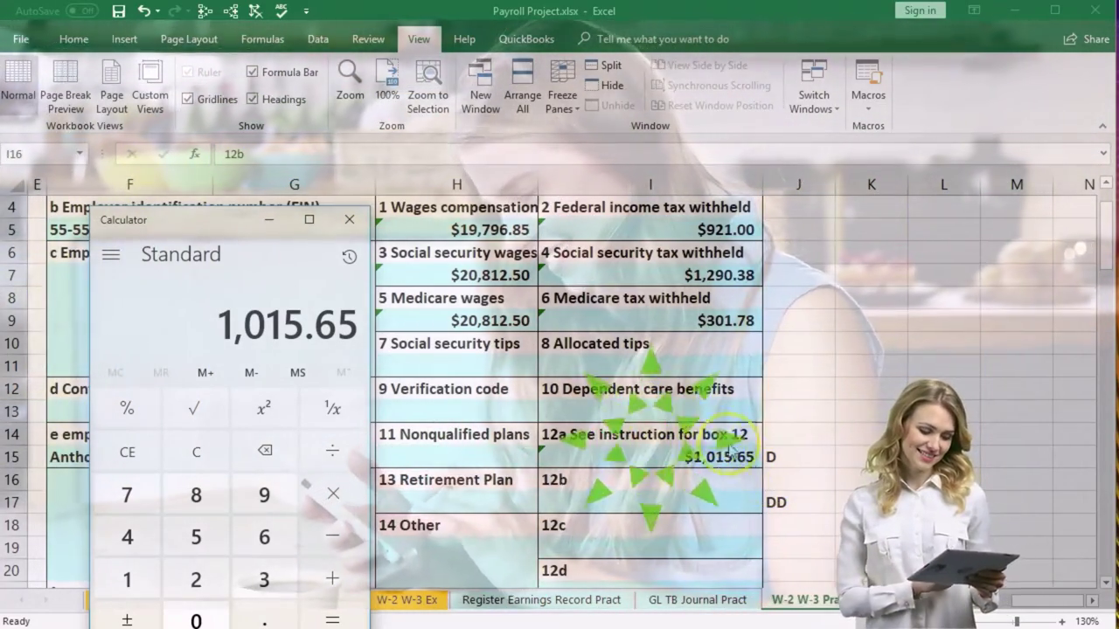
click(353, 227)
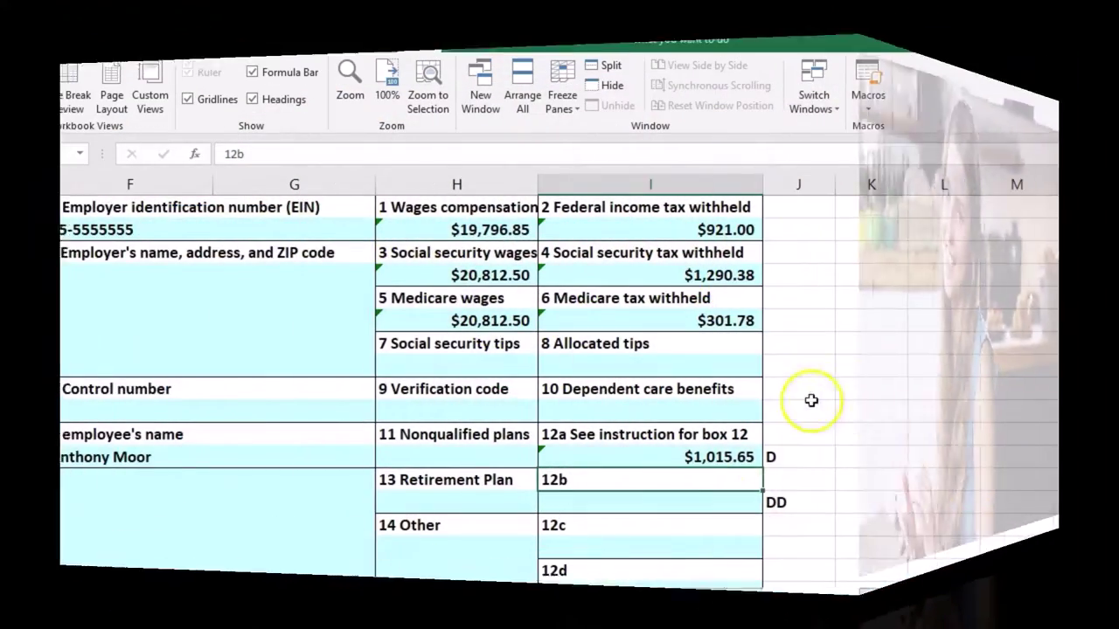
Examine box 12b in I17 beside code DD, comparing it with the Medicare wages in H9.
click(702, 506)
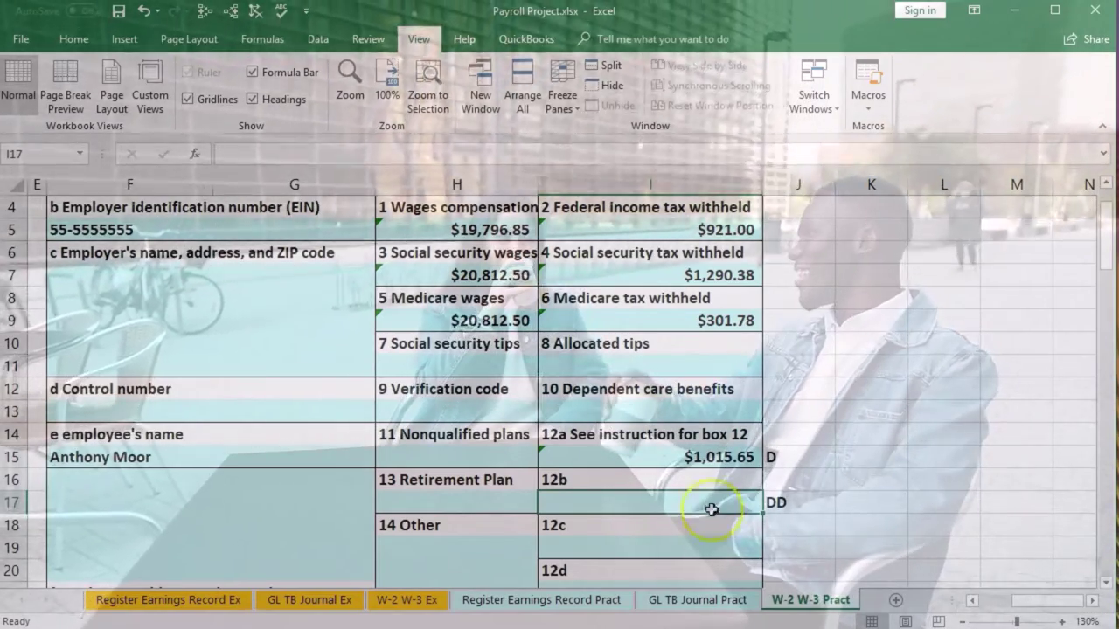
click(790, 505)
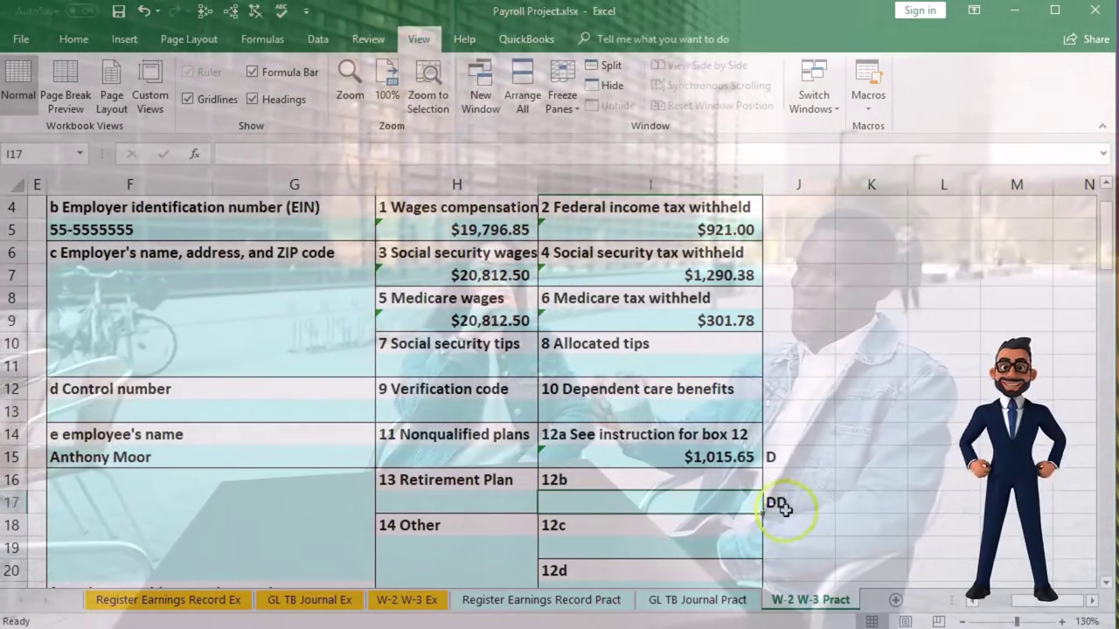
click(708, 512)
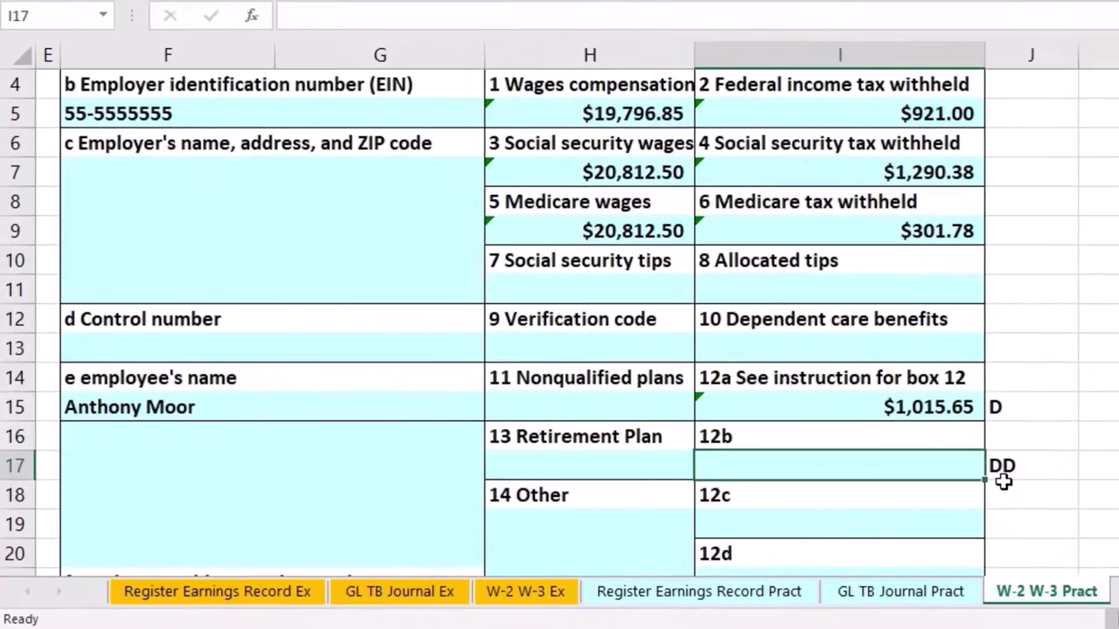
click(639, 233)
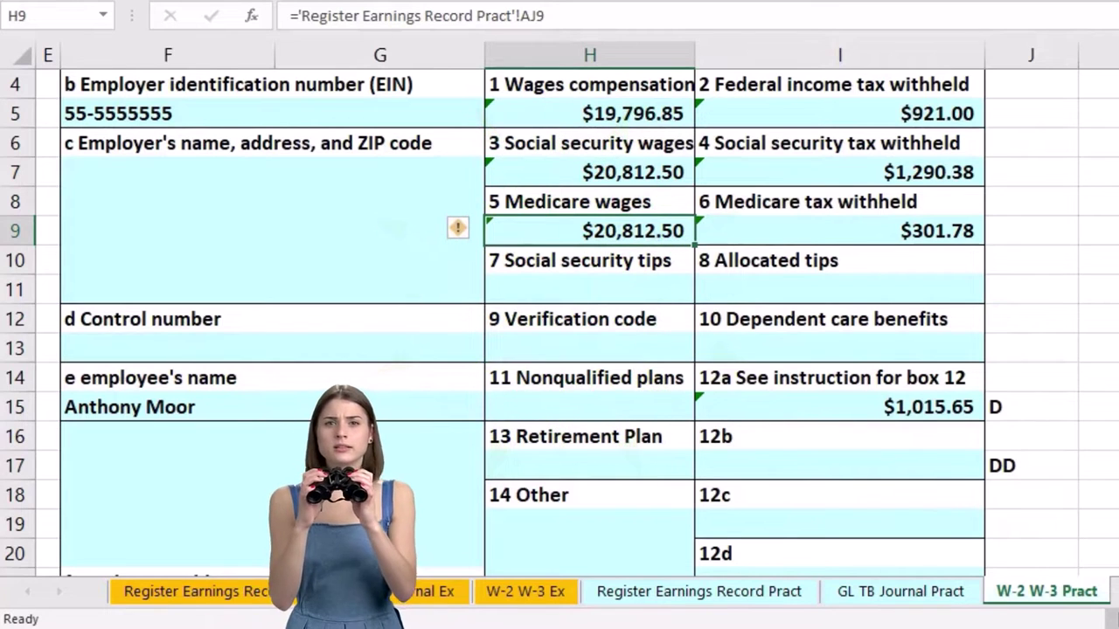
click(956, 466)
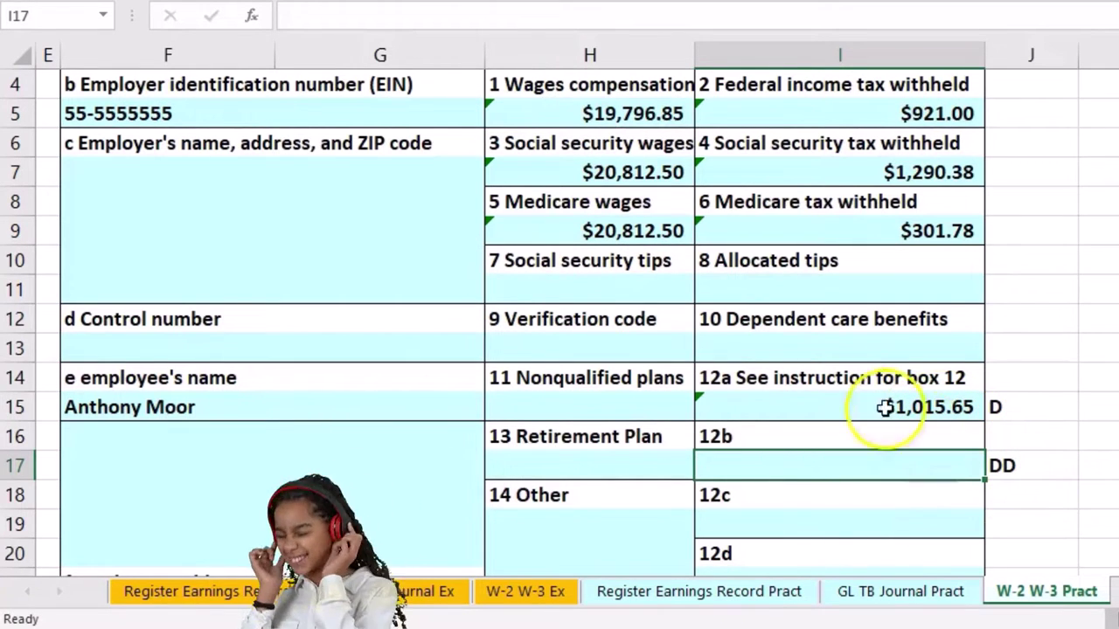
click(612, 227)
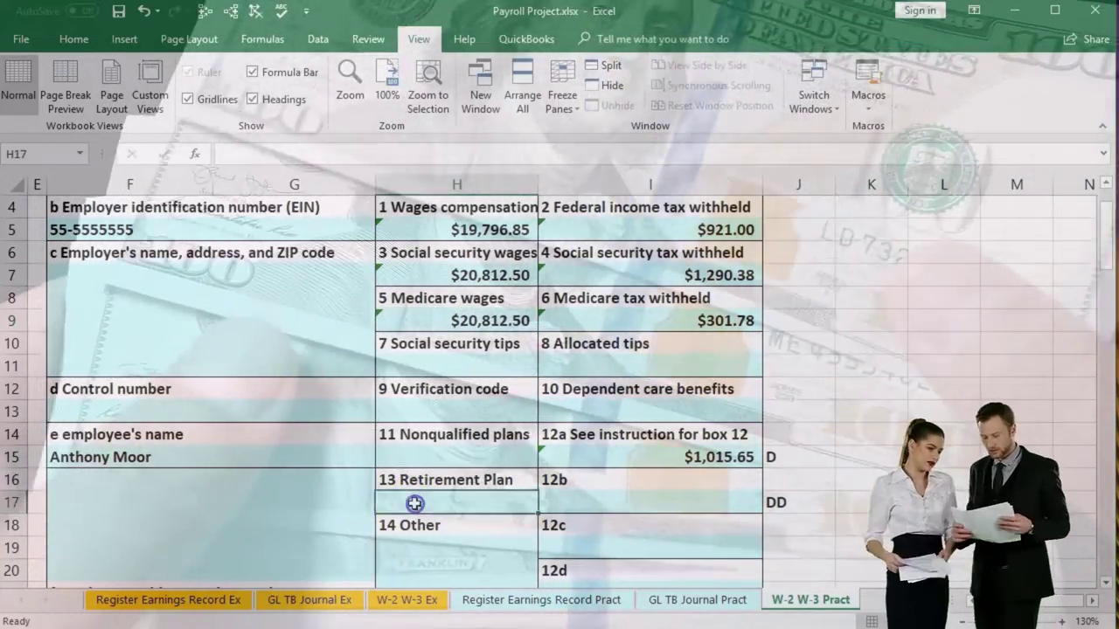
Mark box 13 Retirement Plan in H17 with an x on the first W-2.
click(415, 504)
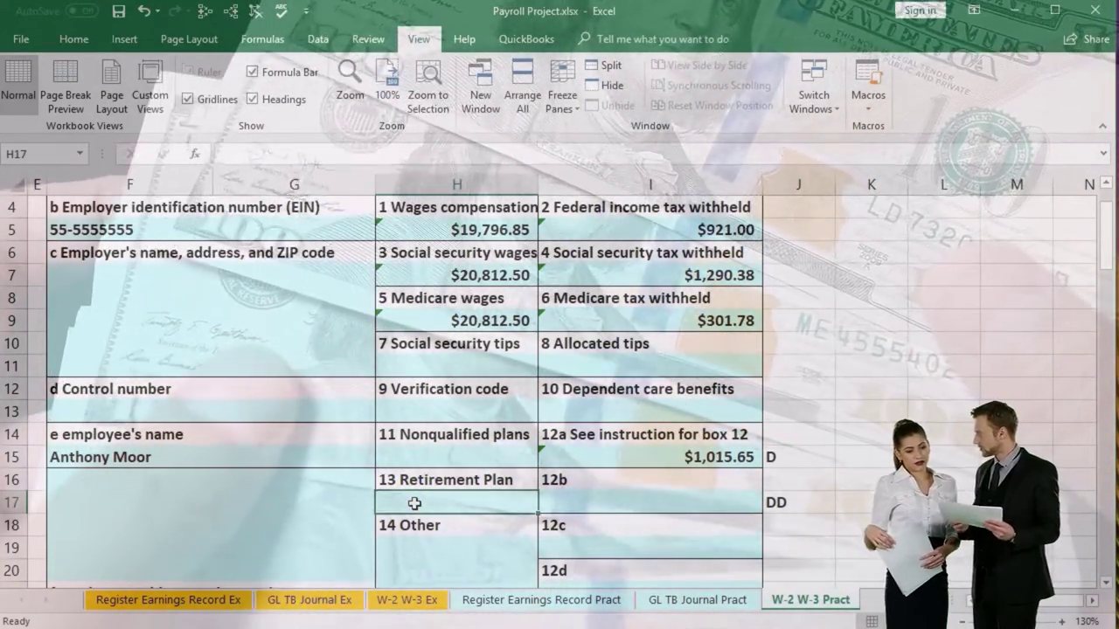
text(x)
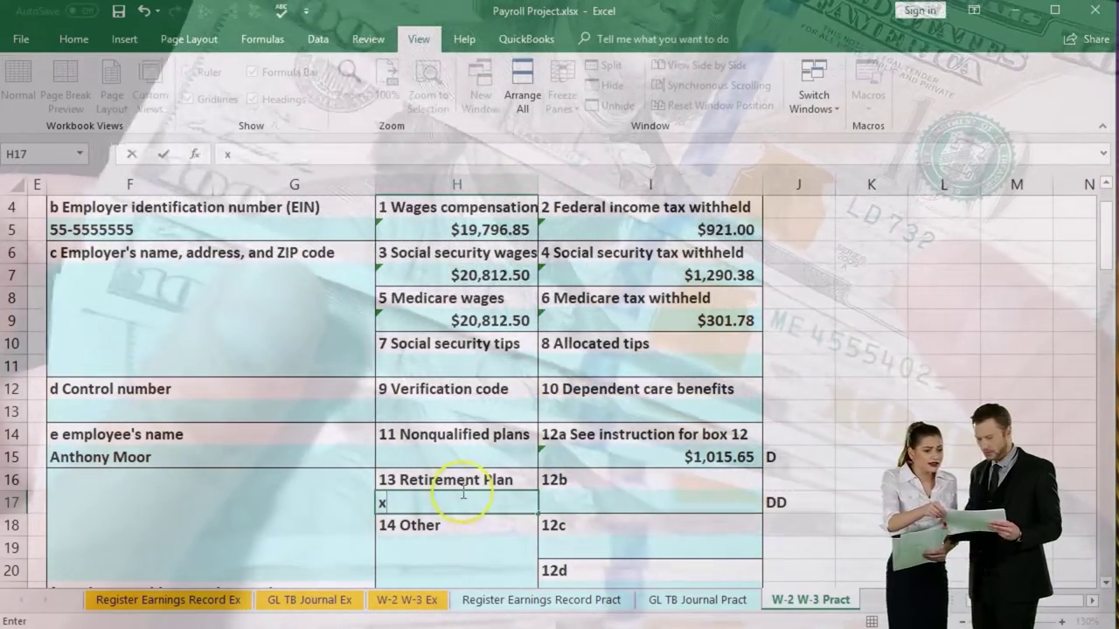
scroll(463, 491, down, 1)
scroll(462, 491, down, 1)
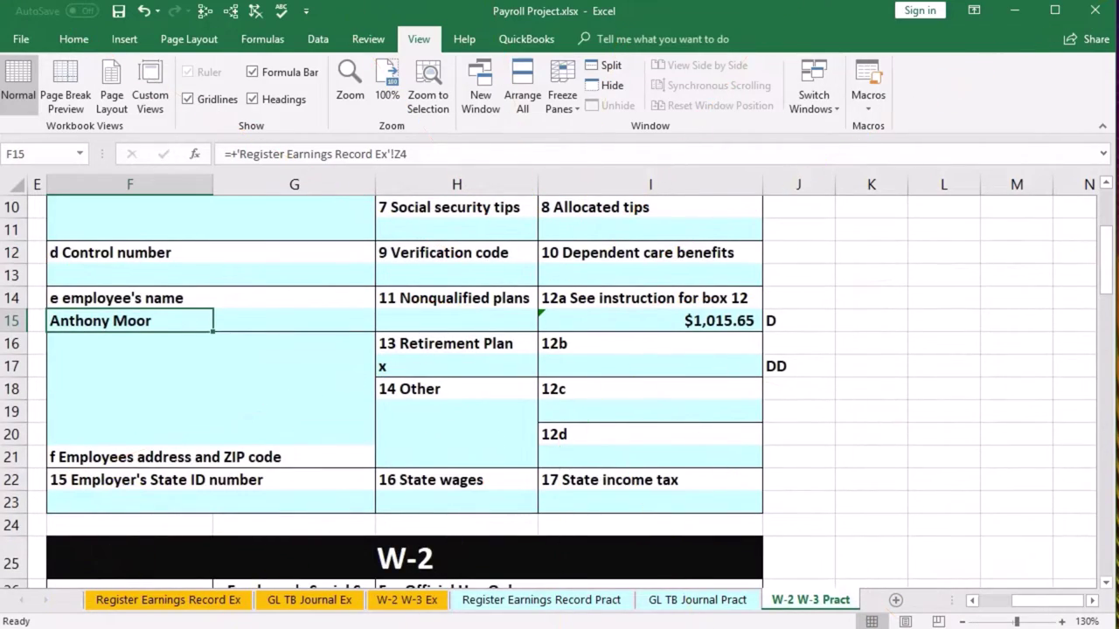
Locate the second W-2 employee's records and row 16 totals in Register Earnings Record Pract, and return to the second W-2 in W-2 W-3 Pract.
scroll(219, 455, down, 4)
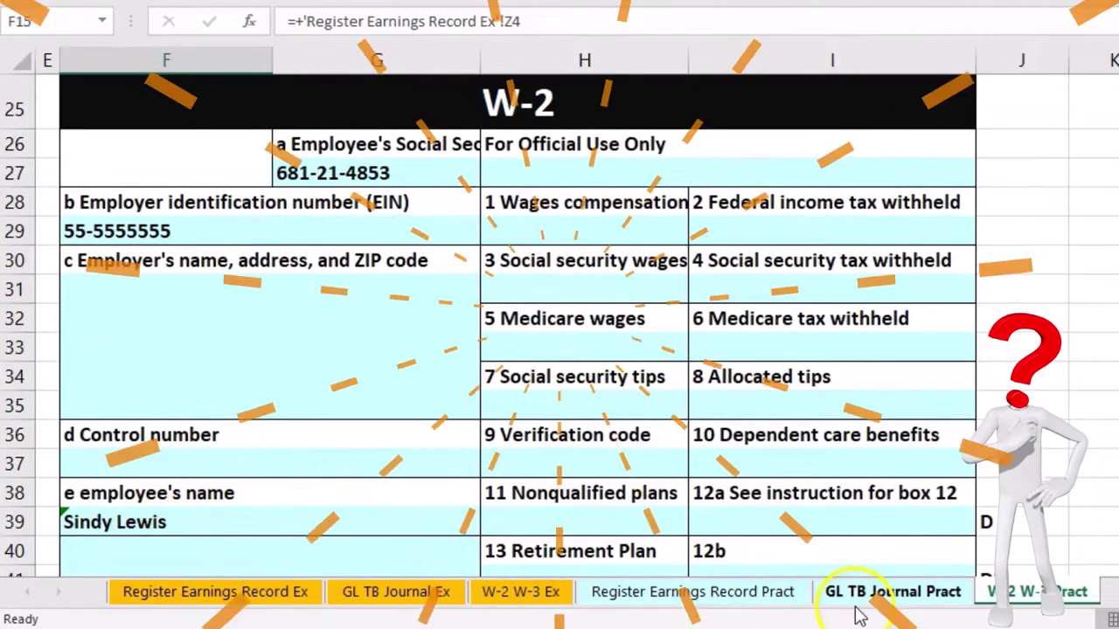
click(750, 594)
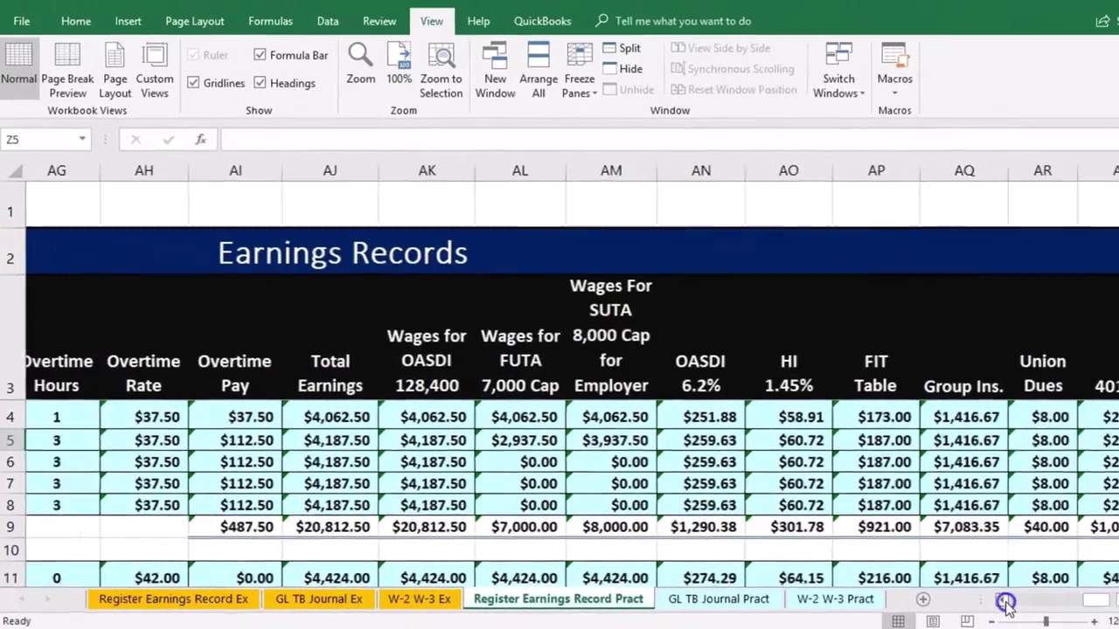
click(976, 603)
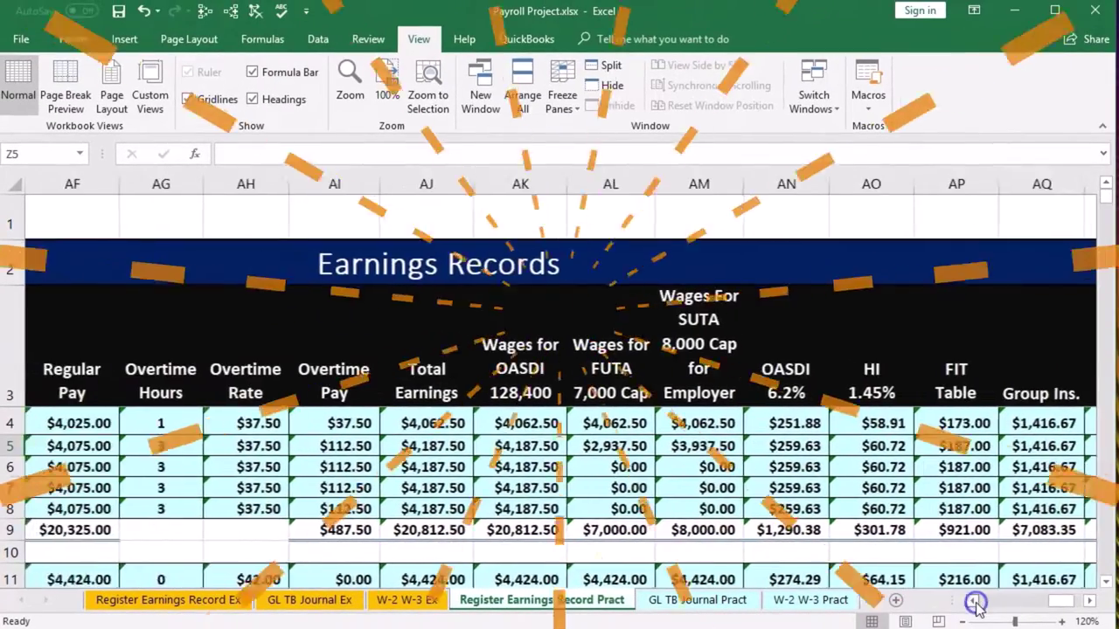
click(977, 602)
click(976, 602)
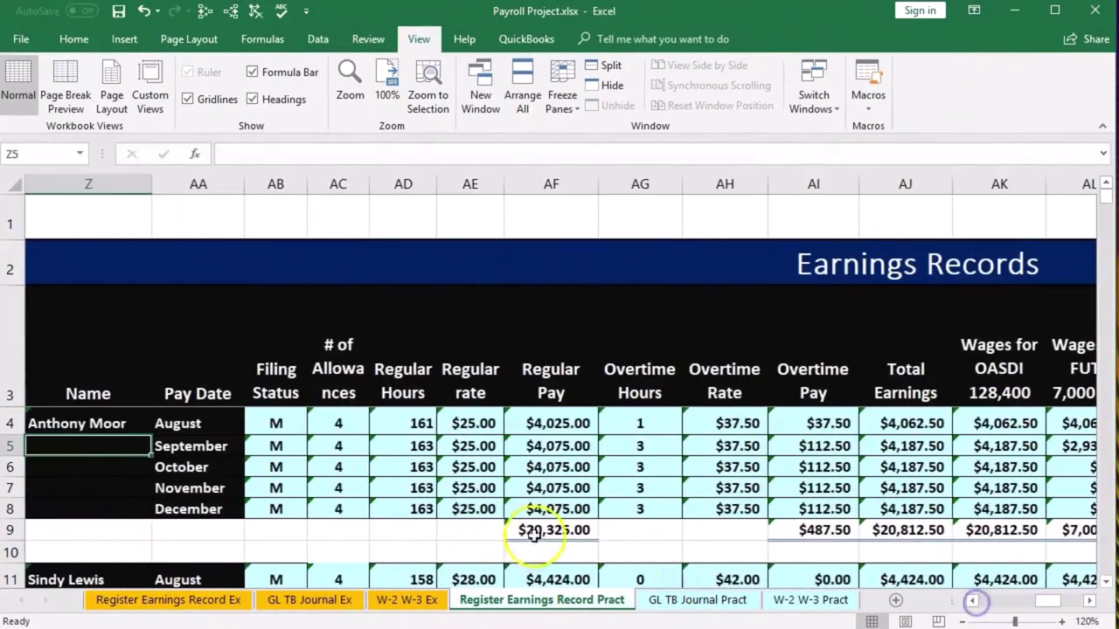
scroll(475, 525, down, 1)
scroll(475, 524, down, 1)
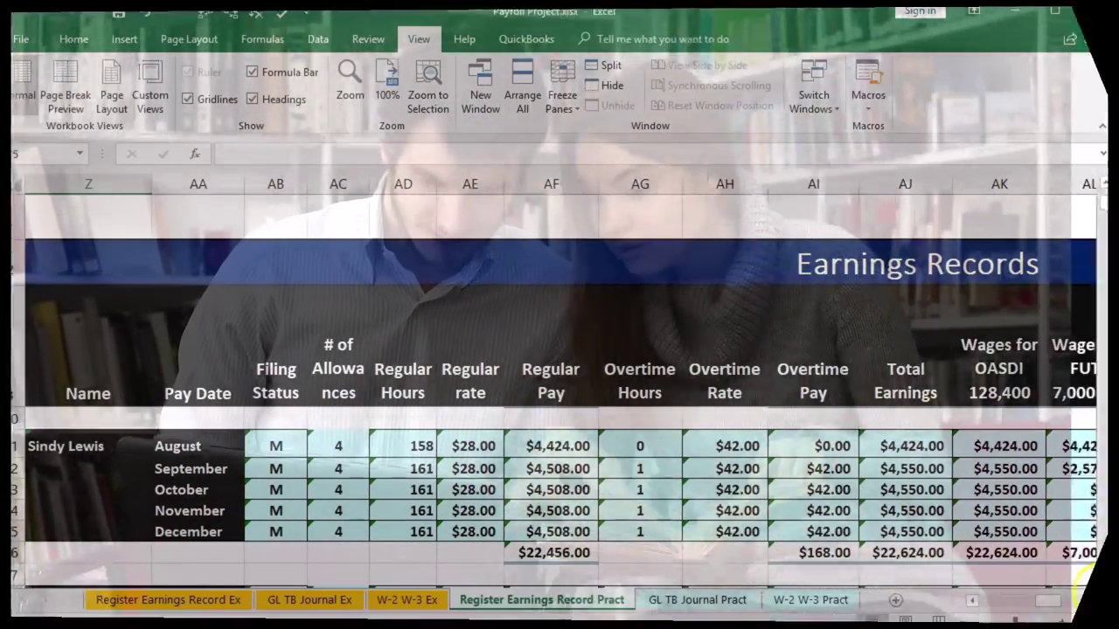
click(1107, 583)
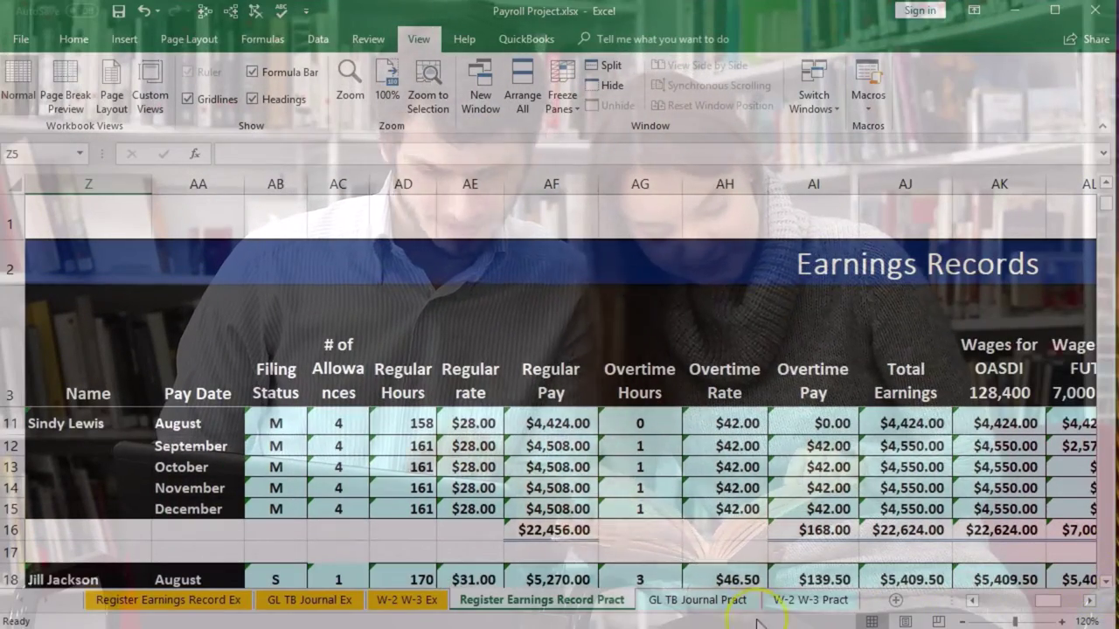
click(797, 603)
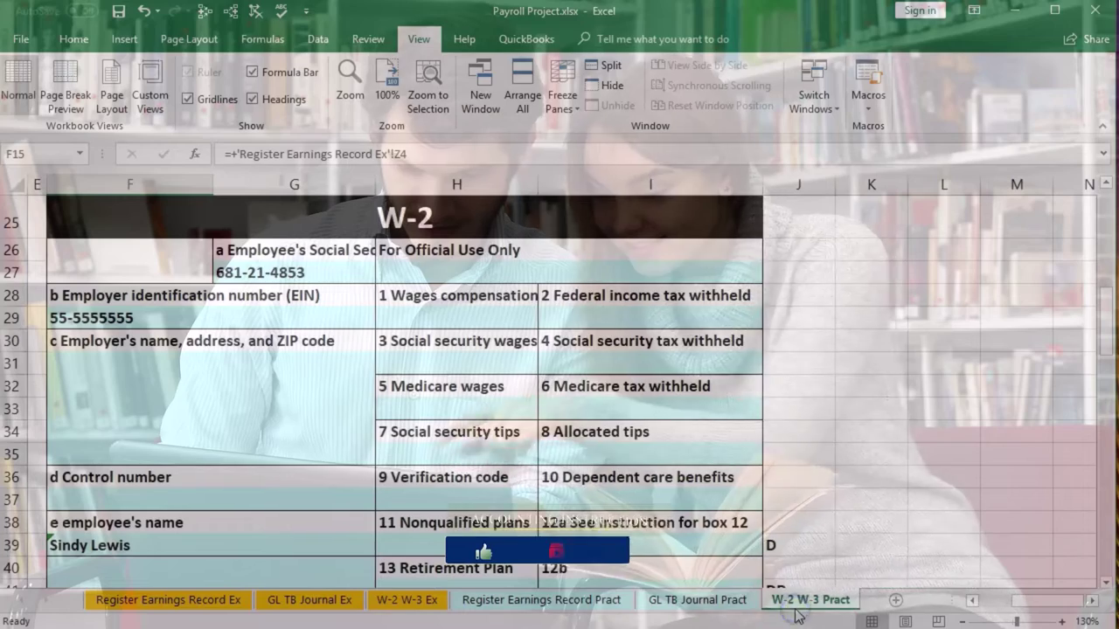
Fill box 1 wages in H29 with total earnings AJ16 minus the 401(k) total AS16 from Register Earnings Record Pract.
click(431, 325)
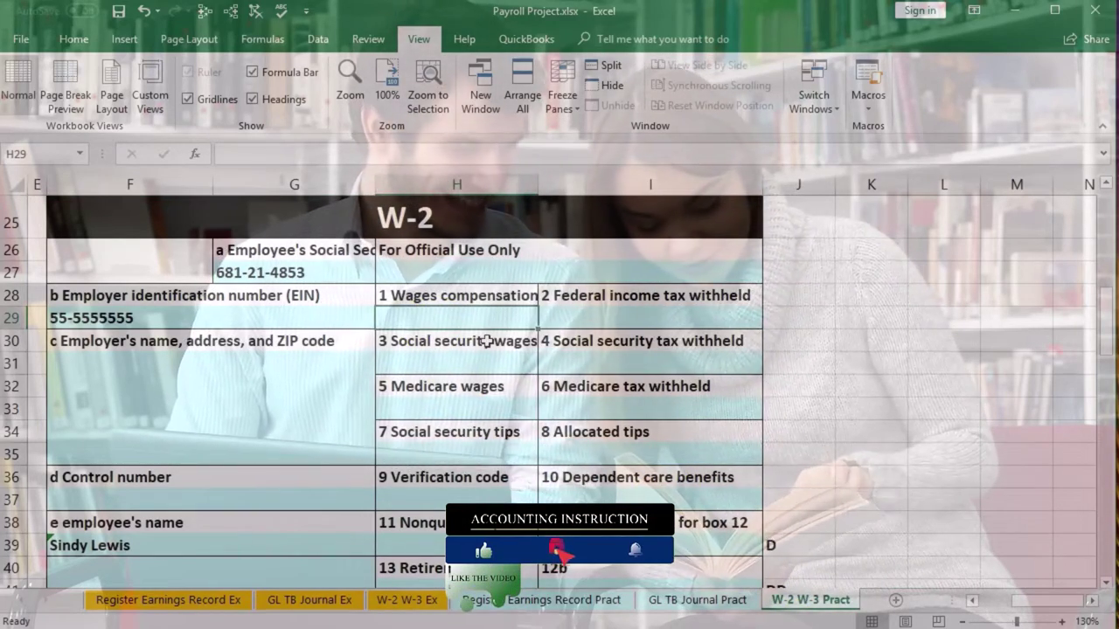
text(=)
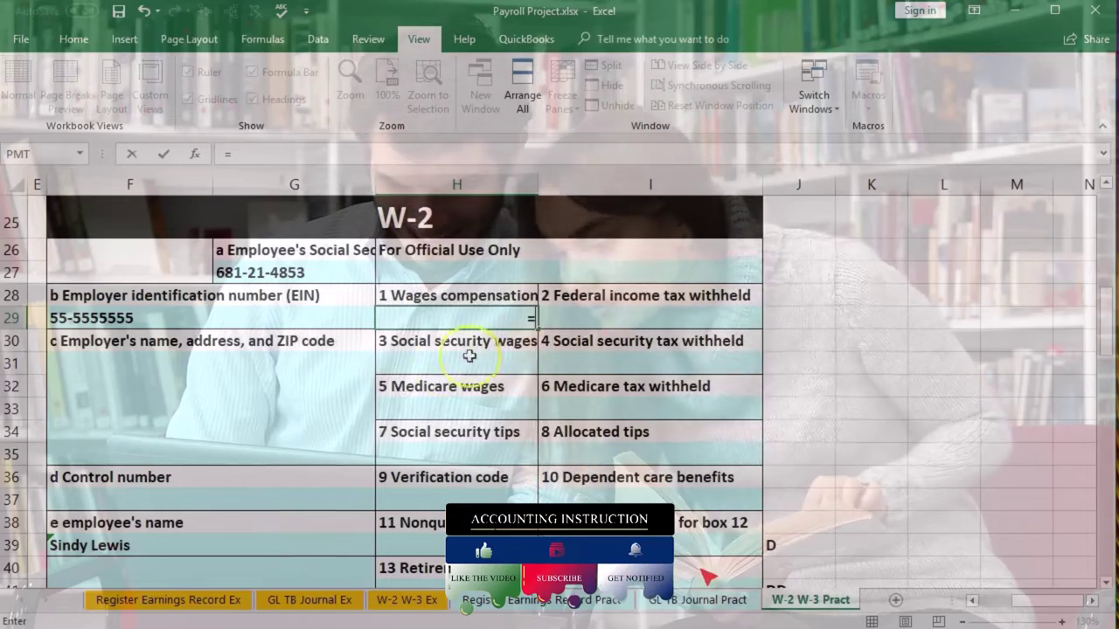
click(525, 600)
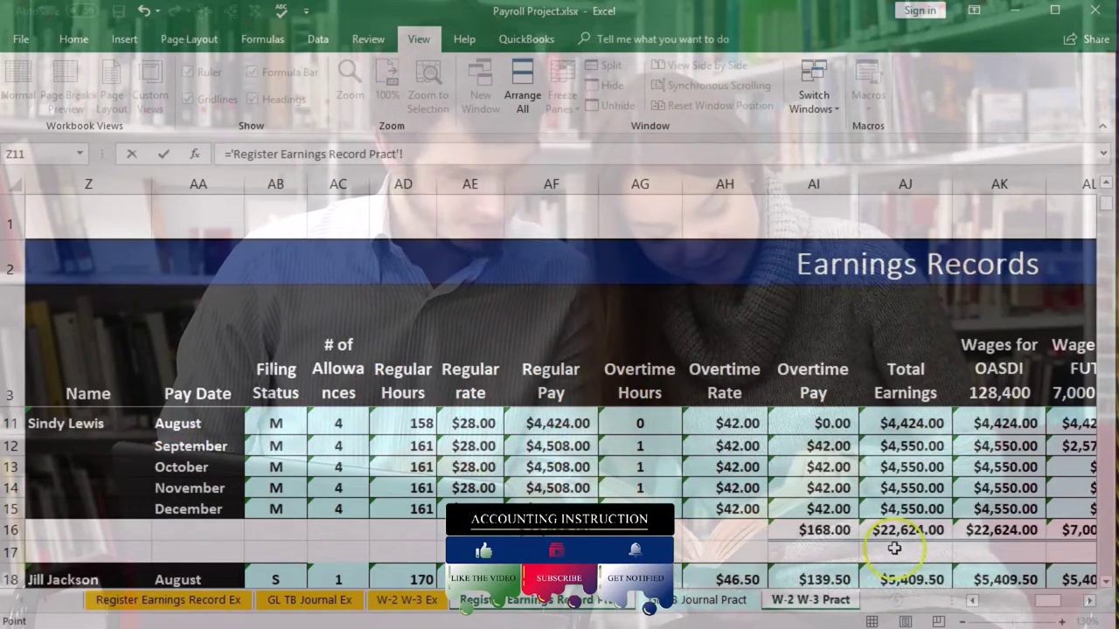
click(1090, 602)
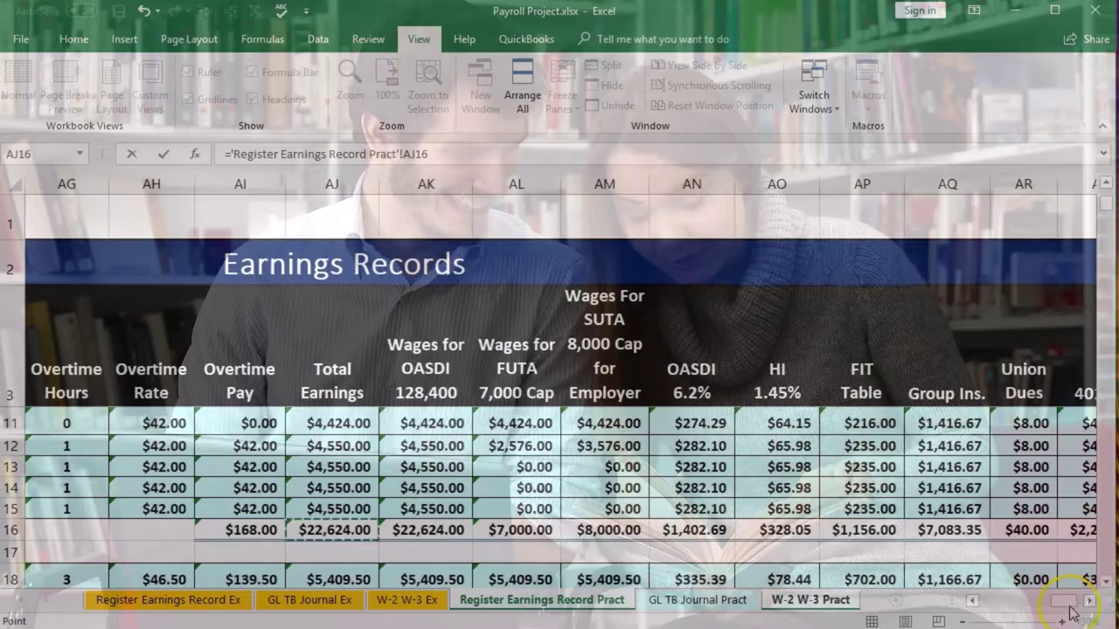
click(1090, 603)
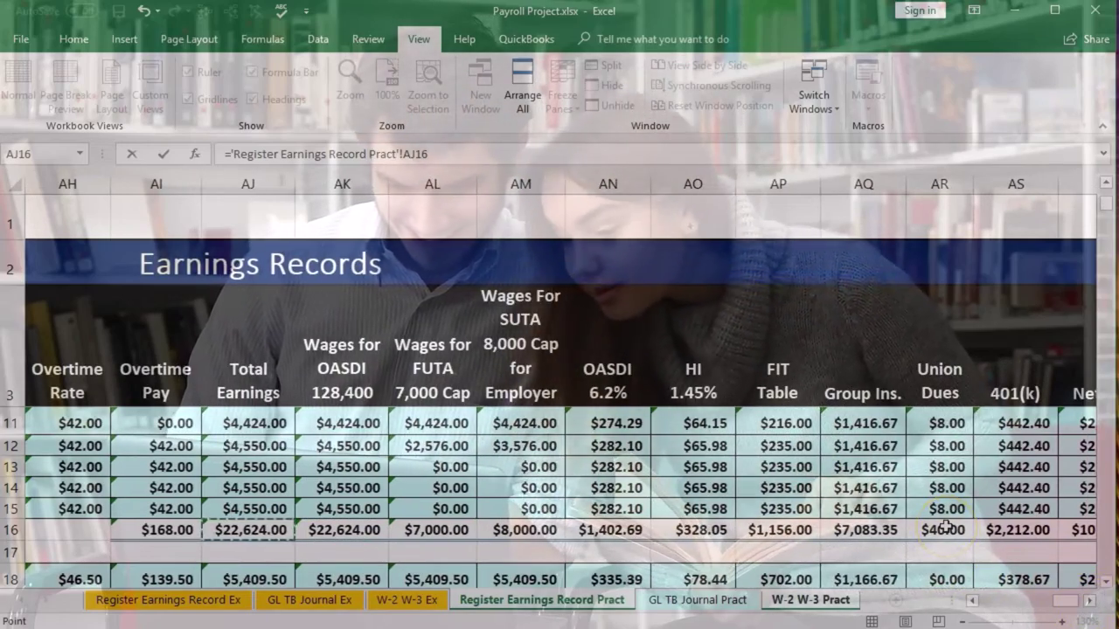
text(-)
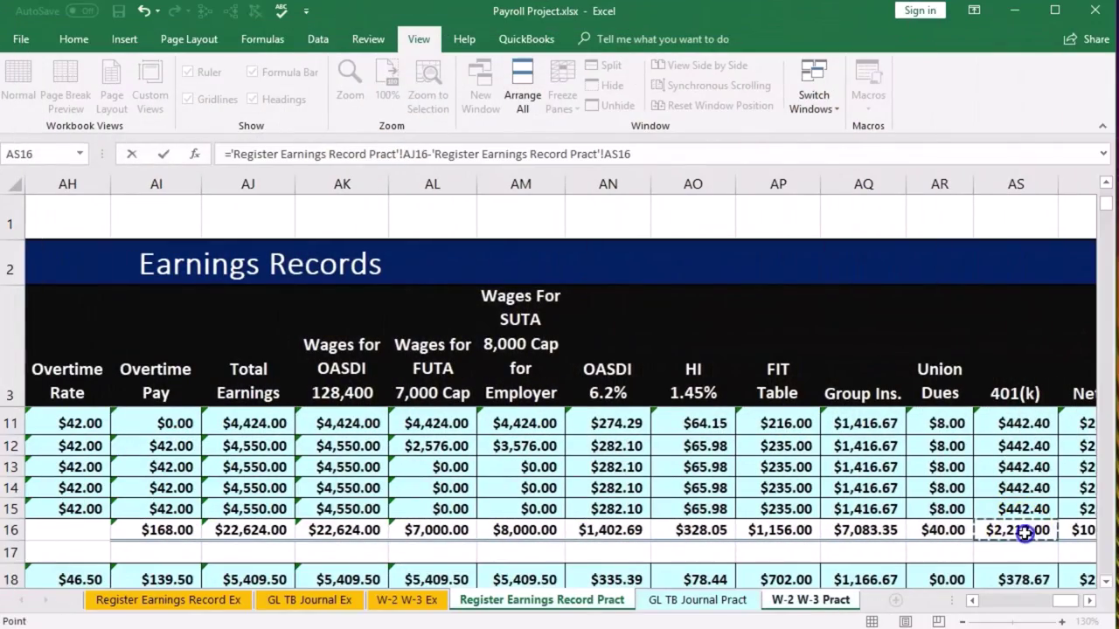
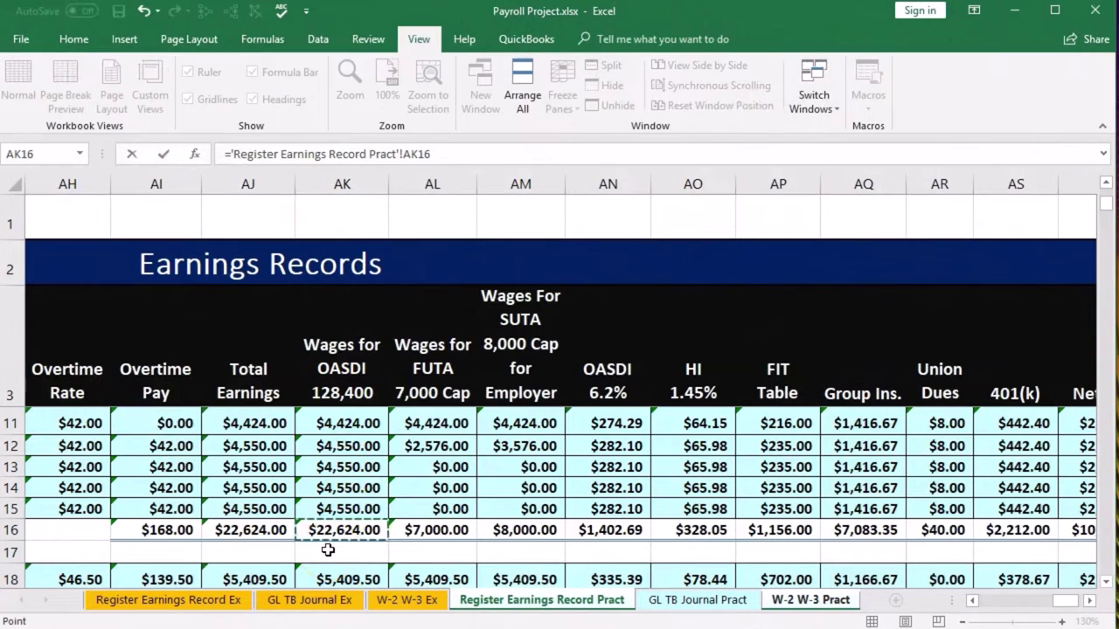
Fill box 3 in H31 with OASDI wages total AK16 and box 4 in I31 with OASDI 6.2% total AN16 from Register Earnings Record Pract.
key(Return)
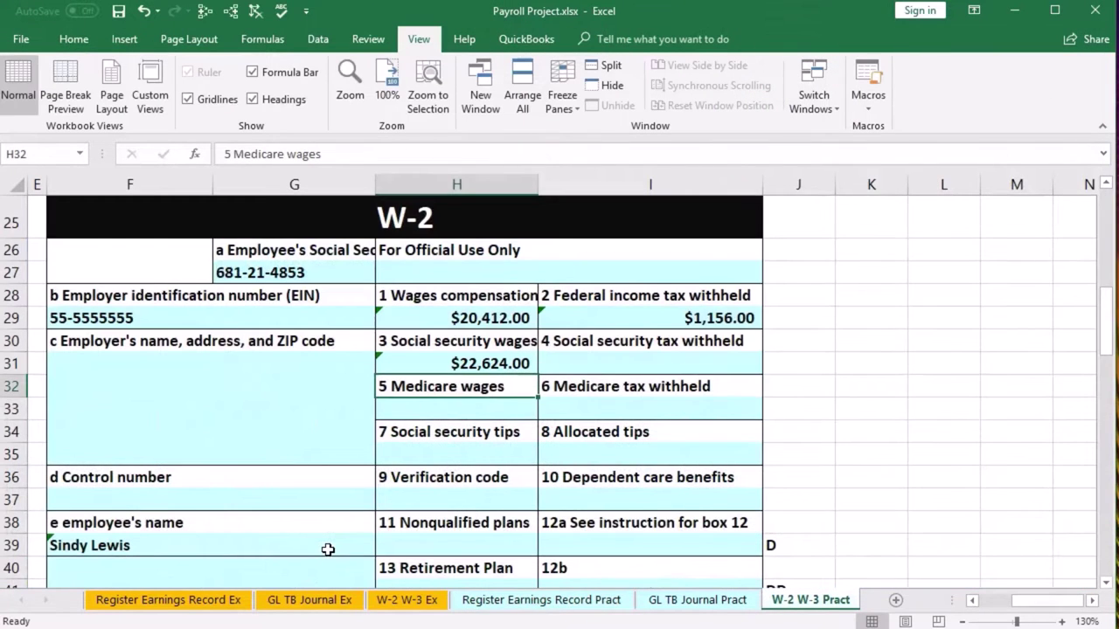
key(Up)
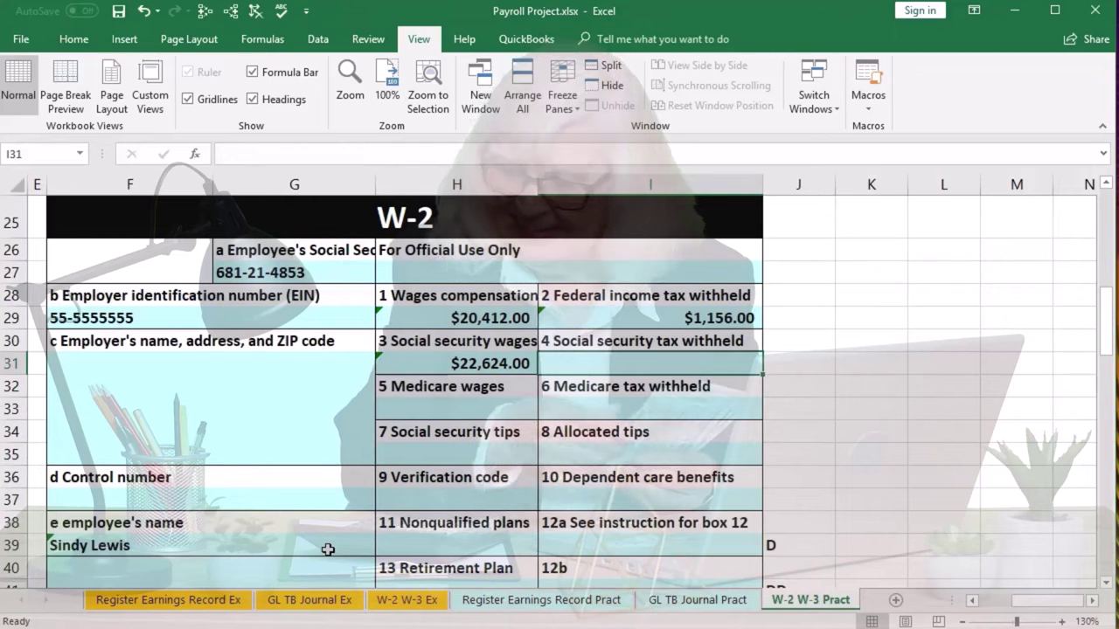
text(=)
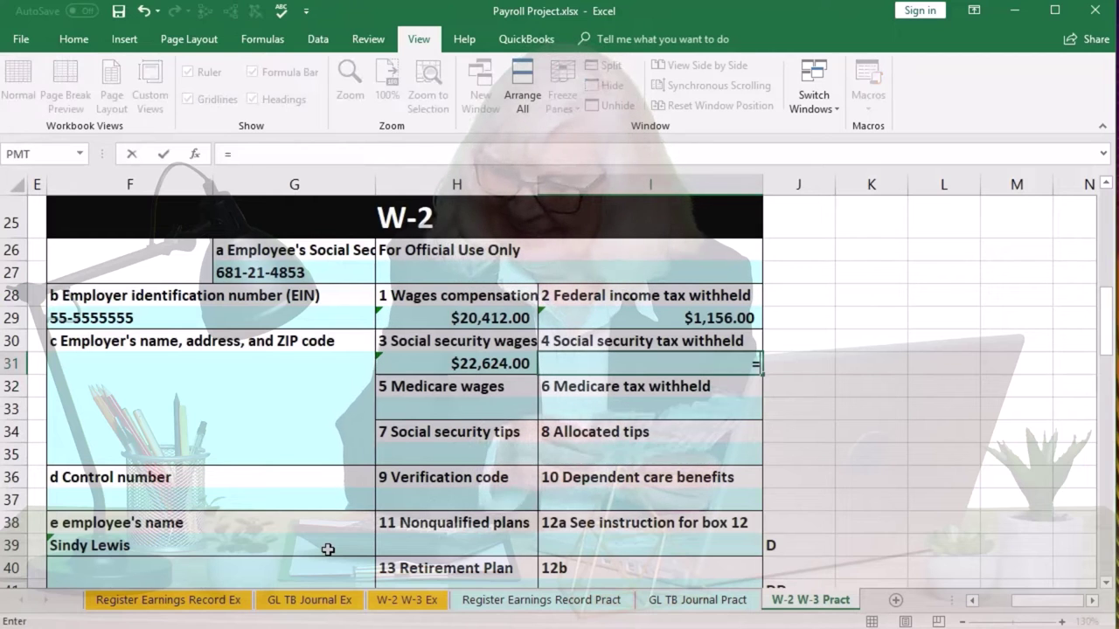
click(510, 603)
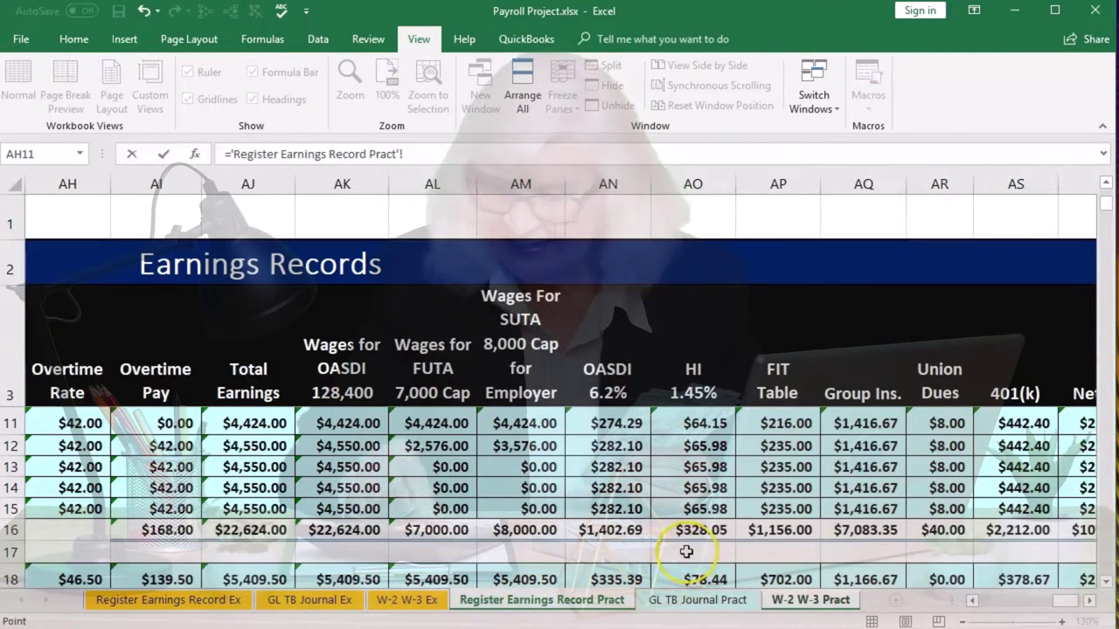
click(623, 531)
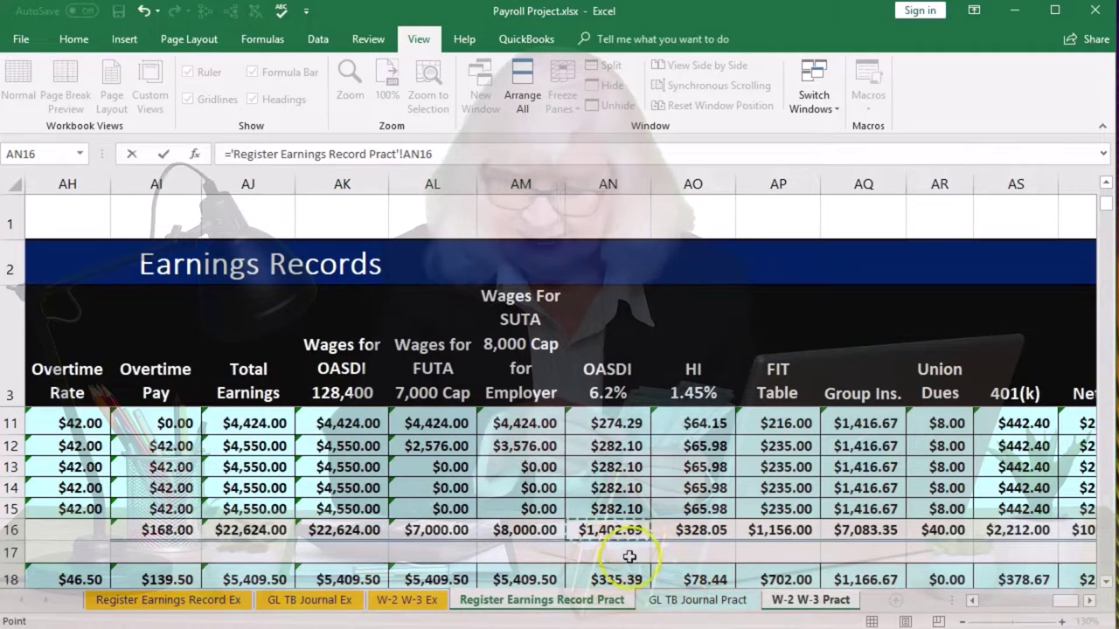
key(Return)
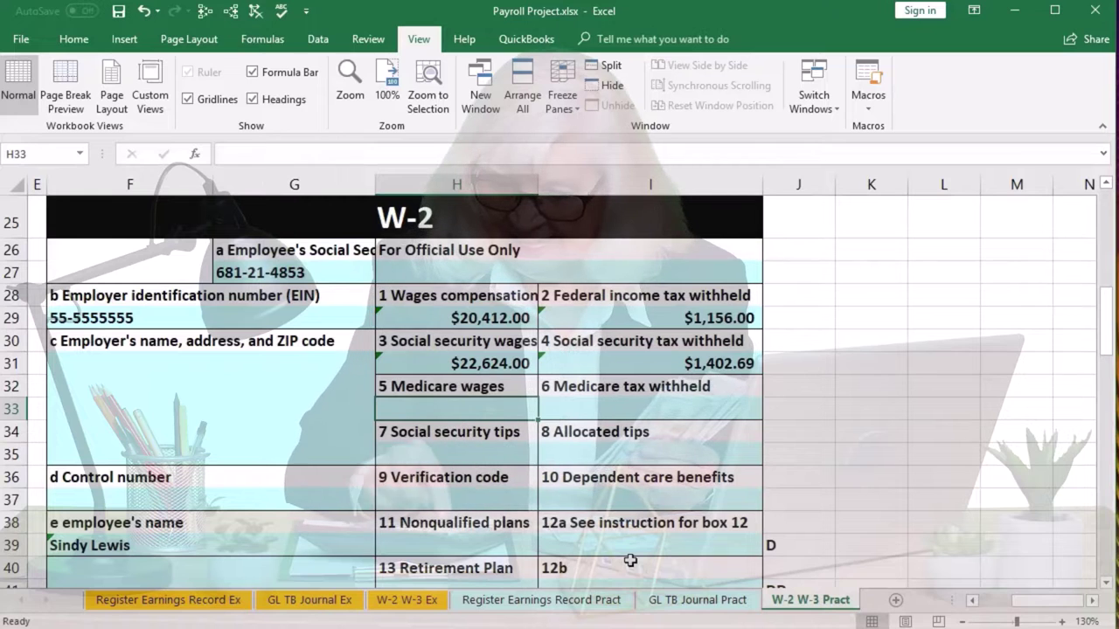
Fill box 5 Medicare wages in H33 with the total earnings AJ16 from Register Earnings Record Pract.
text(=)
click(601, 598)
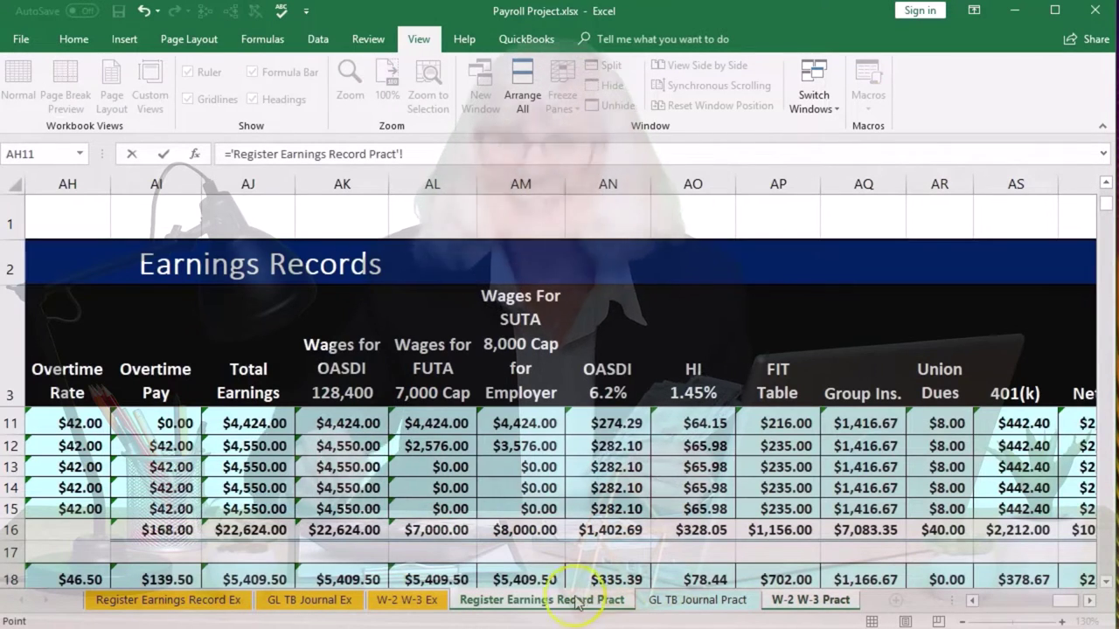
click(250, 530)
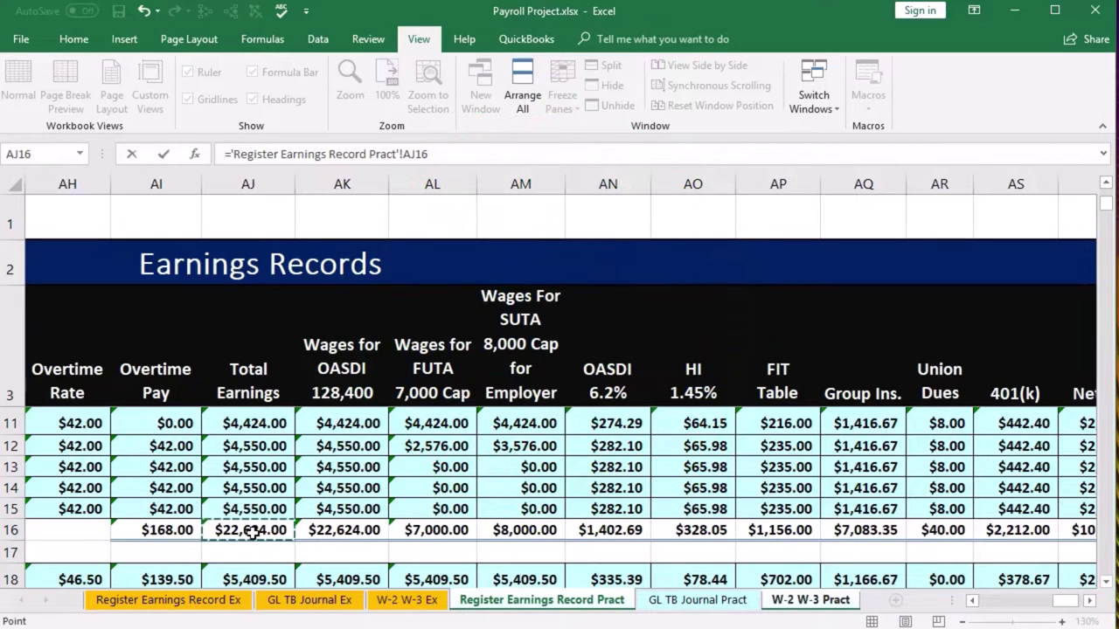
key(Escape)
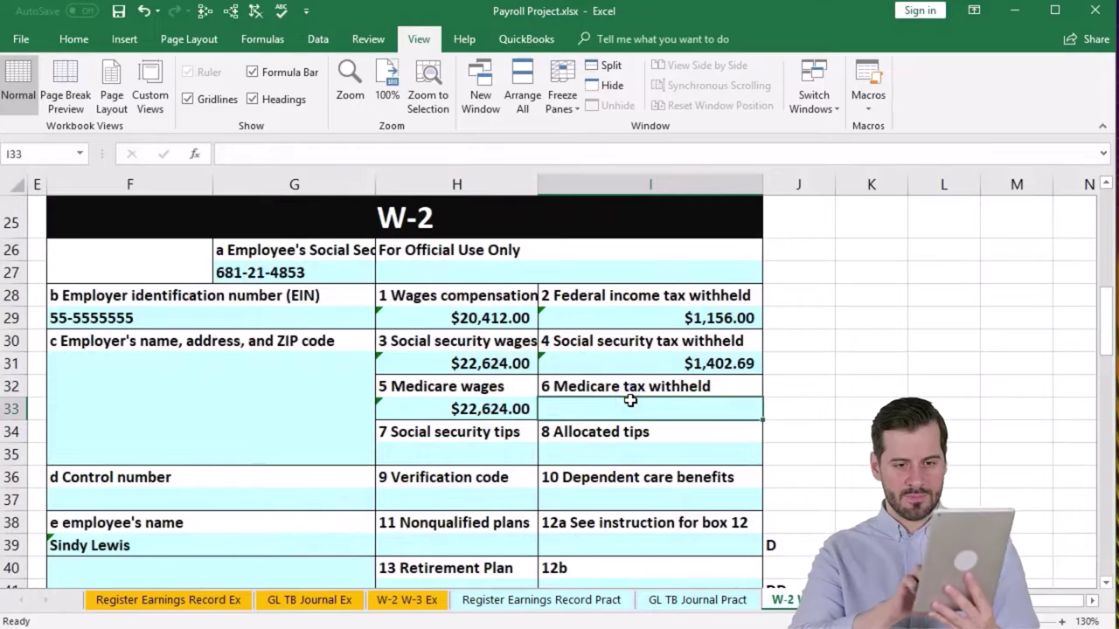
Fill box 6 Medicare tax in I33 with the HI 1.45% total AO16 from Register Earnings Record Pract.
text(=)
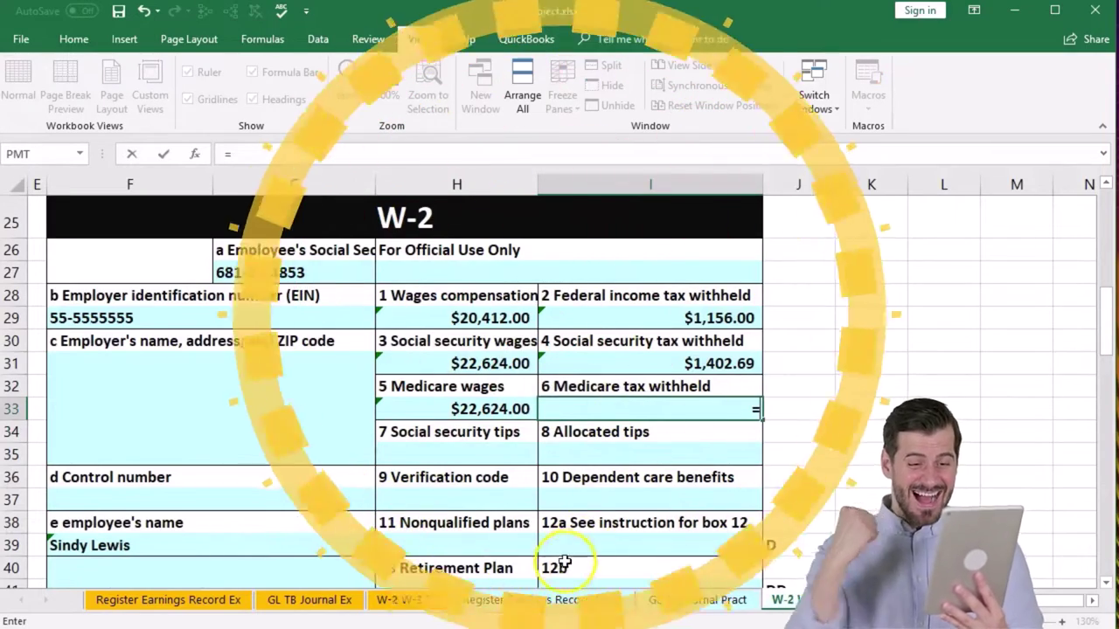
click(551, 602)
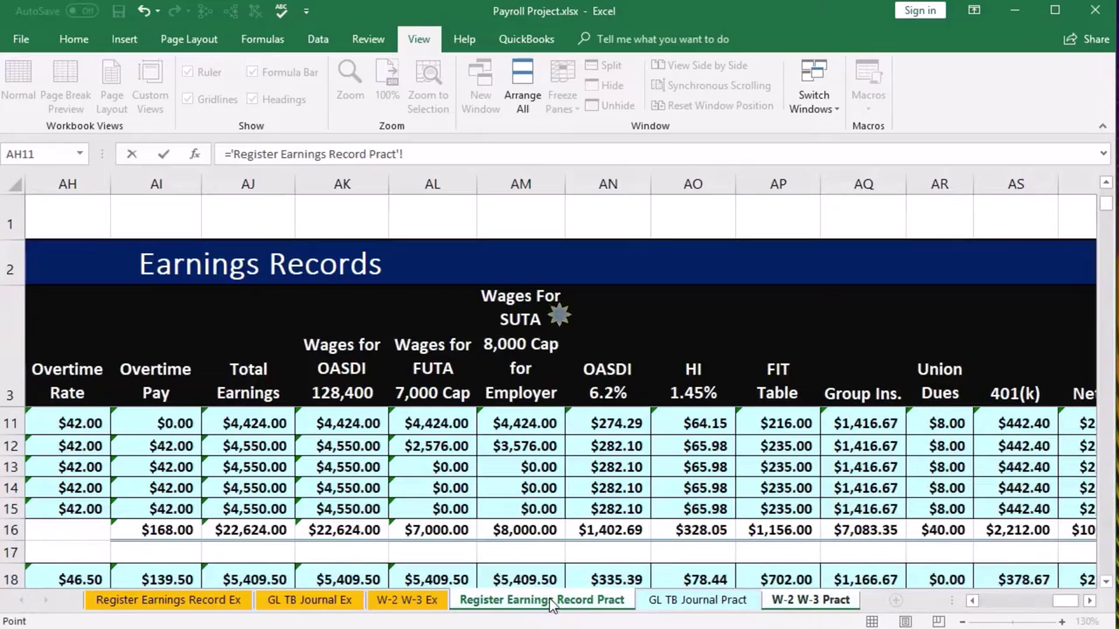
click(690, 530)
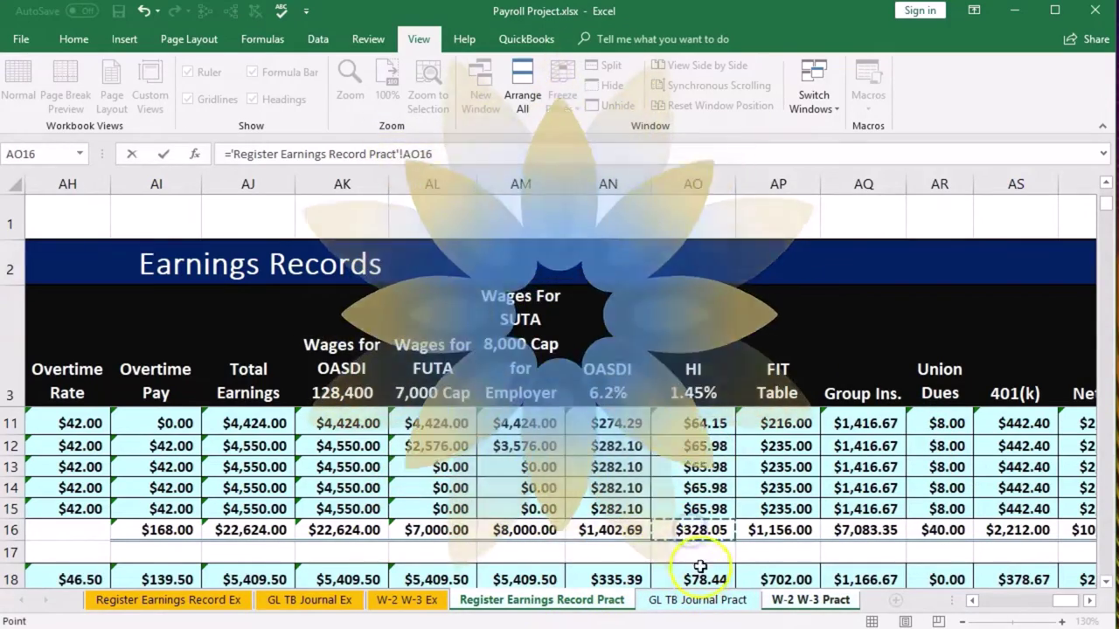
key(Return)
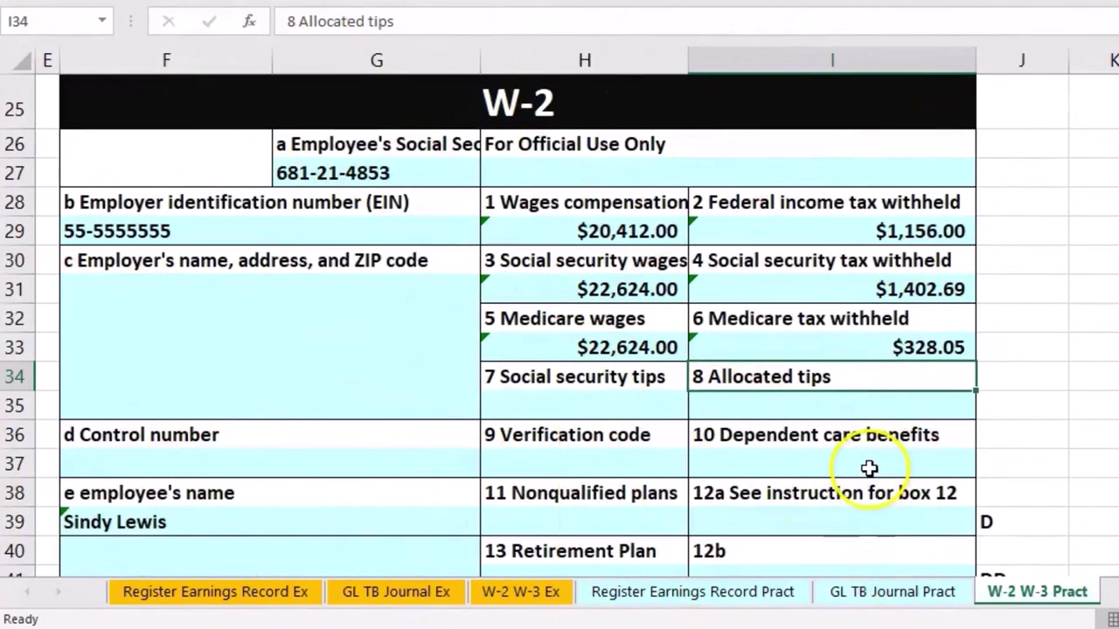
Fill box 12a in I39 with the 401(k) total AS16 from Register Earnings Record Pract.
scroll(700, 398, down, 1)
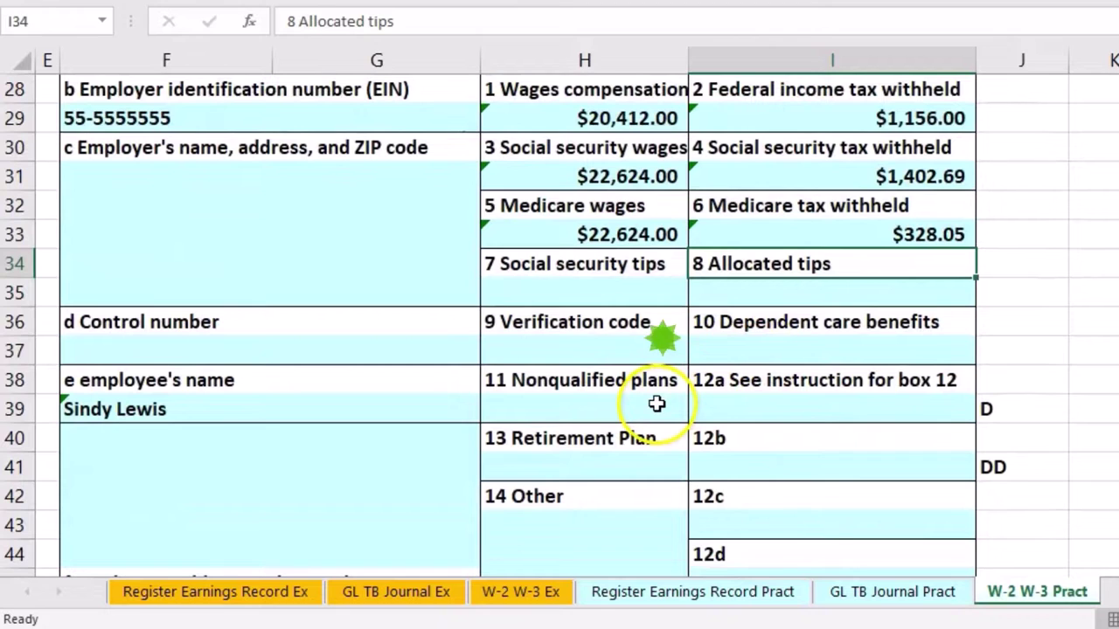
click(657, 404)
click(729, 408)
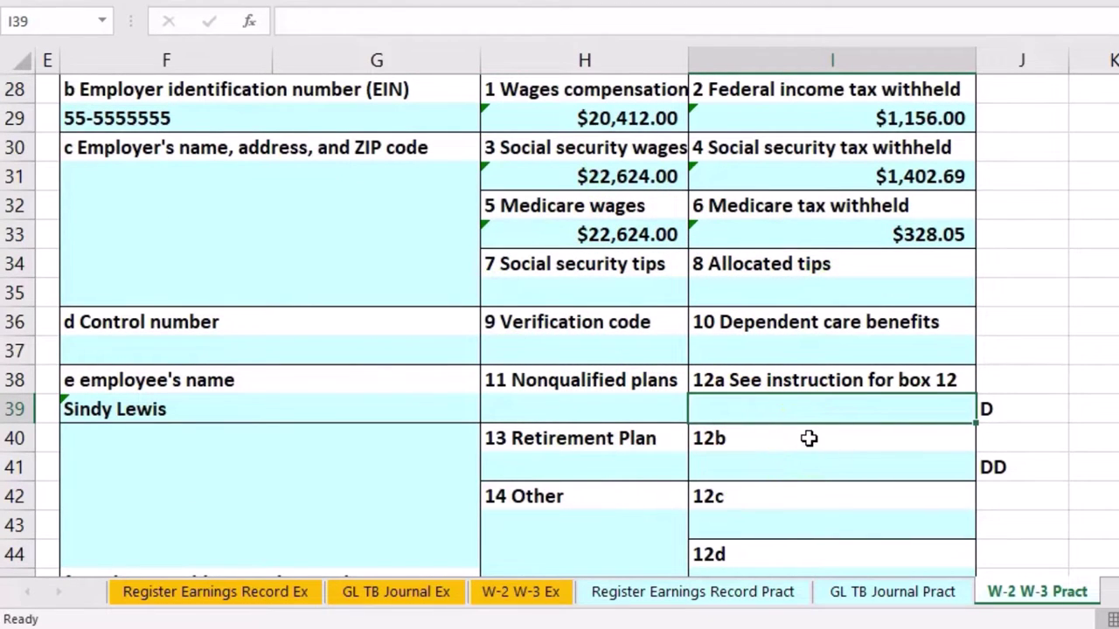
text(=)
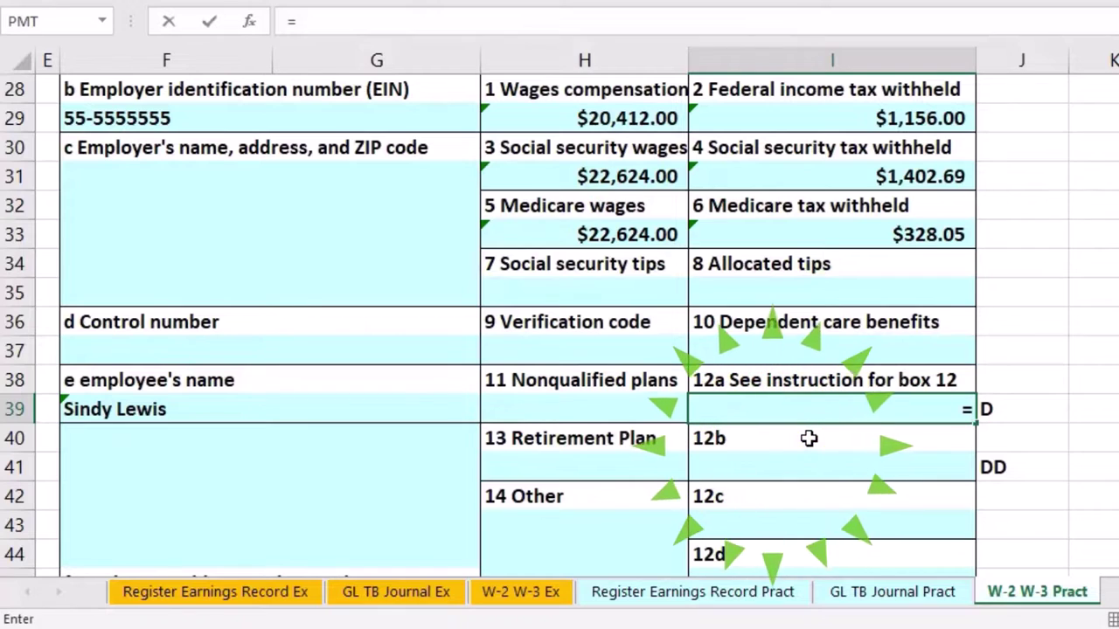
click(741, 591)
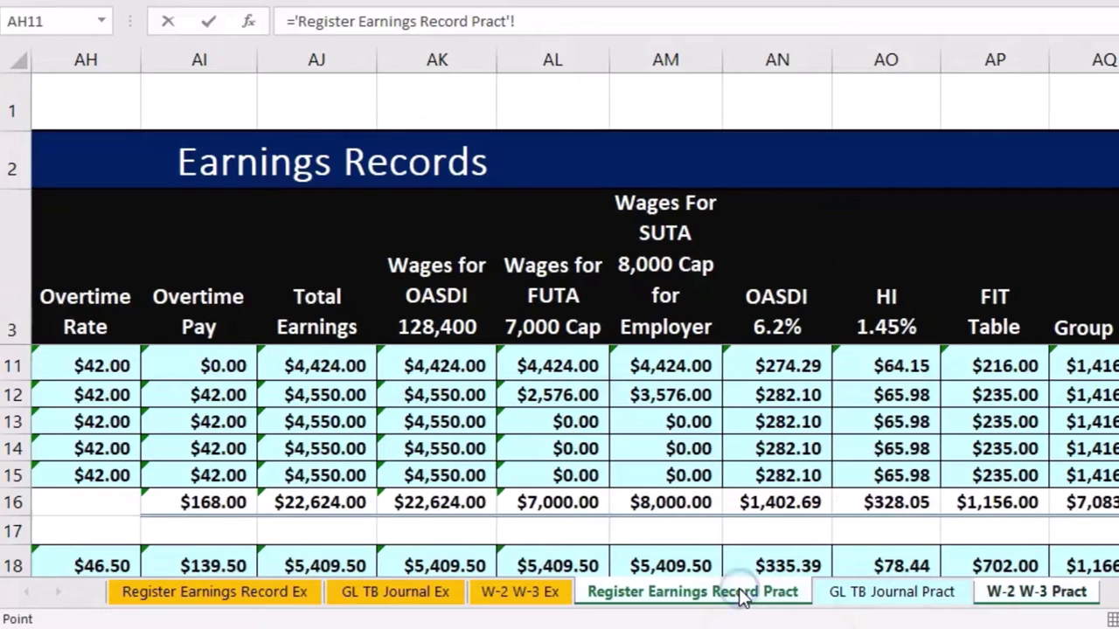
click(988, 502)
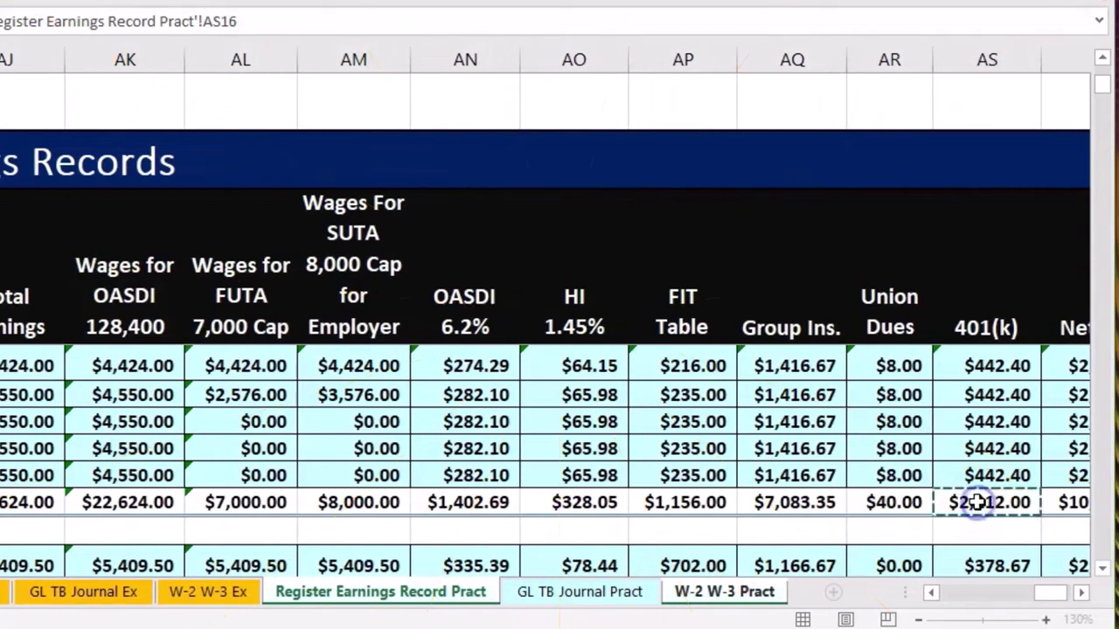
key(Return)
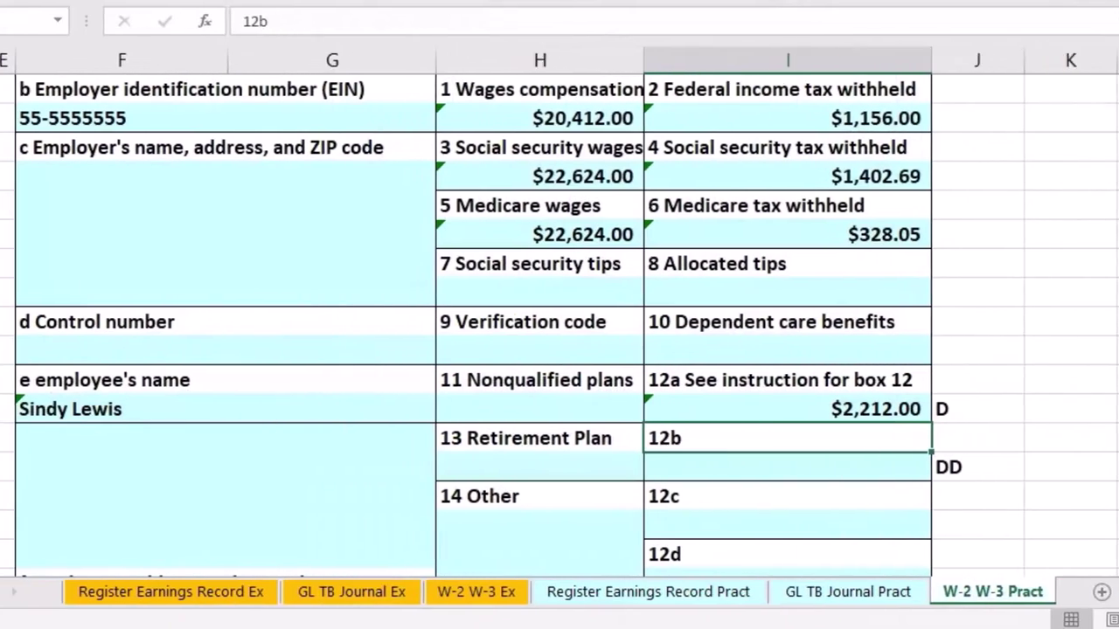
Locate the third W-2 employee's records and row 23 totals in Register Earnings Record Pract, and return to the third W-2 in W-2 W-3 Pract.
click(875, 474)
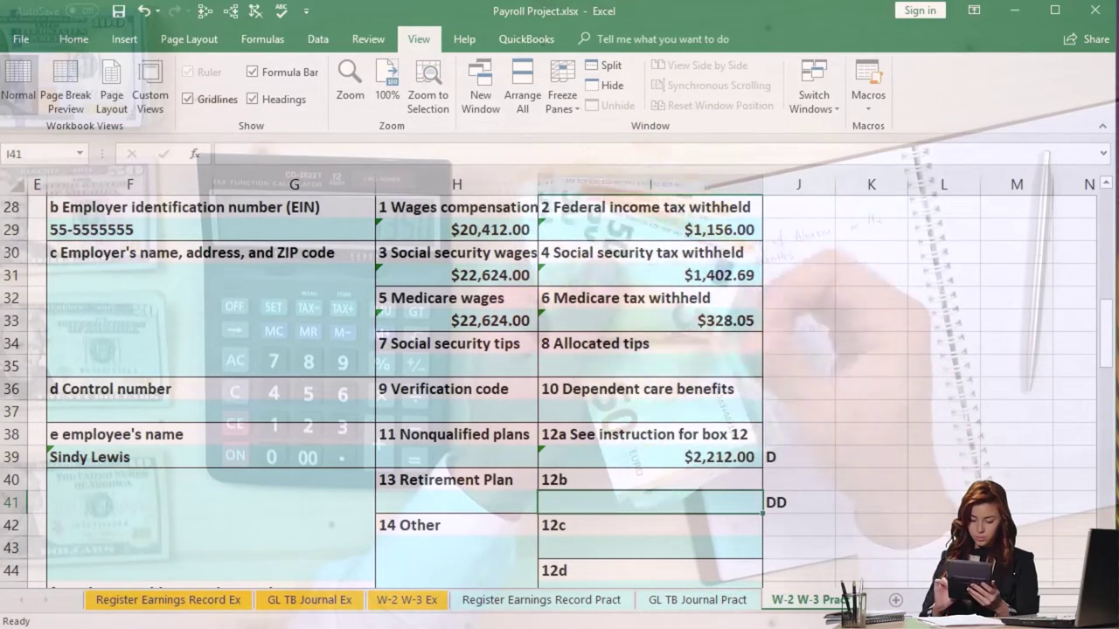
scroll(370, 504, down, 5)
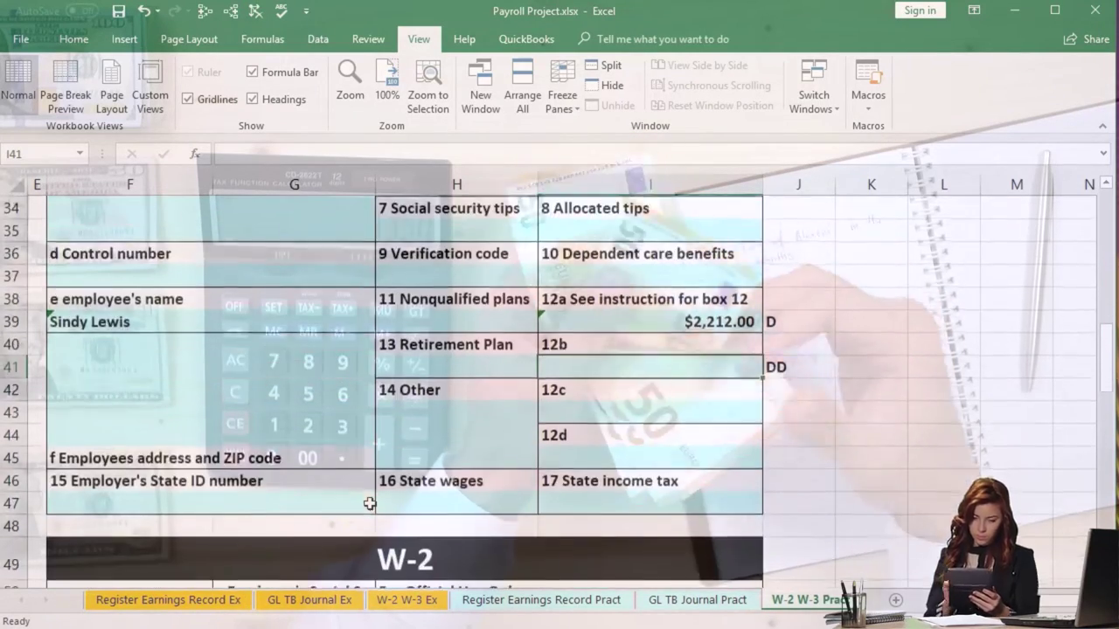
scroll(370, 503, down, 2)
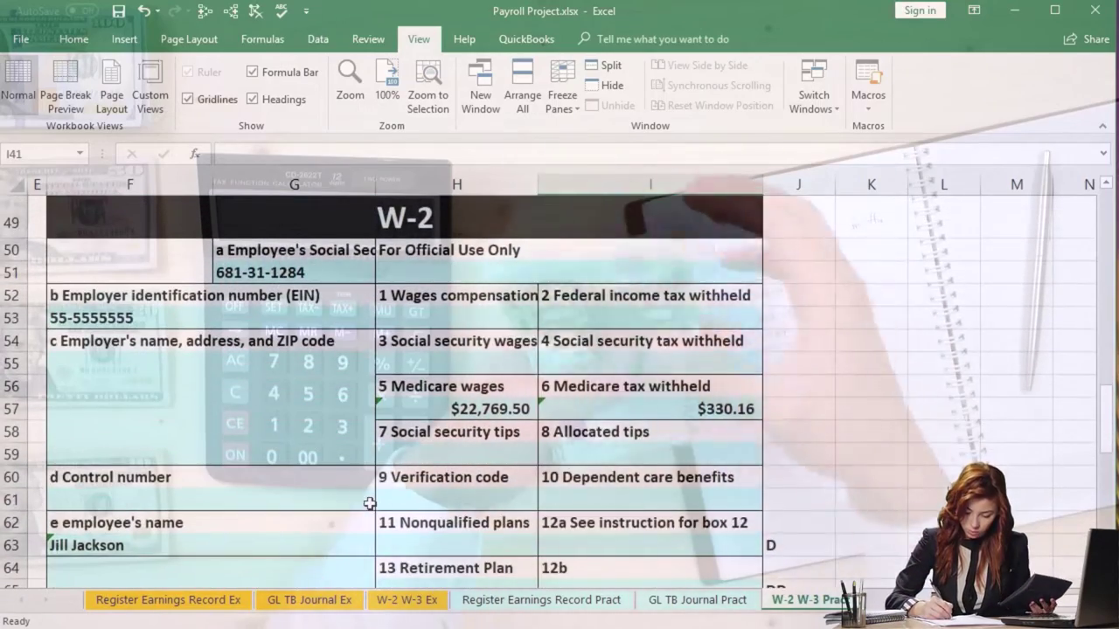
click(495, 601)
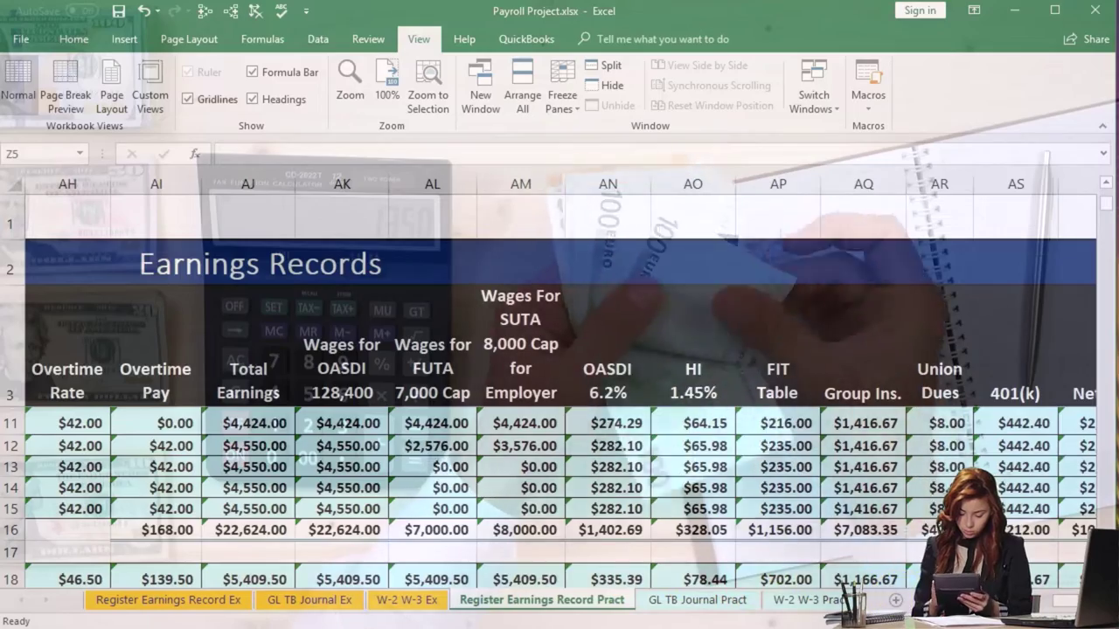
scroll(843, 550, left, 5)
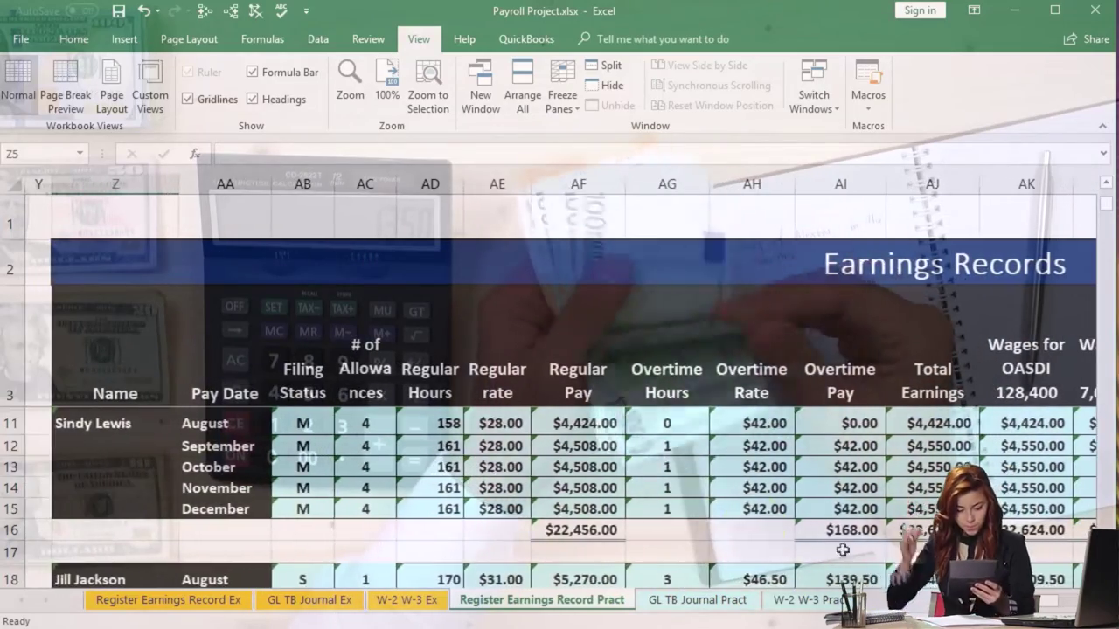
scroll(705, 514, down, 1)
scroll(705, 515, up, 1)
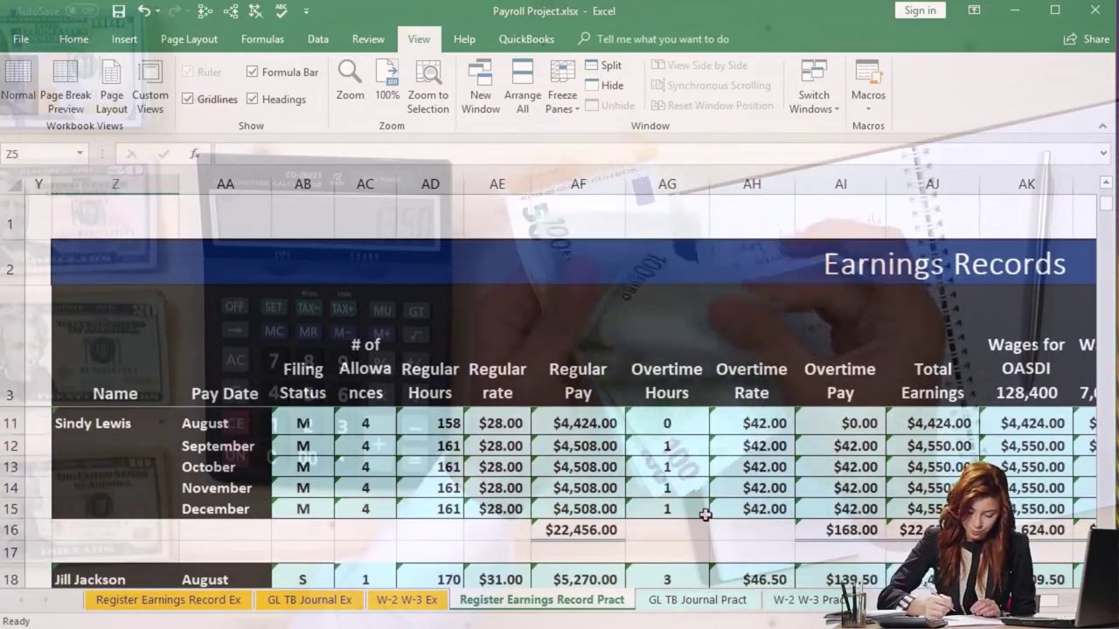
scroll(705, 515, down, 3)
scroll(714, 519, up, 1)
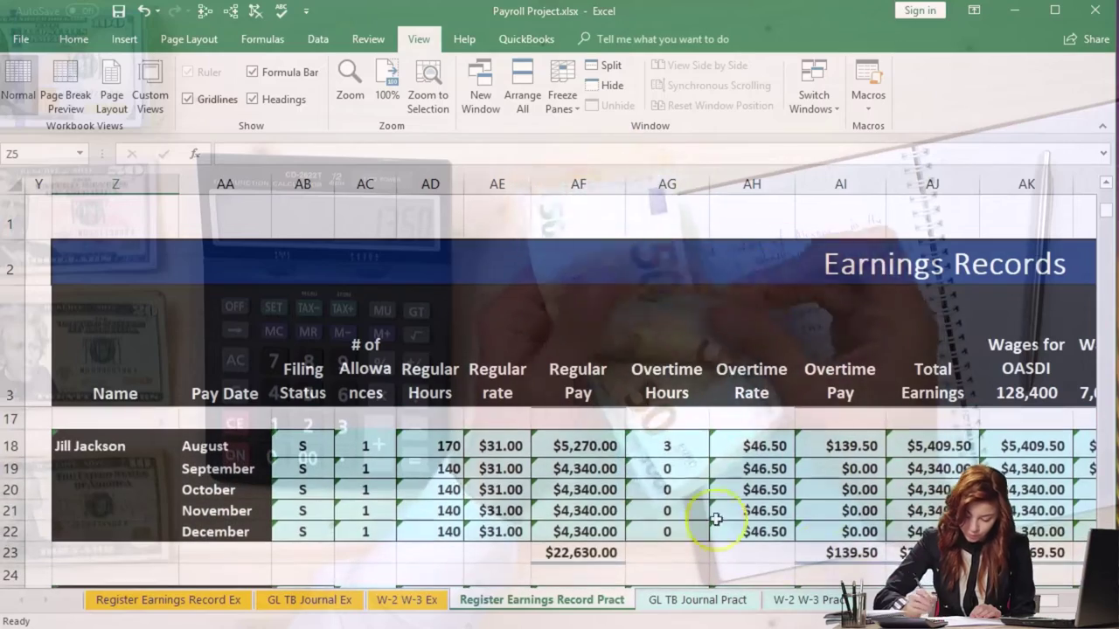
scroll(549, 497, down, 1)
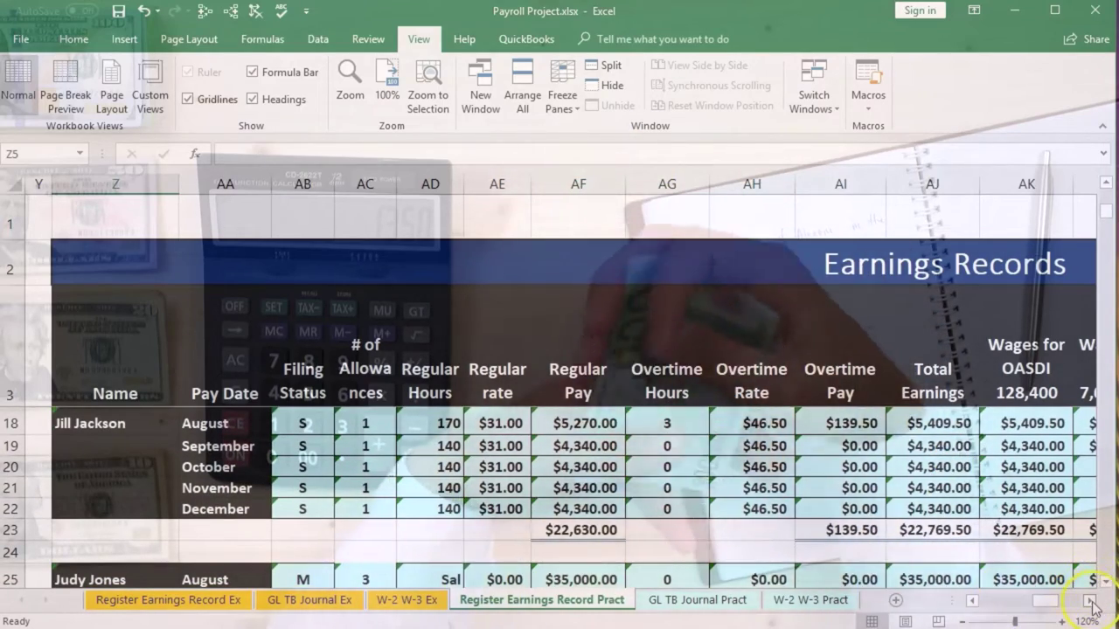
drag(1090, 602, 1091, 602)
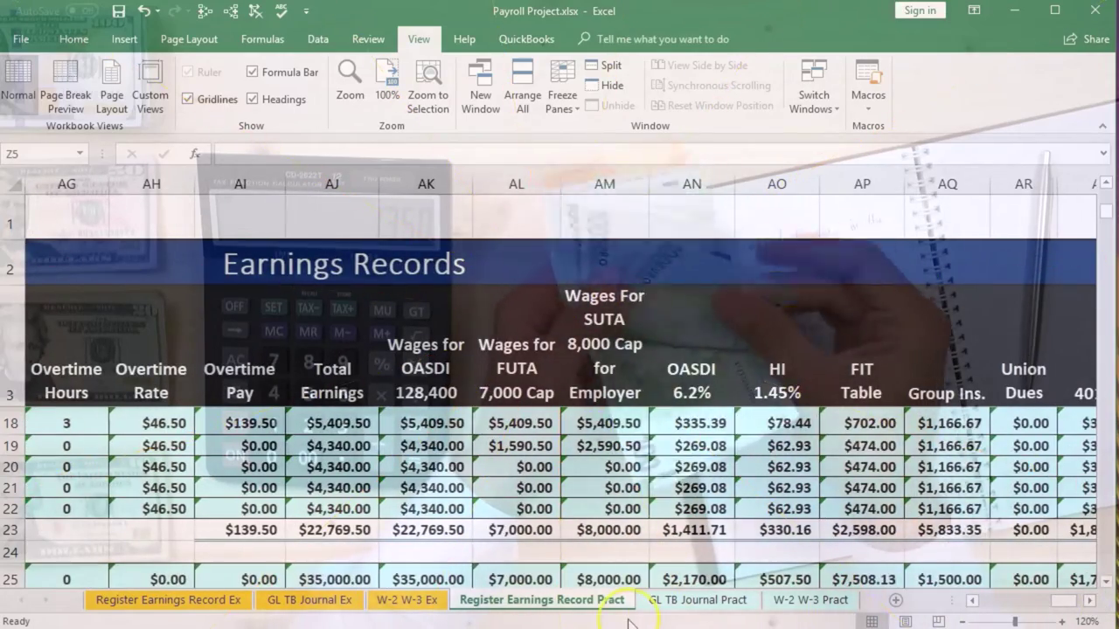
click(798, 603)
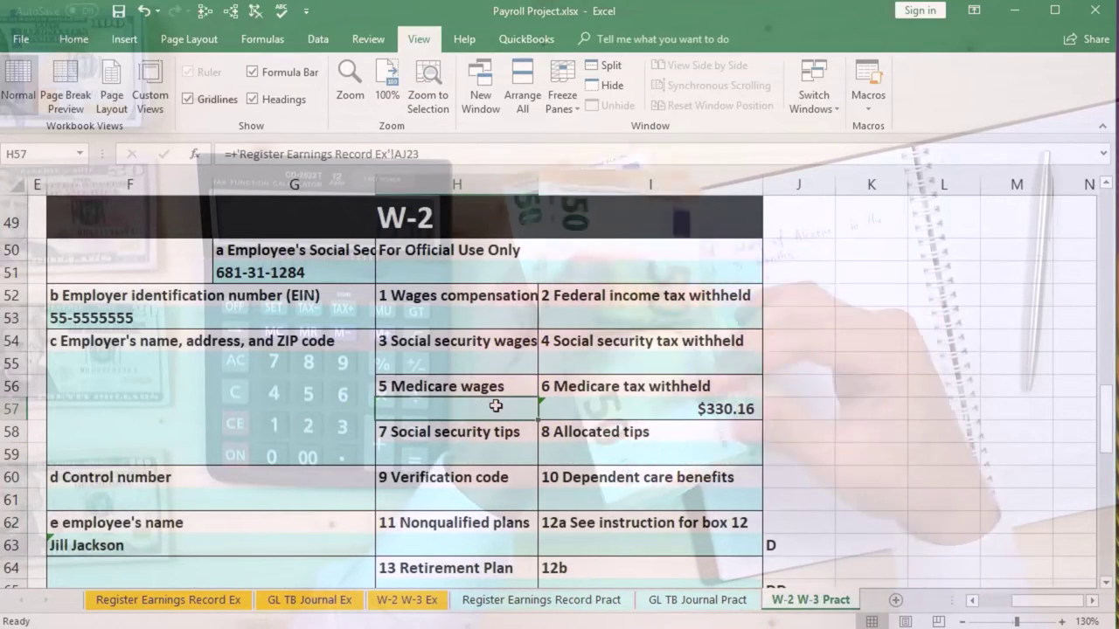
Clear the third W-2's prefilled Medicare boxes and fill box 1 in H53 with total earnings AJ23 minus the 401(k) total AS23.
key(Delete)
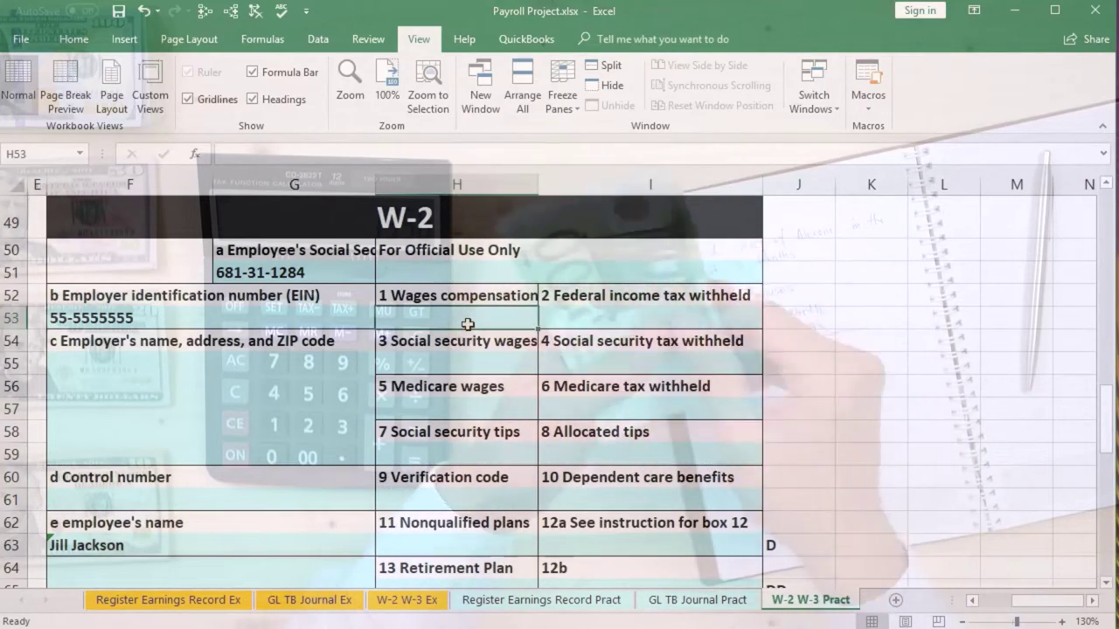
text(=)
click(521, 602)
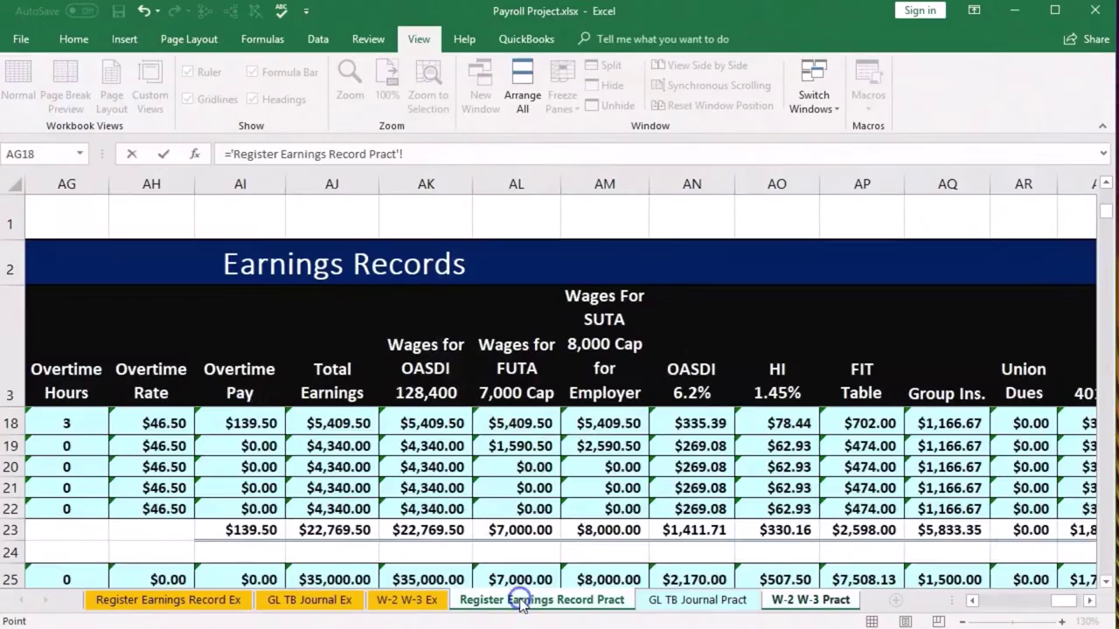
click(345, 528)
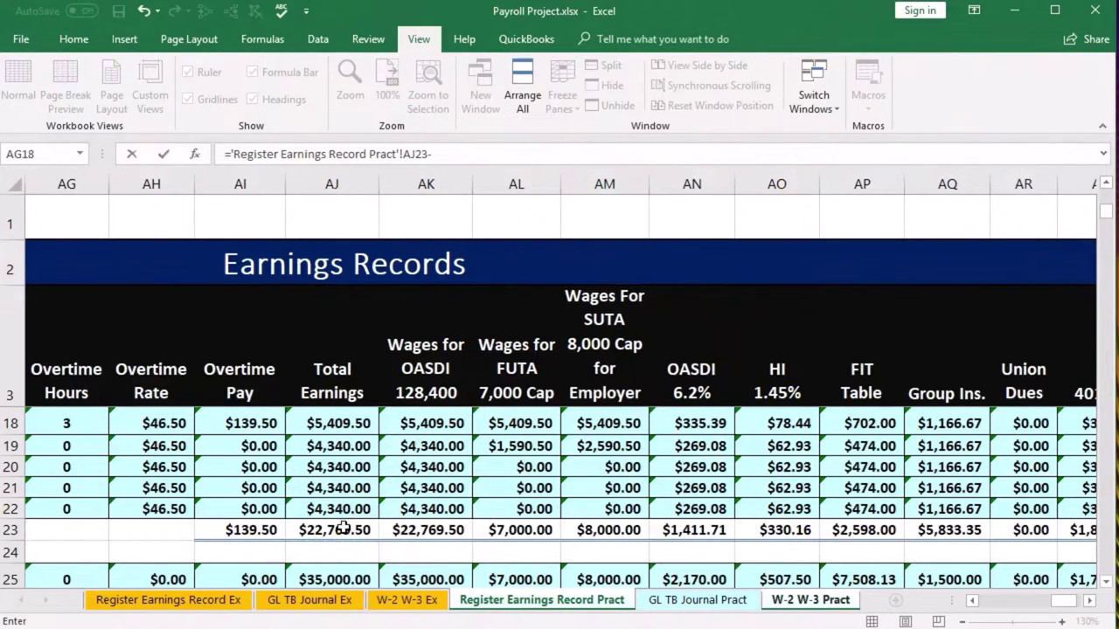
text(-)
click(1019, 530)
key(Right)
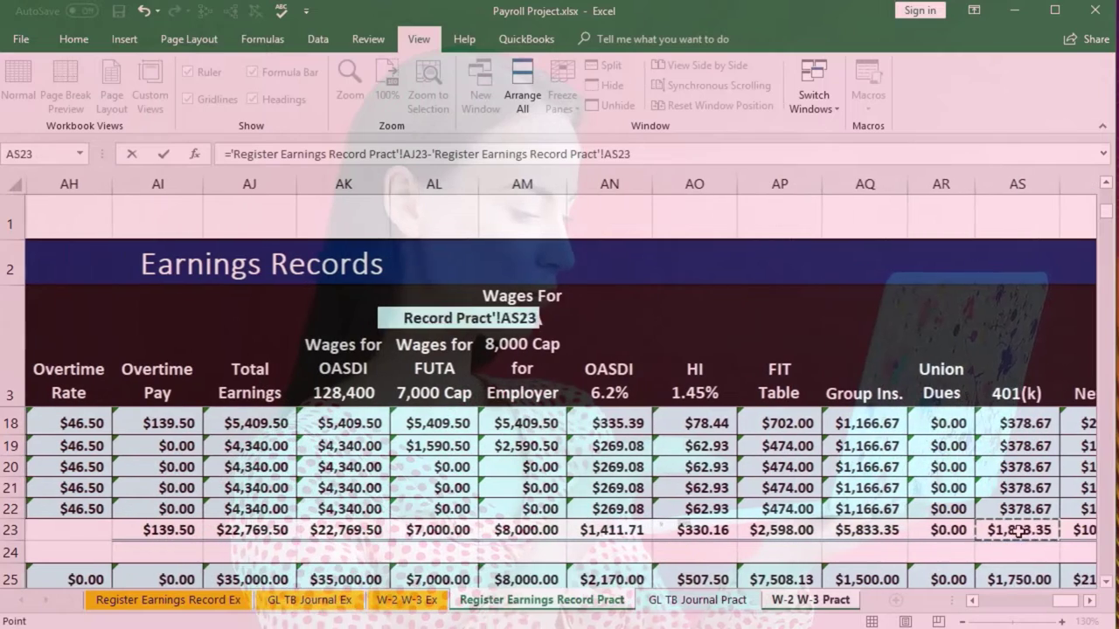
key(Return)
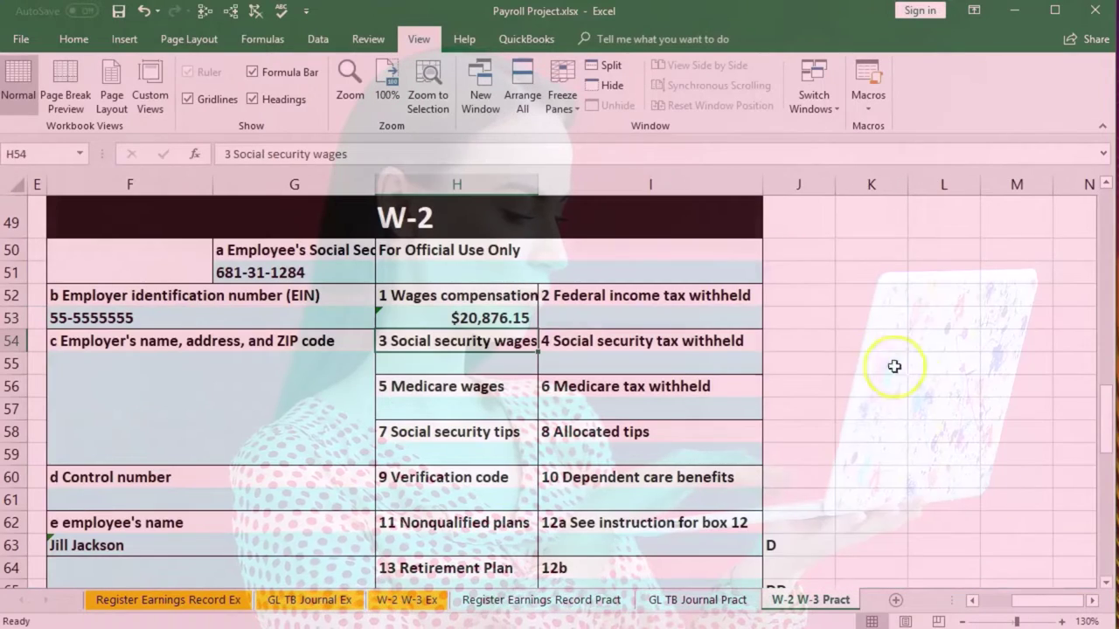
Fill box 2 federal income tax in I53 with the FIT total AP23 from Register Earnings Record Pract.
click(677, 317)
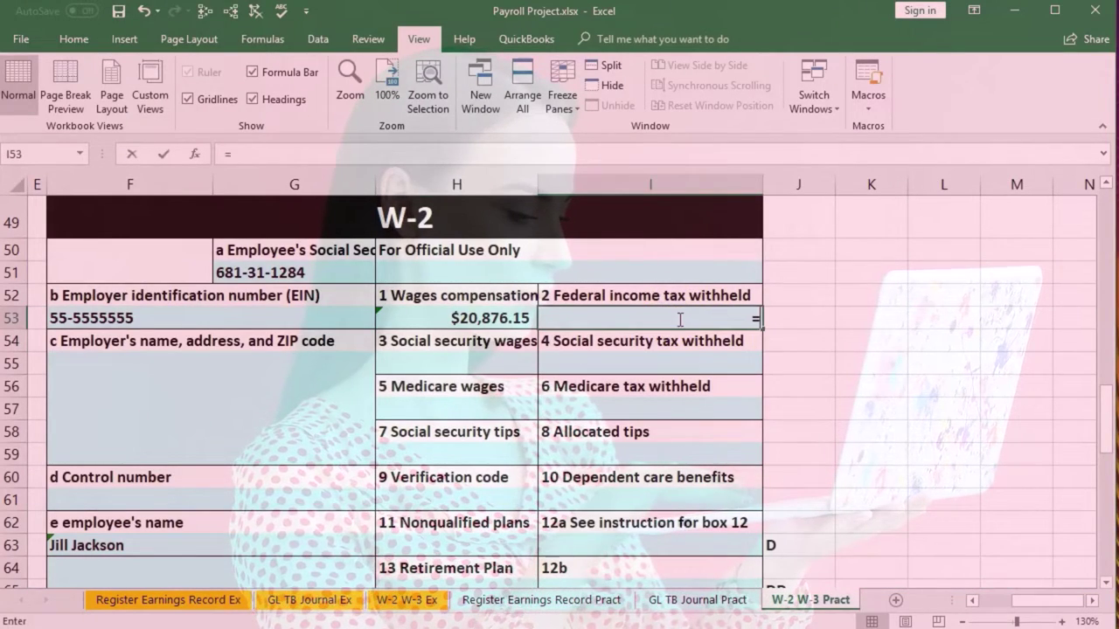
click(573, 603)
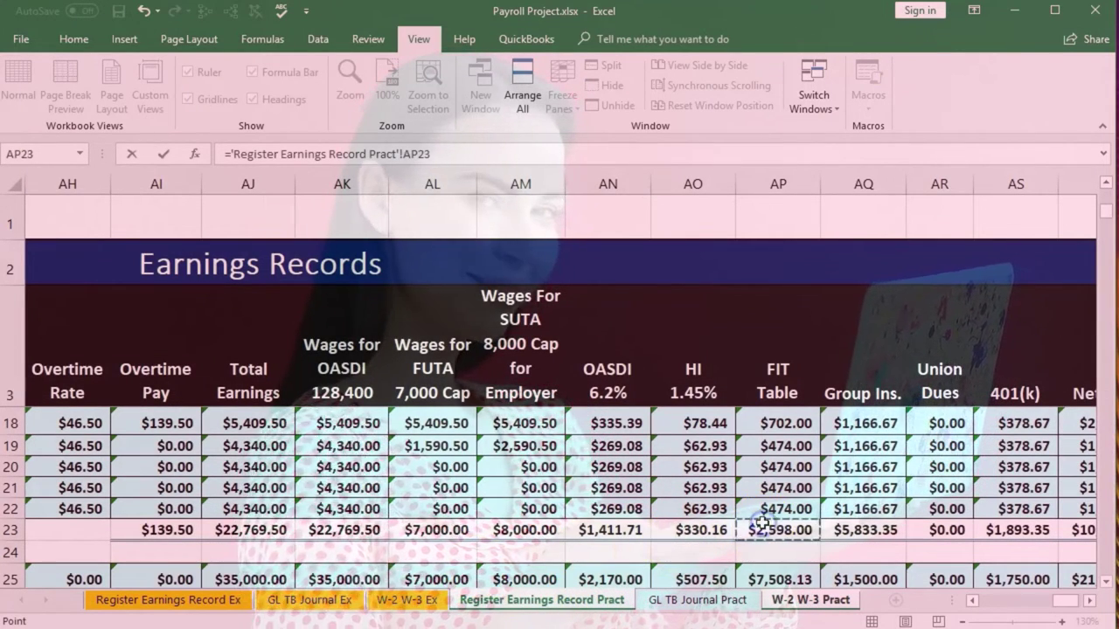
key(Return)
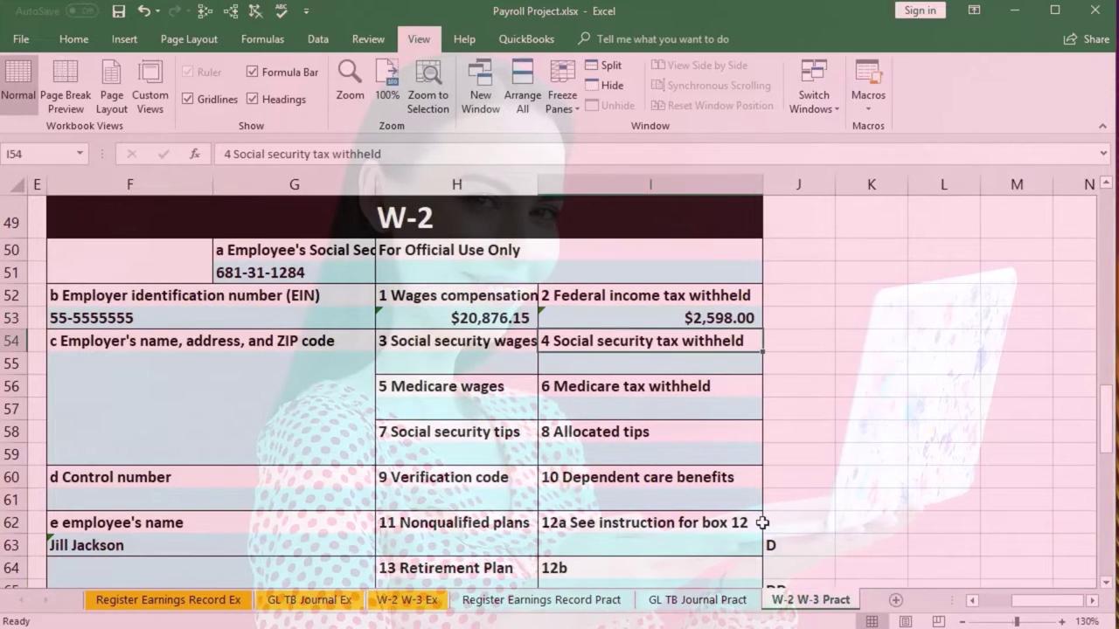
key(Left)
text(=)
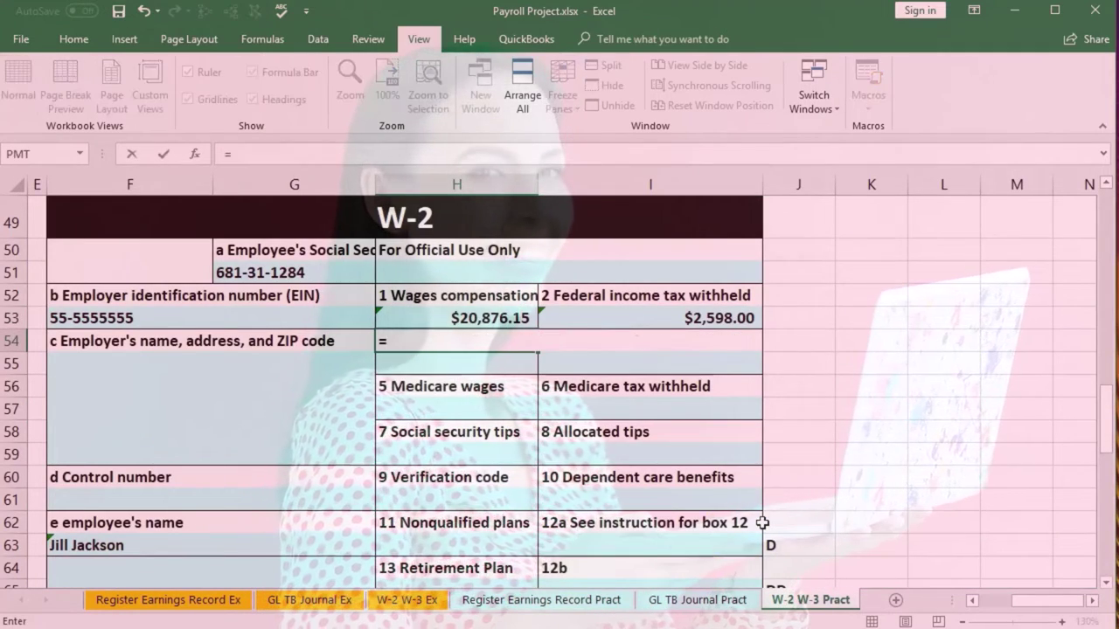
click(560, 599)
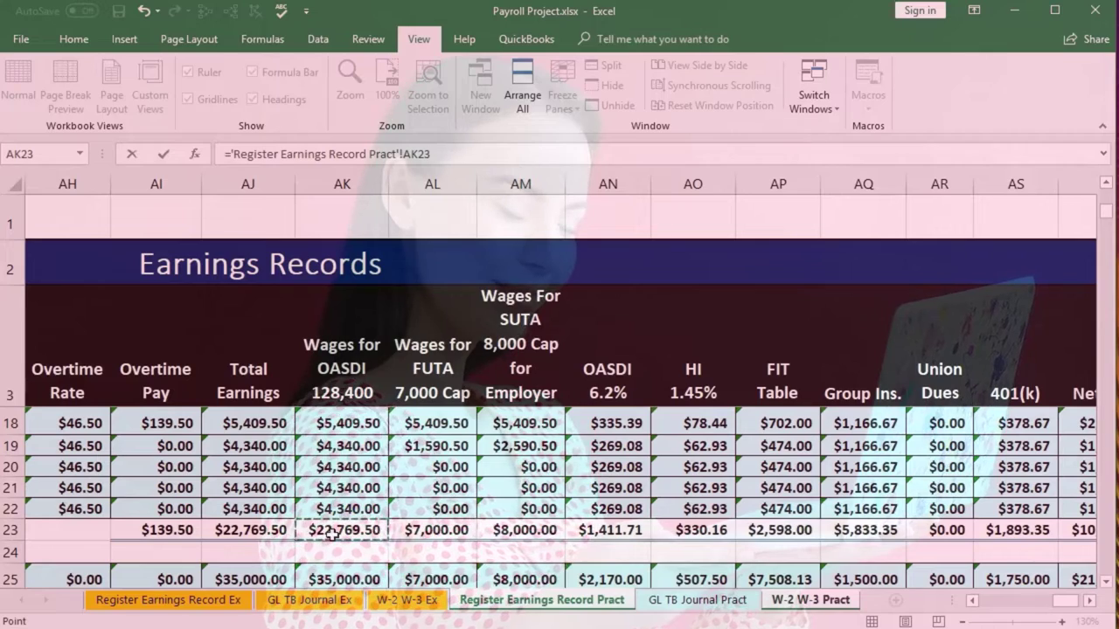
key(Return)
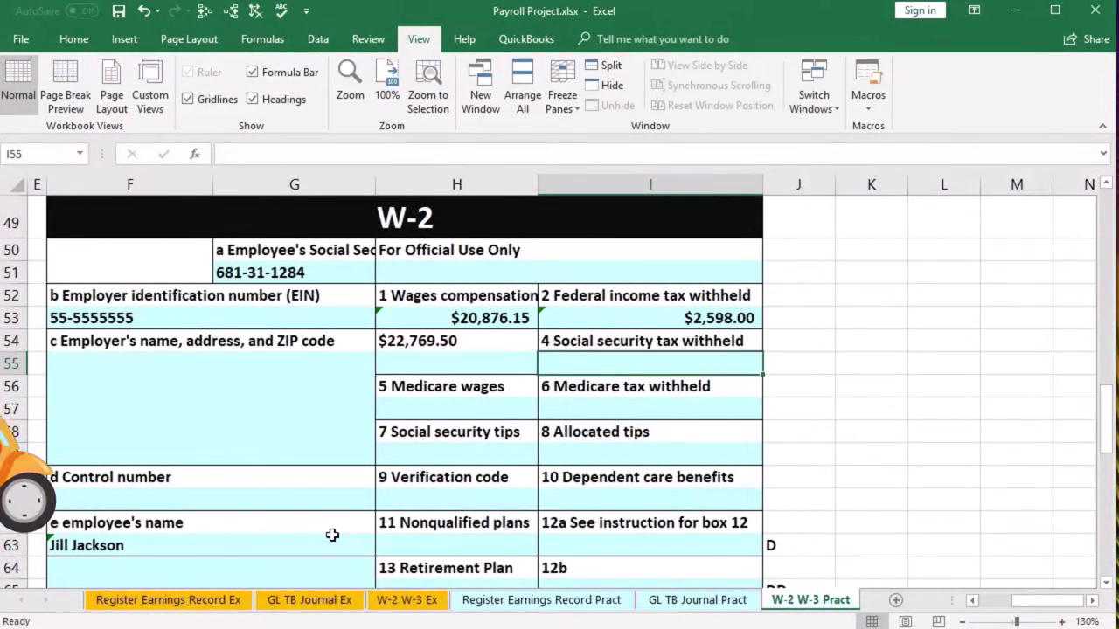
click(145, 12)
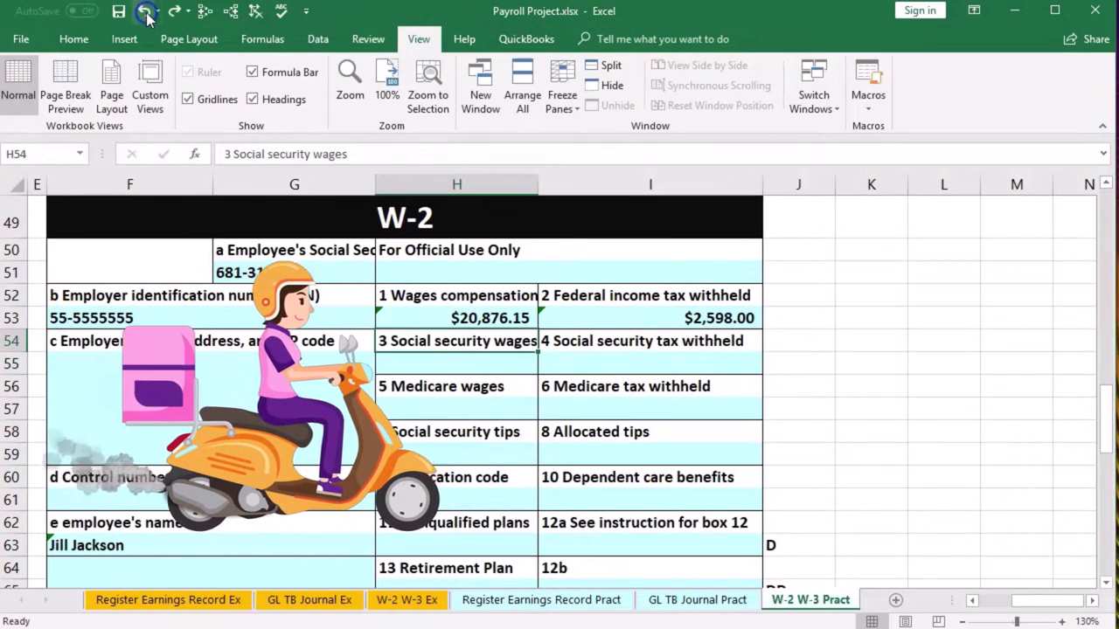
Fill box 3 social security wages in H55 with the row 23 OASDI wages total from Register Earnings Record Pract.
key(Down)
text(=)
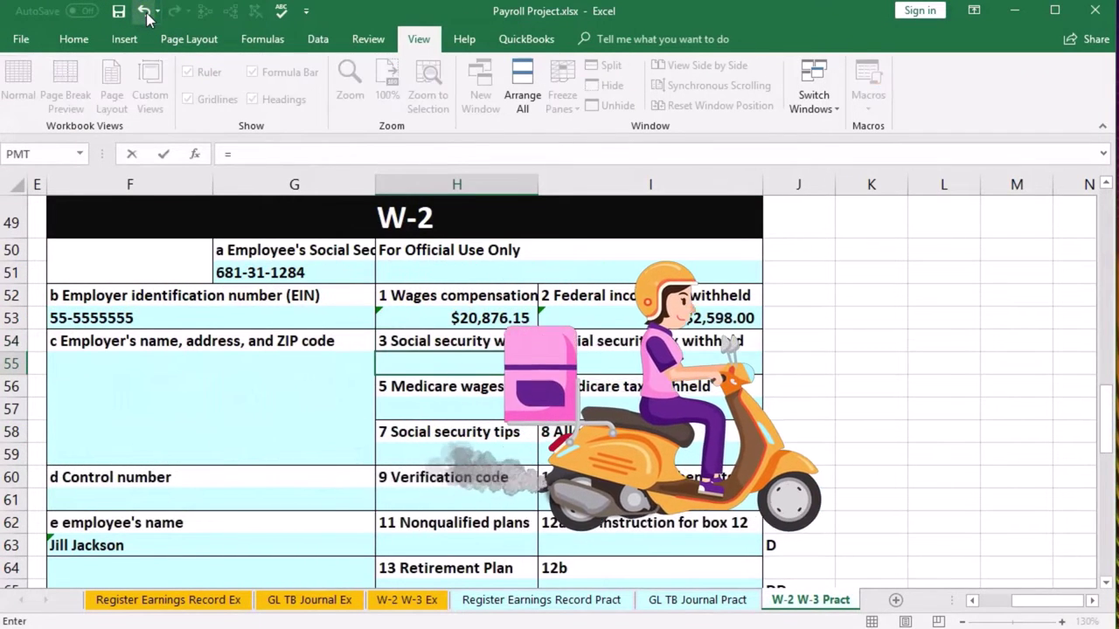
click(538, 599)
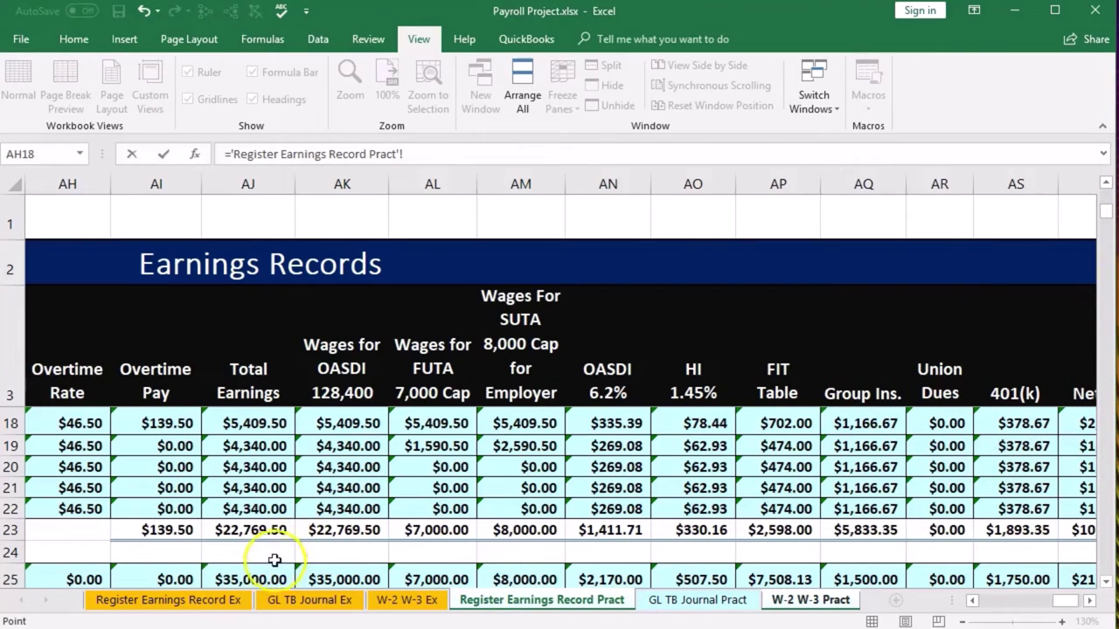
key(Return)
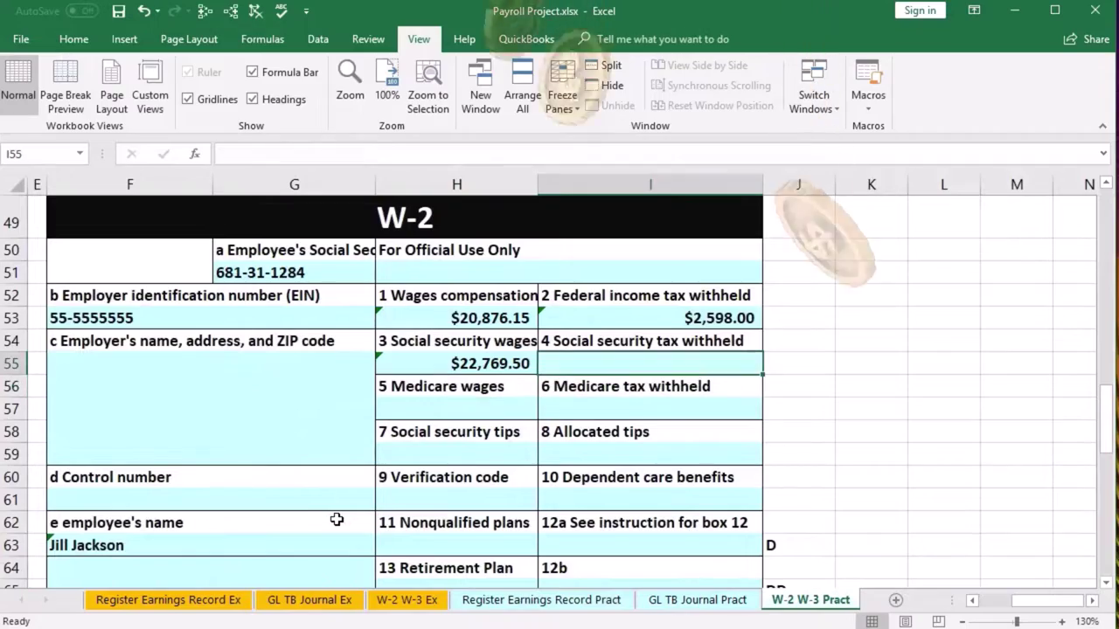
Fill box 4 social security tax withheld in I55 with the OASDI total AN23 from Register Earnings Record Pract.
text(=)
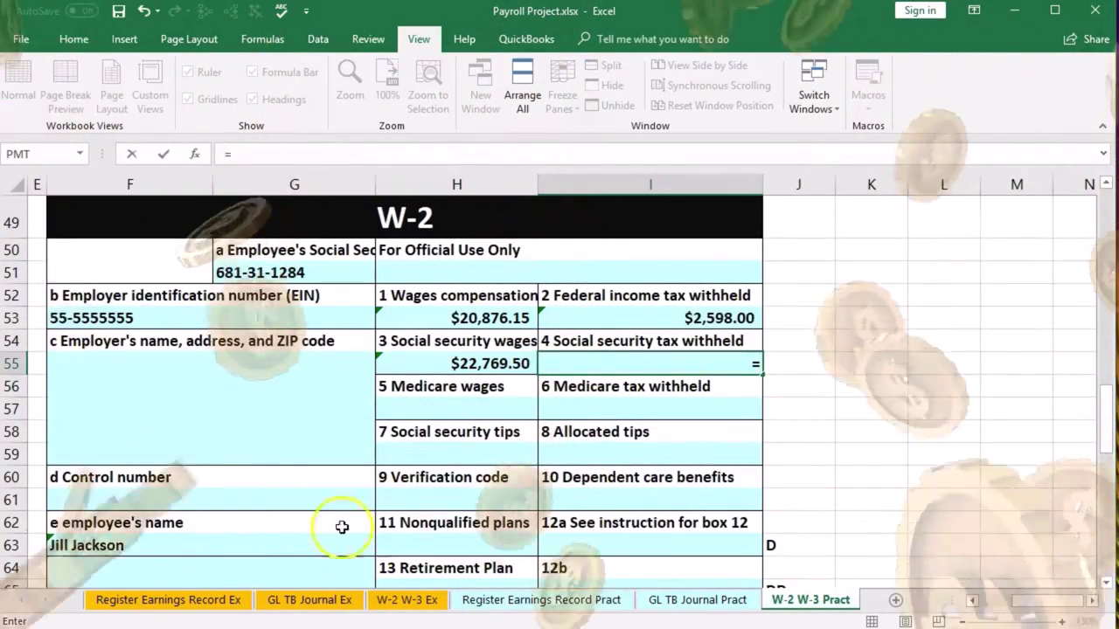
click(522, 608)
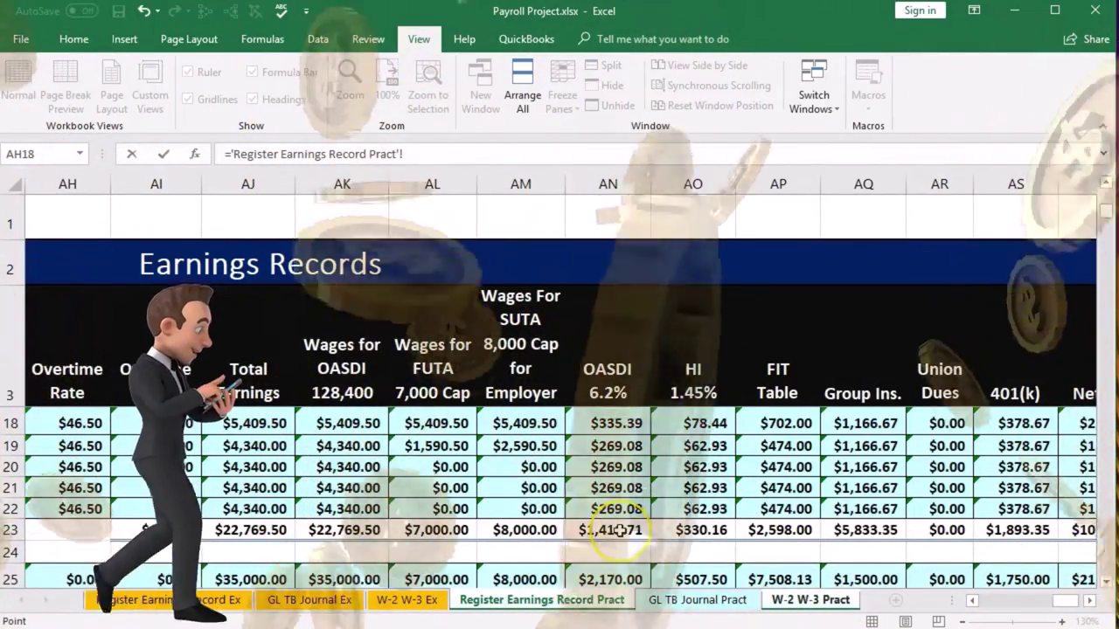
click(617, 530)
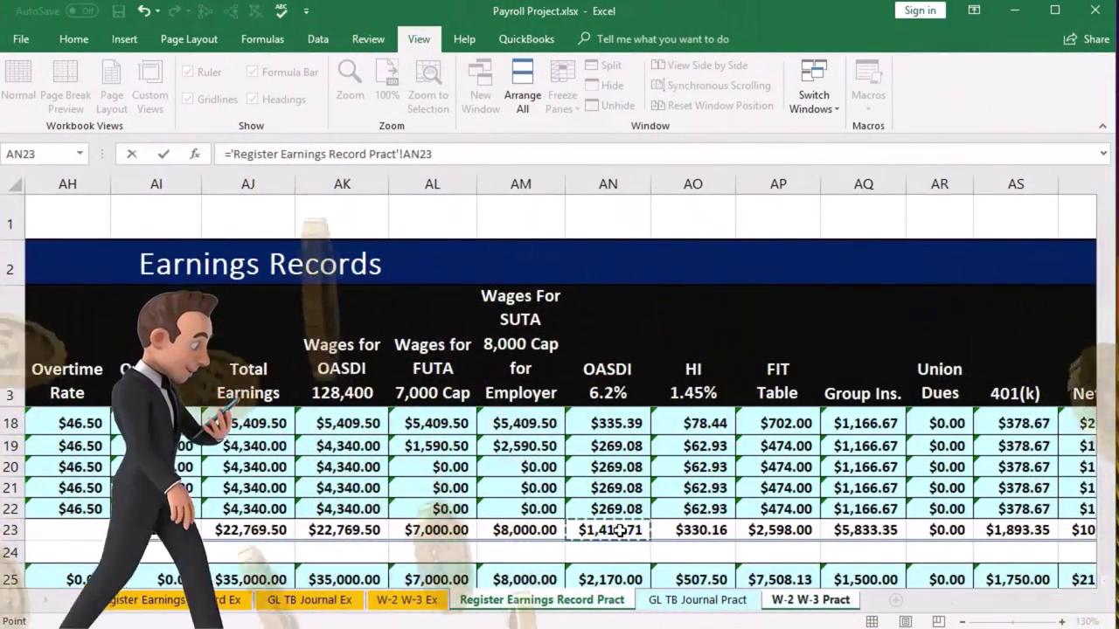
key(Return)
Fill box 5 Medicare wages in H57 with the total earnings AJ23 from Register Earnings Record Pract.
key(Down)
key(Left)
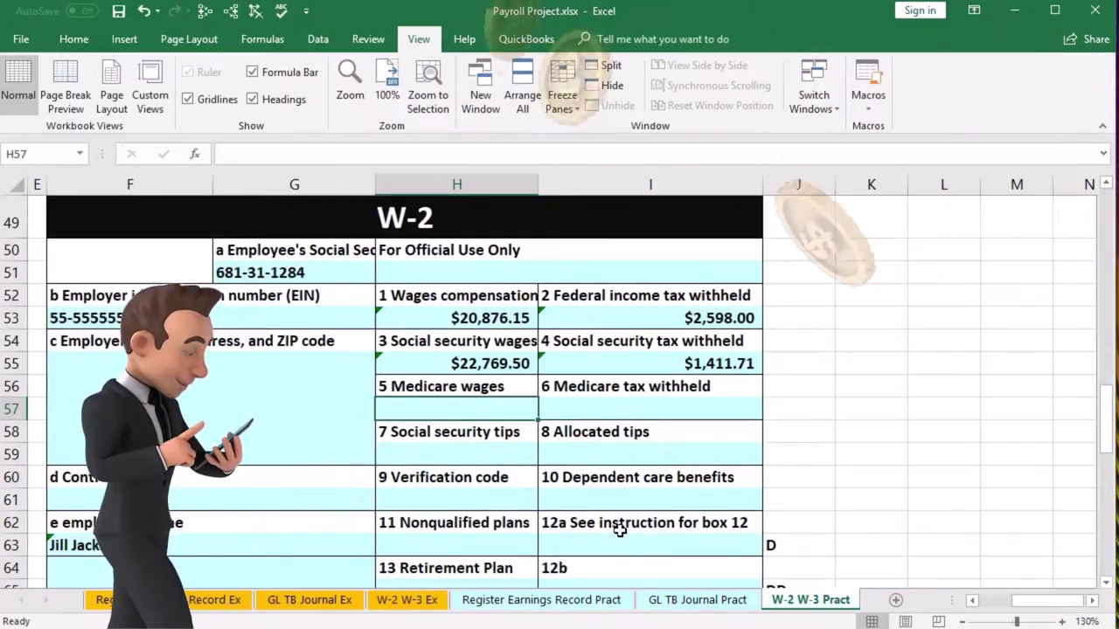
text(=)
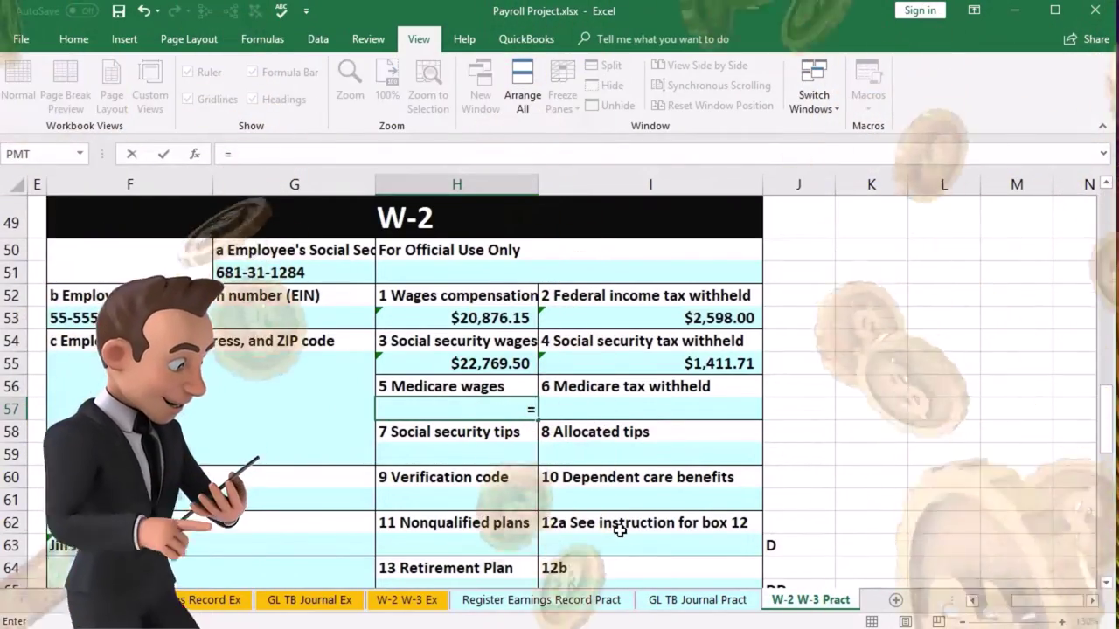
click(553, 601)
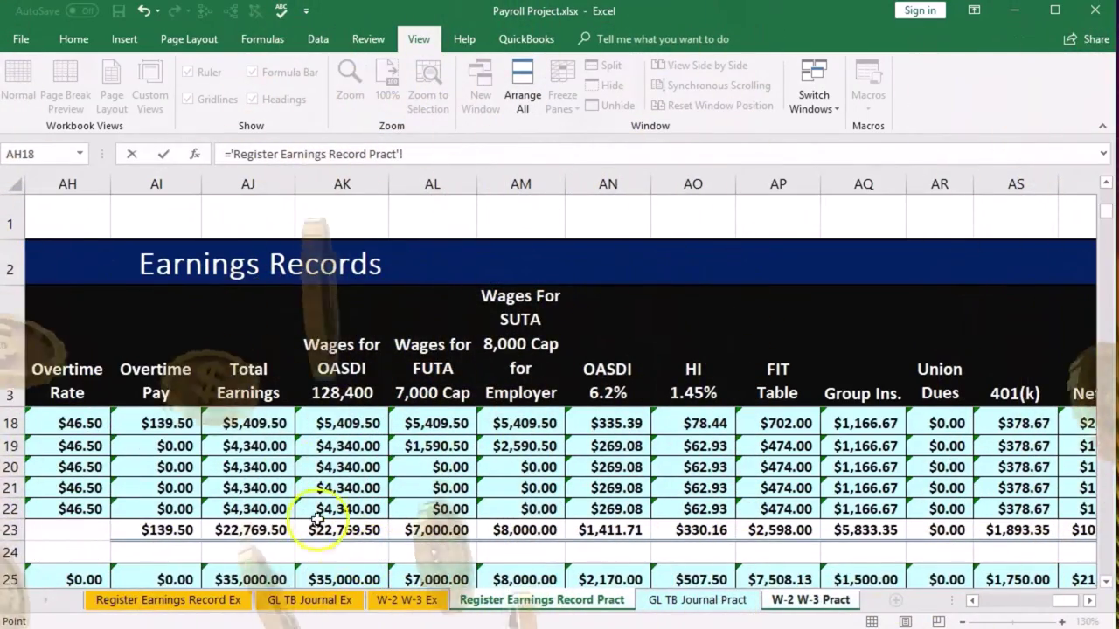
click(248, 531)
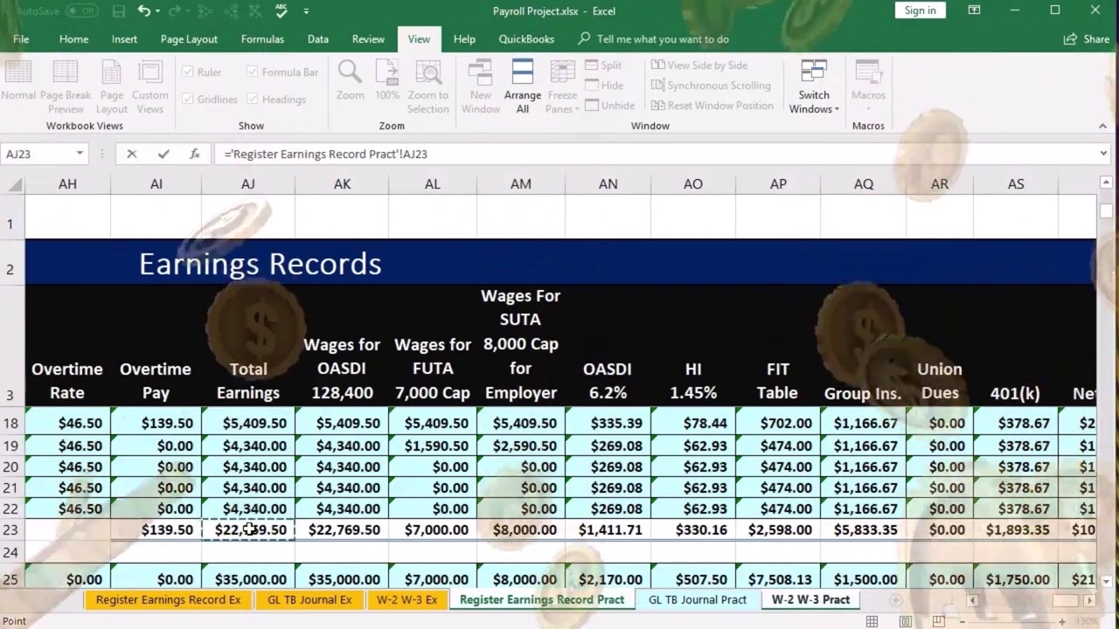
key(Escape)
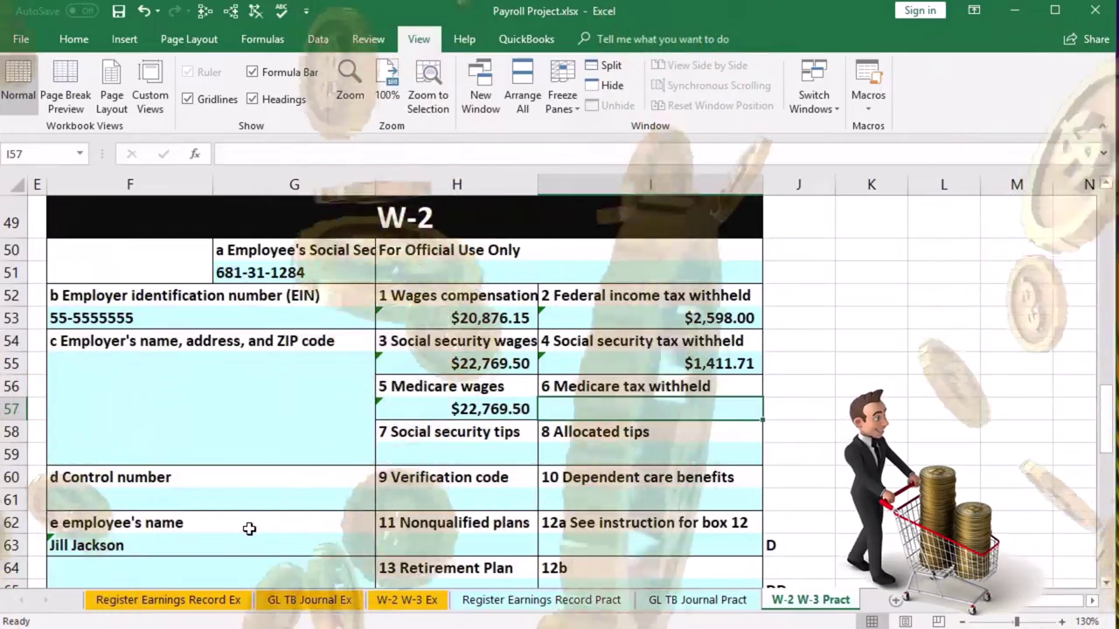
Fill box 6 Medicare tax withheld in I57 with the HI total AO23 from Register Earnings Record Pract.
text(=)
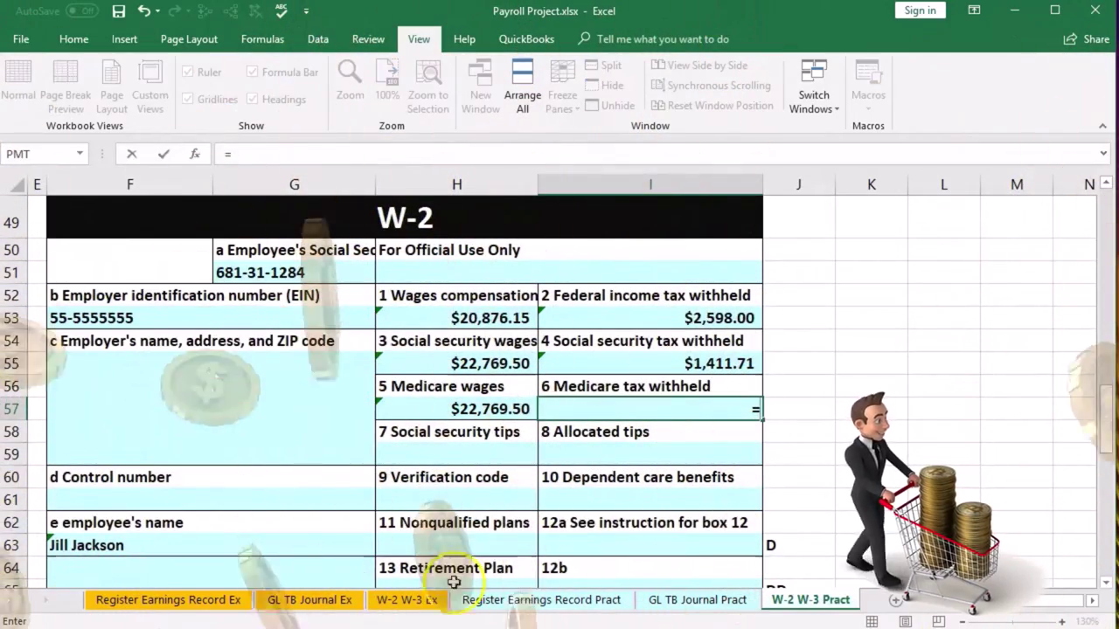
click(534, 600)
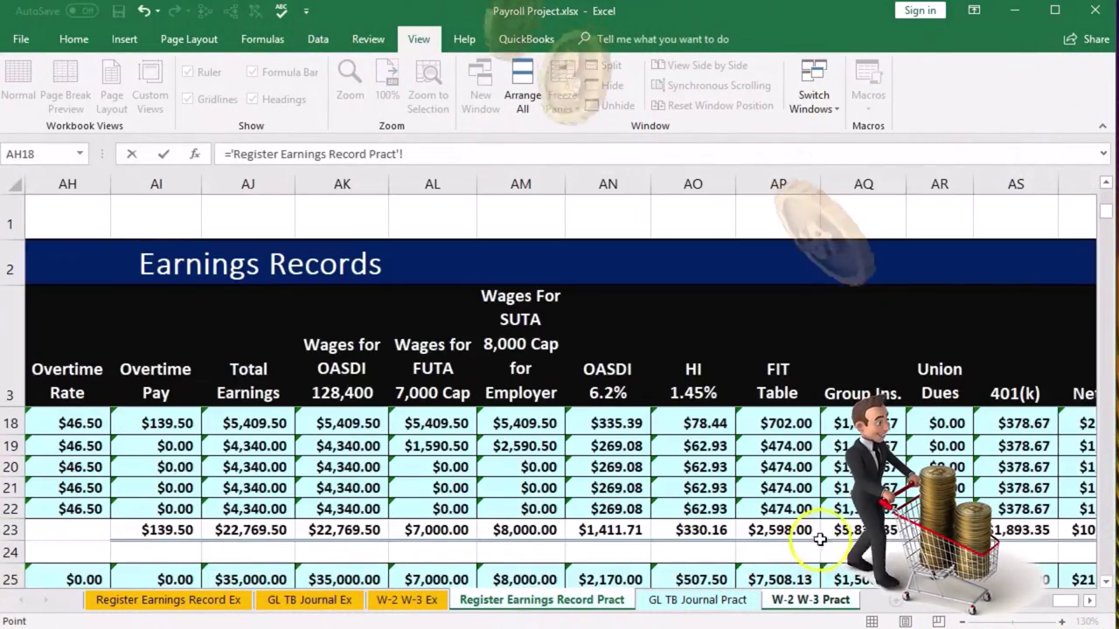
click(861, 509)
key(Down)
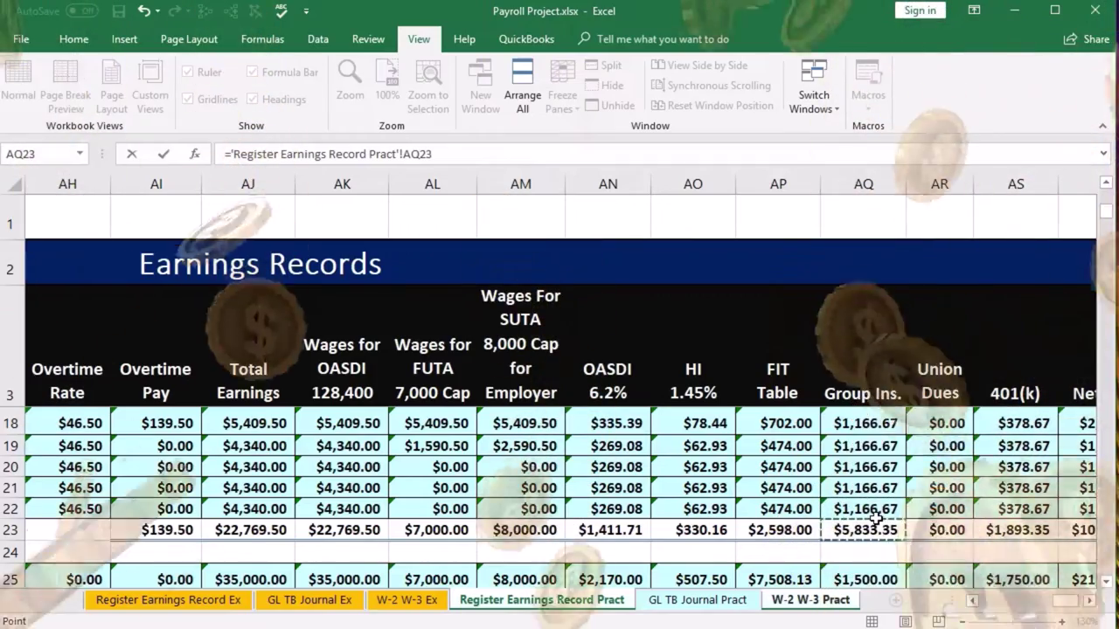
key(Left)
key(Left)
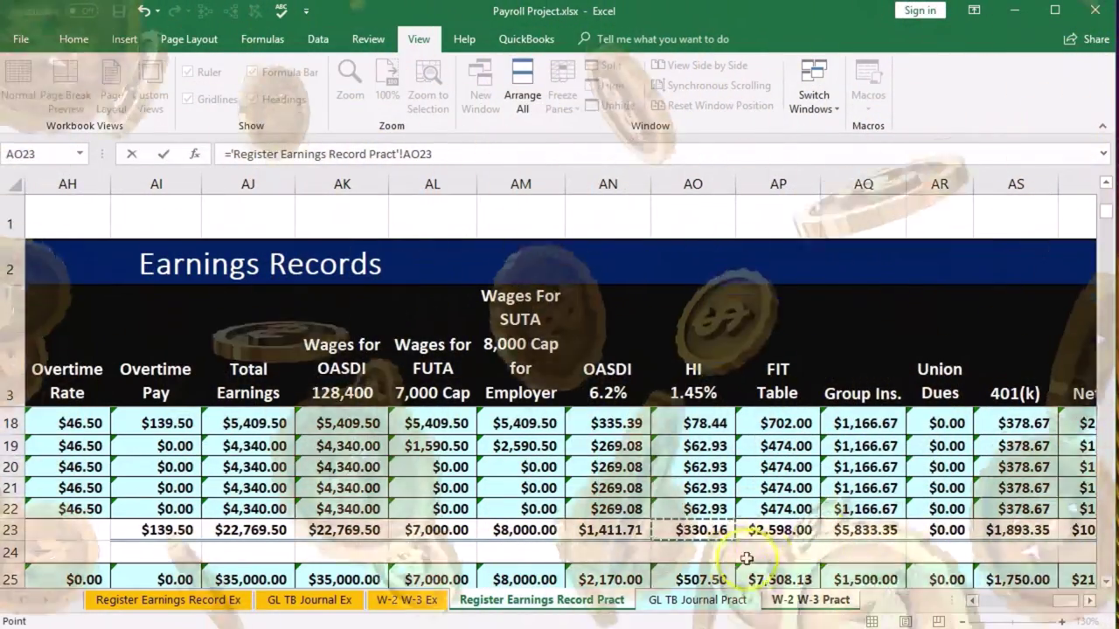
key(Return)
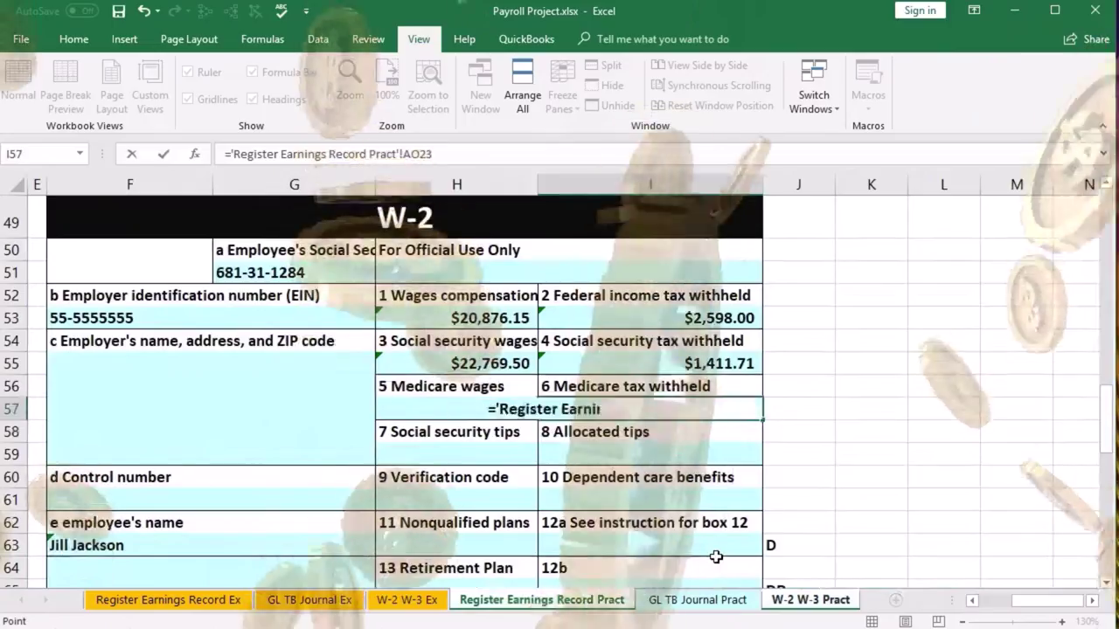
Mark box 13 Retirement Plan in H65 of the third W-2 with an x.
key(Down)
key(Down)
key(Left)
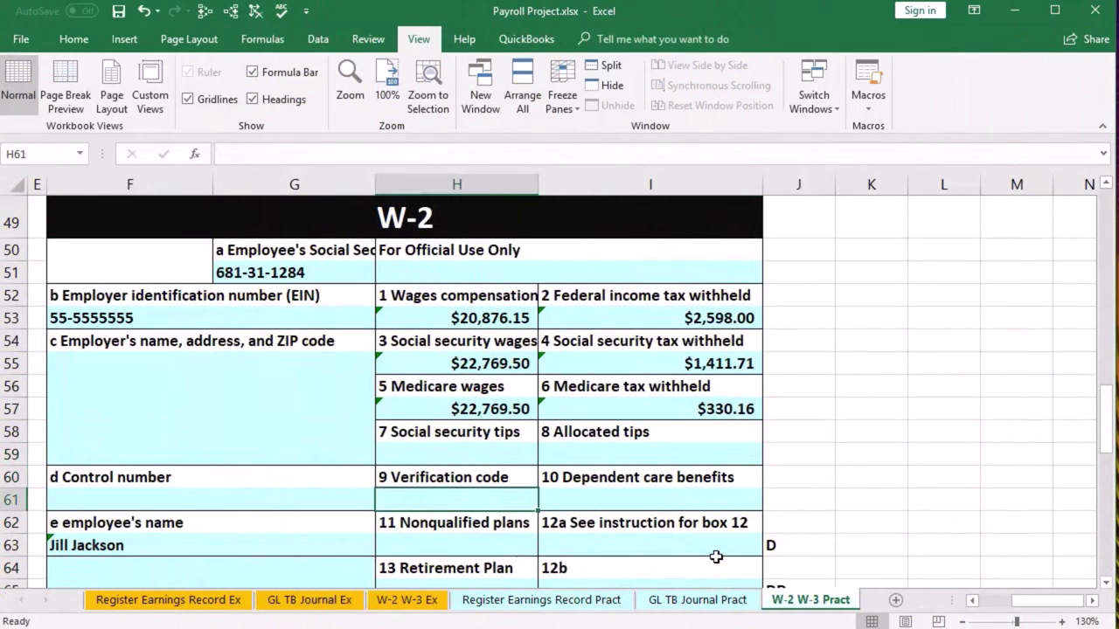
key(Down)
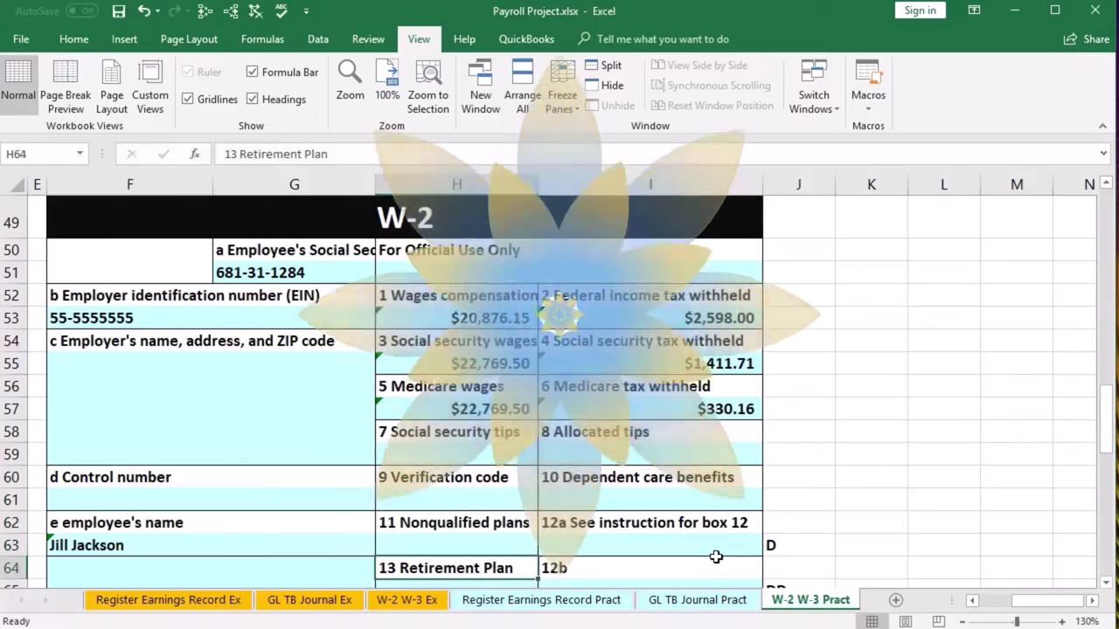
key(Down)
text(x)
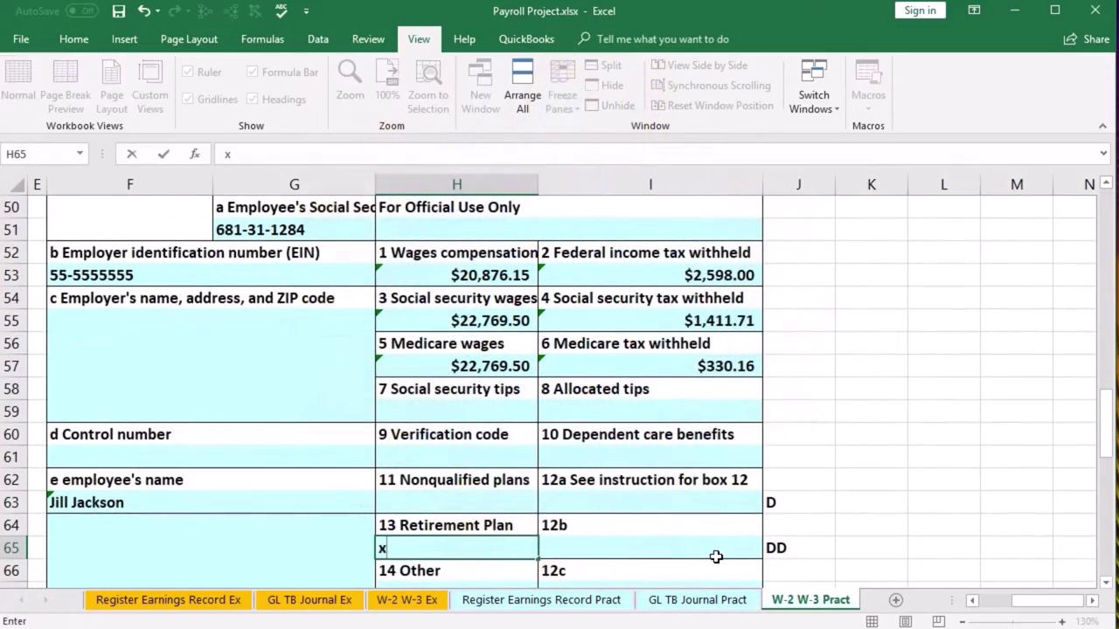
Fill box 12a in I63, beside code D, with the 401(k) total AS23 from Register Earnings Record Pract.
click(644, 503)
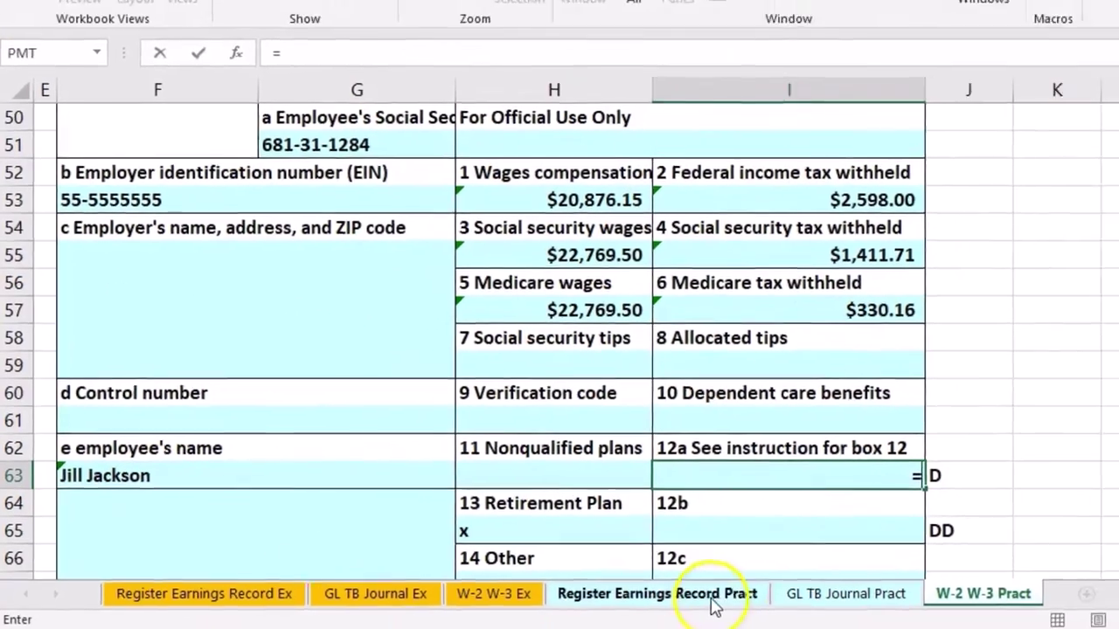
click(769, 592)
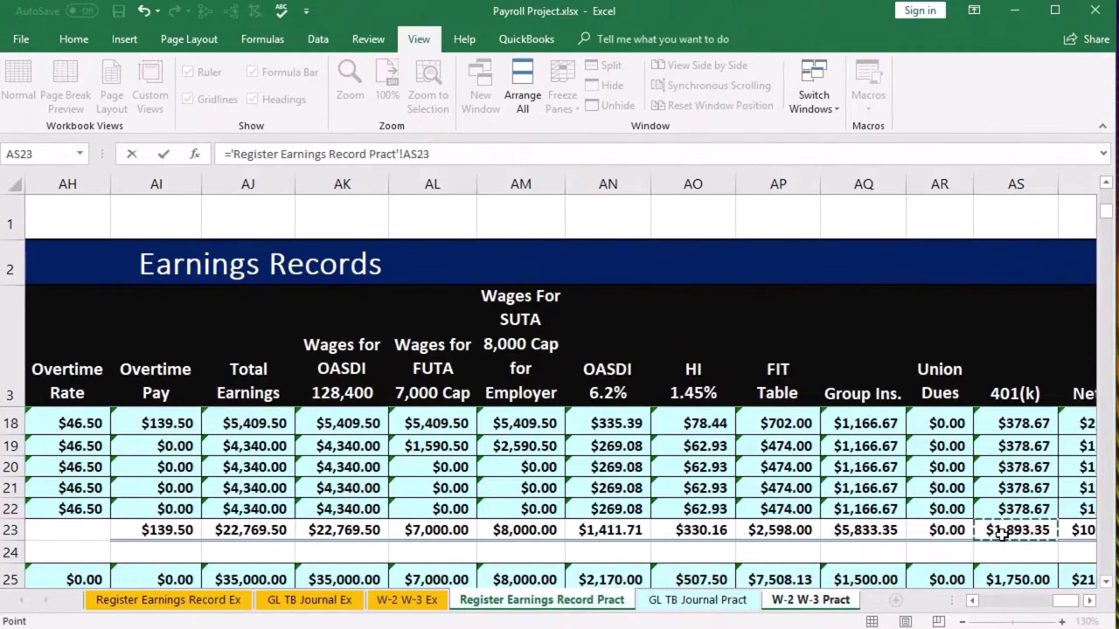
key(Return)
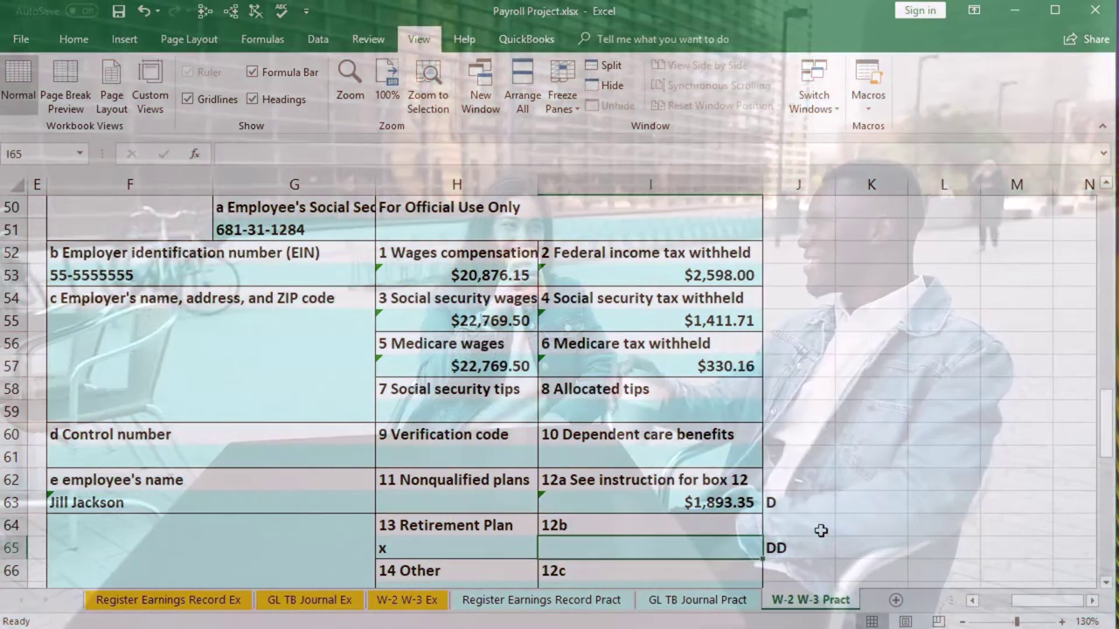
click(805, 545)
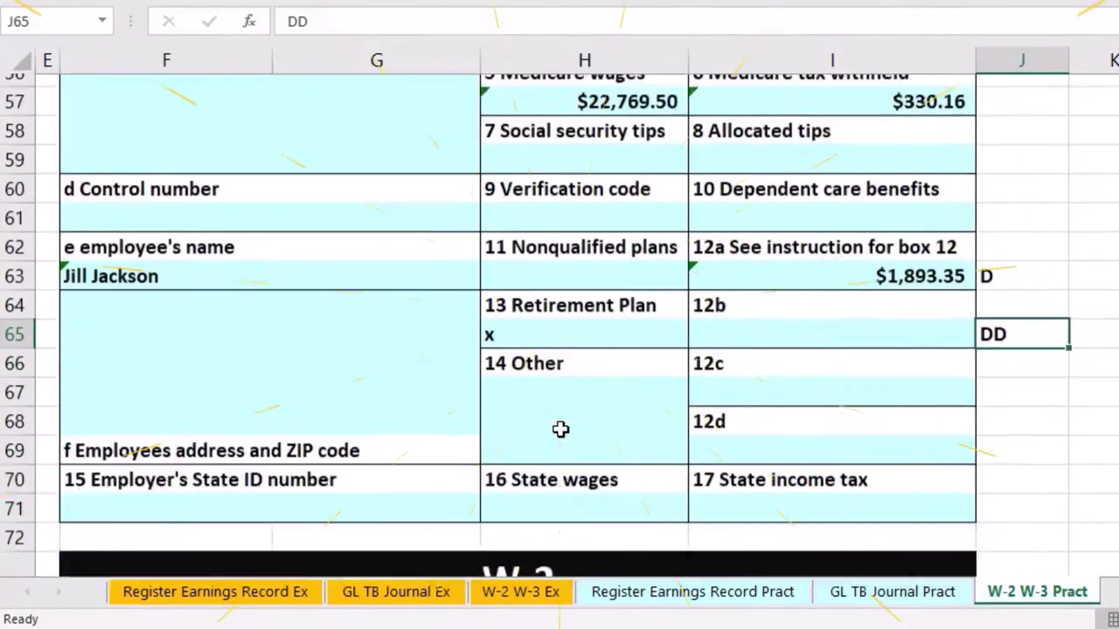
Locate the fourth W-2 employee's records and row 30 totals in Register Earnings Record Pract, and return to the fourth W-2 in W-2 W-3 Pract.
scroll(560, 428, down, 5)
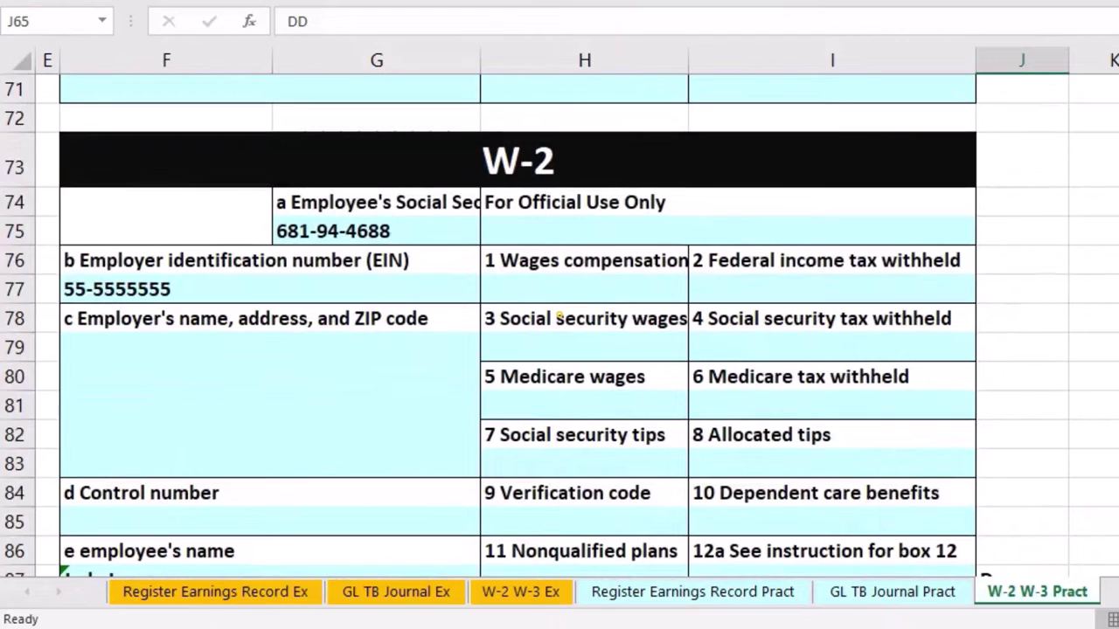
scroll(560, 326, down, 1)
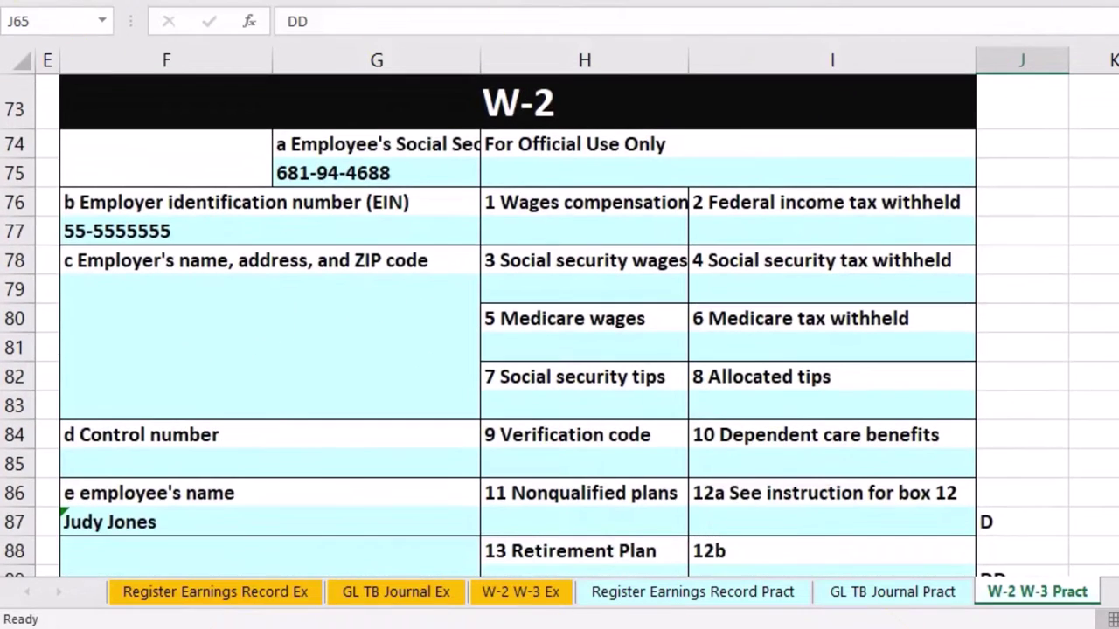
click(730, 591)
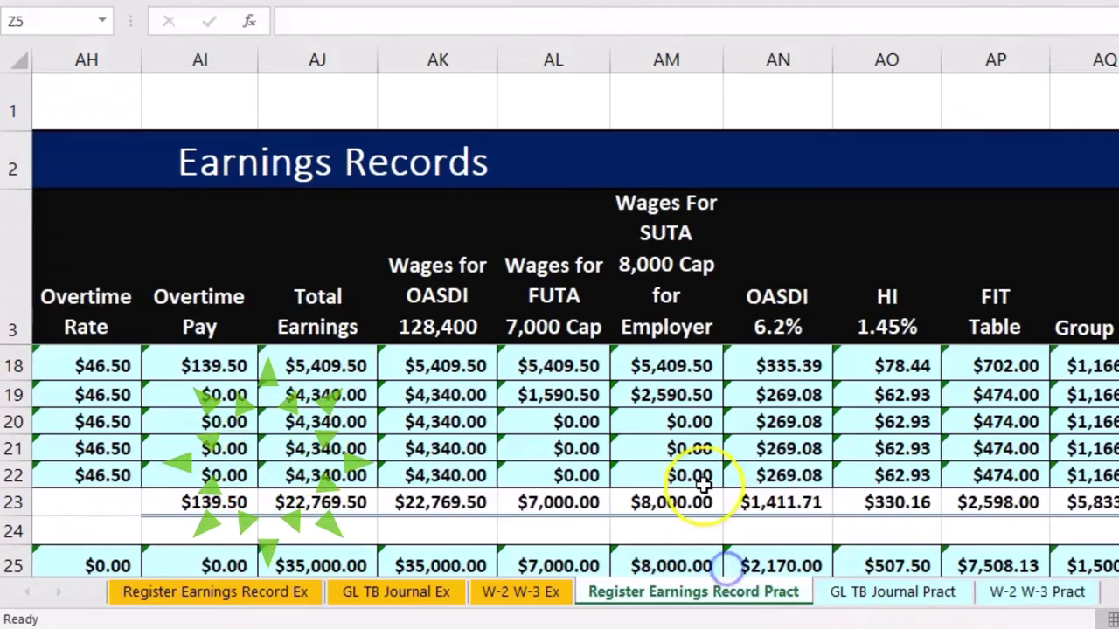
scroll(699, 493, down, 2)
scroll(972, 605, left, 5)
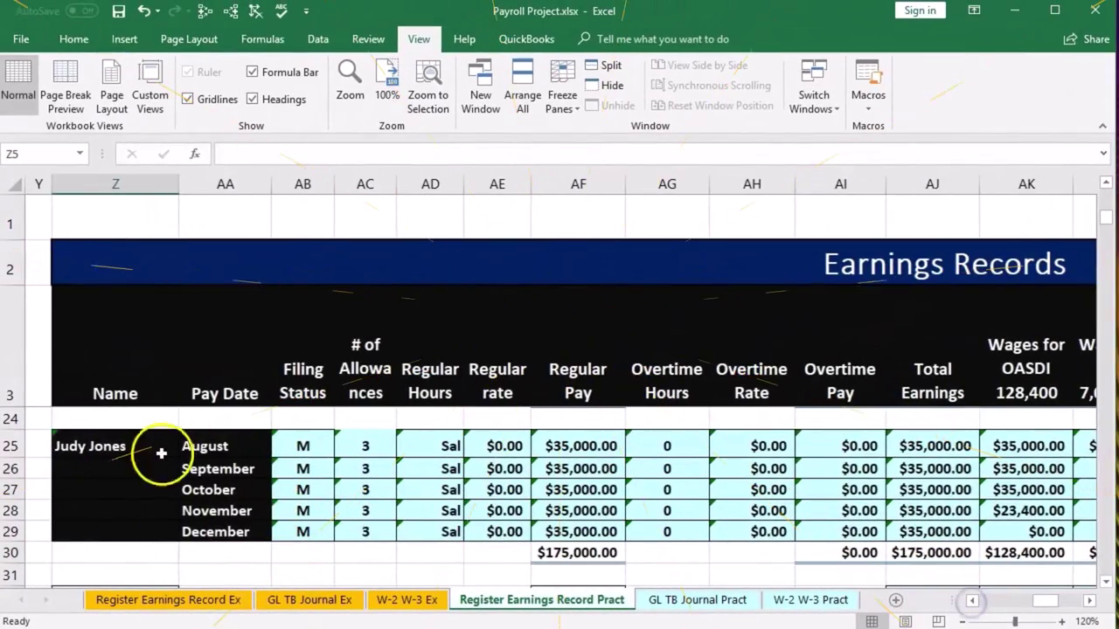
click(1106, 581)
click(1090, 601)
click(1089, 601)
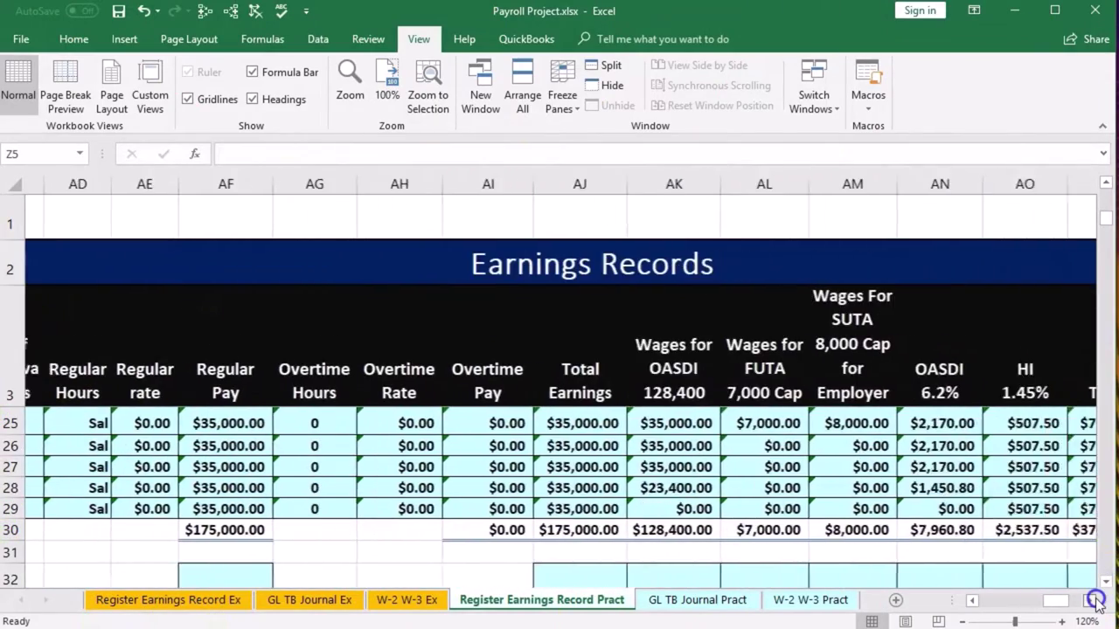
click(1090, 600)
click(1095, 601)
click(1095, 600)
click(1095, 600)
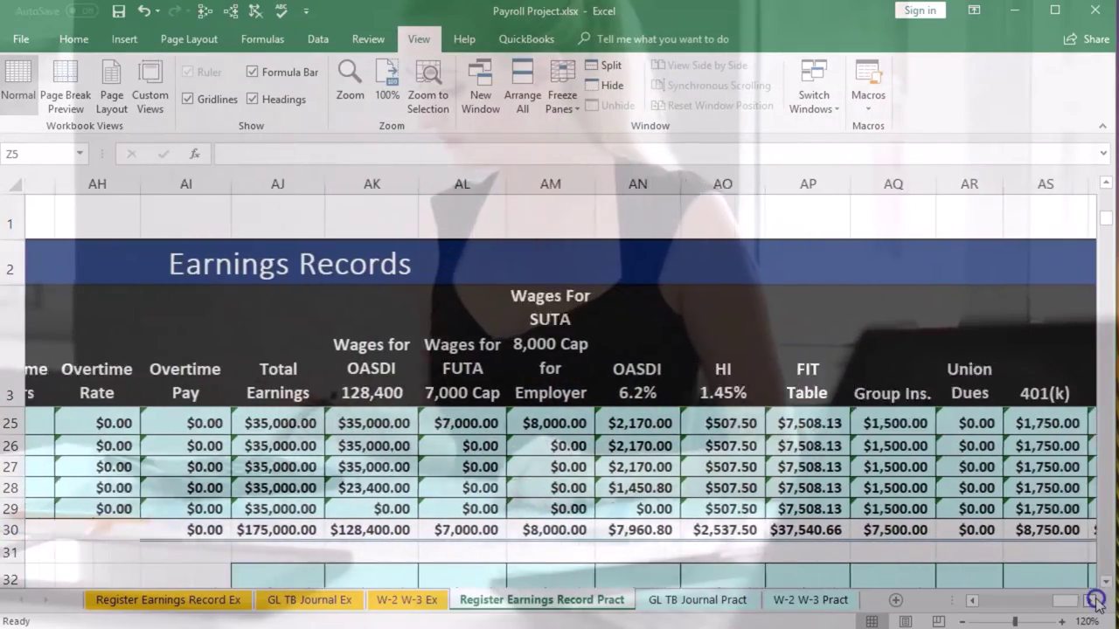
click(1095, 600)
click(1095, 601)
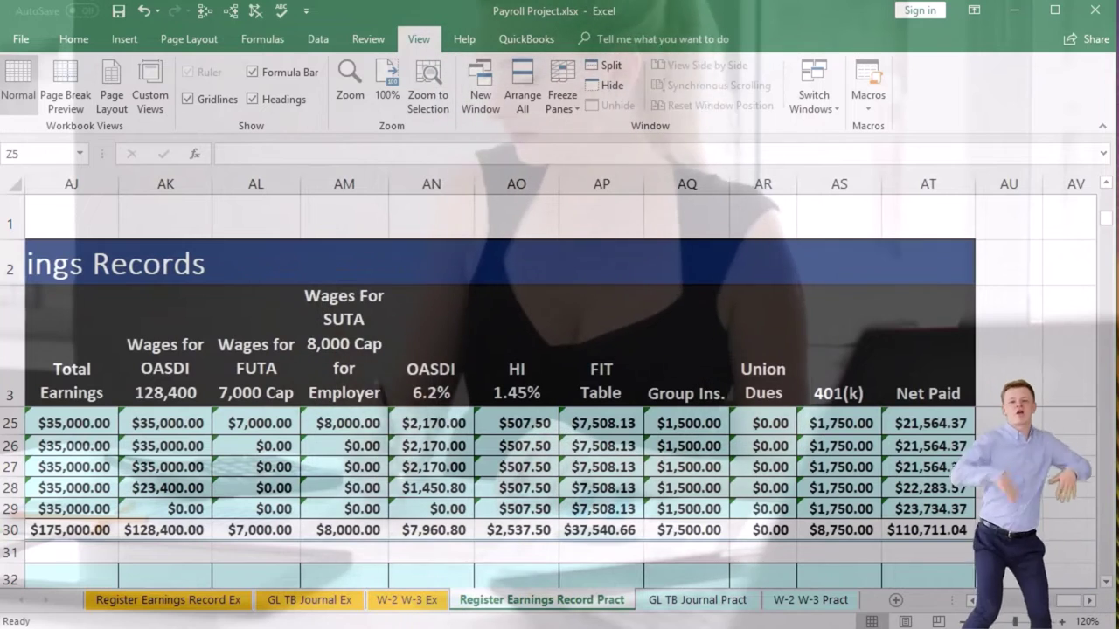
click(793, 599)
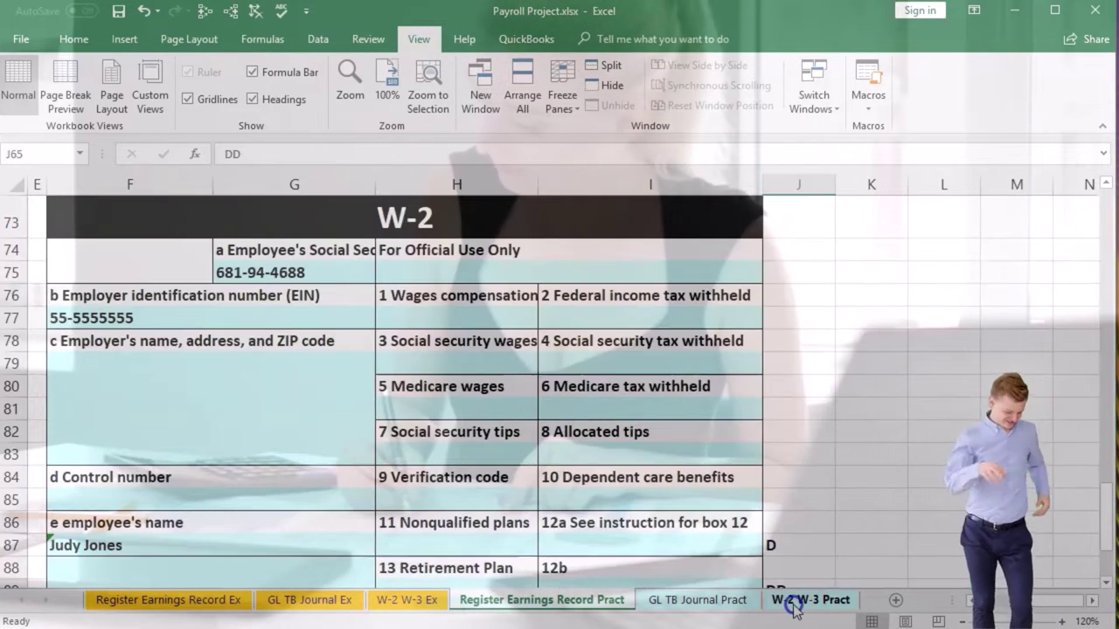
Fill box 1 wages in H77 of the fourth W-2 with total earnings AJ30 minus the 401(k) total AS30.
click(468, 324)
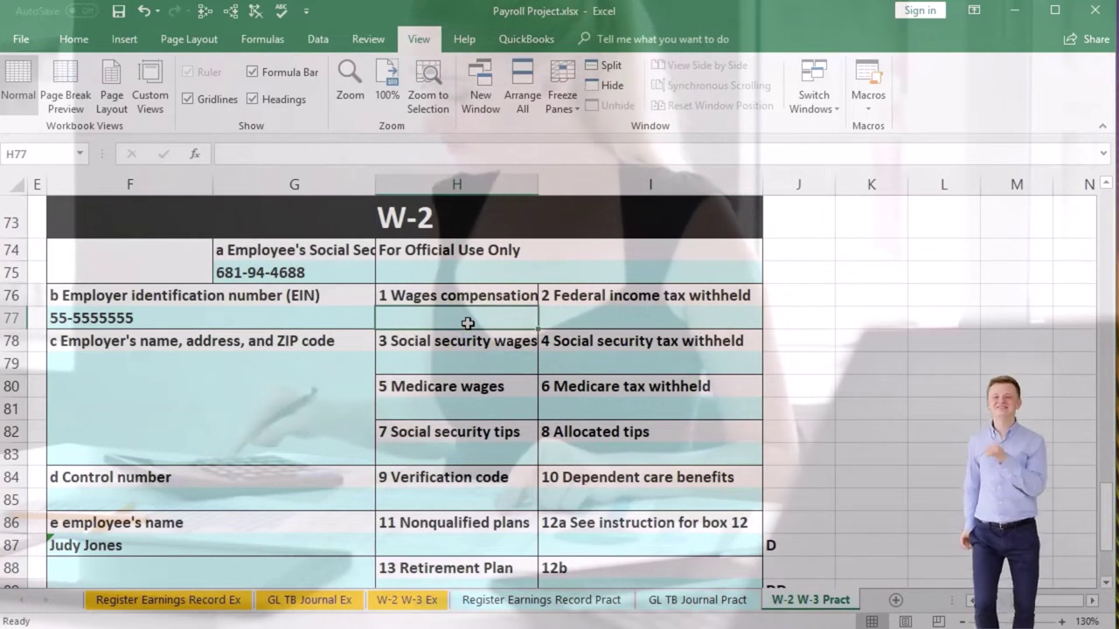
text(=)
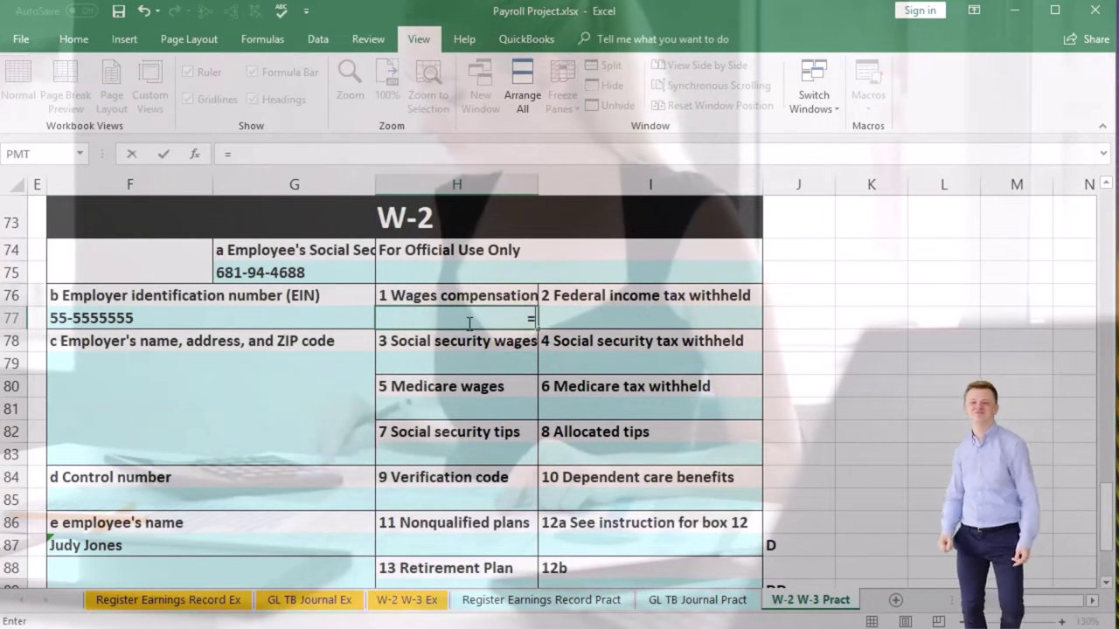
click(528, 600)
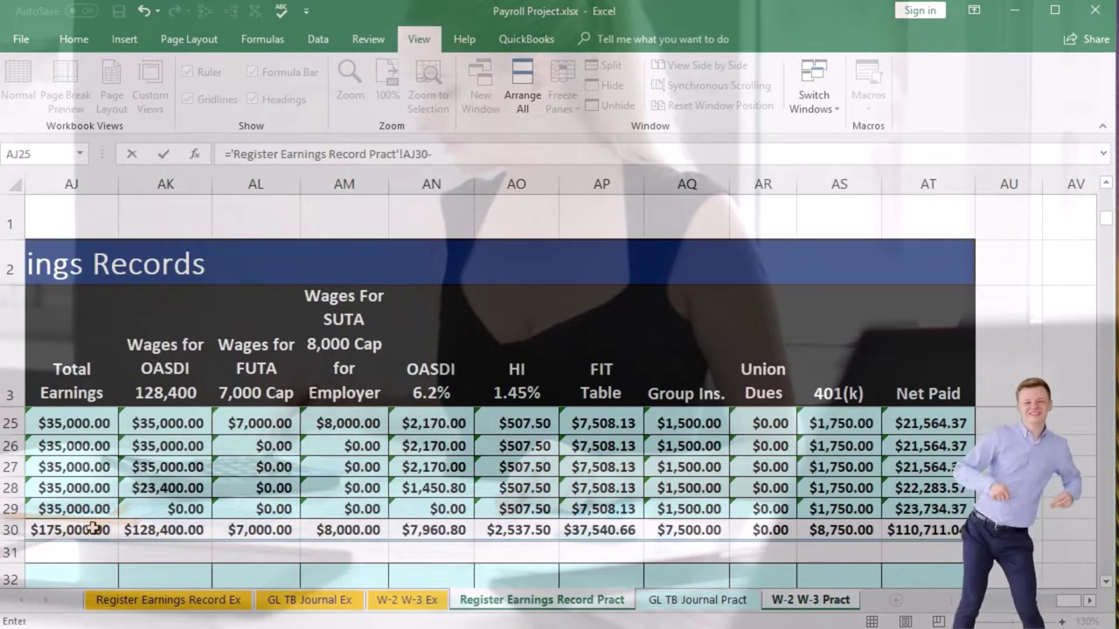
text(-)
click(811, 531)
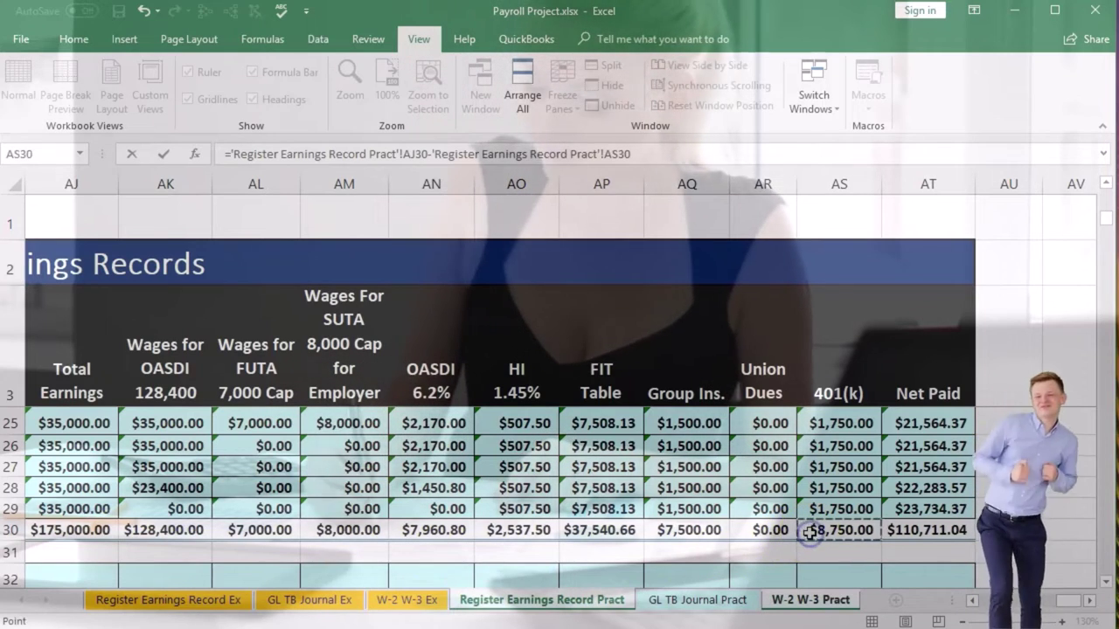
key(Return)
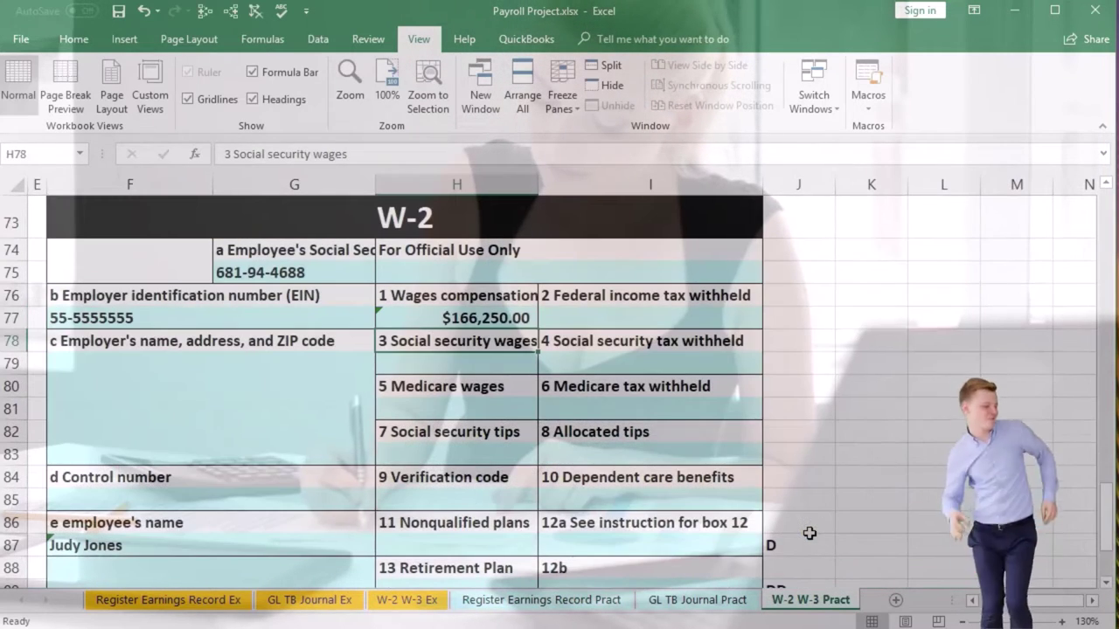
Fill box 2 federal income tax withheld in I77 of the fourth W-2 with the FIT total AP30 from Register Earnings Record Pract.
click(677, 320)
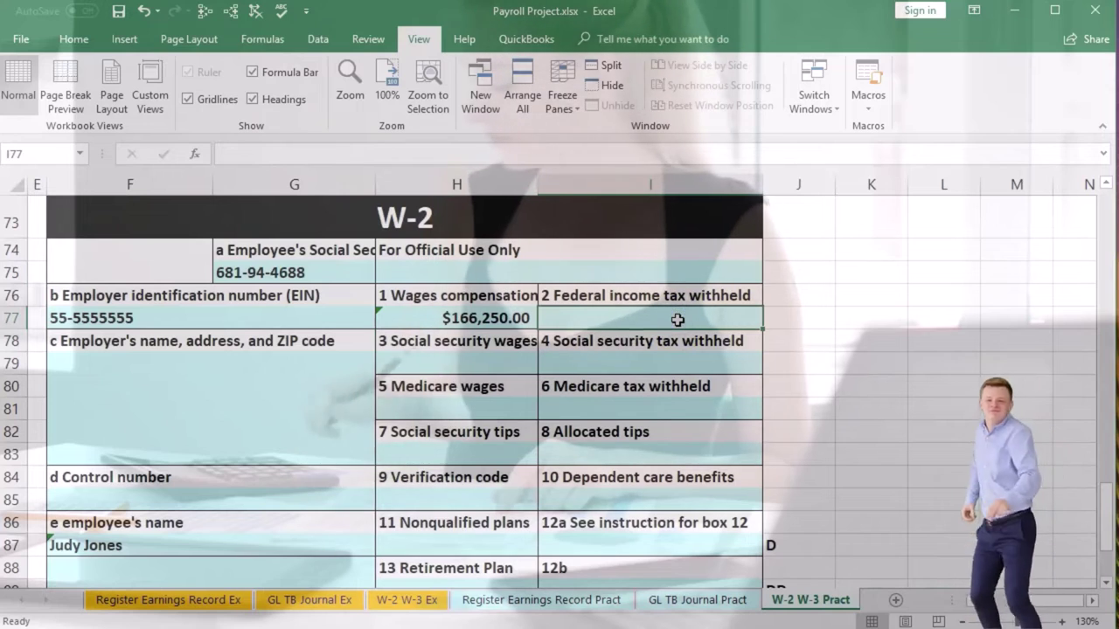
text(=)
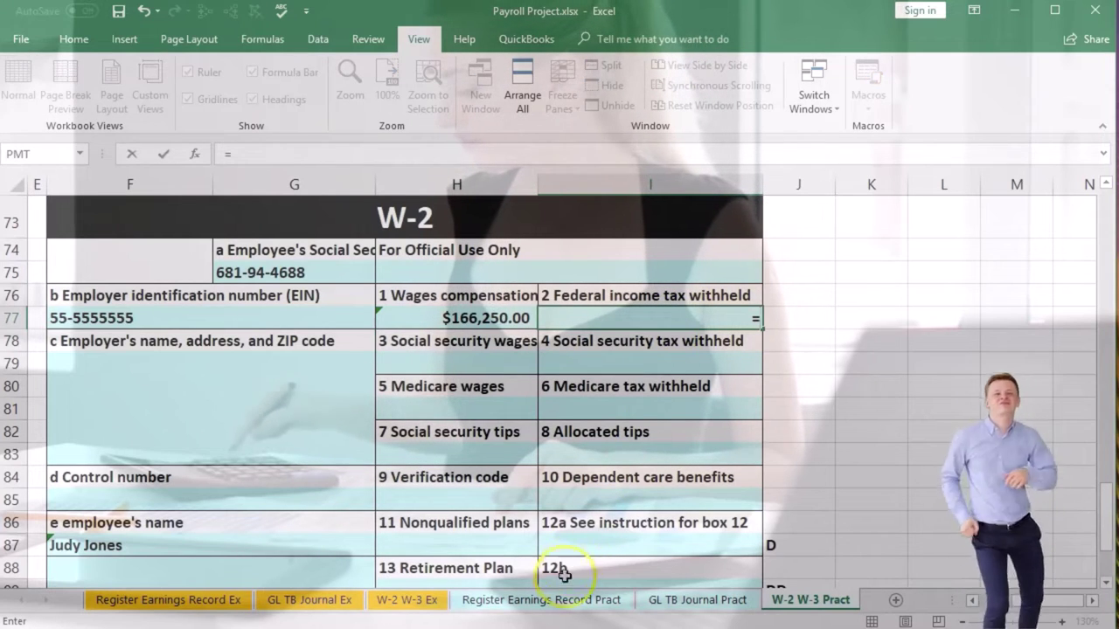
click(560, 606)
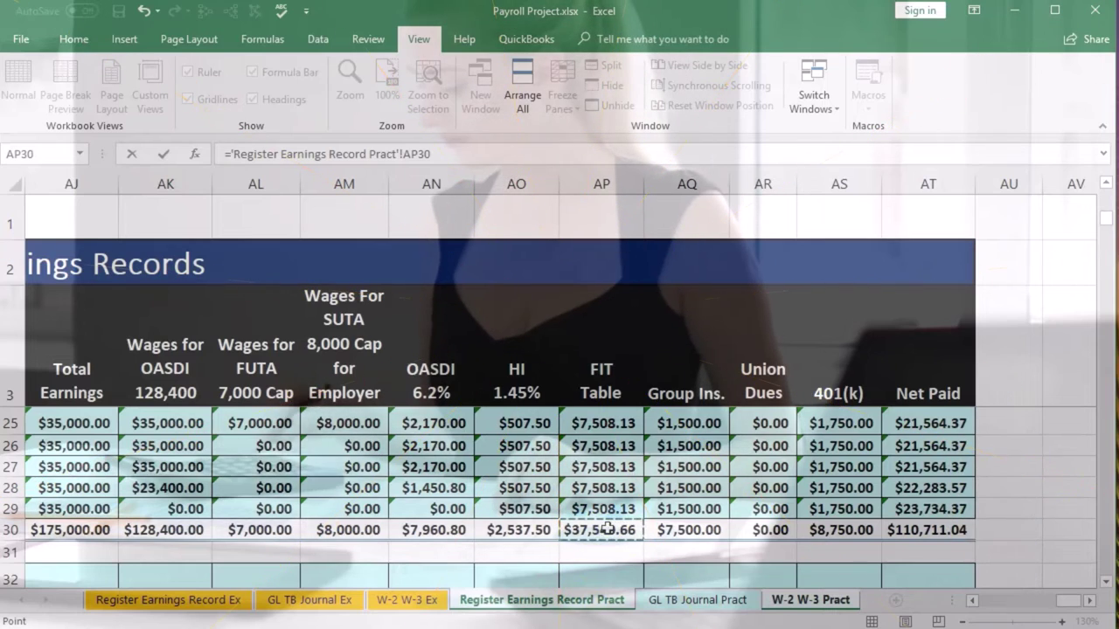
key(Return)
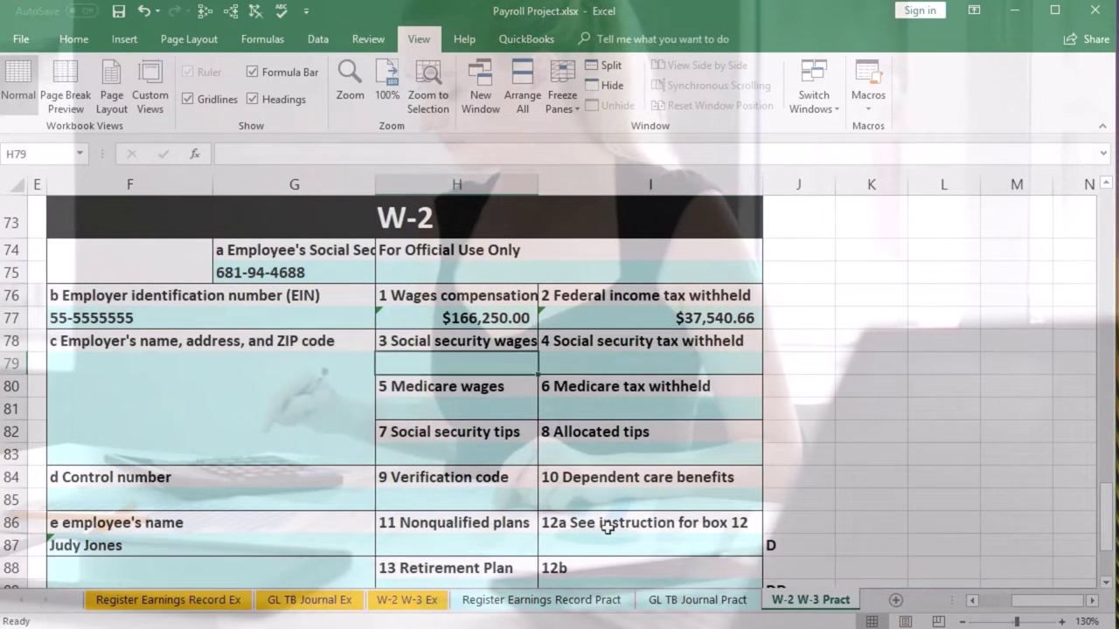
Link box 3 social security wages in H79 to the OASDI wages total AK30 in Register Earnings Record Pract.
text(=)
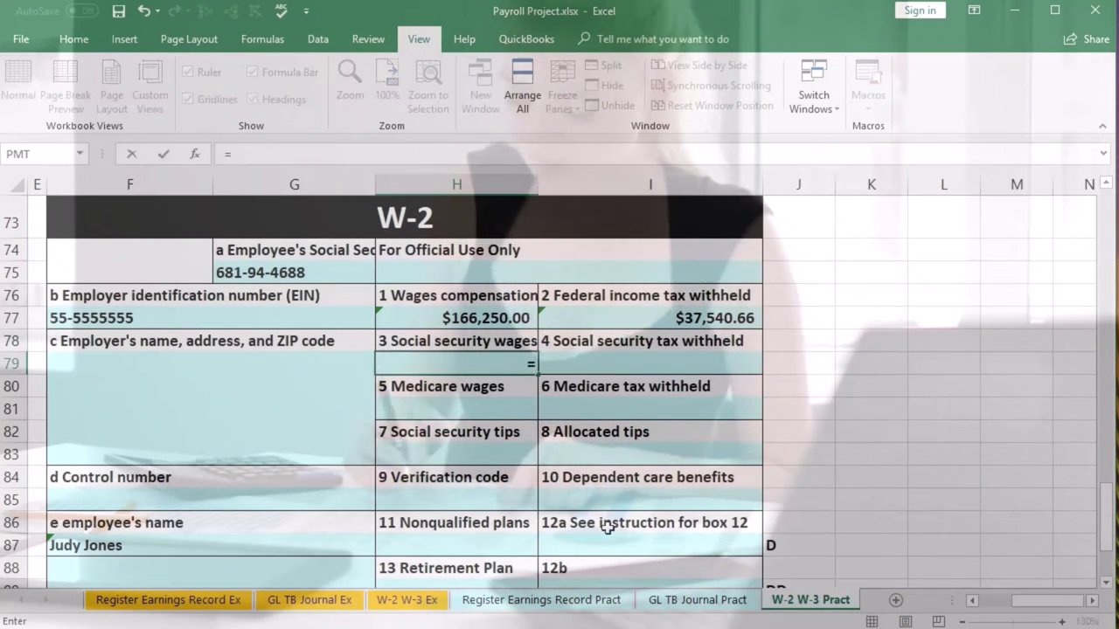
click(500, 601)
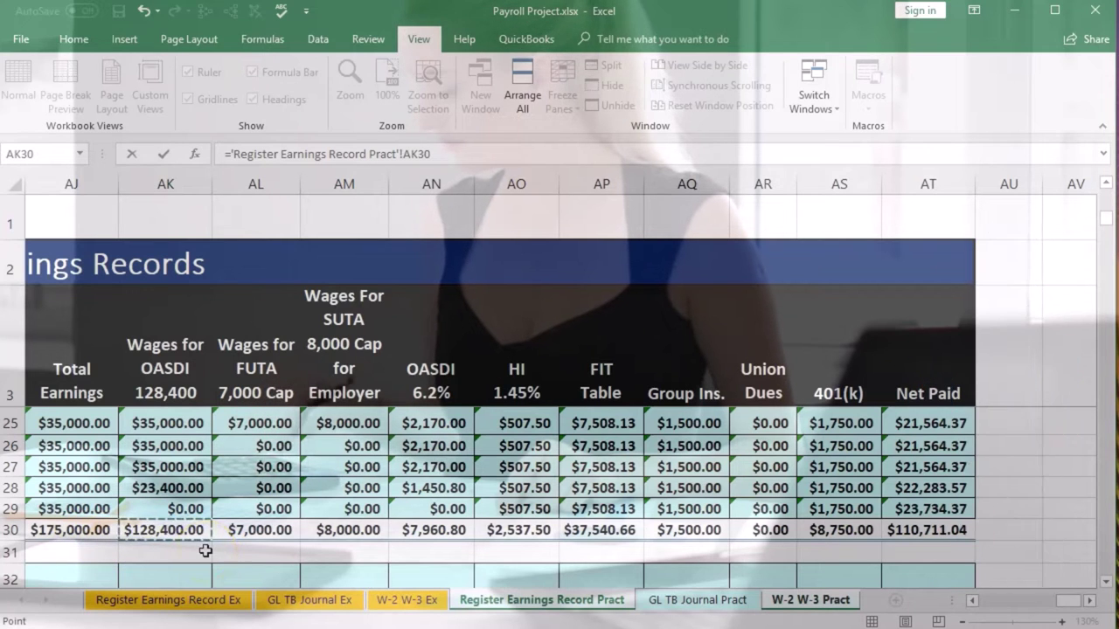
key(Return)
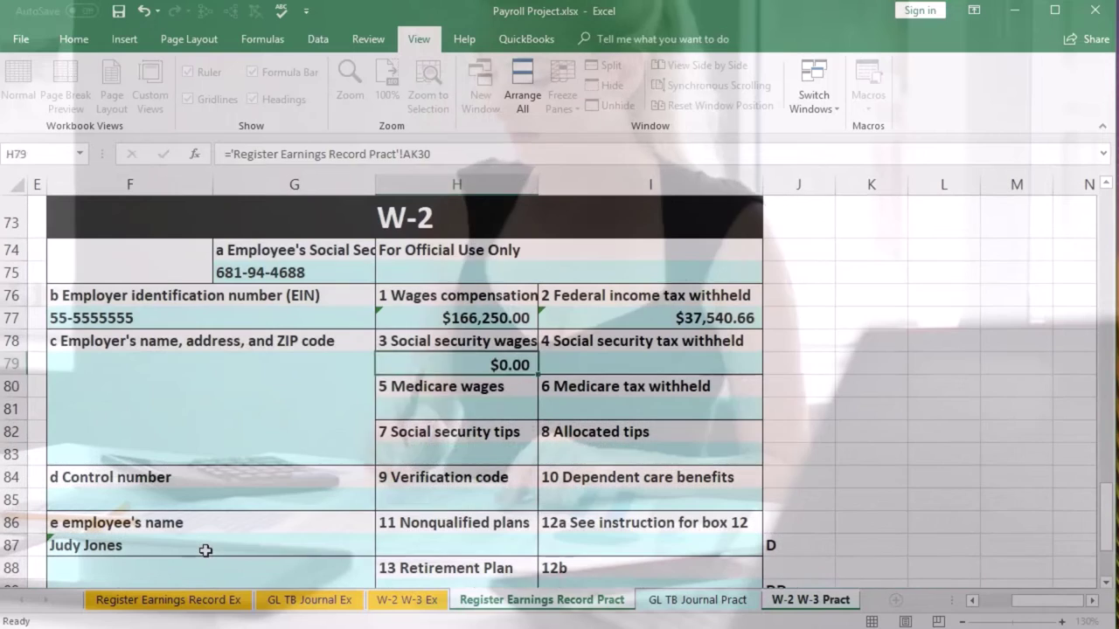
key(Up)
key(Up)
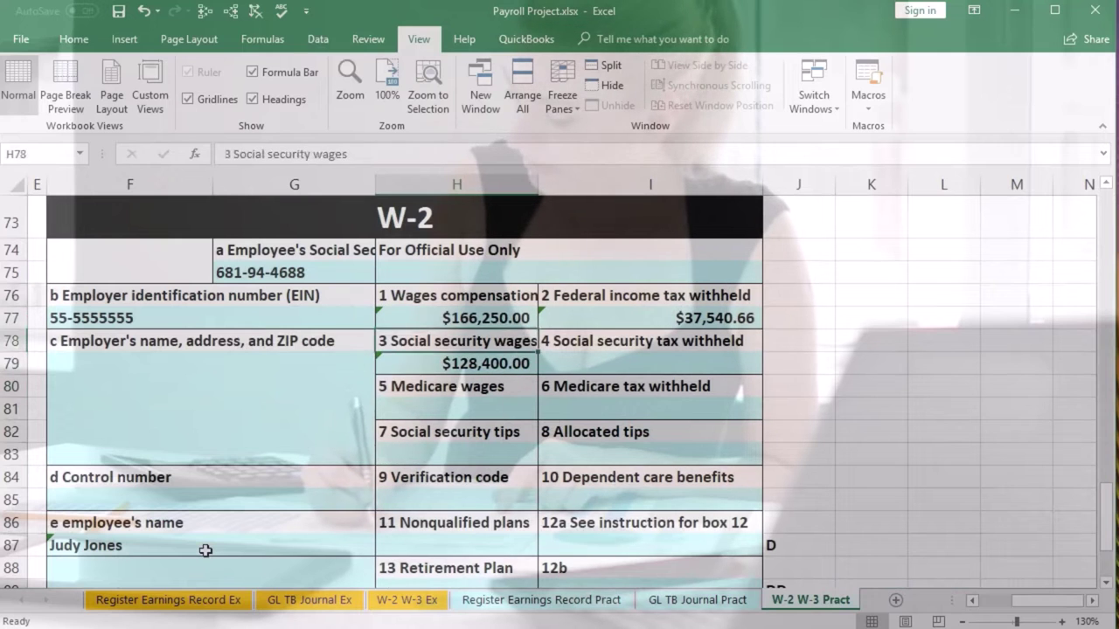
Fill box 4 social security tax withheld in I79 with the OASDI 6.2% total AN30 from Register Earnings Record Pract.
key(Down)
key(Right)
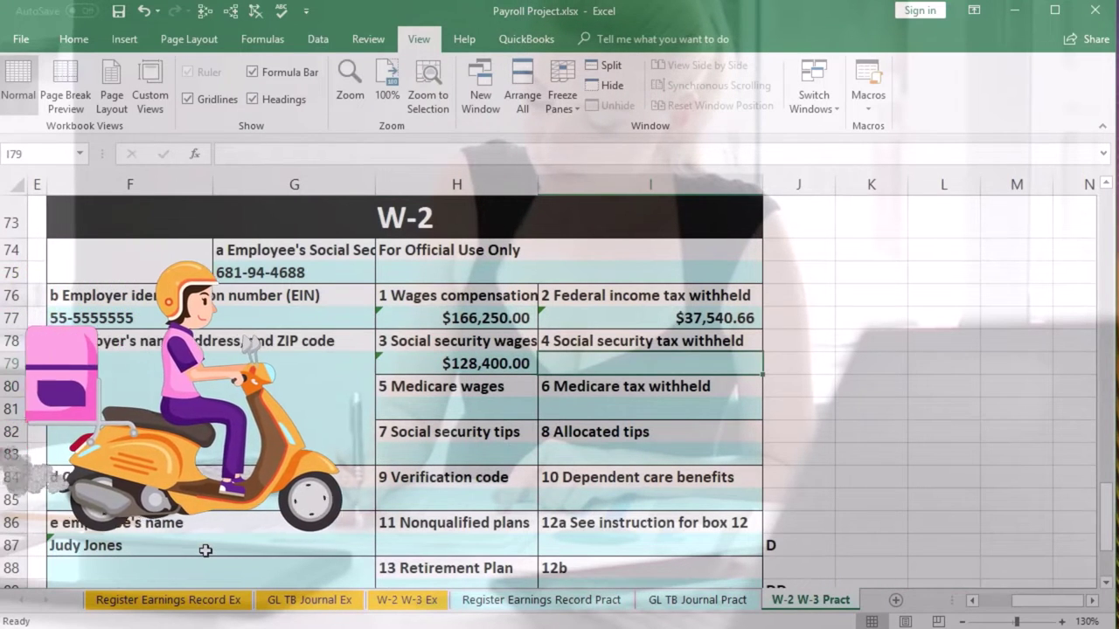
text(=)
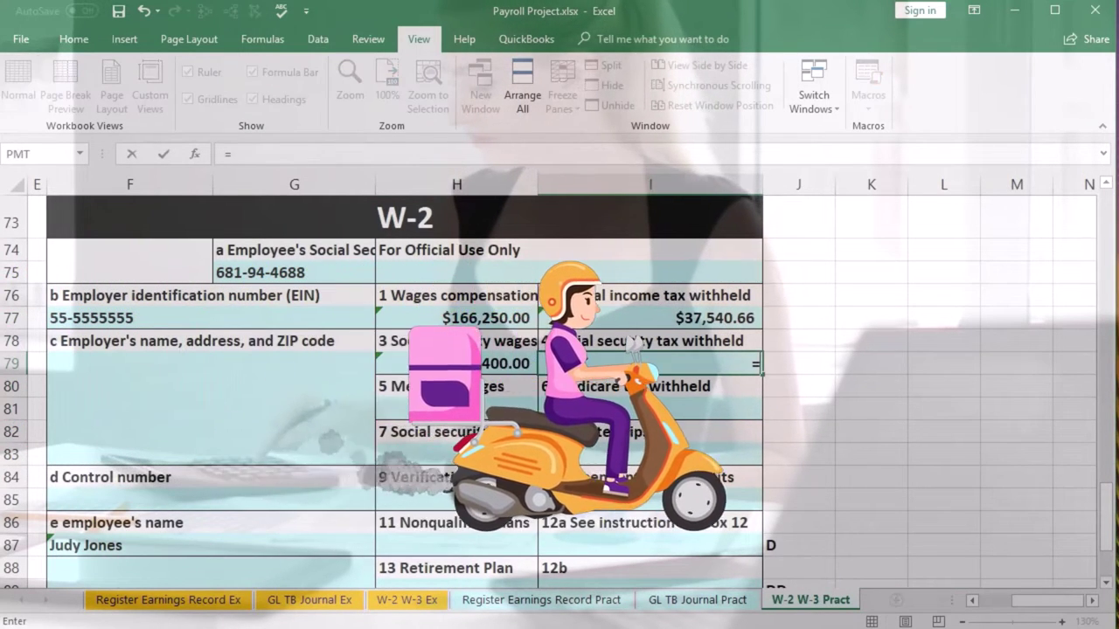
click(550, 600)
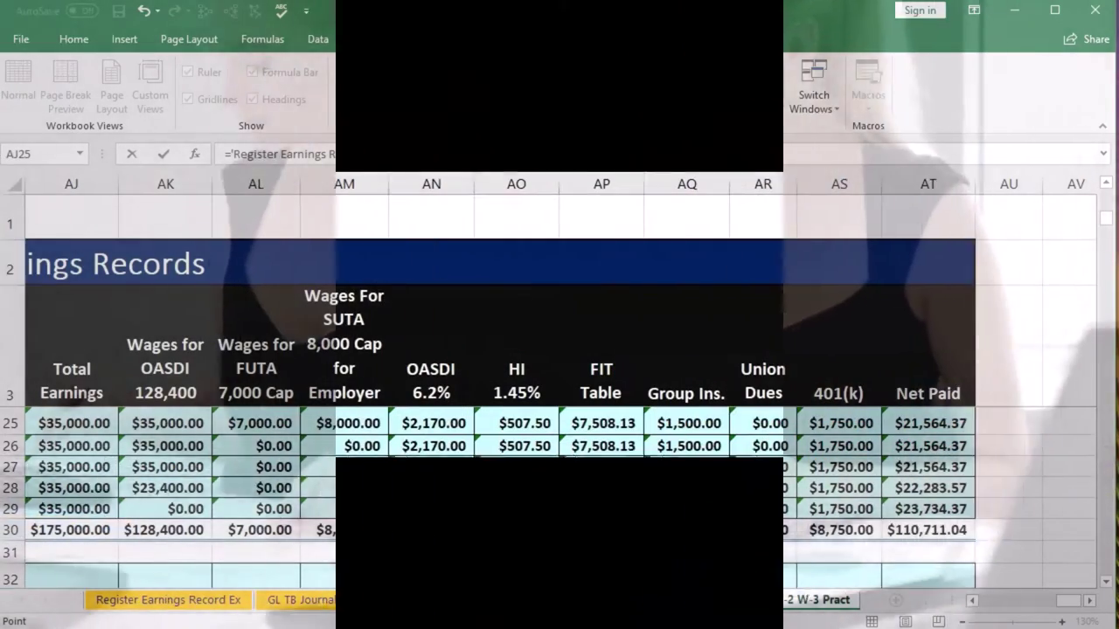
click(434, 529)
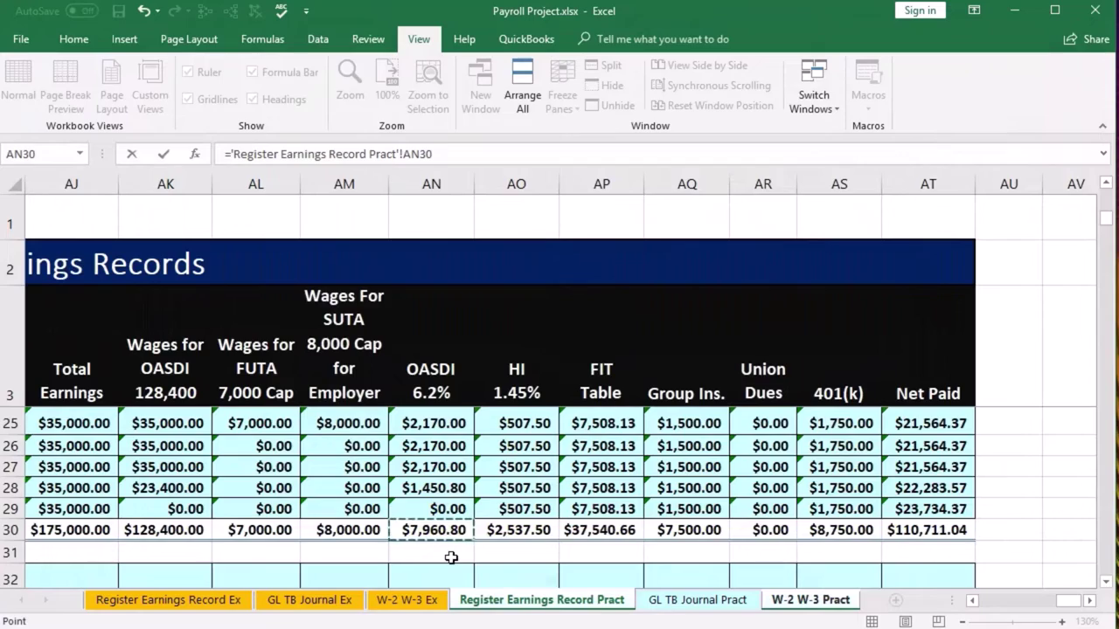
key(Return)
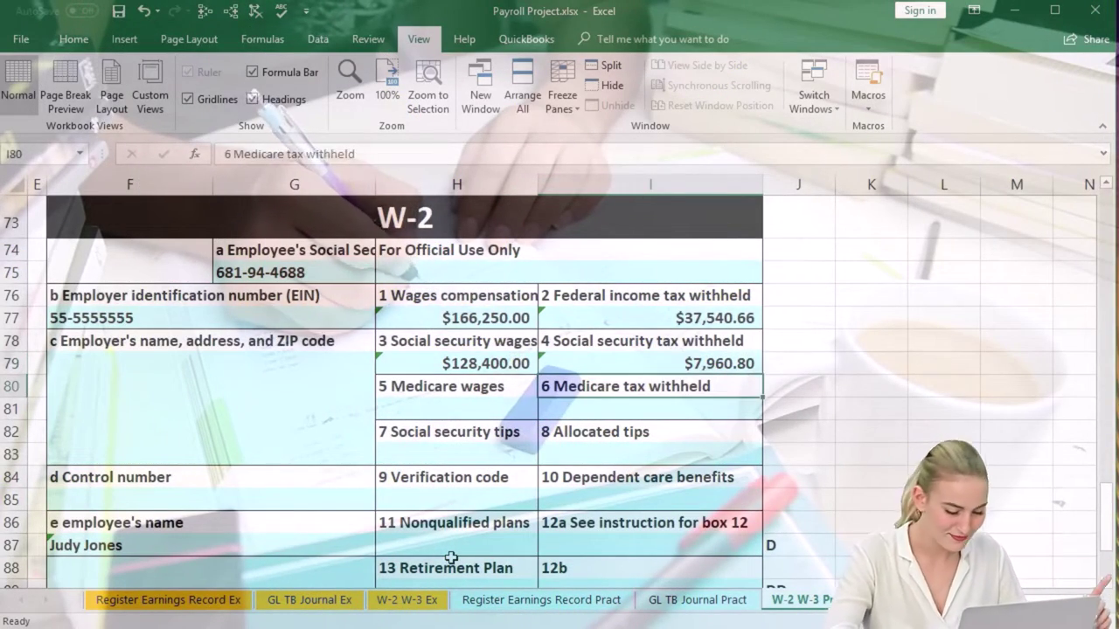
Fill box 5 Medicare wages in H81 with the total earnings AJ30 from Register Earnings Record Pract.
key(Down)
key(Left)
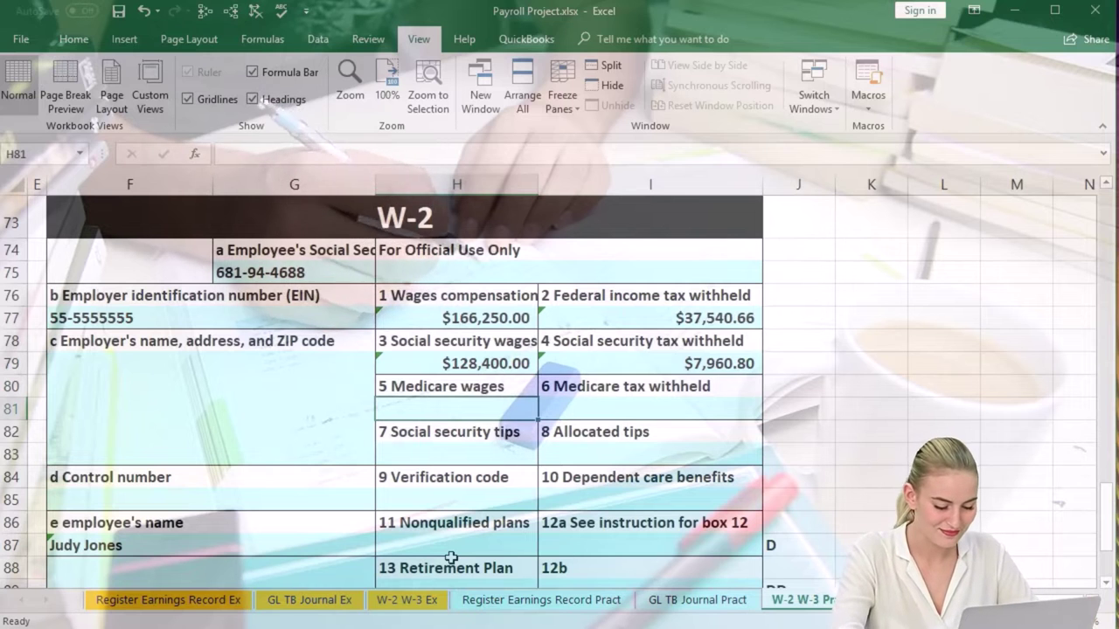
text(=)
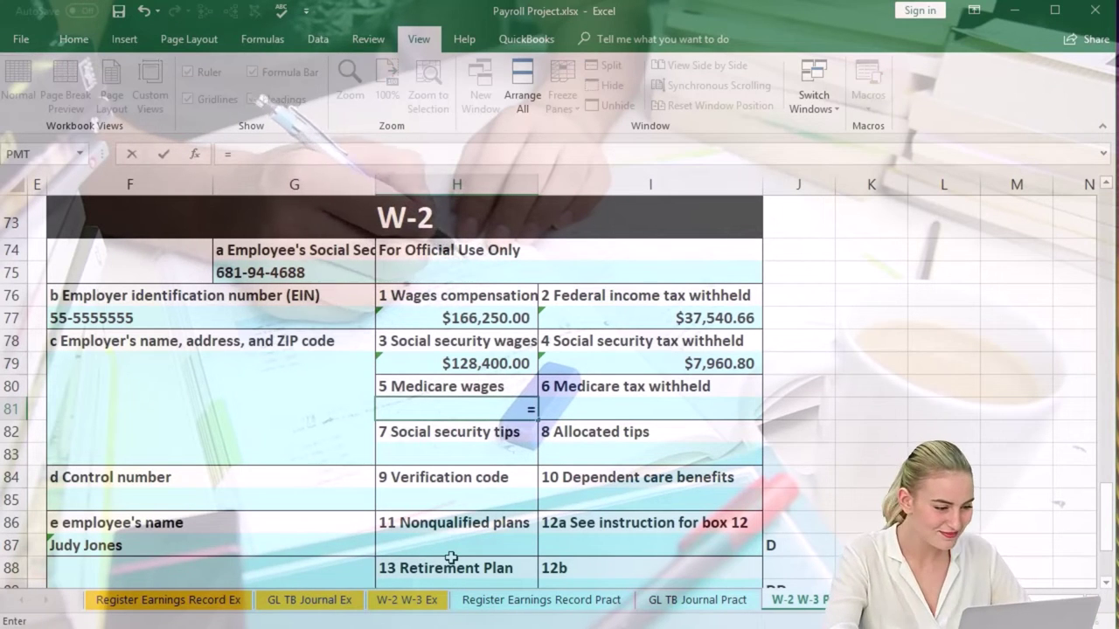
click(504, 603)
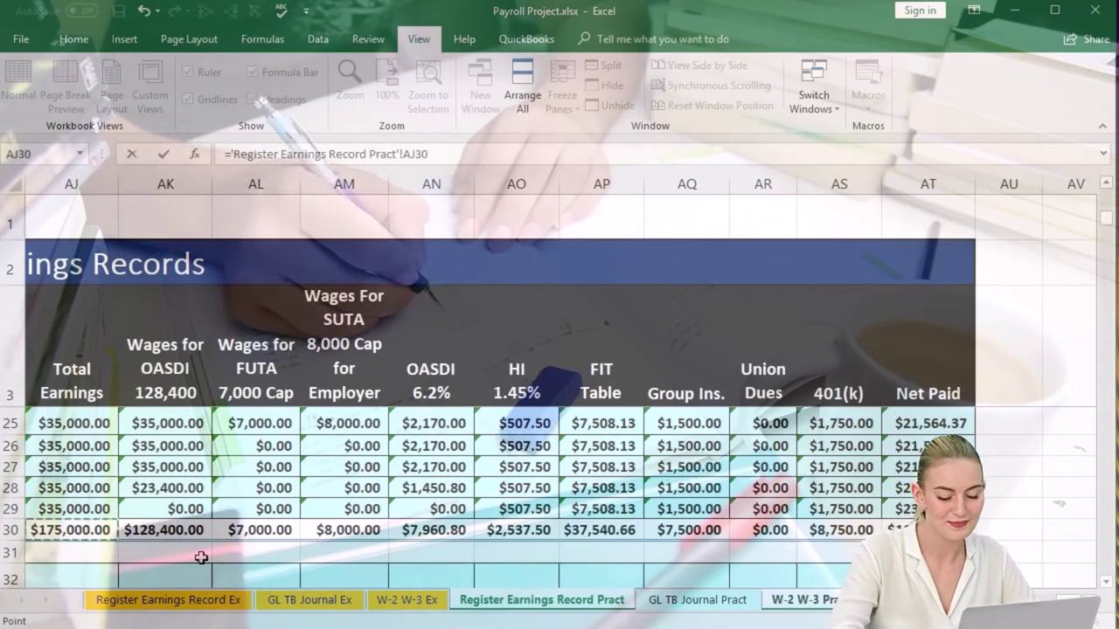
key(Return)
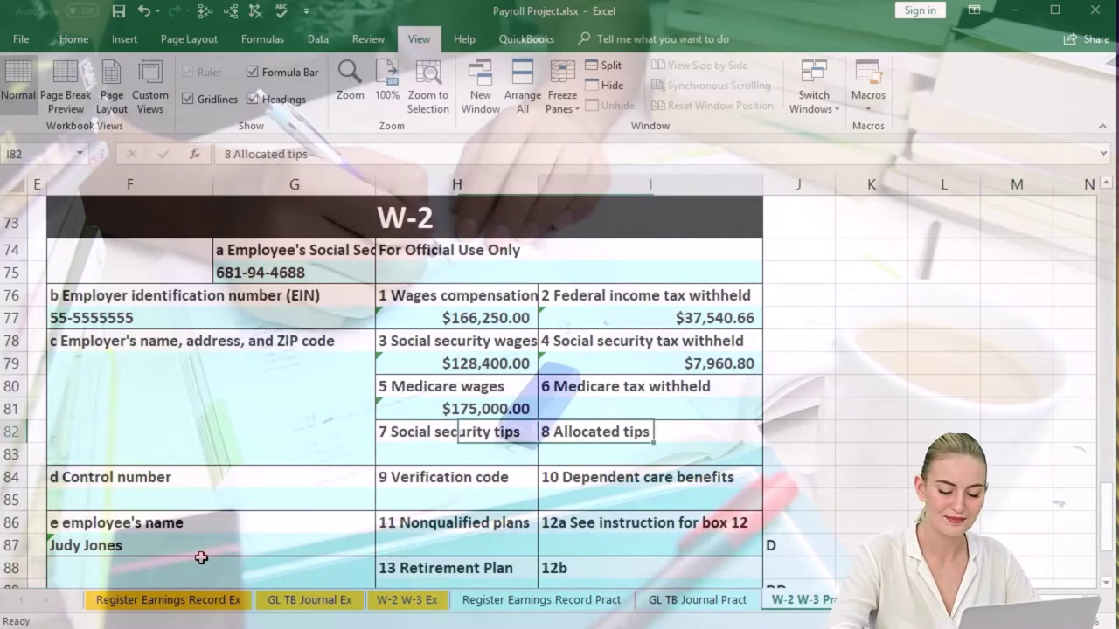
Link box 6 Medicare tax withheld in I81 to the HI 1.45% total AO30 in Register Earnings Record Pract.
text(=)
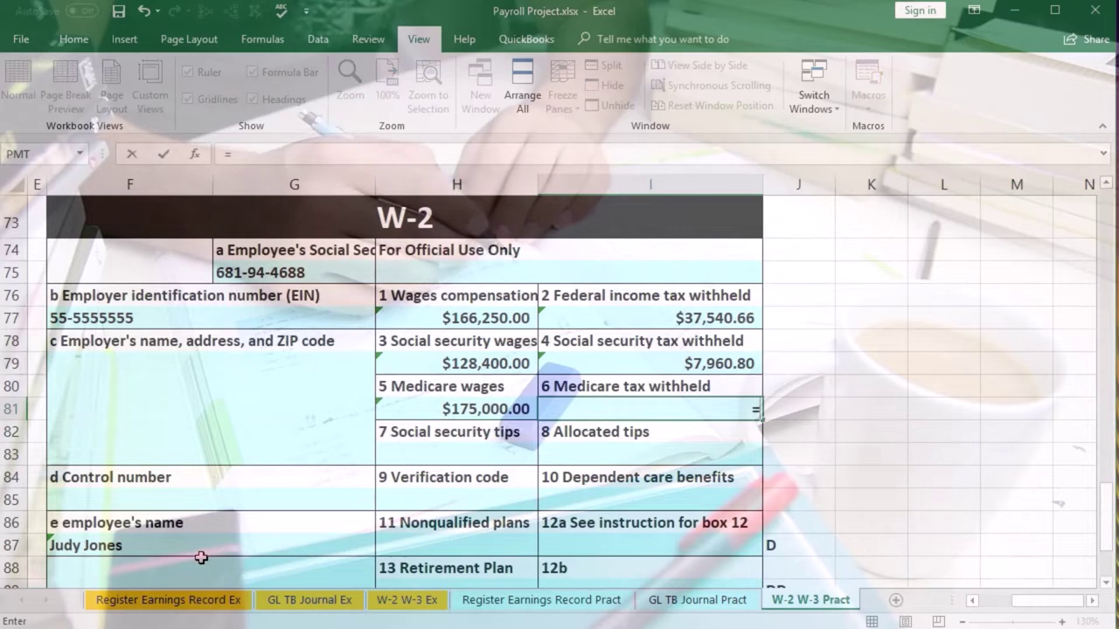
click(487, 601)
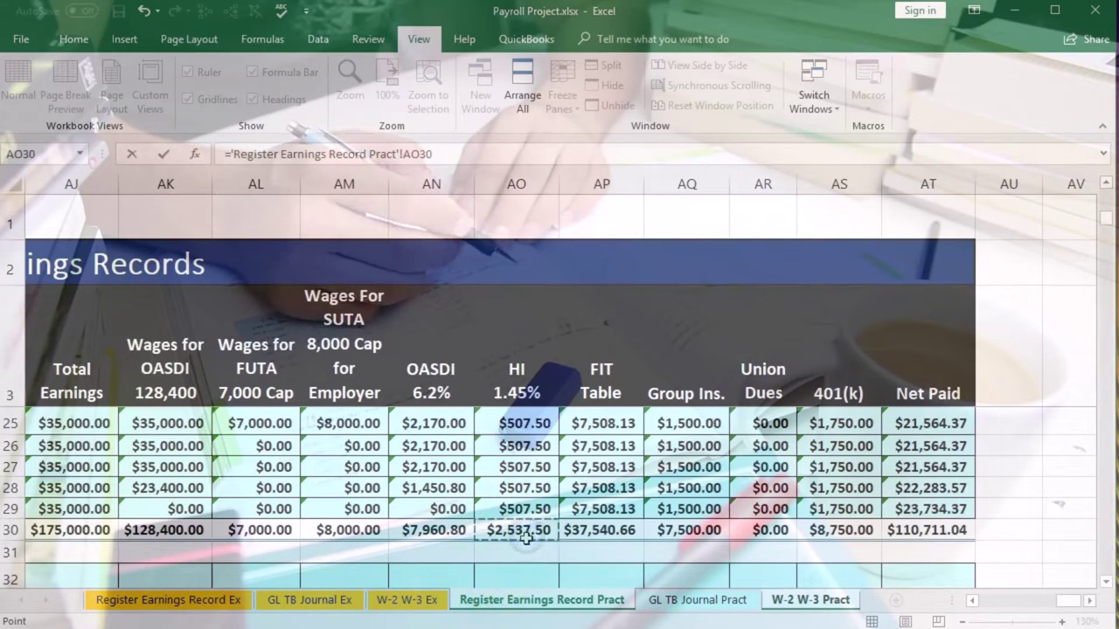
key(Return)
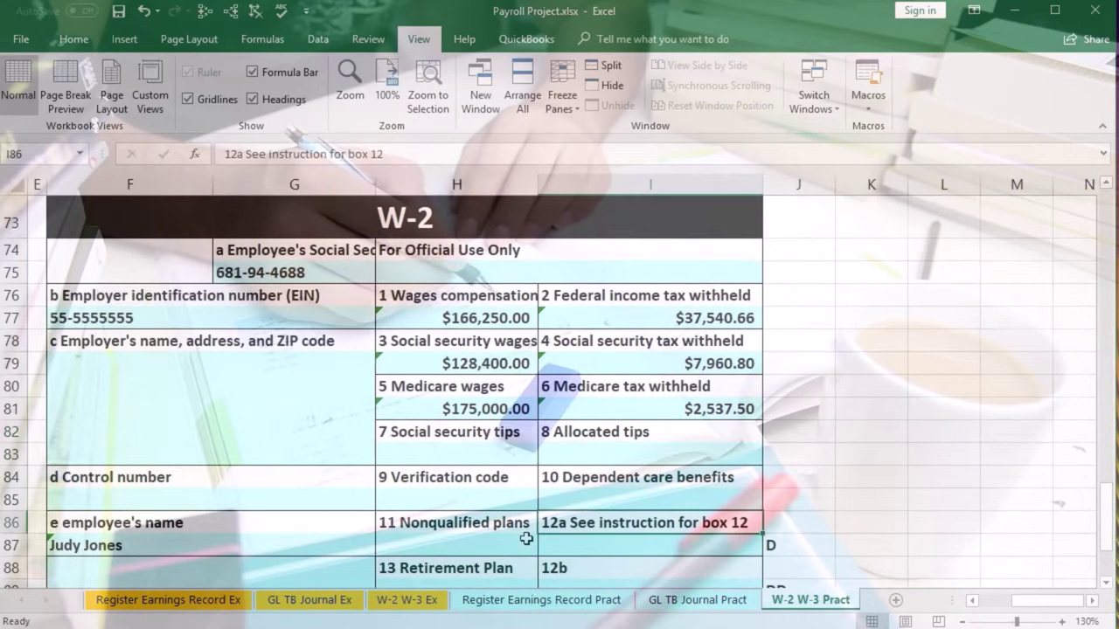
Mark box 13 Retirement Plan in H89 of the fourth W-2 with an x.
key(Down)
key(Down)
key(Left)
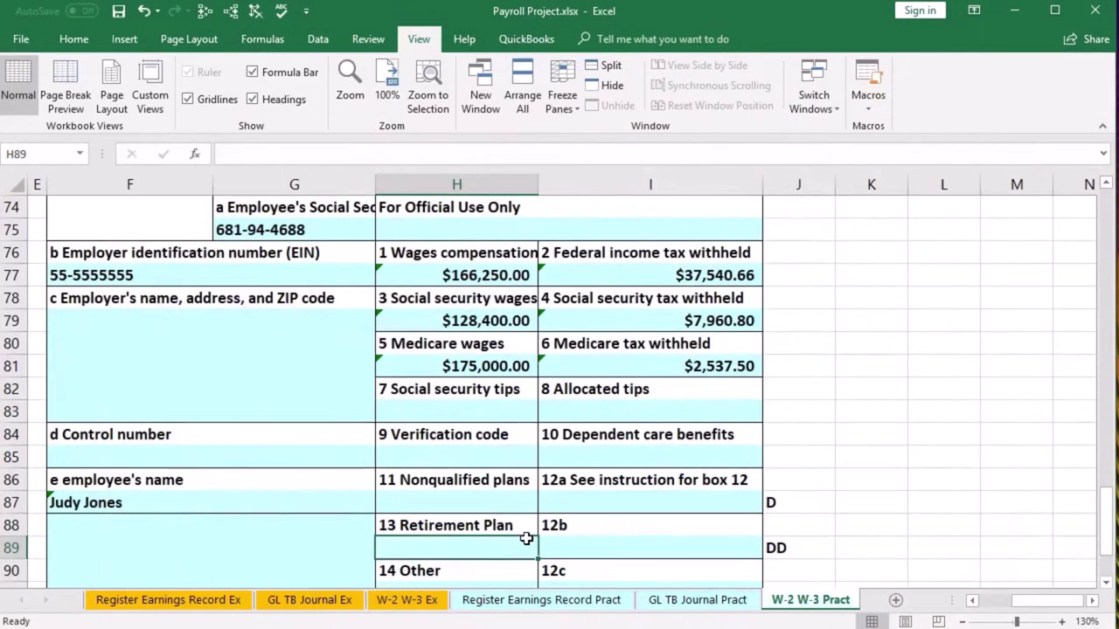
text(x)
Fill box 12a in I87, beside code D, with the 401(k) total AS30 from Register Earnings Record Pract.
click(601, 509)
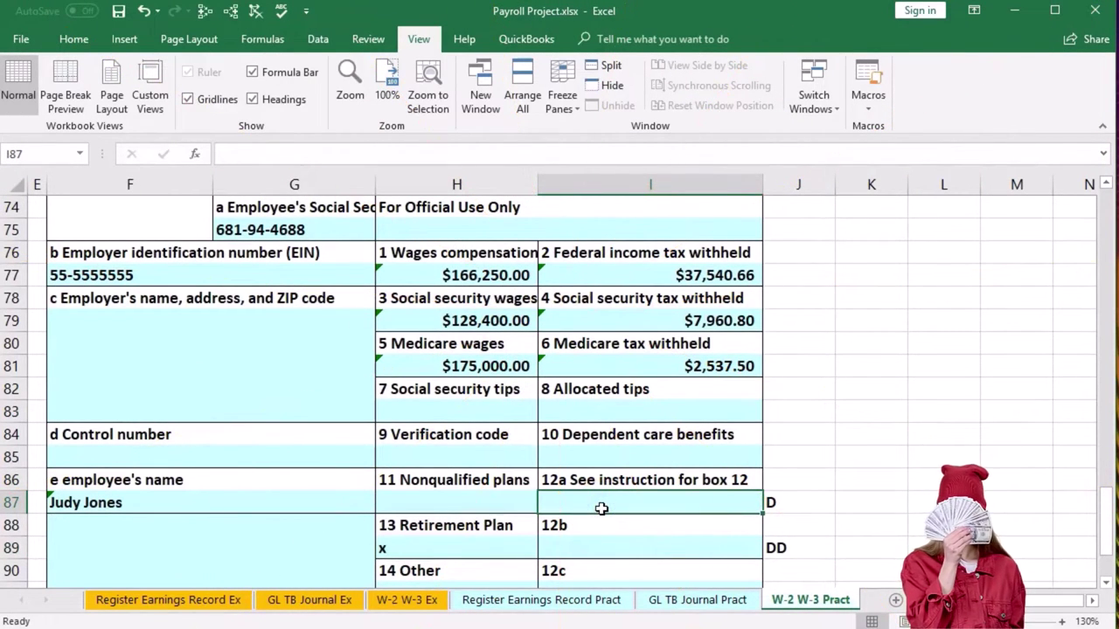
text(=)
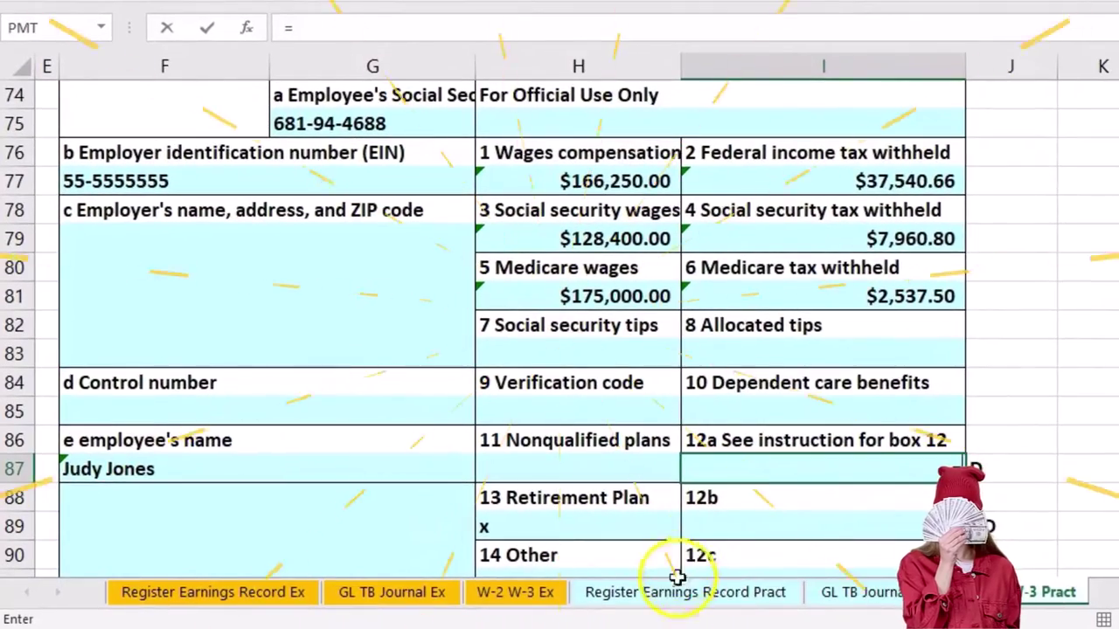
click(680, 592)
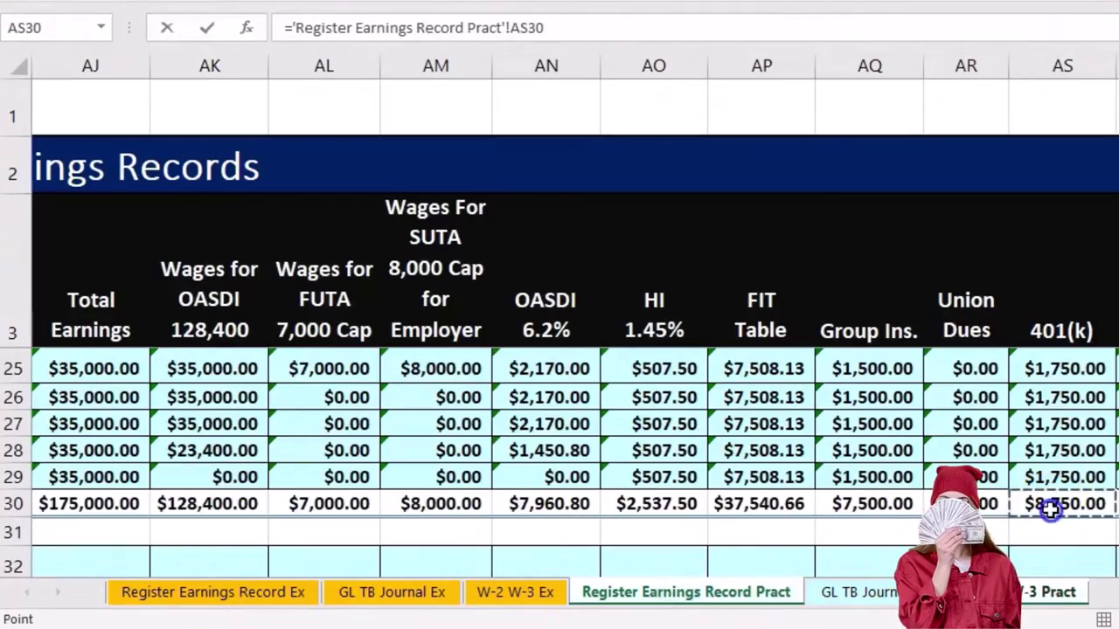
key(Return)
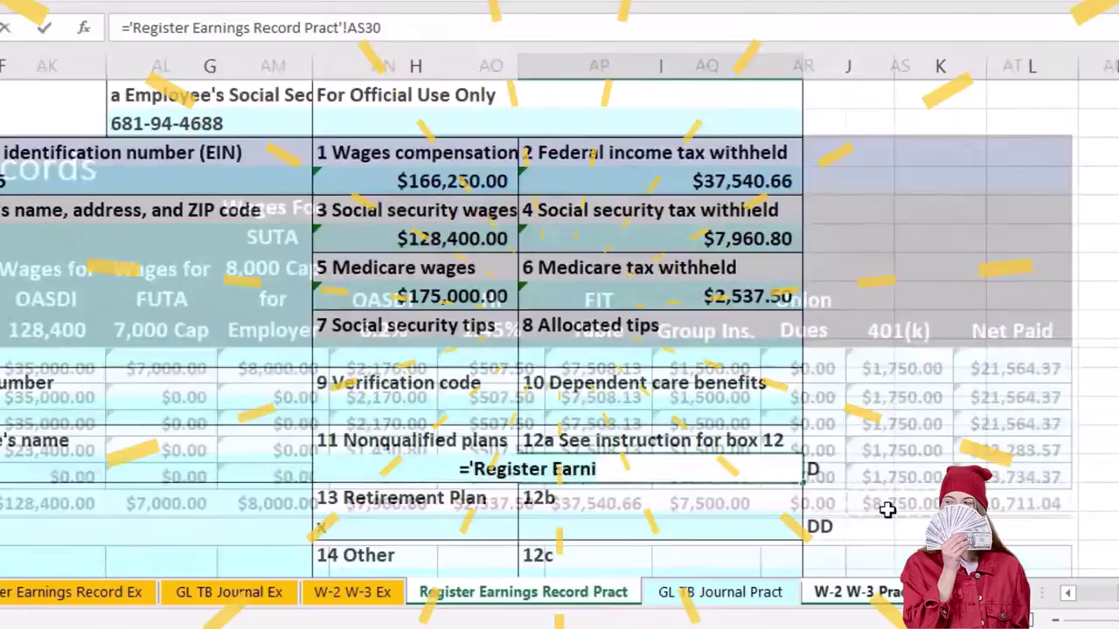
Return to the W-3 form at the start of the W-2 W-3 Pract sheet and examine its wage and tax boxes.
key(Down)
key(Down)
key(Down)
key(Down)
key(Down)
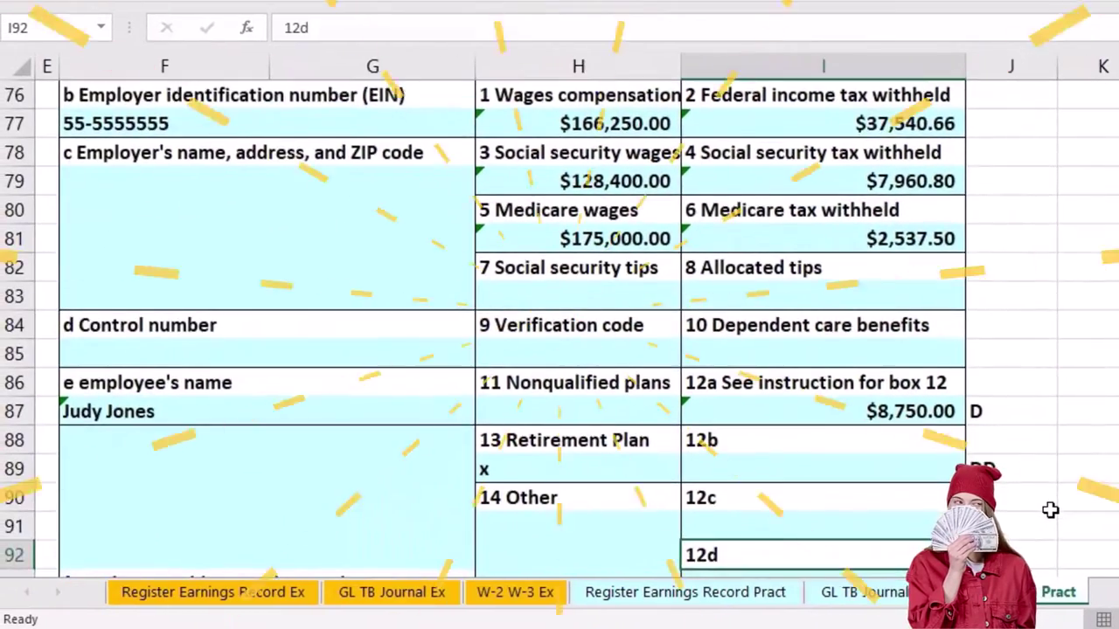
key(Home)
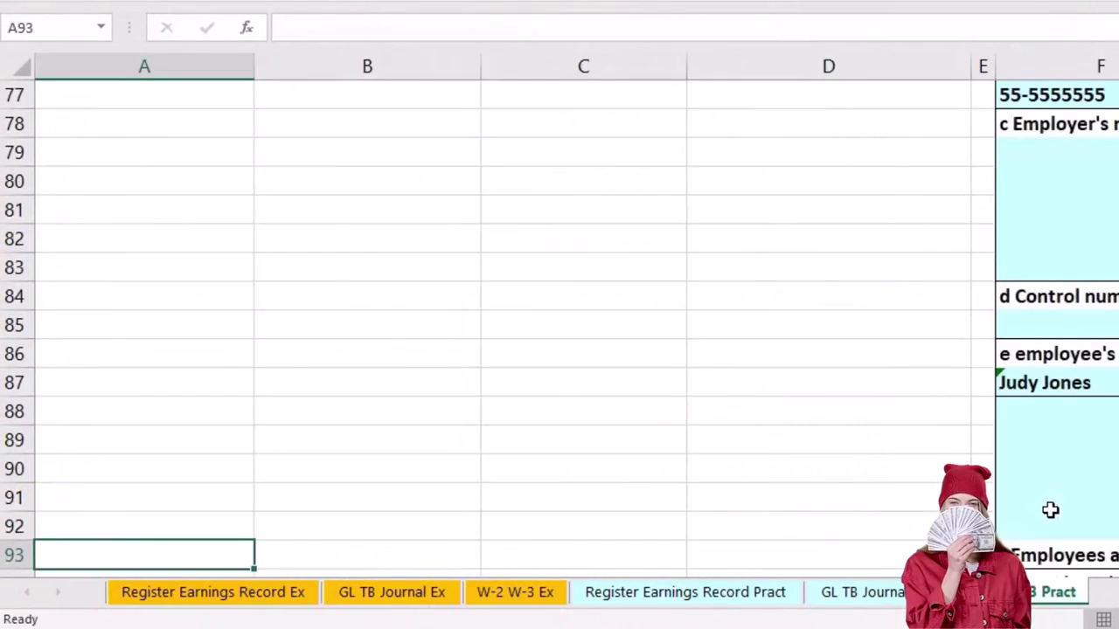
key(Page_Up)
key(Page_Up)
key(Page_Up)
key(Page_Up)
key(Page_Up)
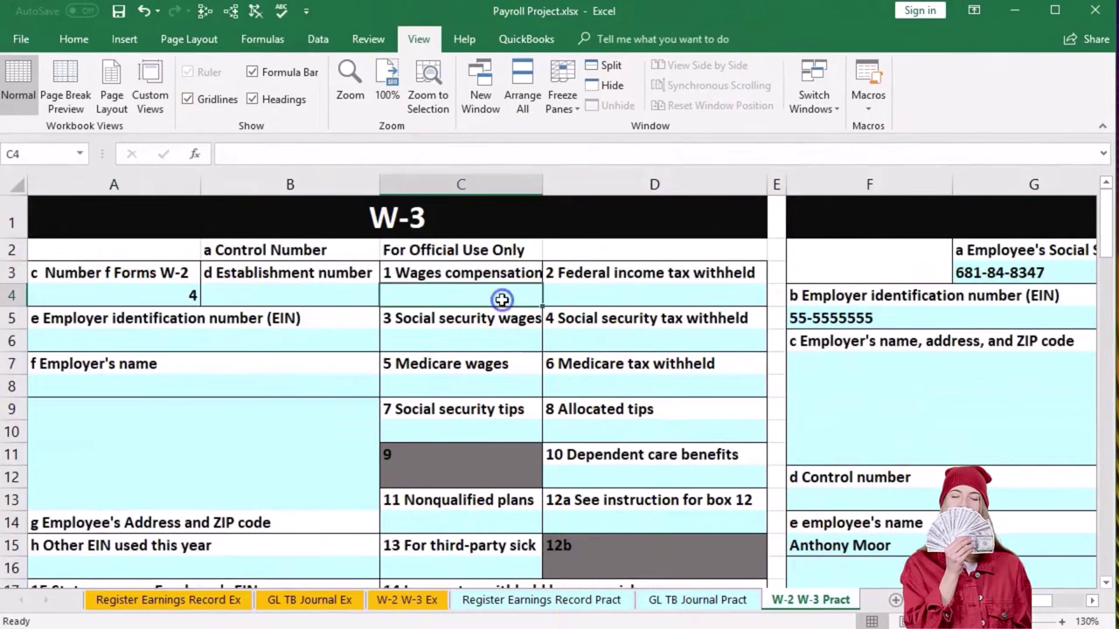
click(483, 381)
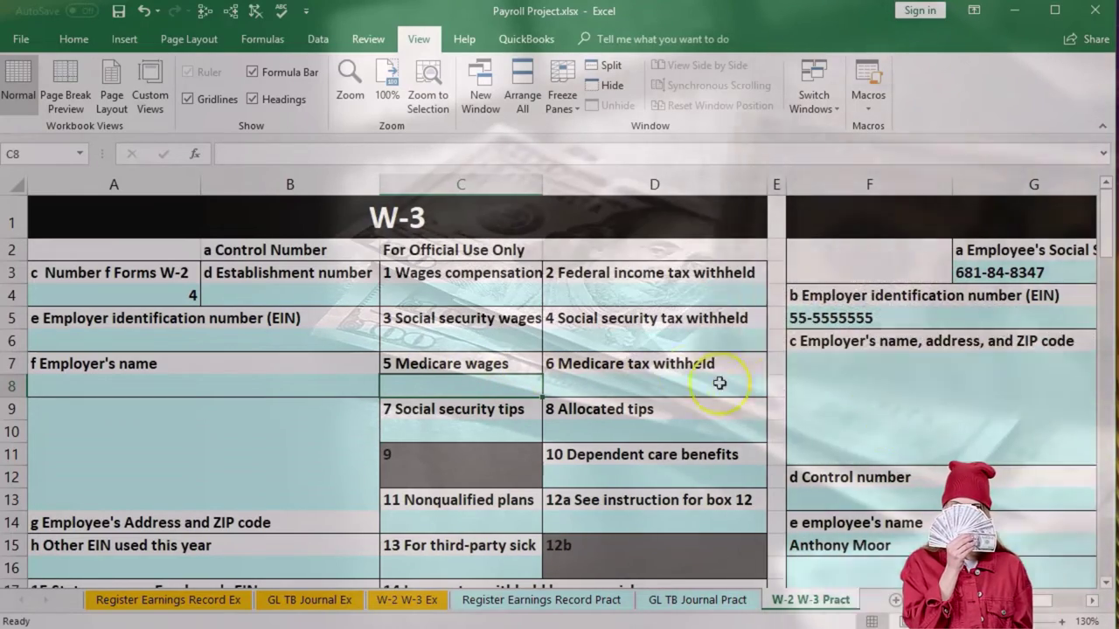
Fill W-3 box 1 wages in C4 by summing box 1 of the four W-2s: H5, H29, H53 and H77.
click(476, 295)
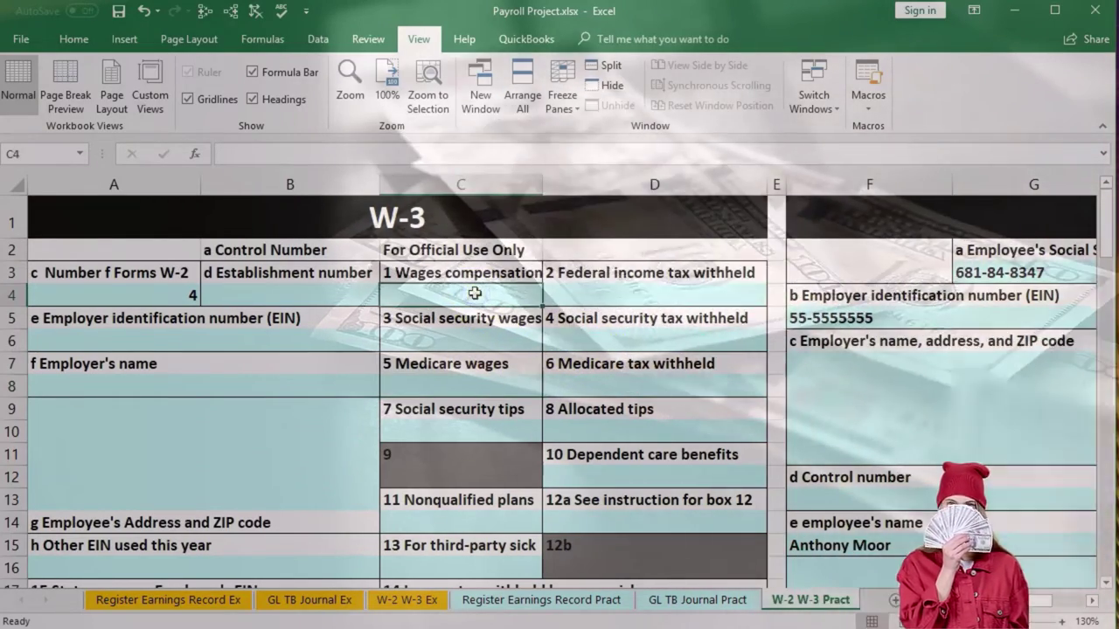
text(=)
click(1092, 601)
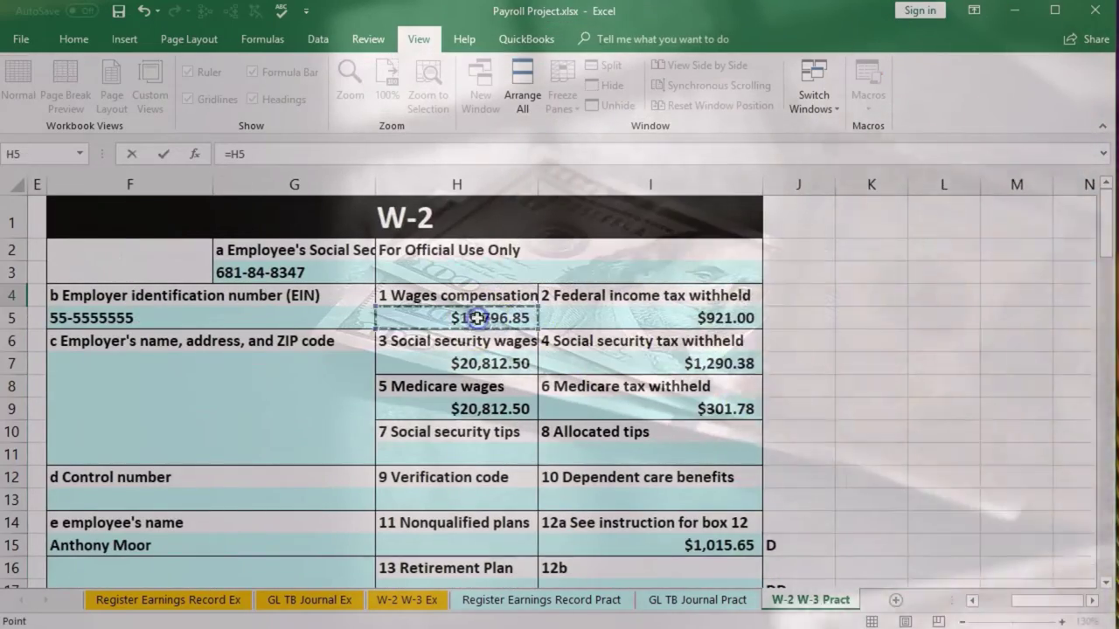
text(+)
scroll(593, 432, down, 5)
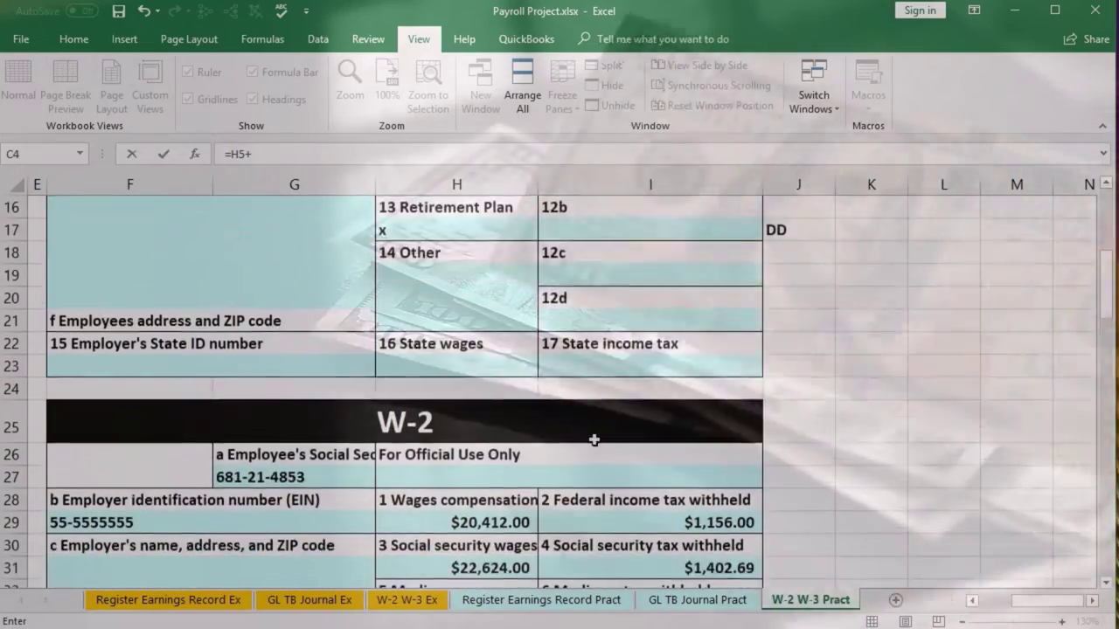
scroll(593, 440, down, 1)
click(498, 454)
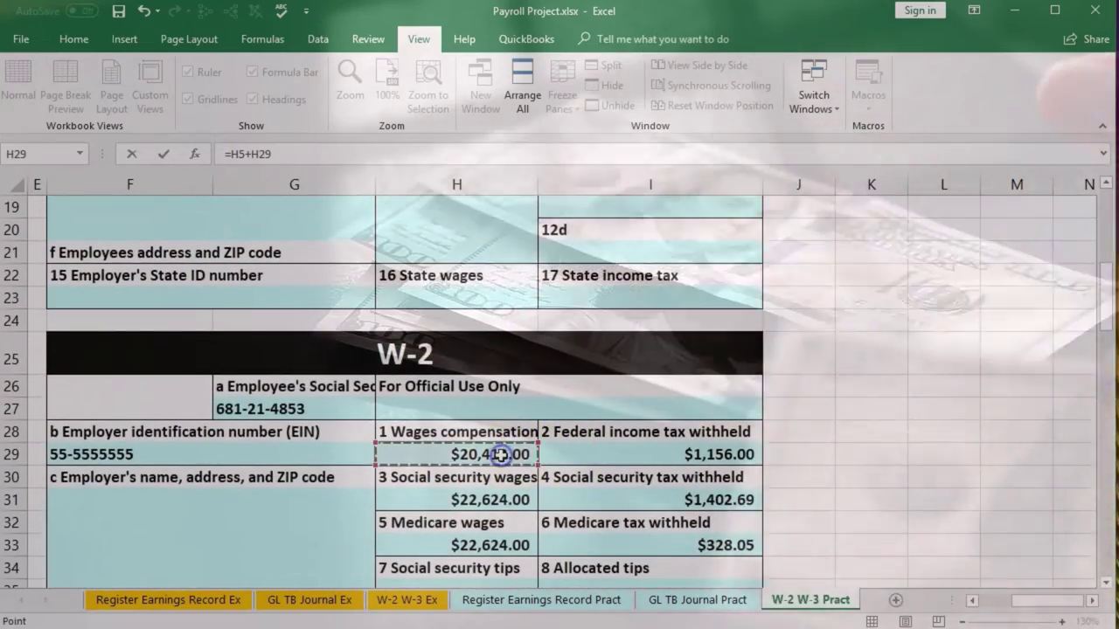
text(+)
scroll(500, 454, down, 4)
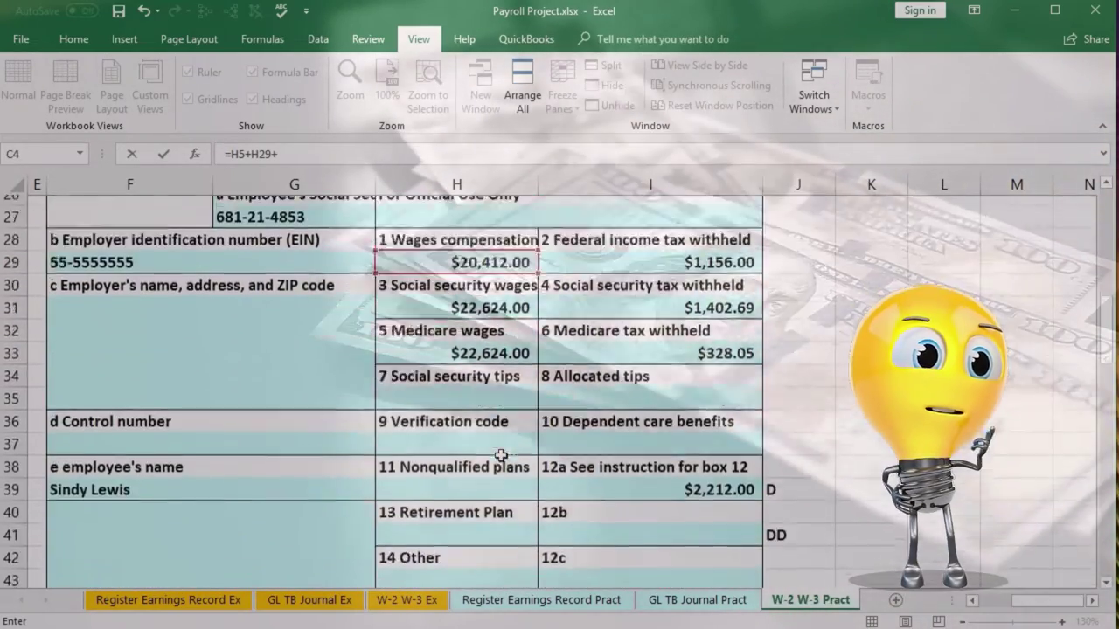
scroll(501, 455, down, 4)
click(500, 454)
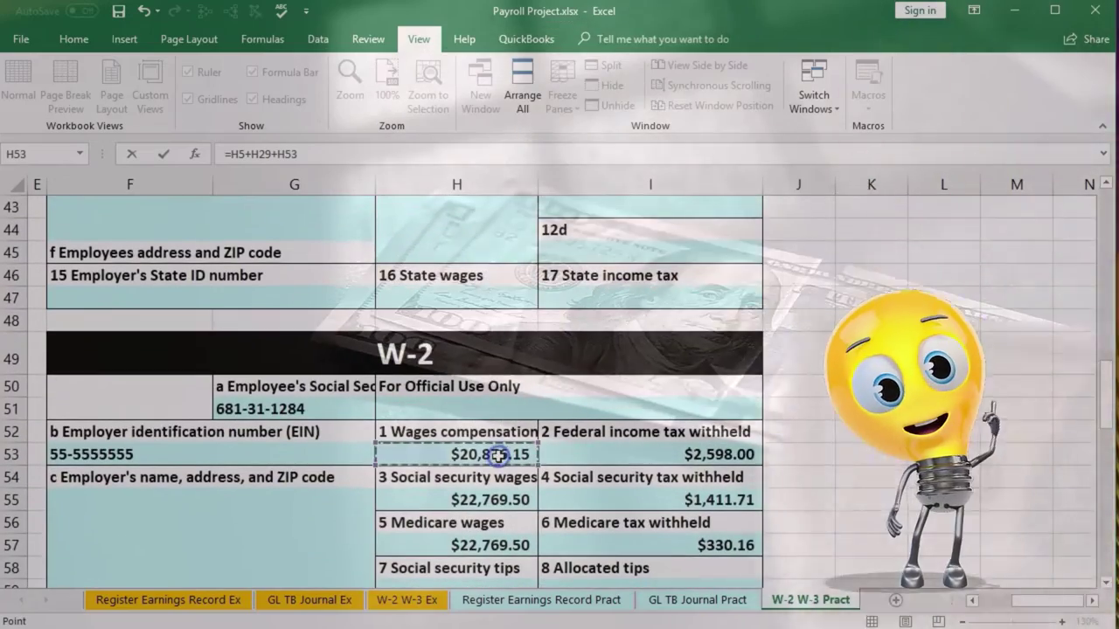
text(+)
scroll(499, 456, down, 7)
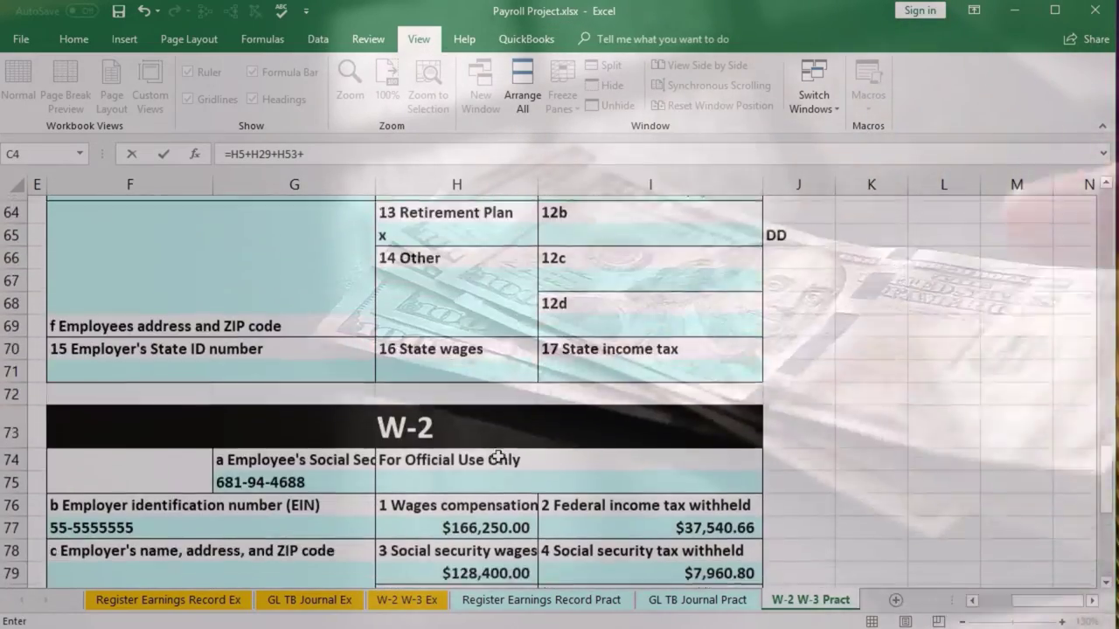
scroll(498, 456, down, 2)
click(500, 455)
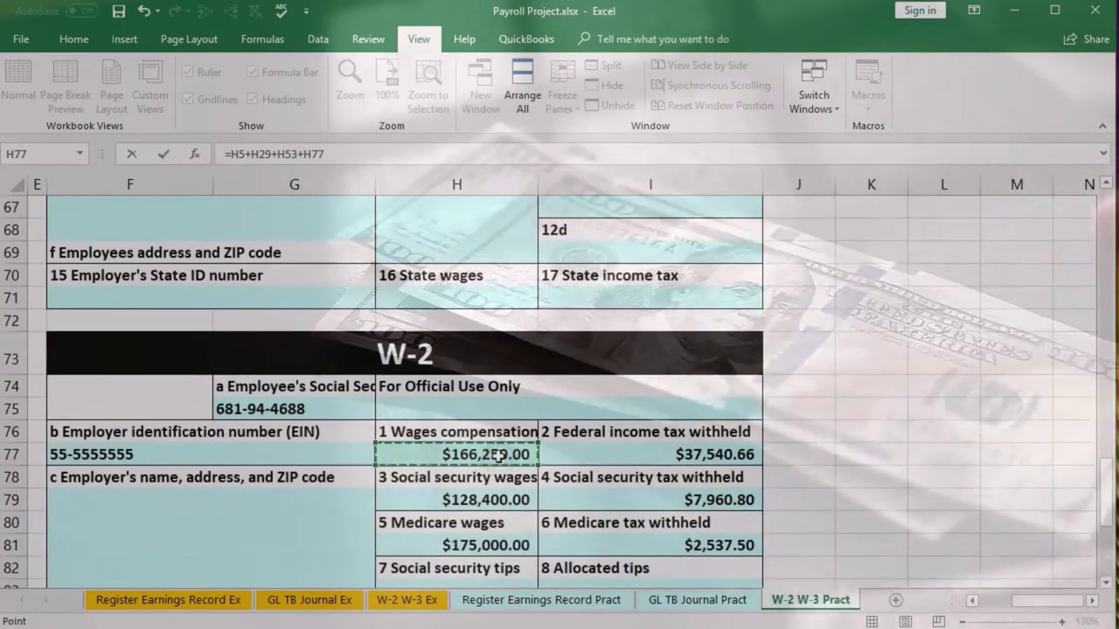
key(Return)
Return to W-3 box 1 in C4 and check its formula and amount.
key(Up)
key(Up)
key(Left)
key(Left)
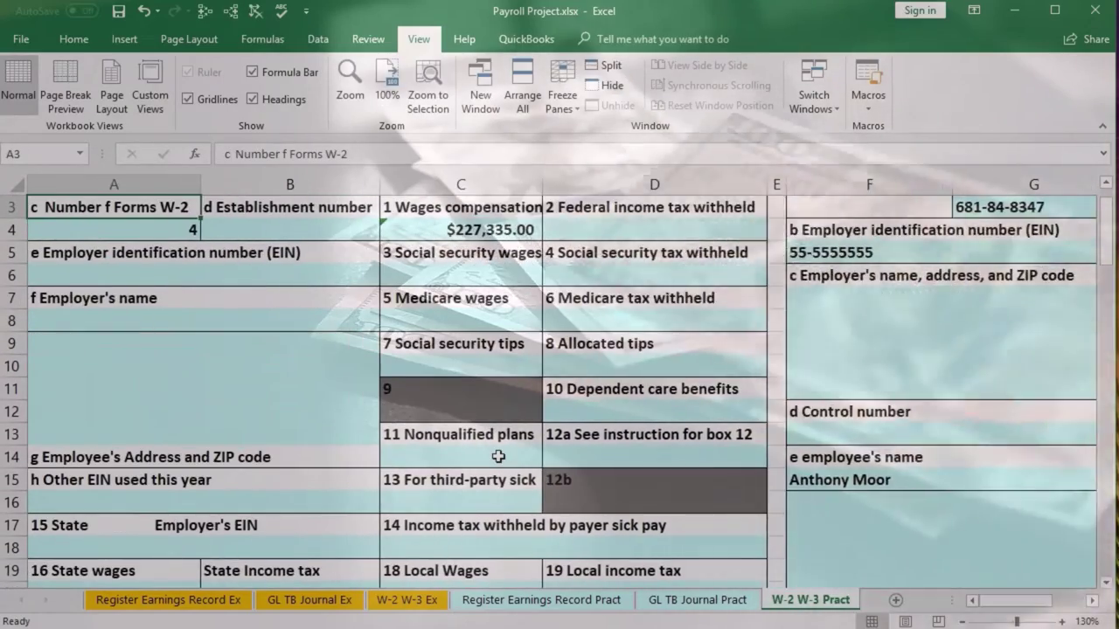
key(Up)
key(Down)
key(Right)
key(Right)
key(Down)
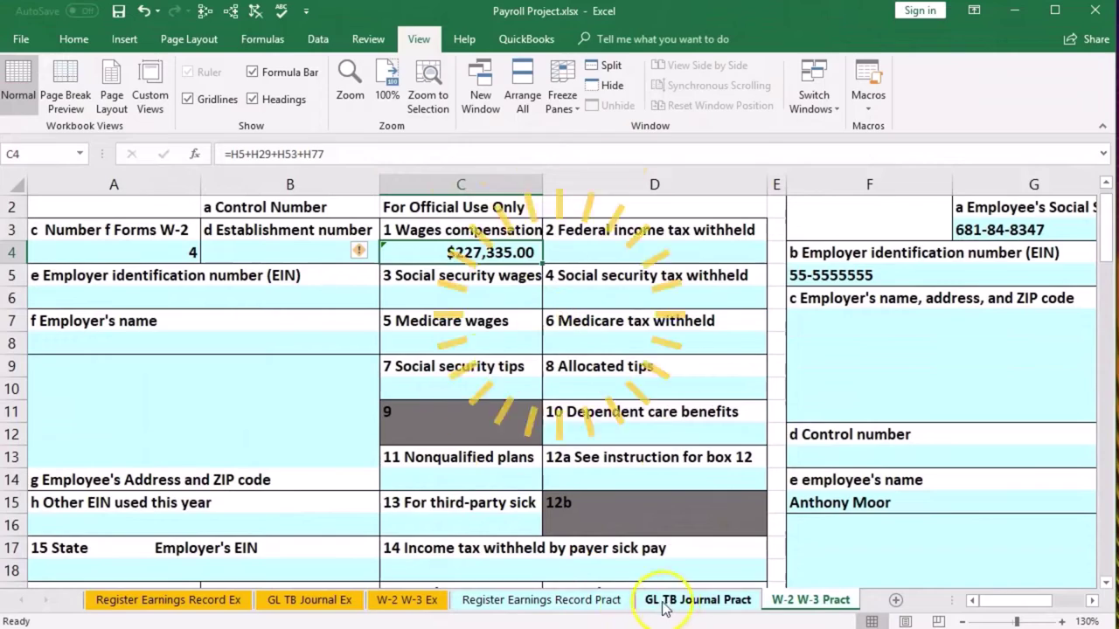
Bring up the row 34 grand totals on Register Earnings Record Pract, closing the Calculator window in the way.
click(559, 599)
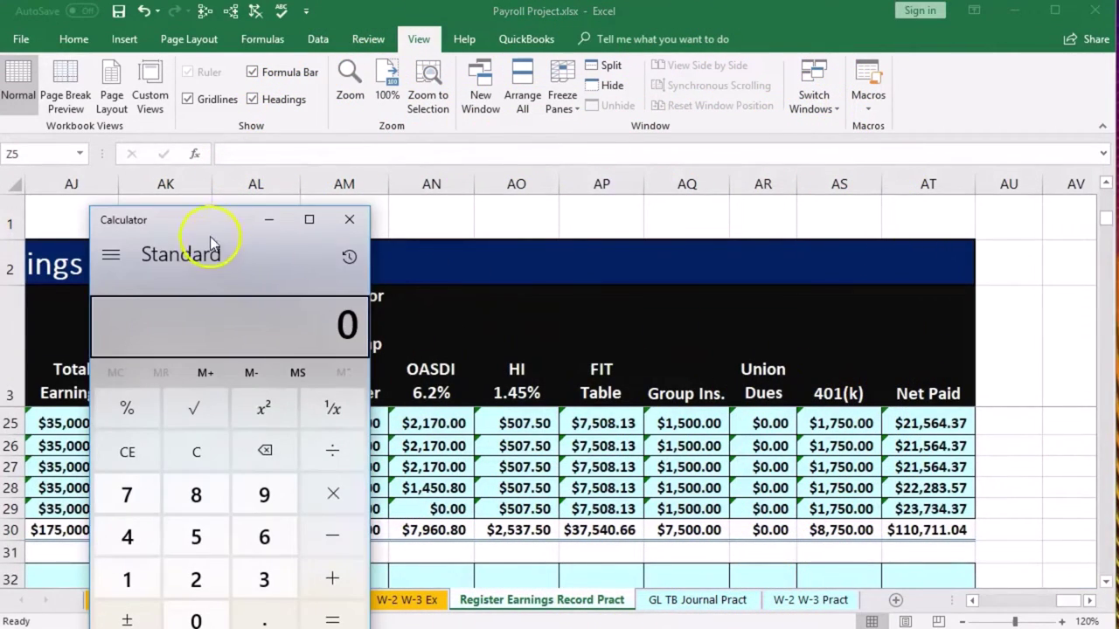
key(alt+F4)
scroll(642, 454, down, 5)
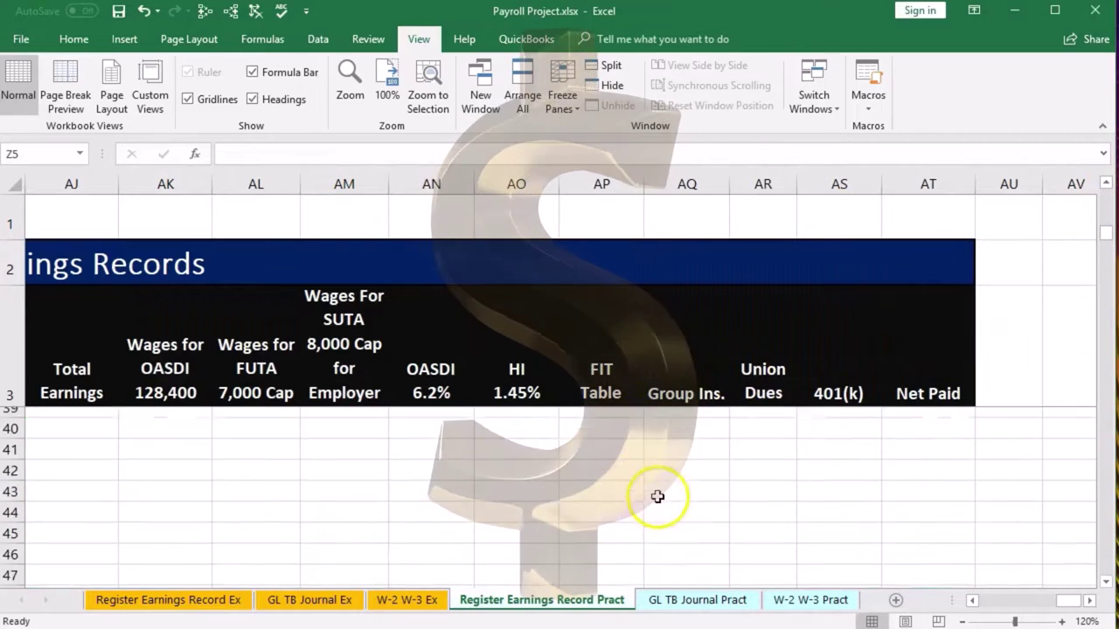
scroll(653, 492, up, 3)
click(658, 506)
key(Left)
key(Left)
key(Left)
key(Left)
key(Left)
key(Left)
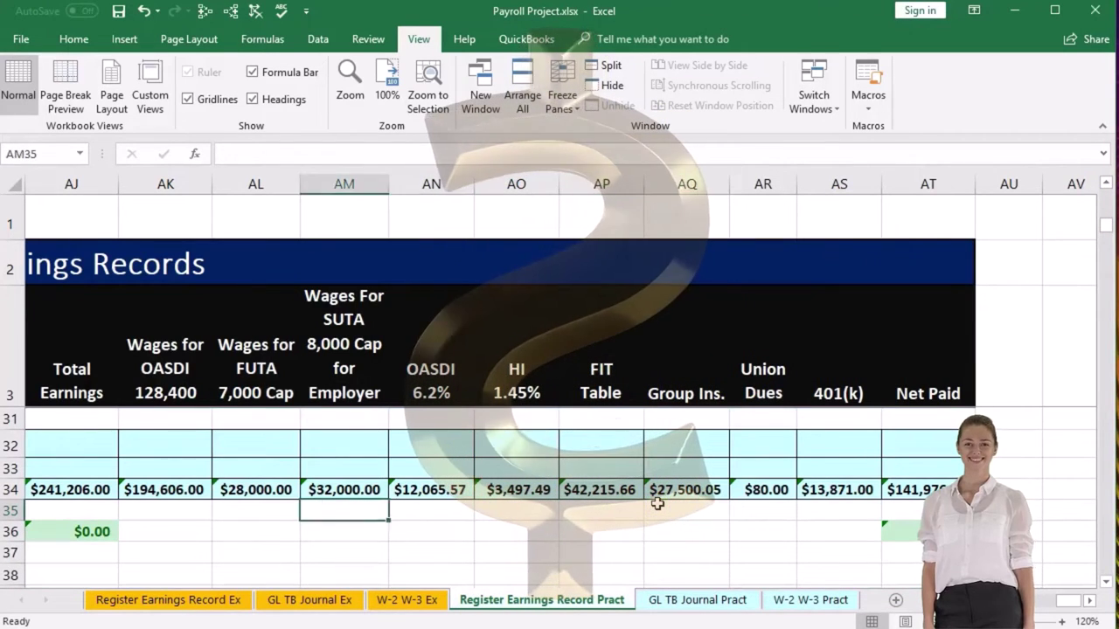
Subtract the 401(k) total 13871 from total earnings 241206 in Calculator to verify W-3 box 1.
key(XF86Calculator)
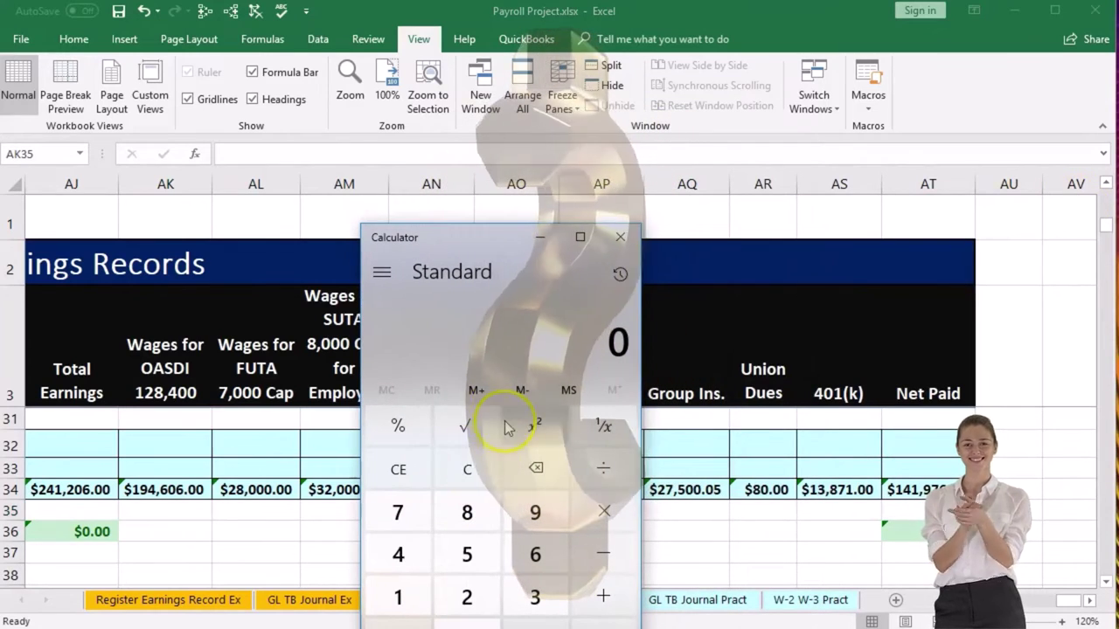
text(241206)
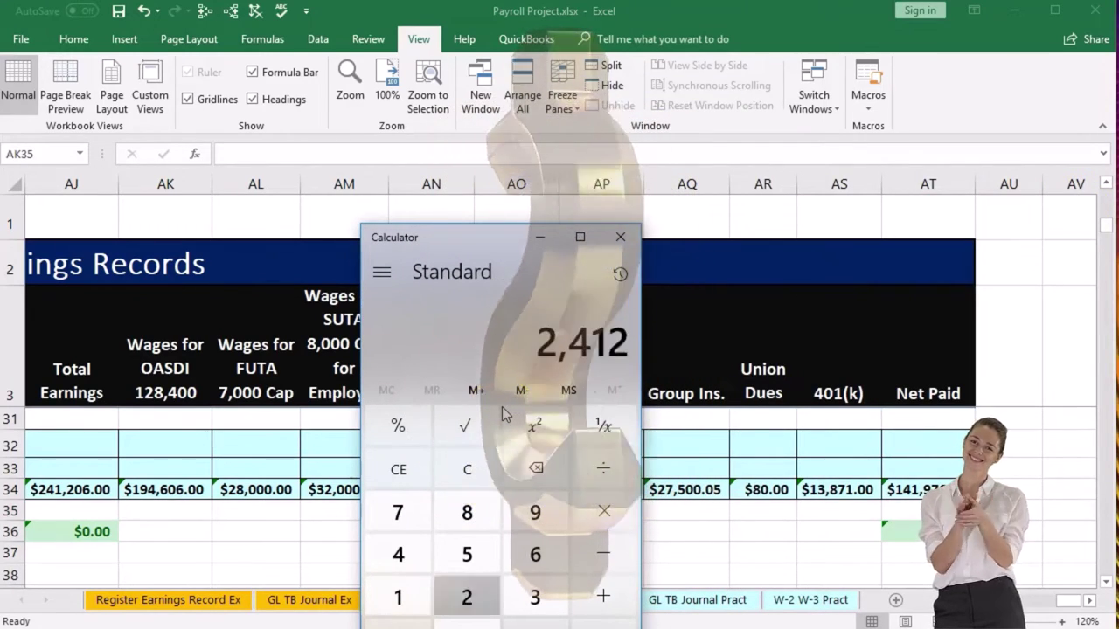
key(minus)
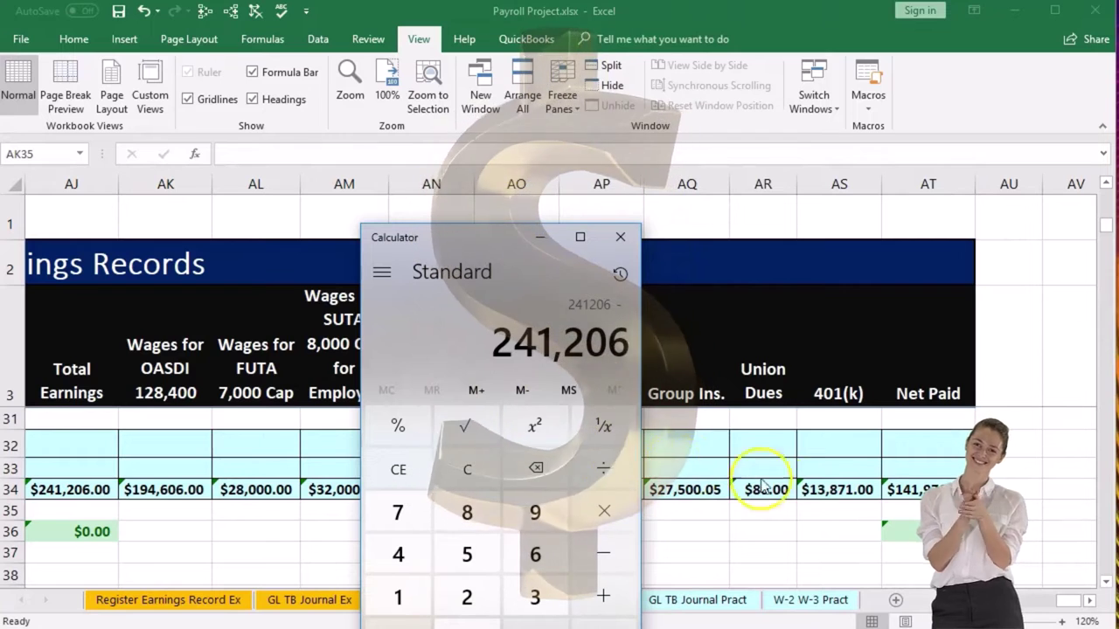
text(13871)
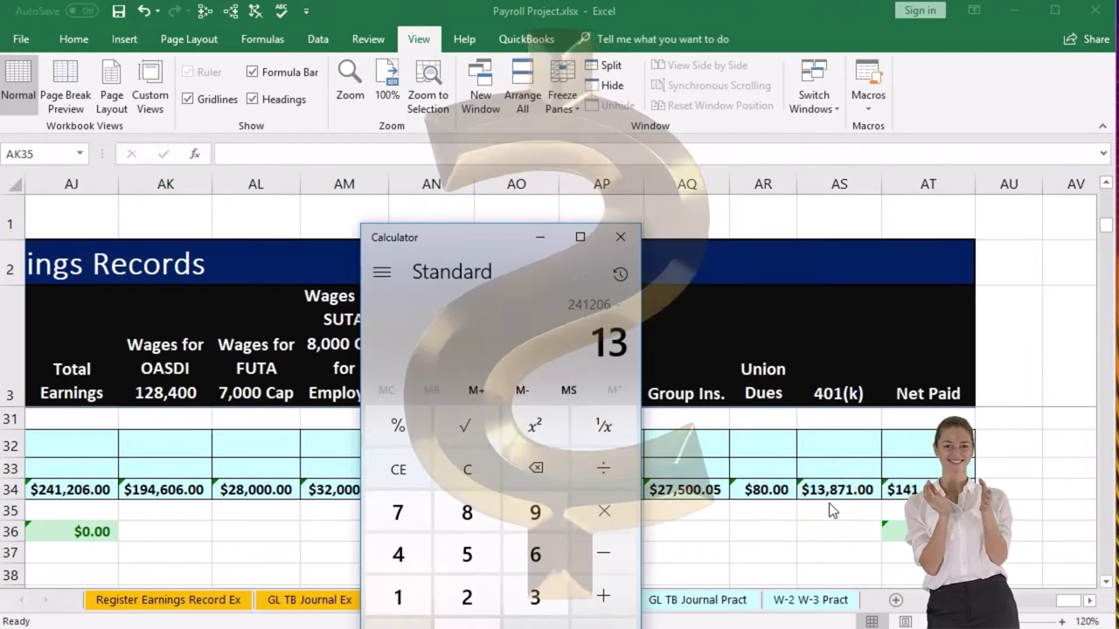
key(Return)
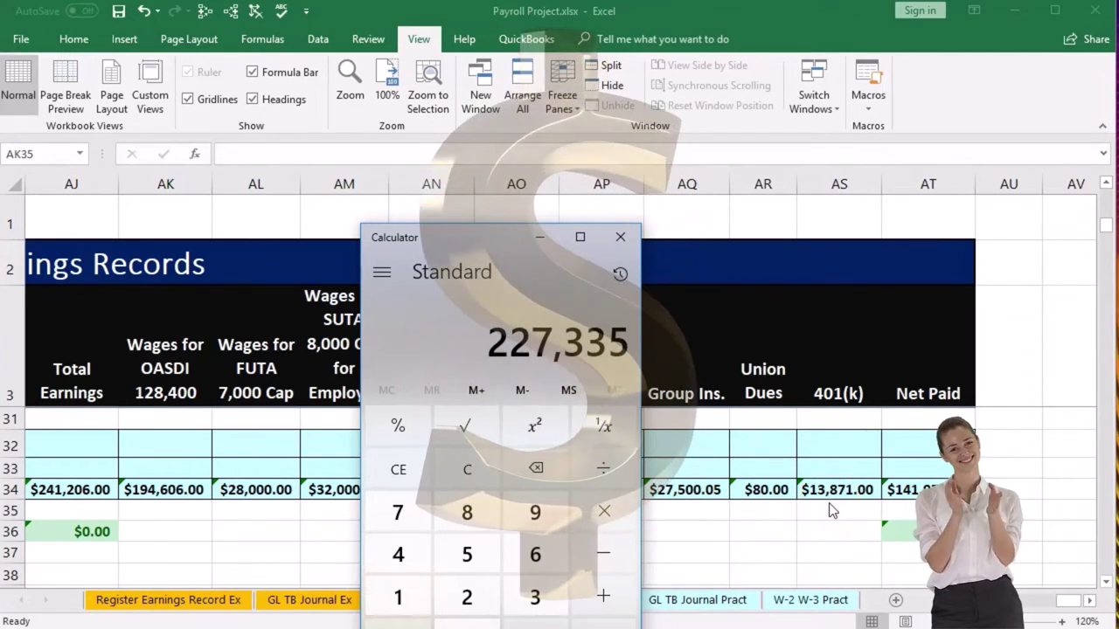
click(539, 237)
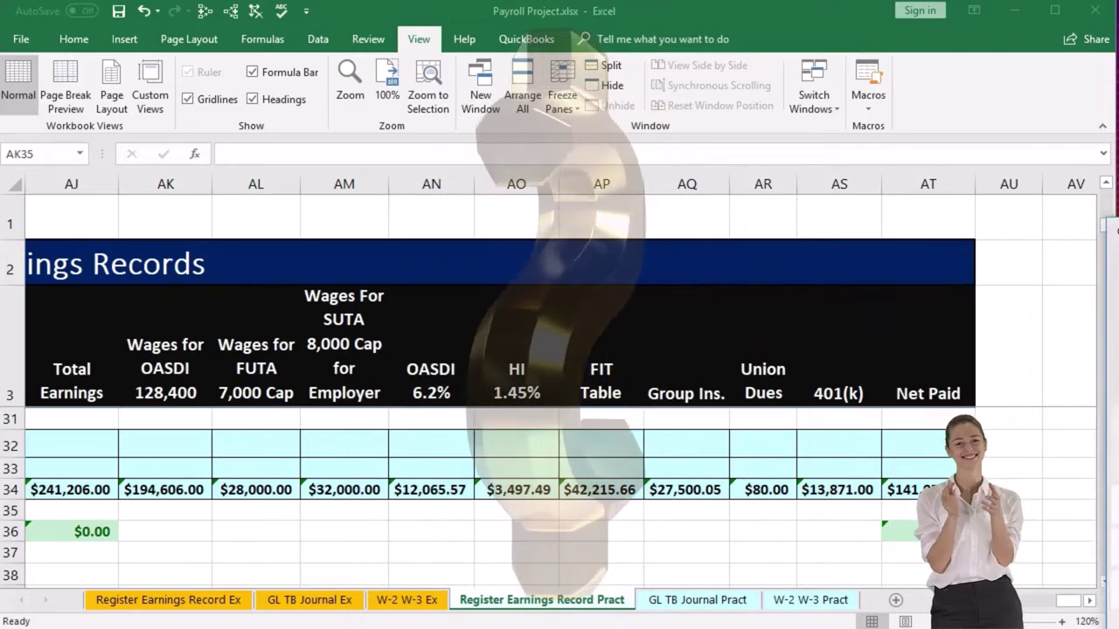
Fill W-3 box 2 federal income tax withheld in D4 of W-2 W-3 Pract by summing I5, I29, I53 and I77.
click(777, 600)
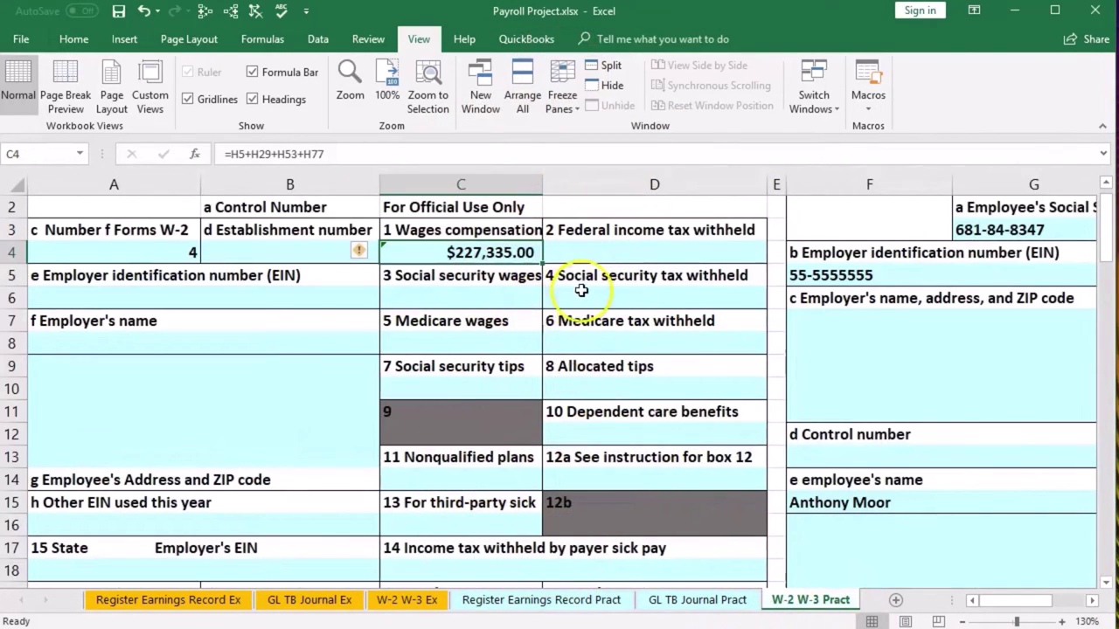
click(598, 253)
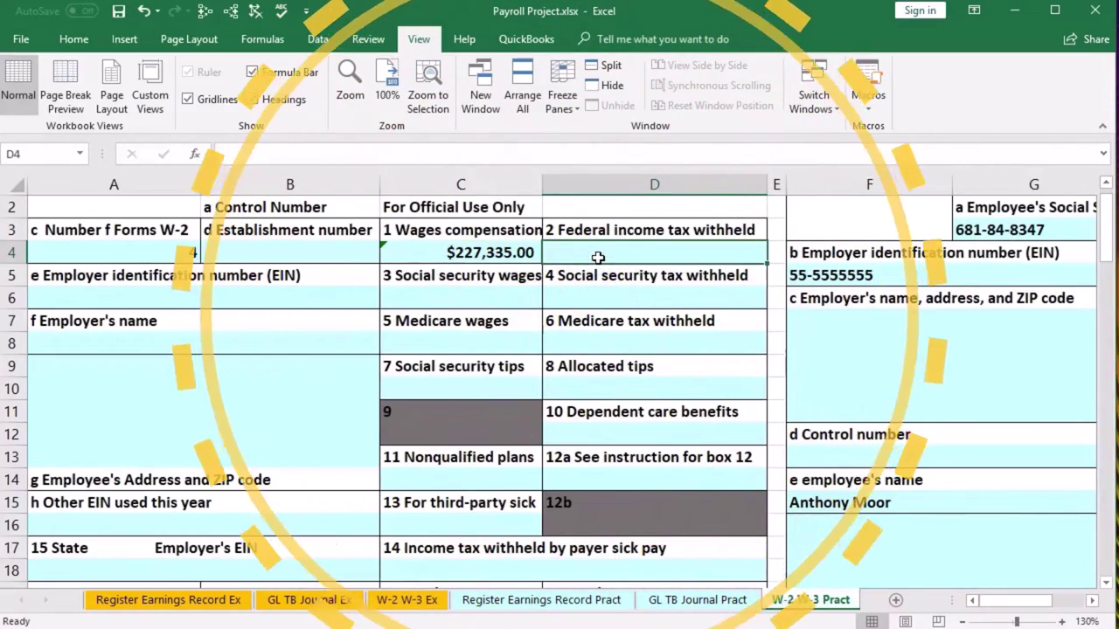
text(=)
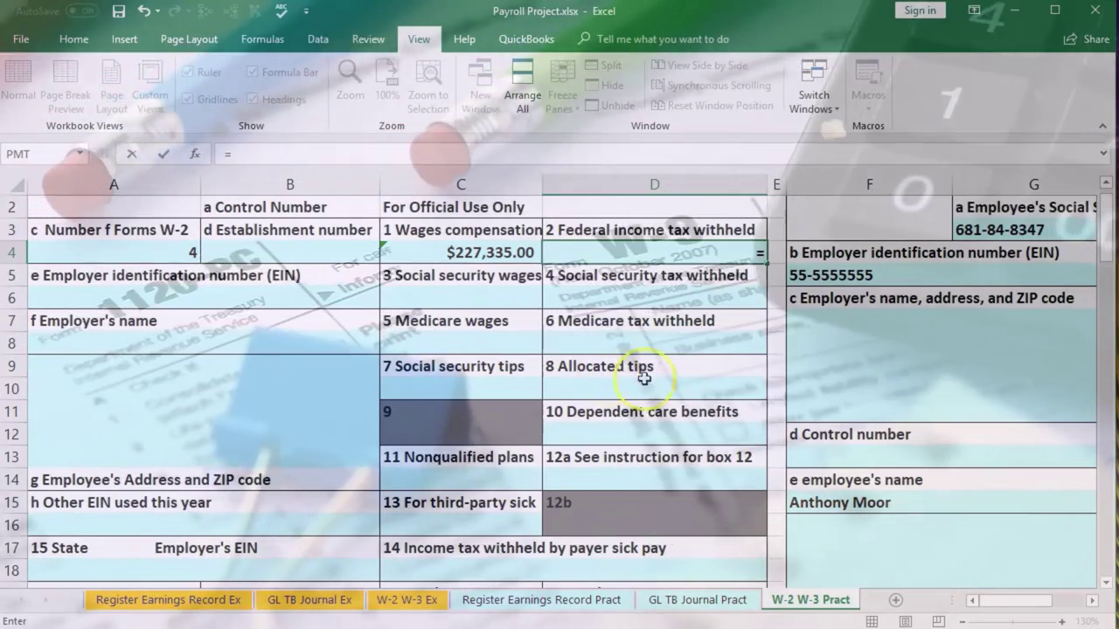
click(862, 322)
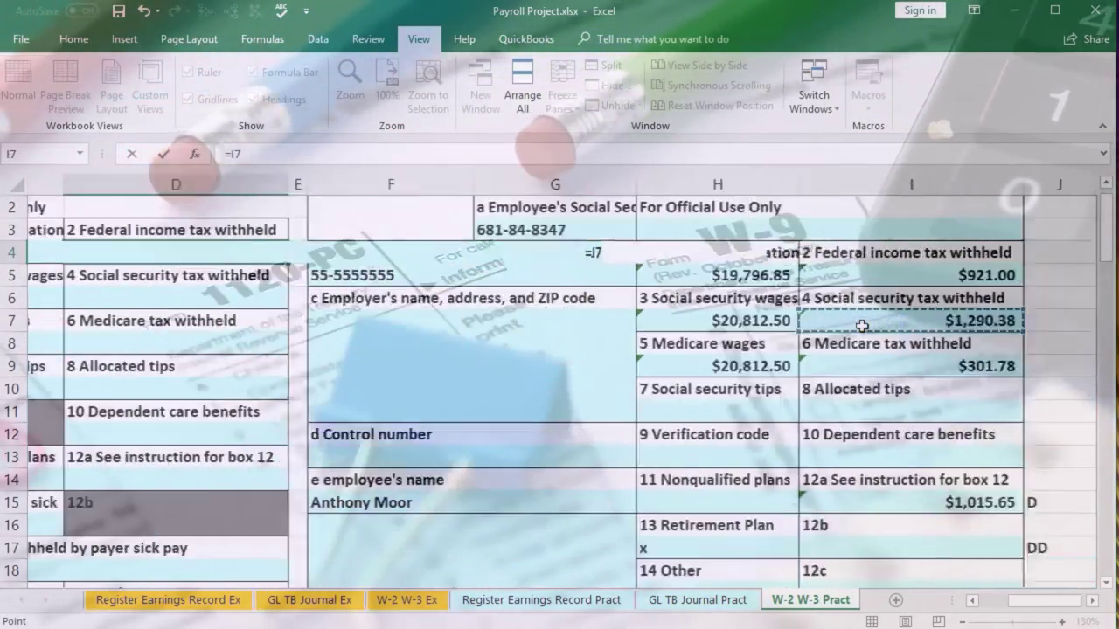
click(861, 326)
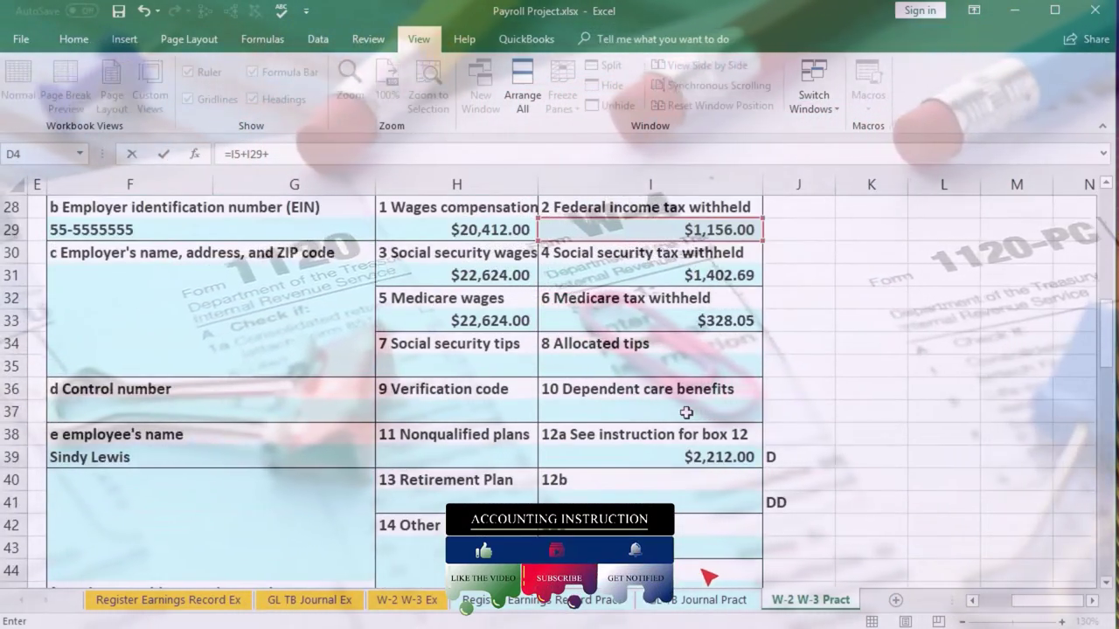
scroll(686, 412, down, 6)
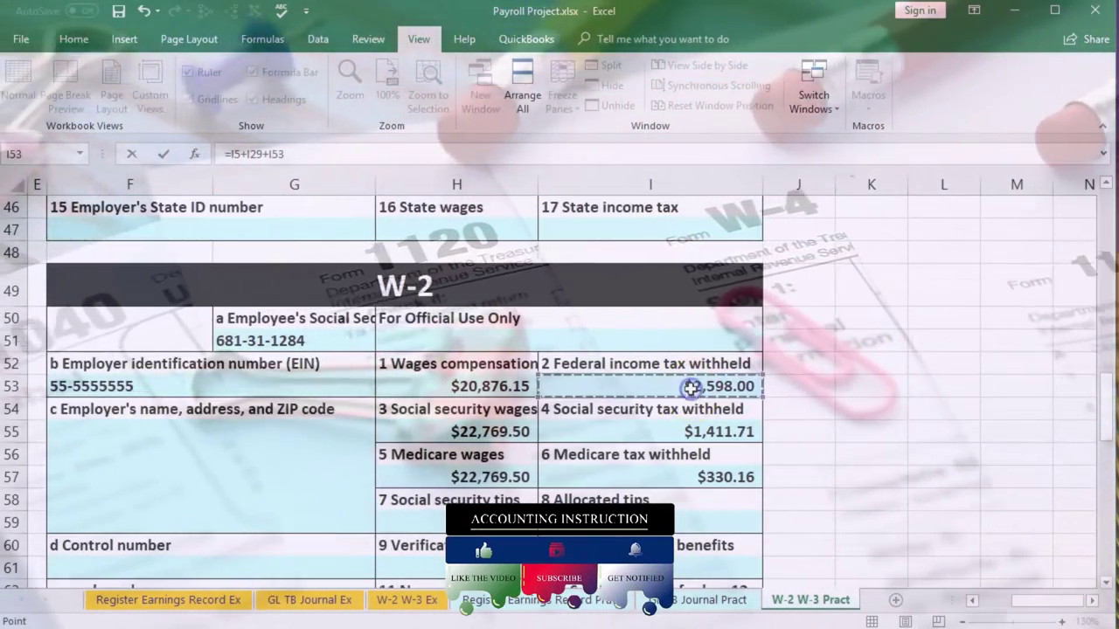
text(+)
scroll(699, 392, down, 7)
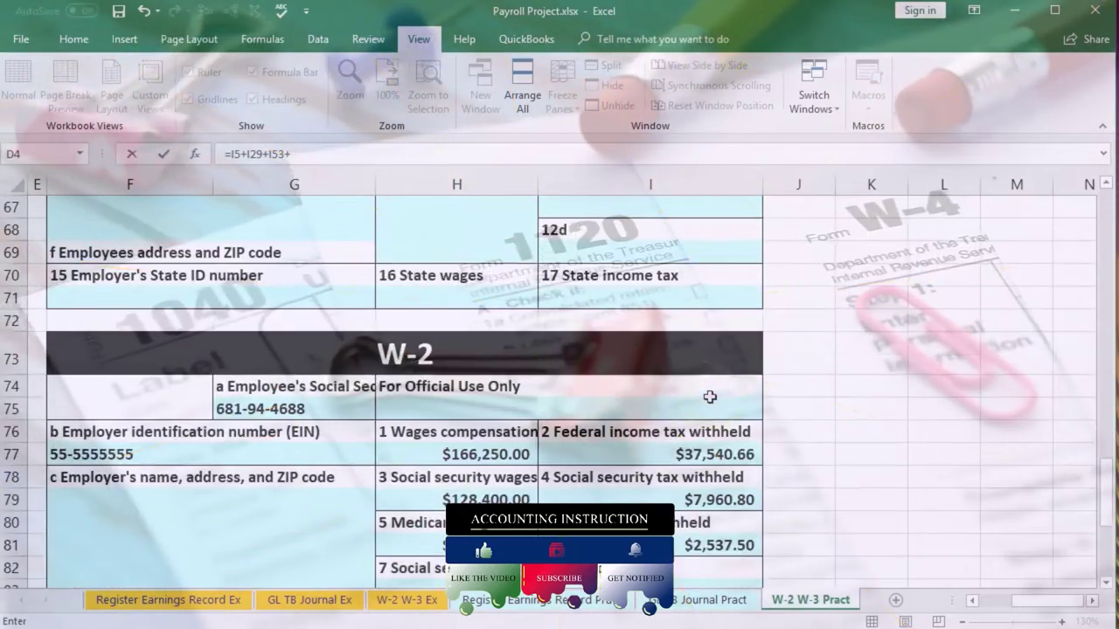
scroll(710, 396, down, 1)
click(710, 397)
key(Return)
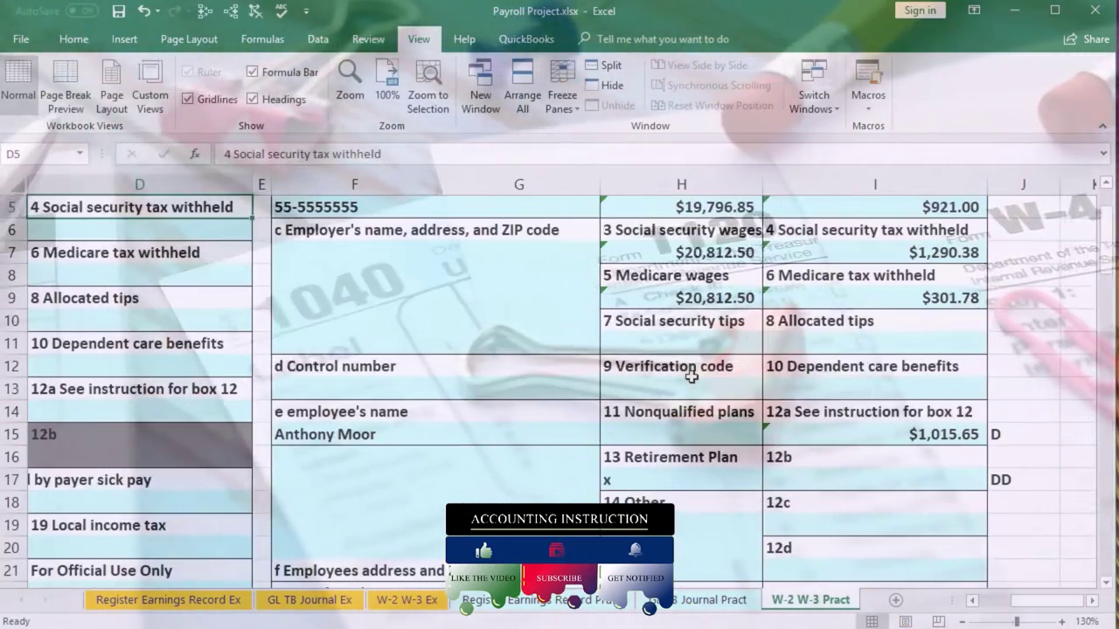
Return to W-3 box 2 in D4 and check its formula and amount.
key(Up)
key(Up)
key(Left)
key(Left)
key(Right)
key(Right)
key(Right)
key(Down)
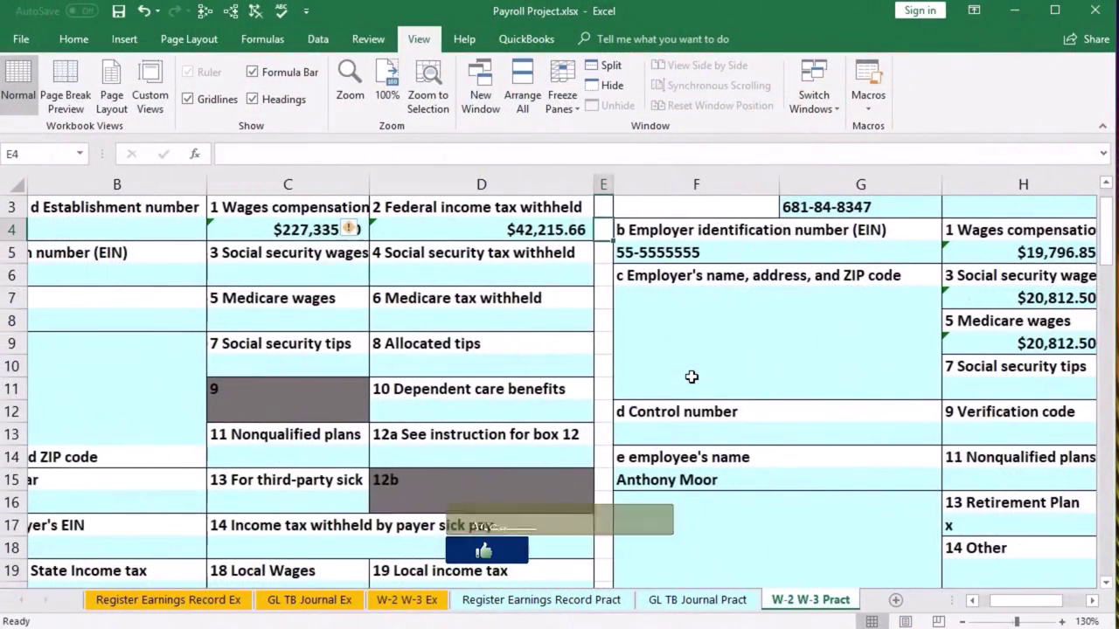
key(Left)
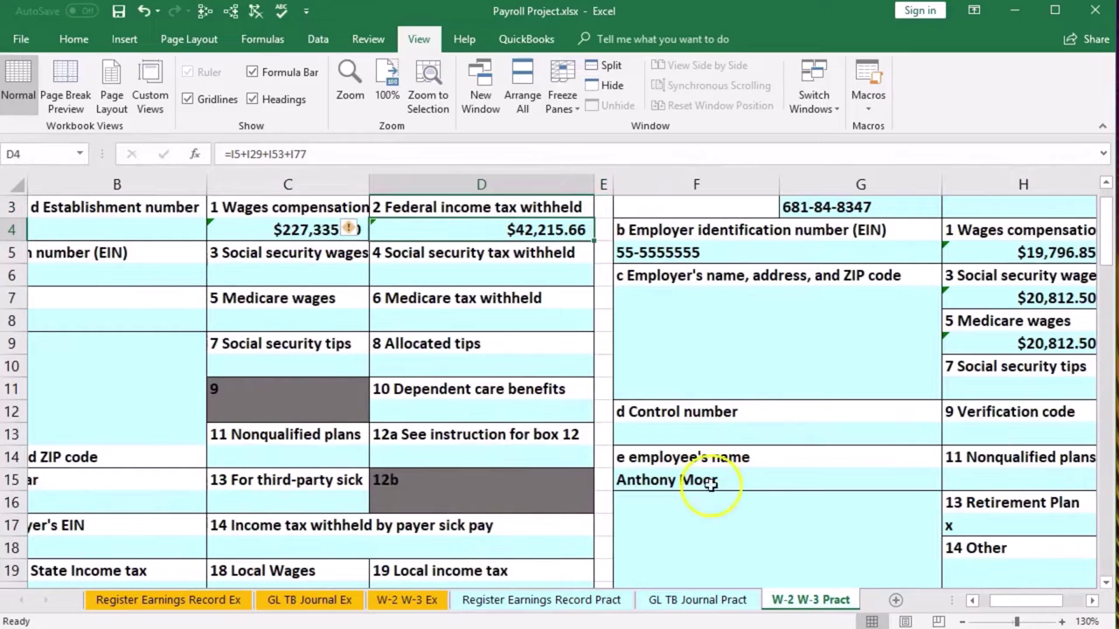
Compare W-3 box 2 with the FIT Table total AP34 on Register Earnings Record Pract.
click(576, 600)
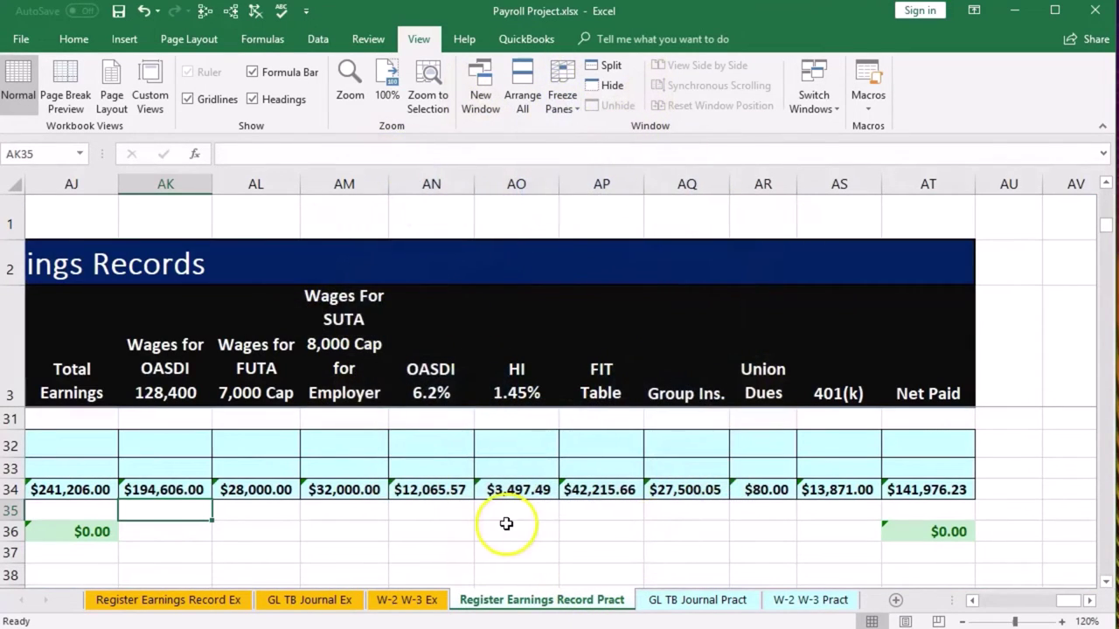
click(444, 491)
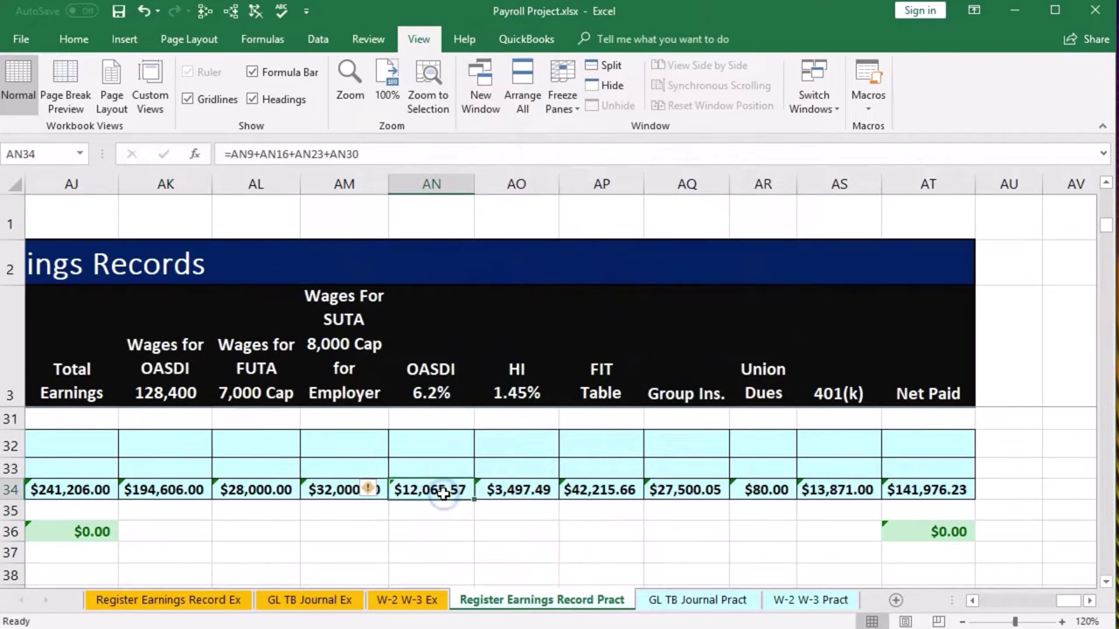
key(Right)
key(Right)
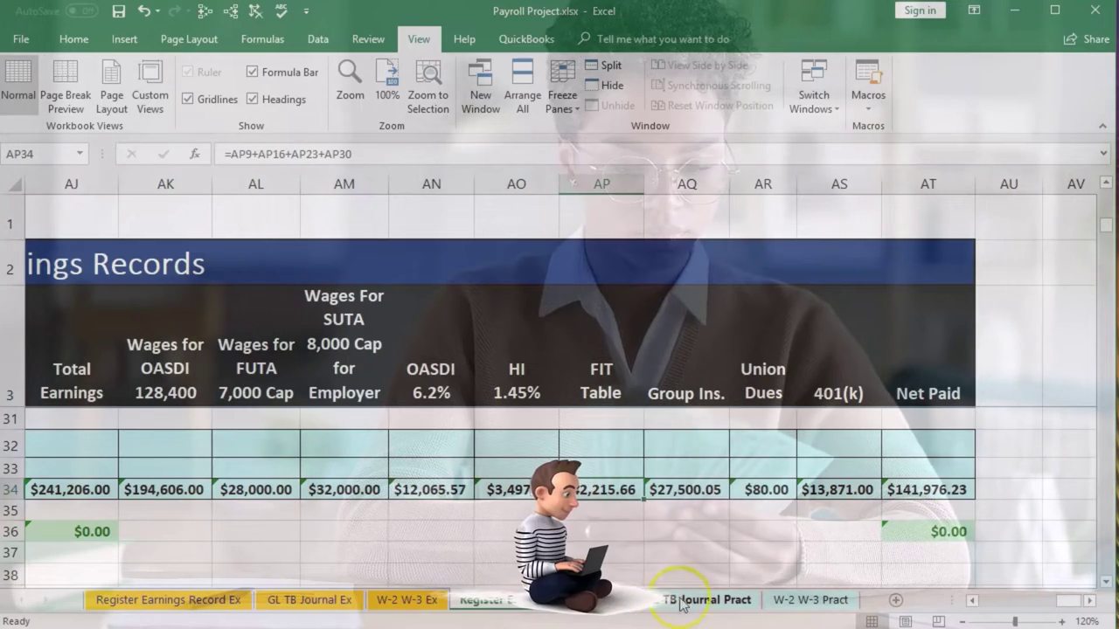
Fill W-3 box 3 social security wages in C6 of W-2 W-3 Pract by summing H7, H31, H55 and H79.
click(791, 599)
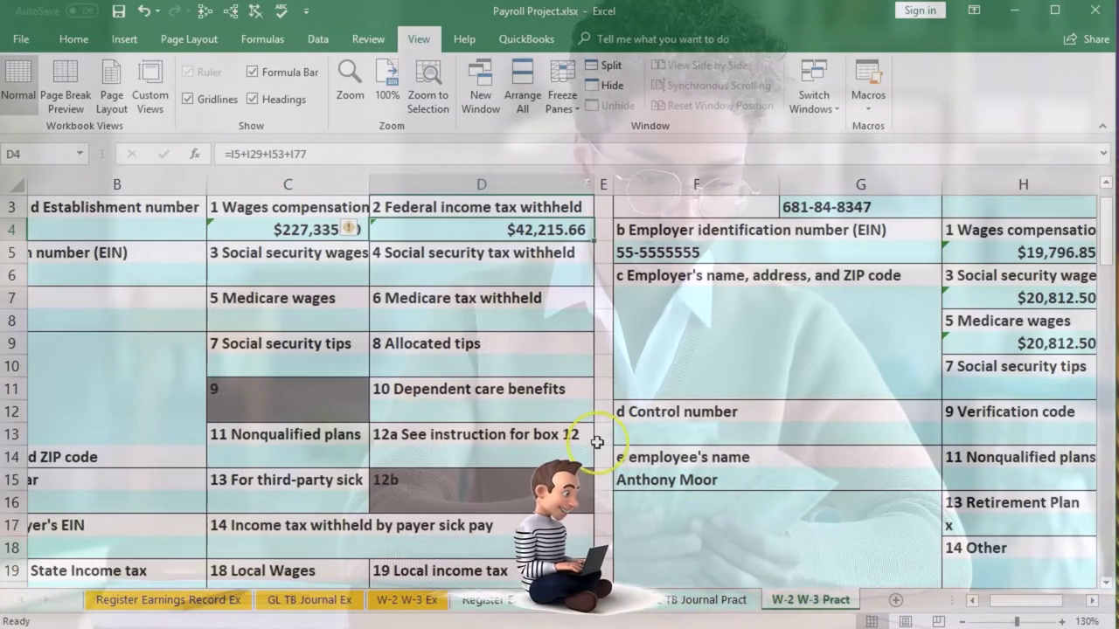
click(321, 275)
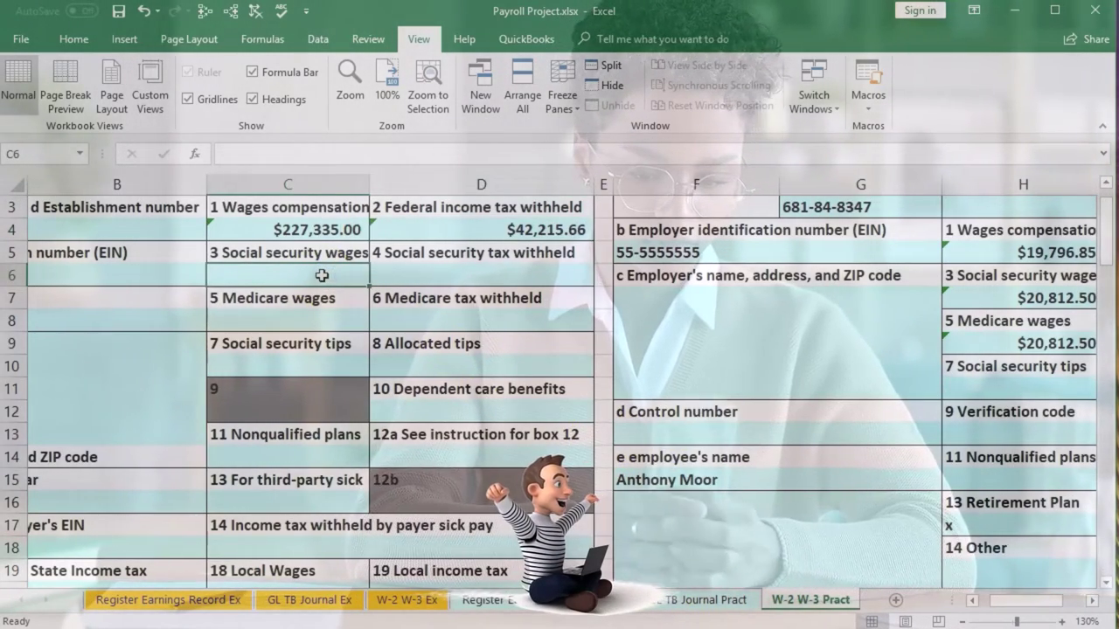
text(=)
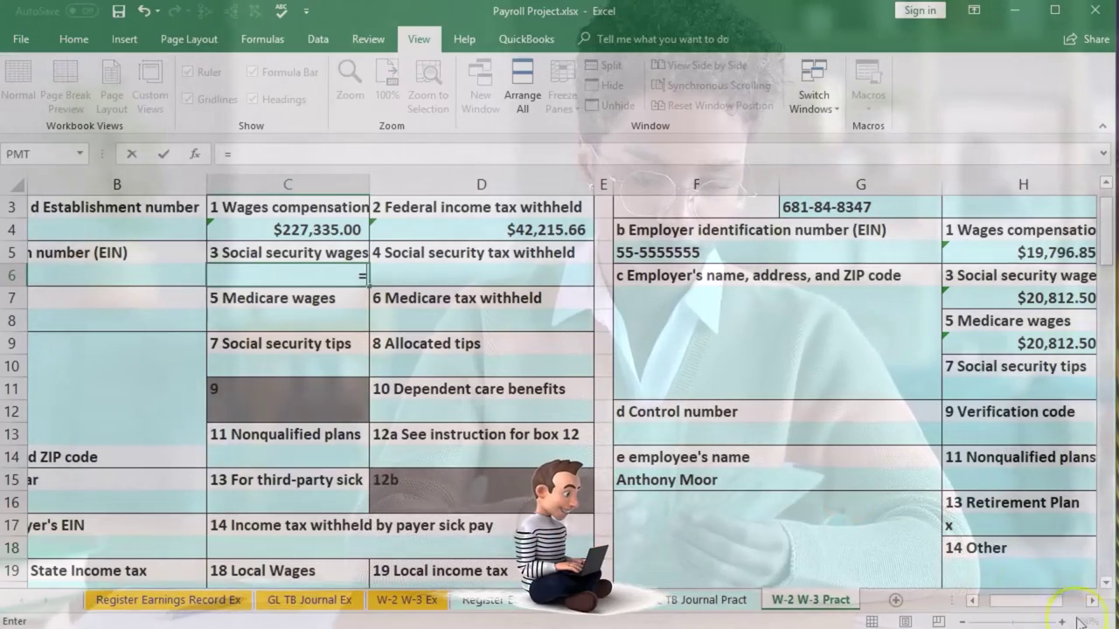
scroll(768, 437, right, 2)
scroll(767, 437, up, 1)
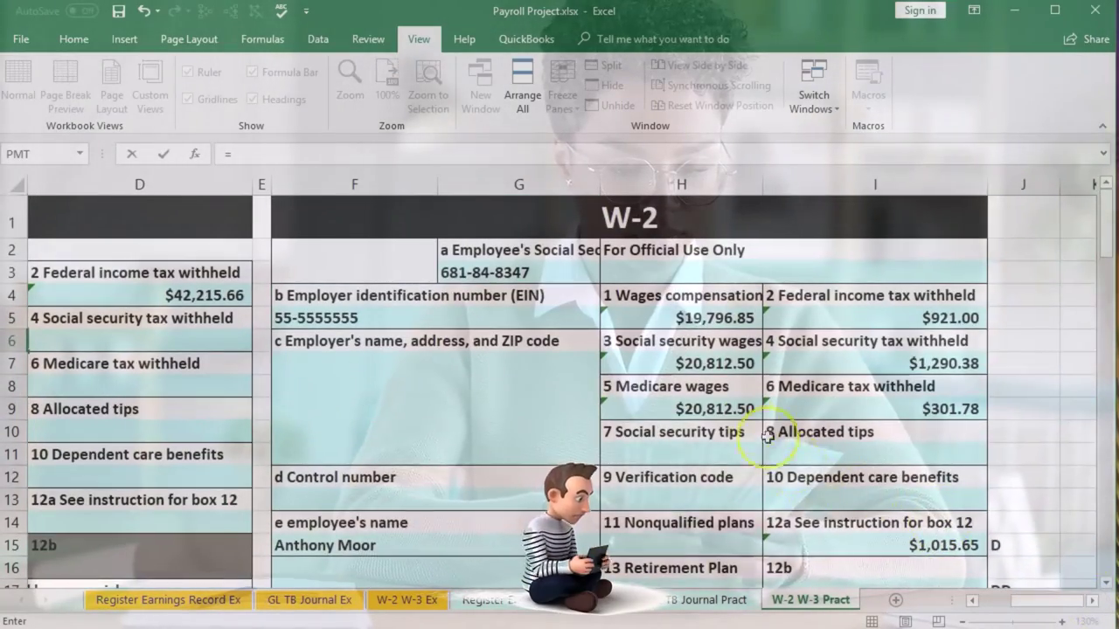
click(687, 362)
text(+)
scroll(699, 365, down, 2)
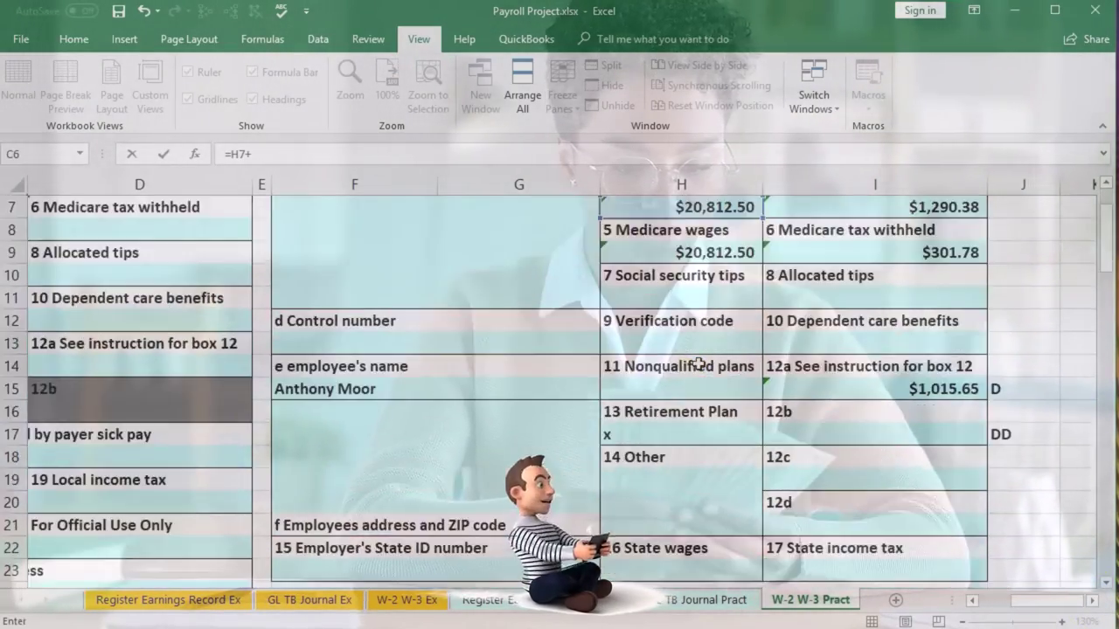
scroll(699, 366, down, 4)
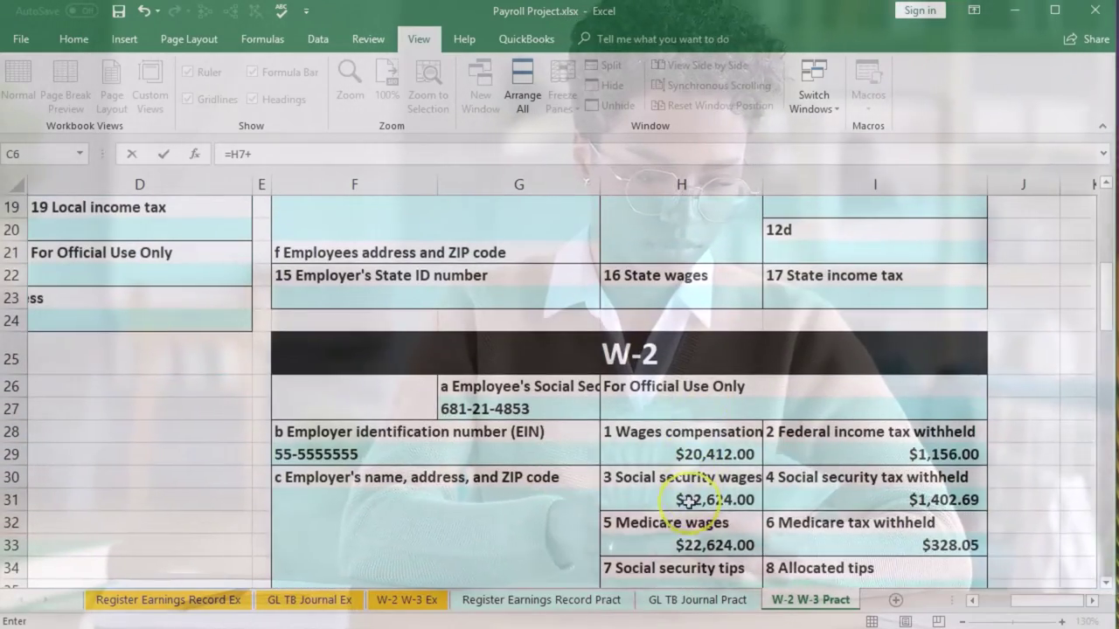
click(688, 501)
text(+)
scroll(688, 501, down, 8)
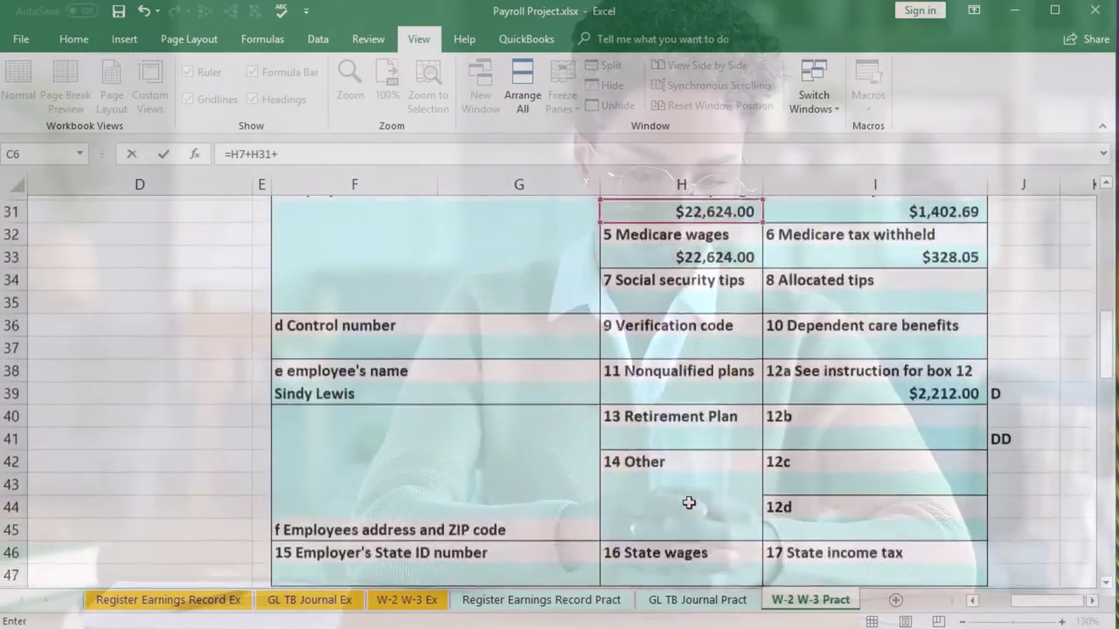
click(688, 501)
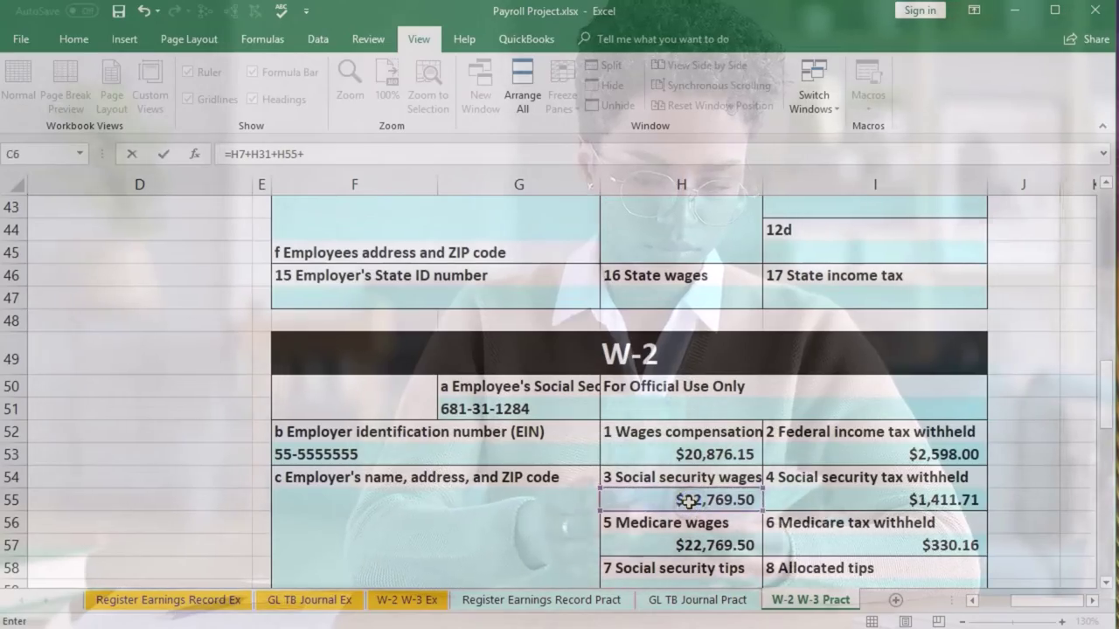
text(+)
scroll(688, 501, down, 8)
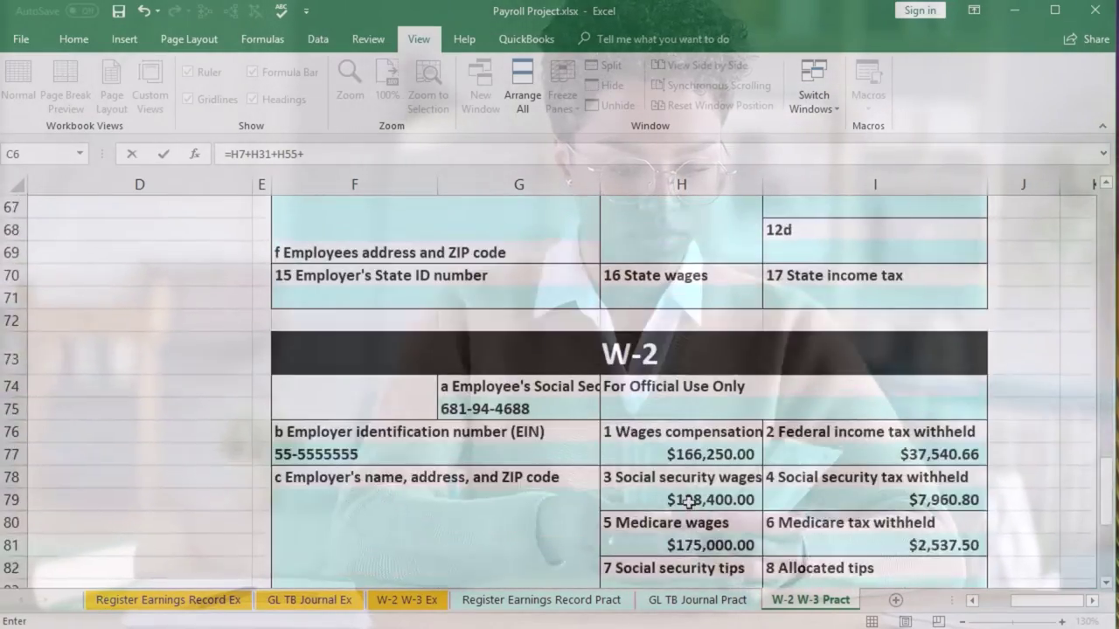
scroll(688, 501, down, 1)
click(688, 431)
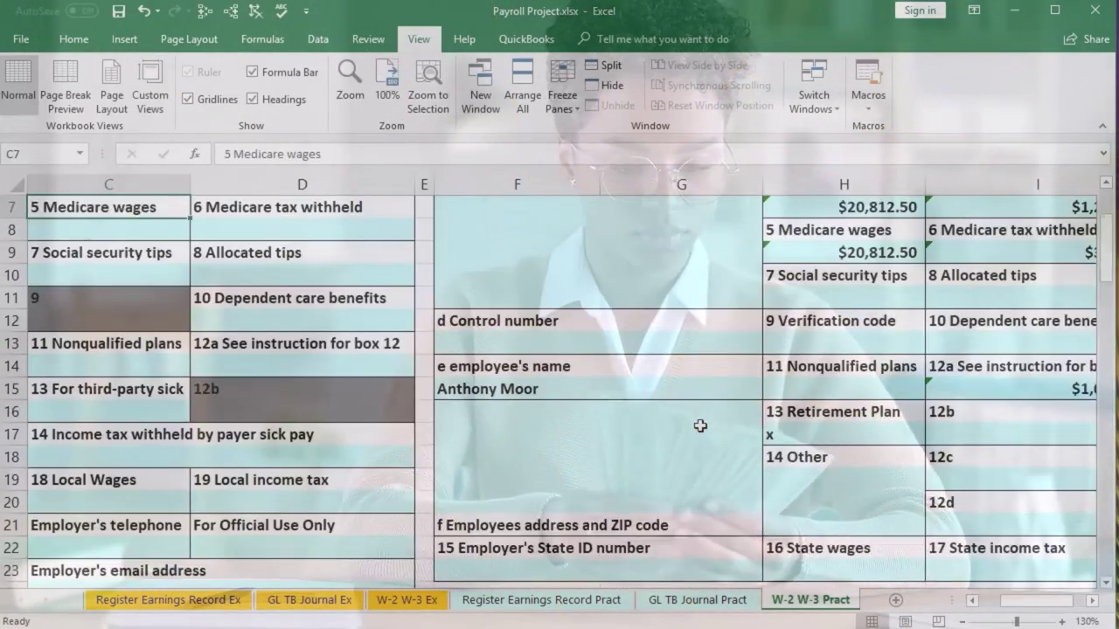
Return to W-3 box 3 in C6 and check its formula and amount.
key(Up)
key(Up)
key(Left)
key(Left)
key(Right)
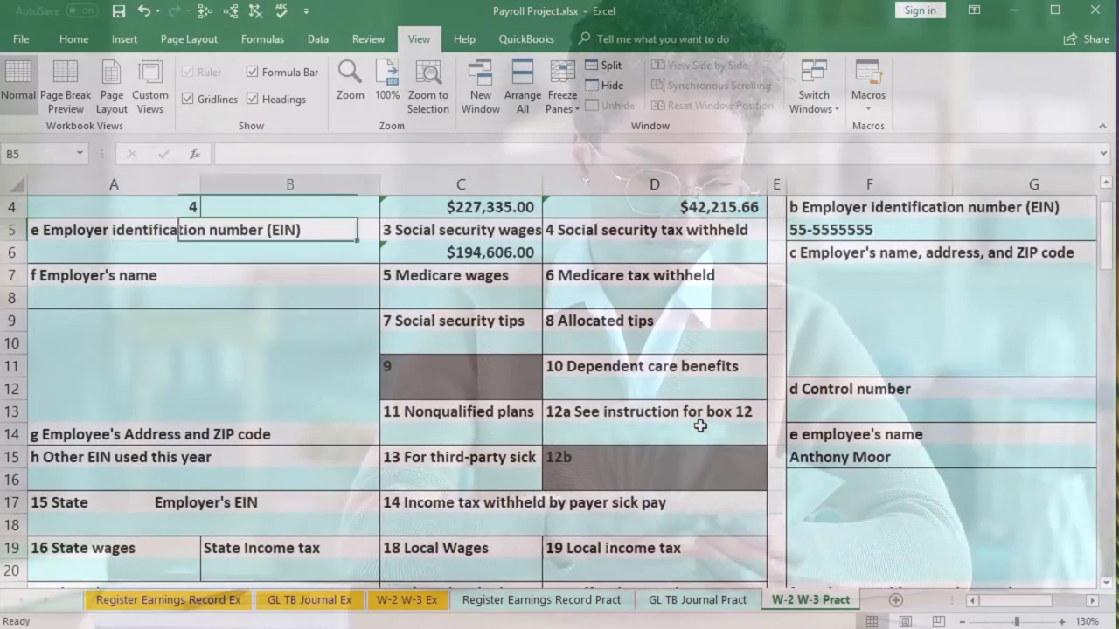
key(Down)
key(Right)
scroll(612, 425, up, 1)
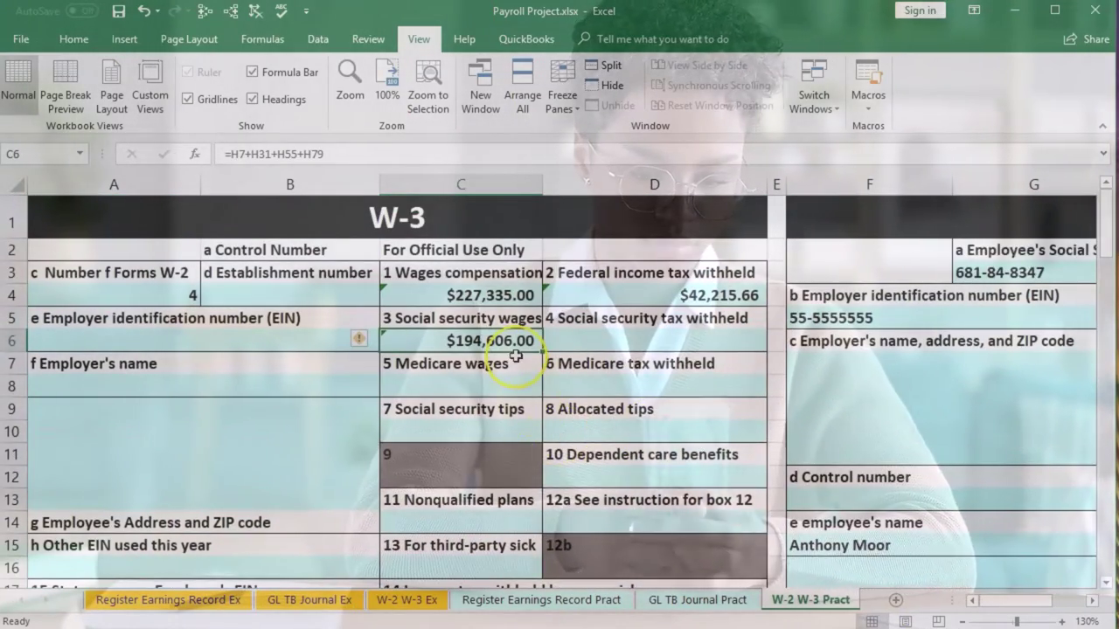
Compare W-3 box 3 with the Wages for OASDI total AK34 on Register Earnings Record Pract.
click(594, 603)
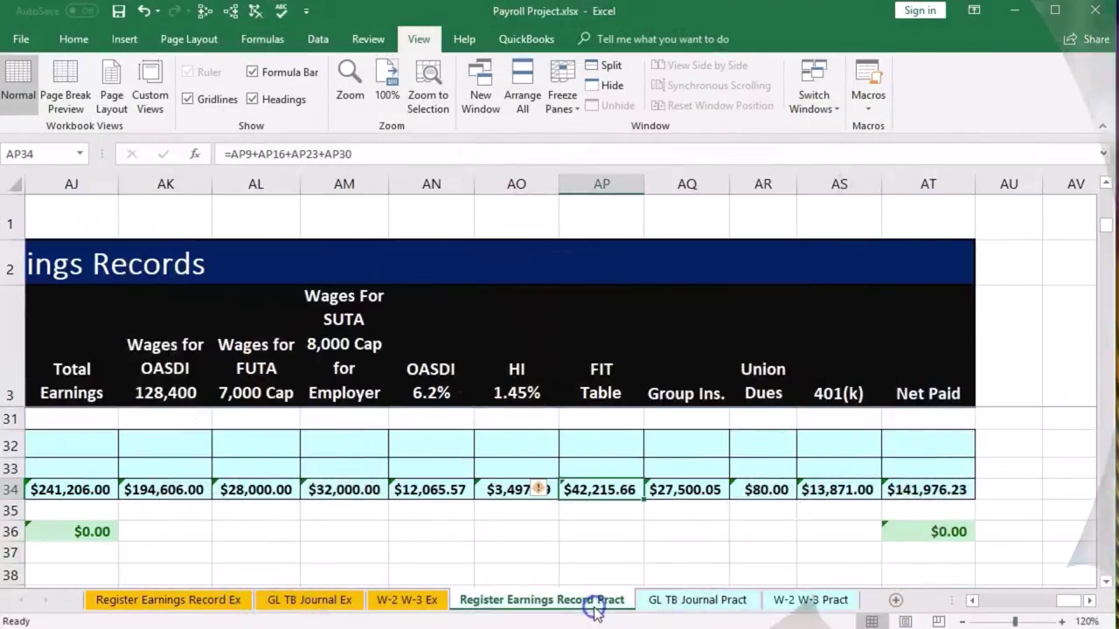
click(183, 496)
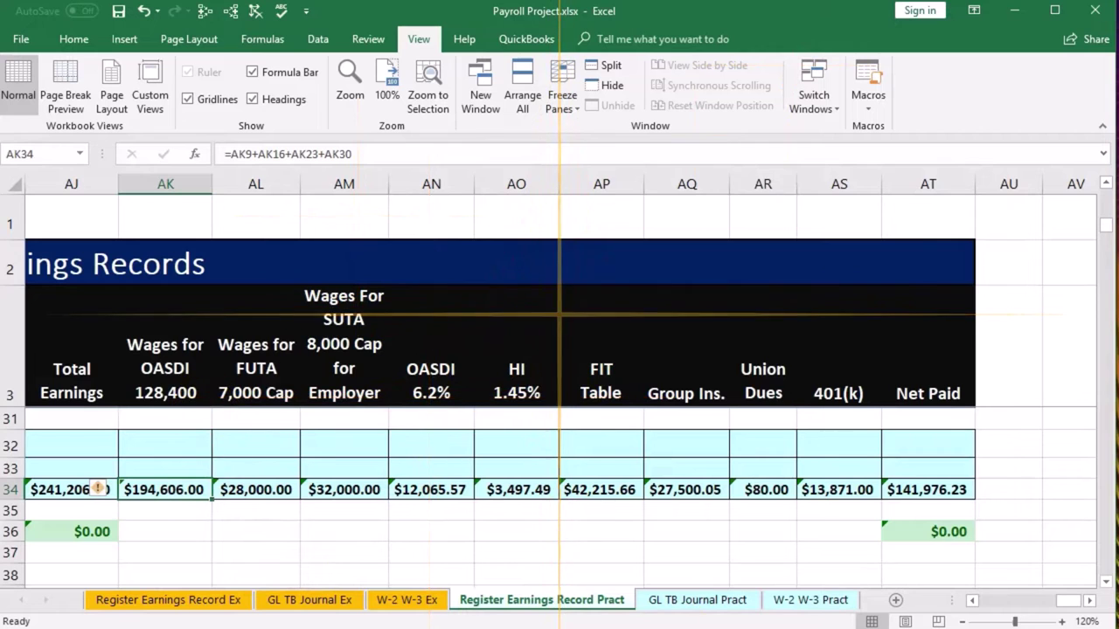
click(791, 603)
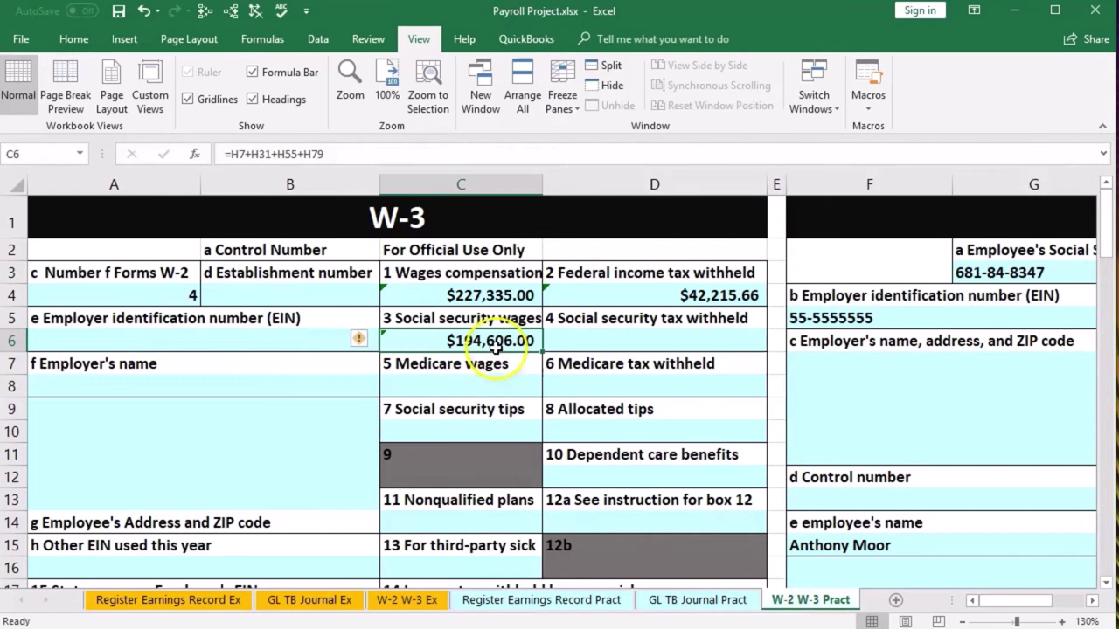
Fill W-3 box 4 social security tax withheld in D6 by summing I7, I31, I55 and I79 from the four W-2s.
click(612, 341)
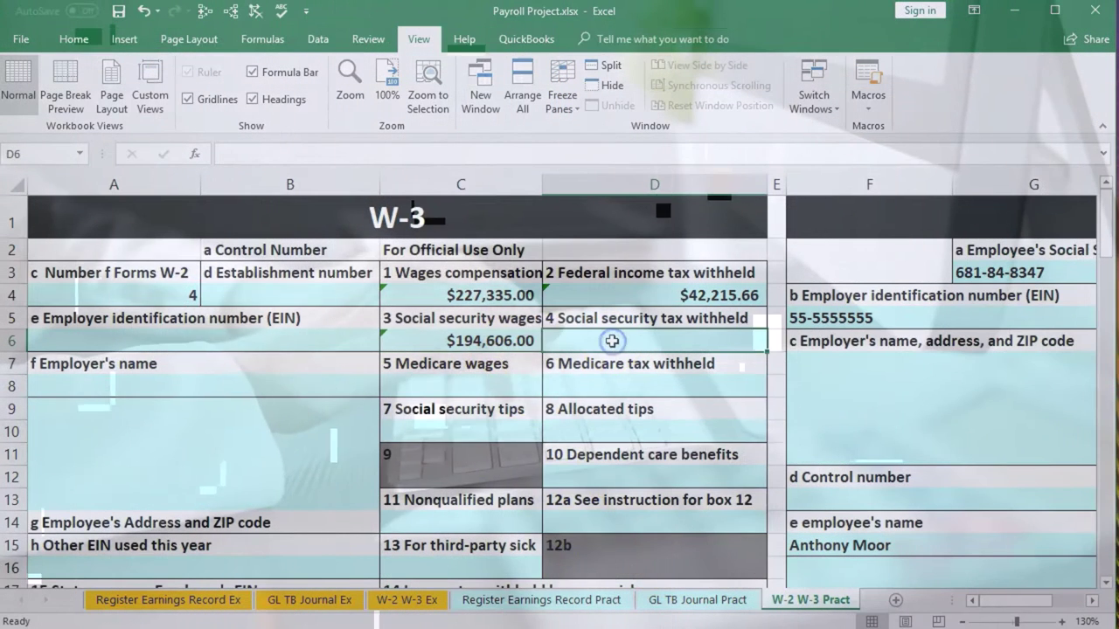
text(=)
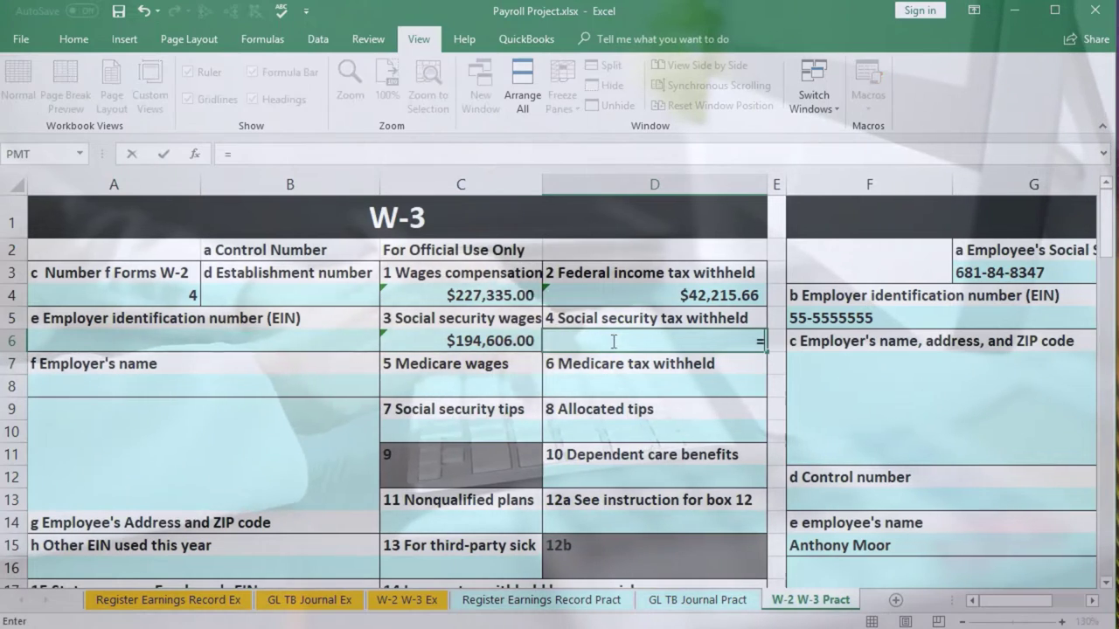
key(Right)
key(Right)
key(Right)
key(Right)
key(Right)
key(Right)
key(Right)
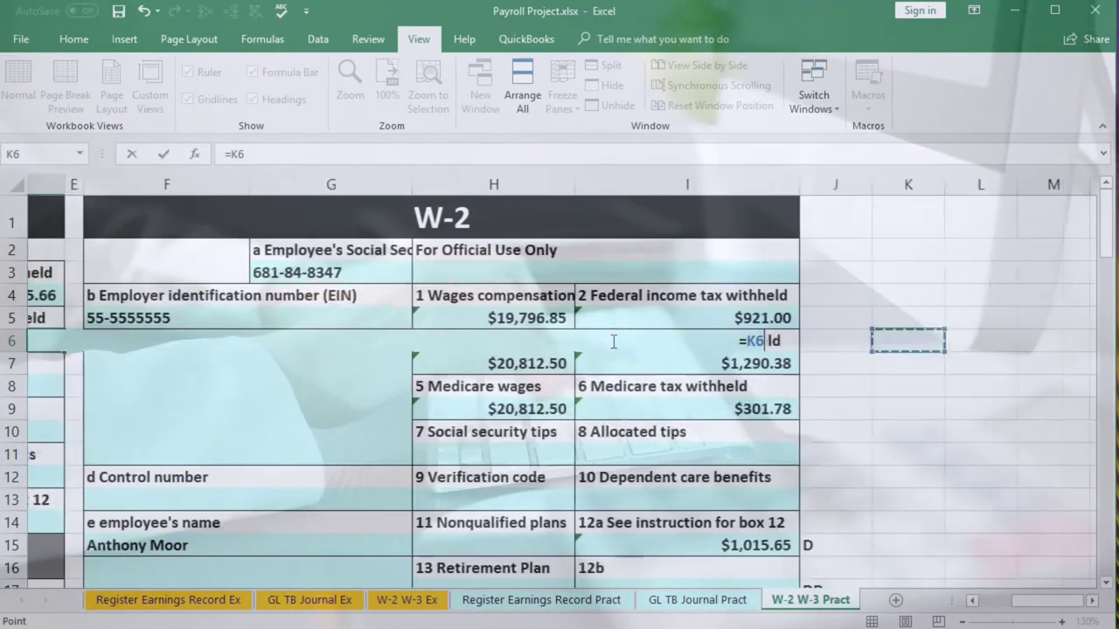
click(673, 365)
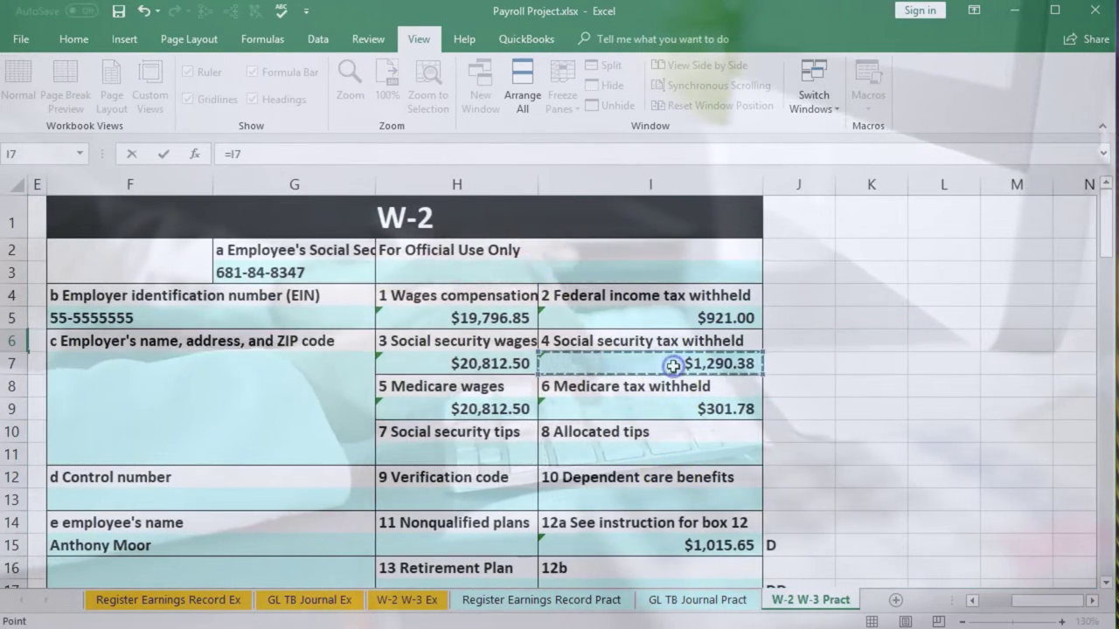
scroll(673, 365, down, 6)
click(664, 385)
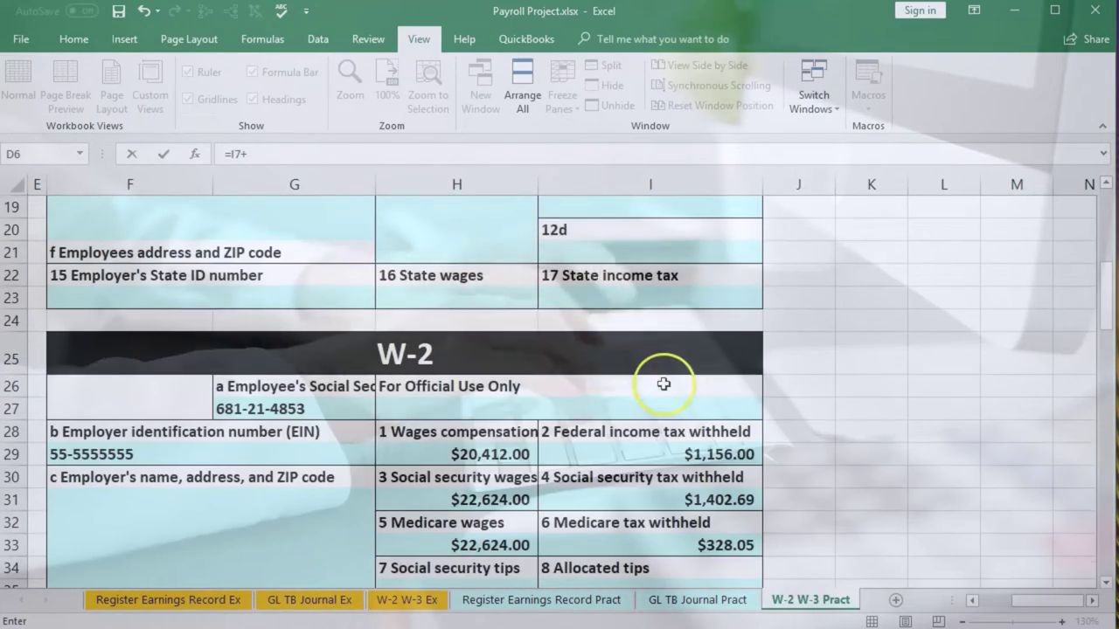
text(+)
click(674, 493)
scroll(676, 496, down, 8)
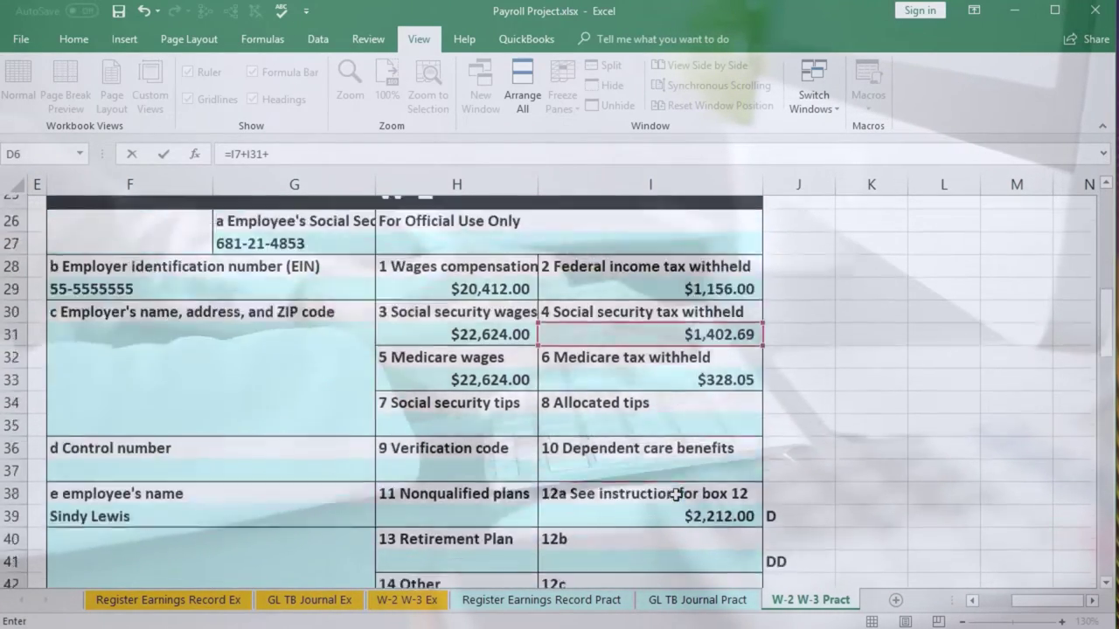
click(678, 495)
text(+)
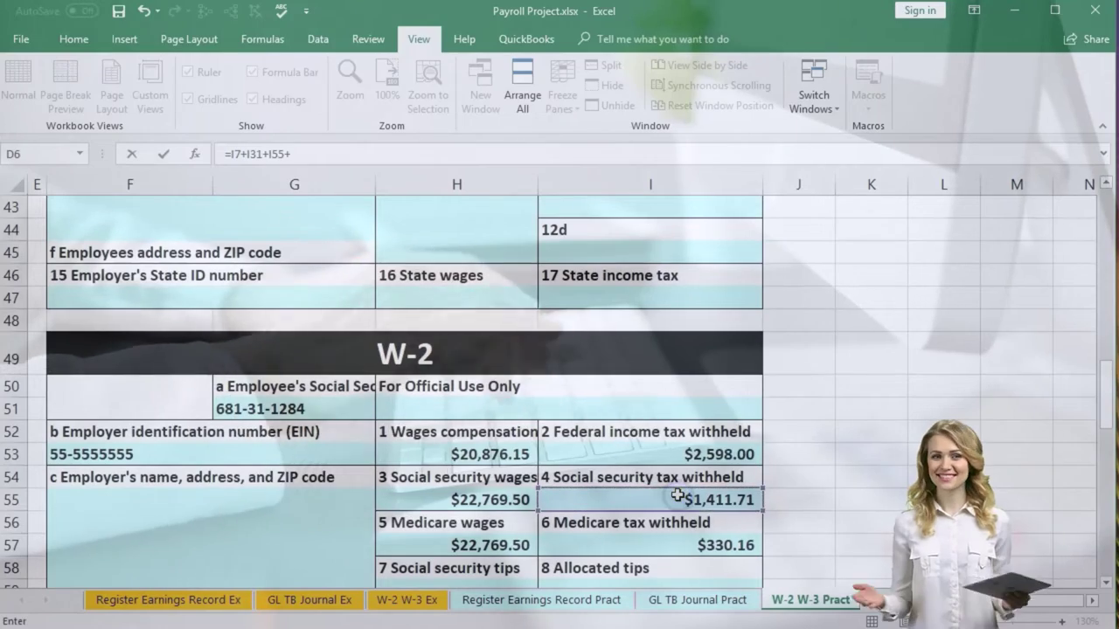
scroll(677, 495, down, 5)
scroll(677, 495, down, 4)
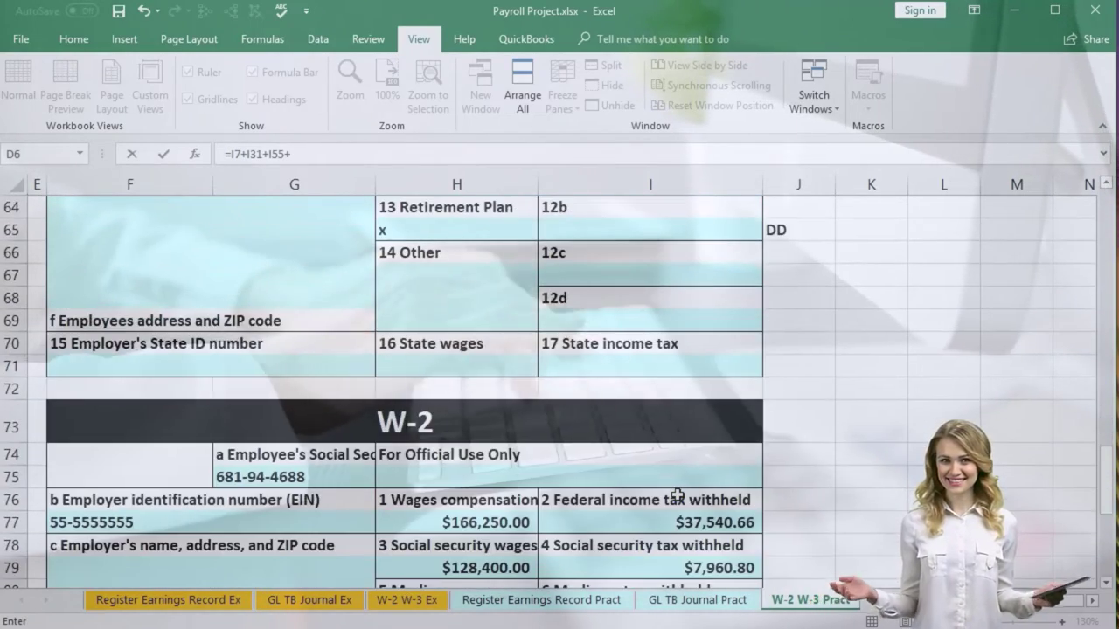
click(688, 431)
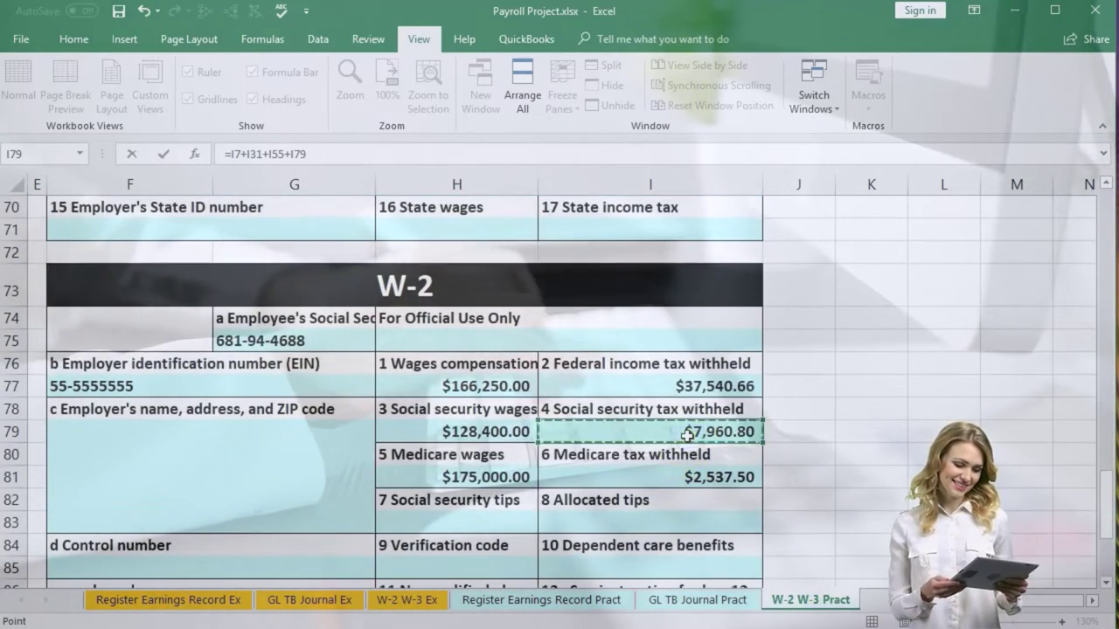
key(Return)
key(ctrl+Home)
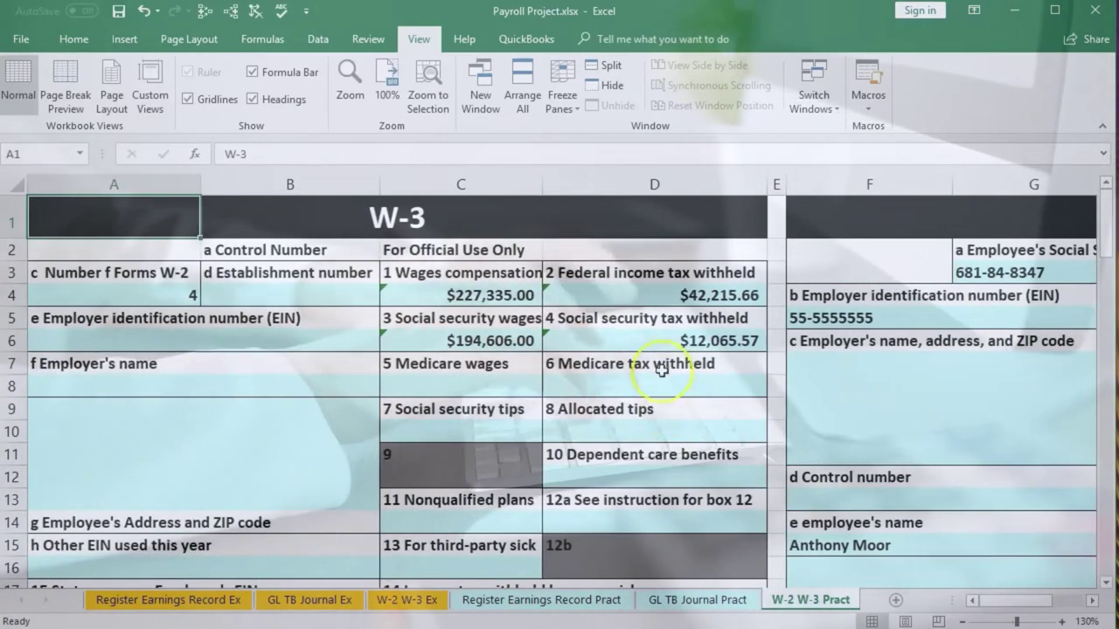
Check W-3 box 4 in D6 against the OASDI 6.2% total AN34 on Register Earnings Record Pract.
click(657, 347)
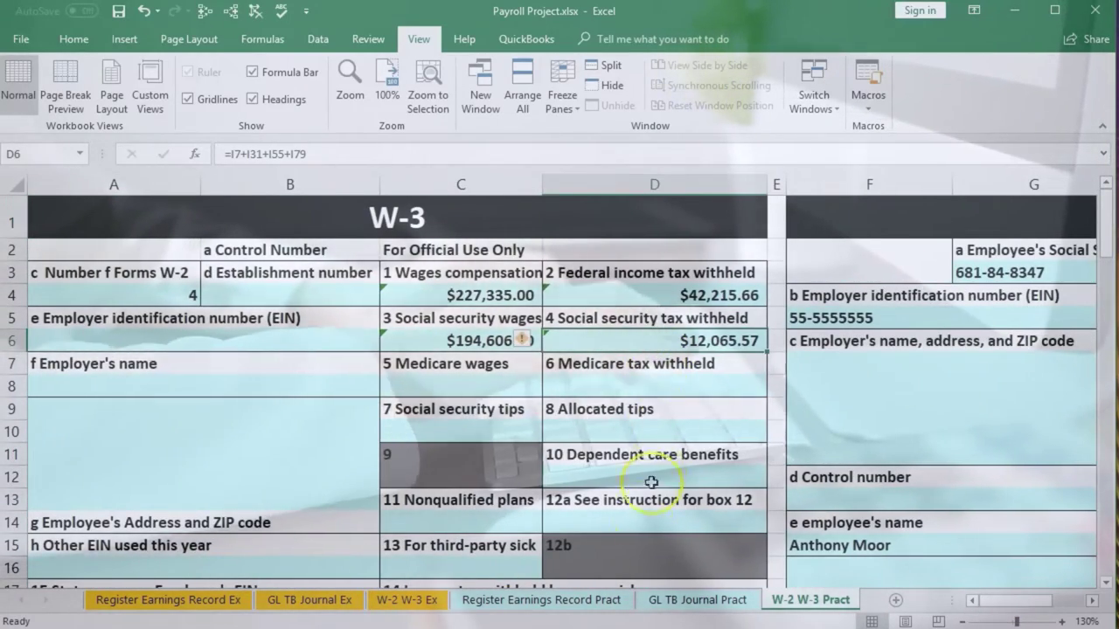
click(577, 602)
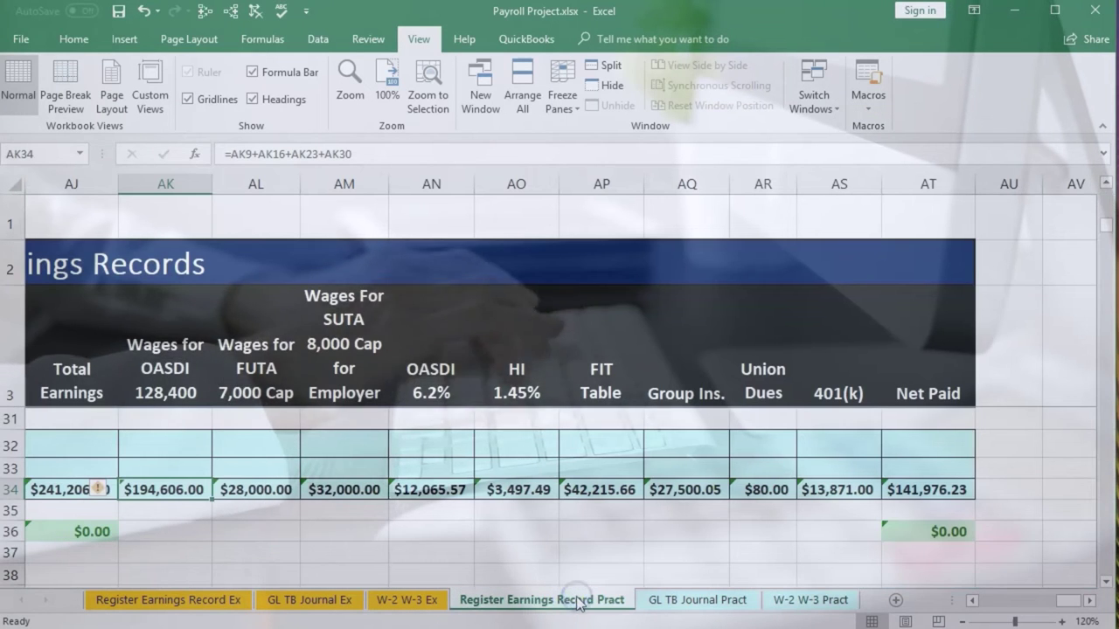
click(429, 492)
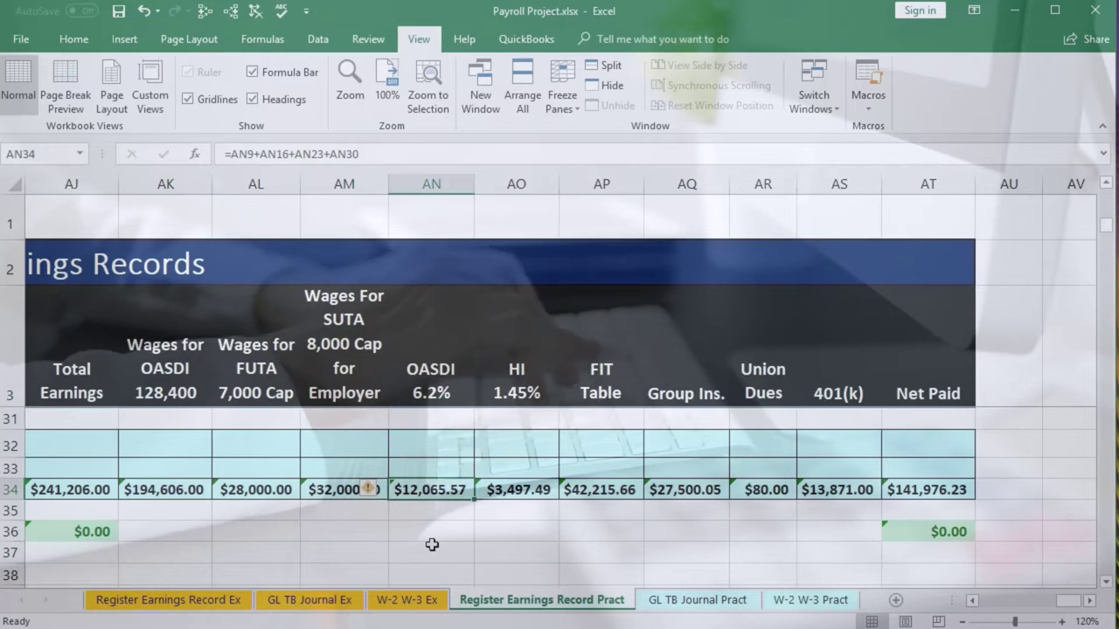
click(782, 601)
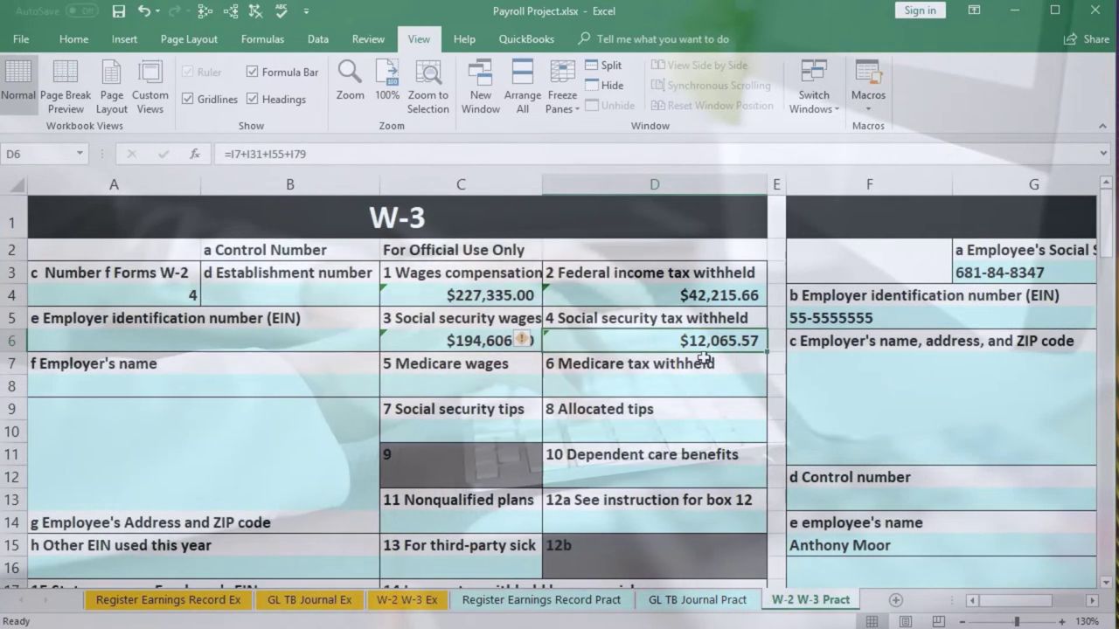
Fill W-3 box 5 Medicare wages in C8 by summing H9, H33, H57 and H81 from the four W-2s.
click(504, 391)
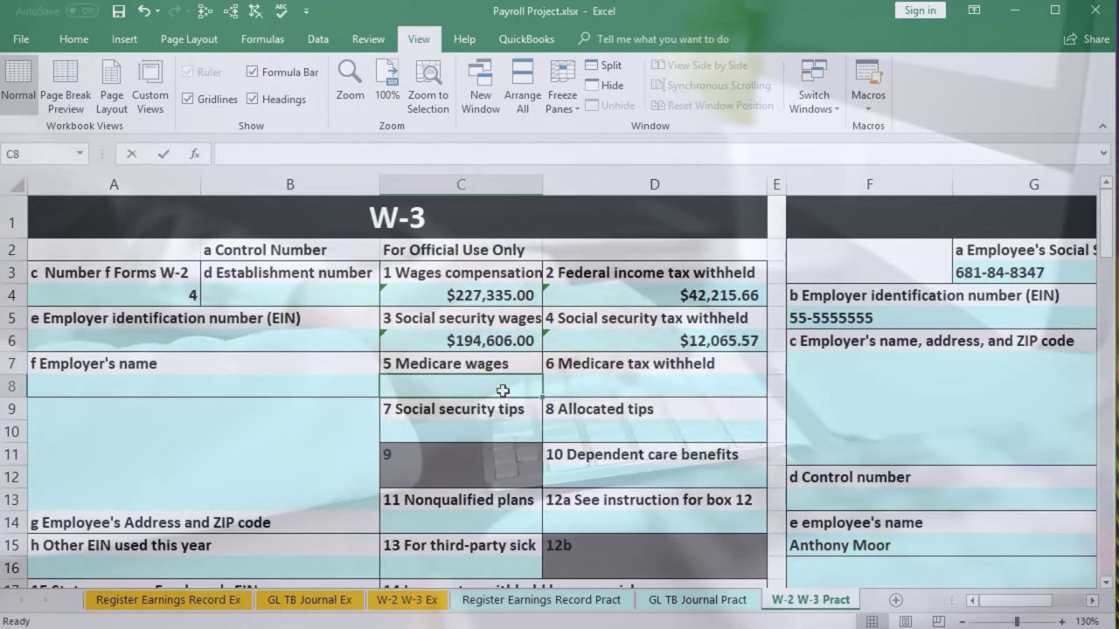
text(=)
key(Right)
key(Right)
key(Right)
key(Right)
key(Right)
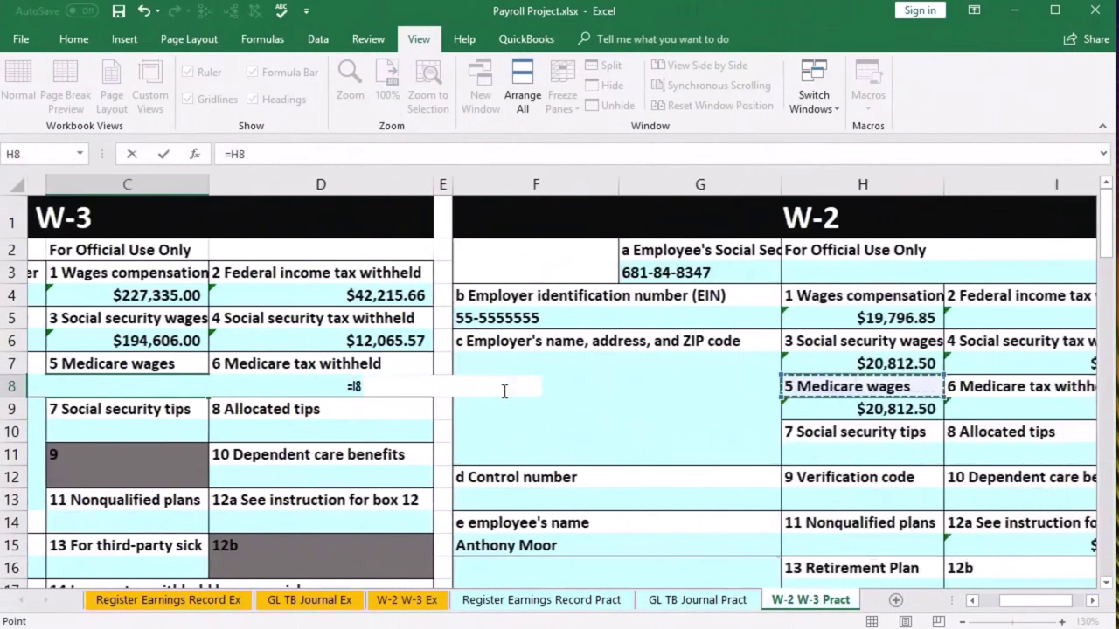
key(Right)
key(Right)
key(Right)
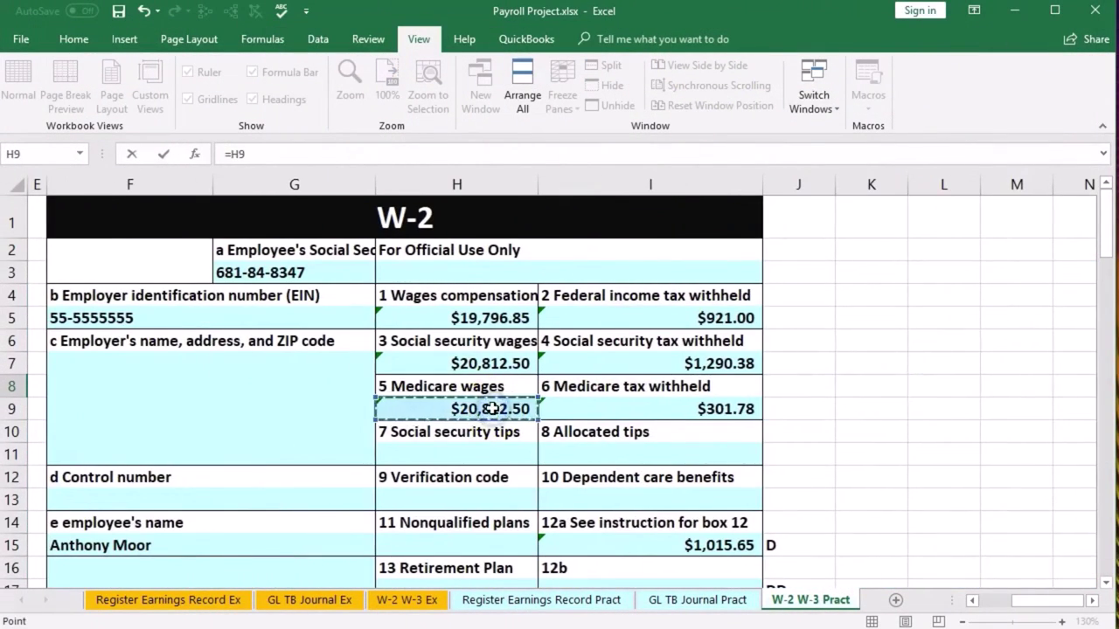
scroll(494, 431, down, 6)
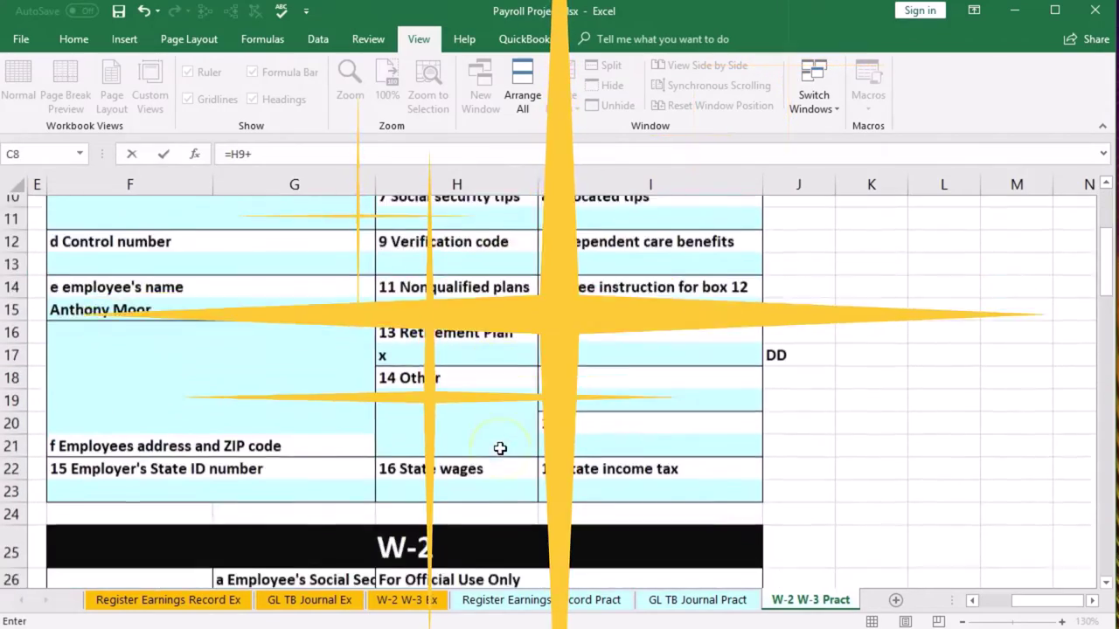
scroll(507, 461, down, 1)
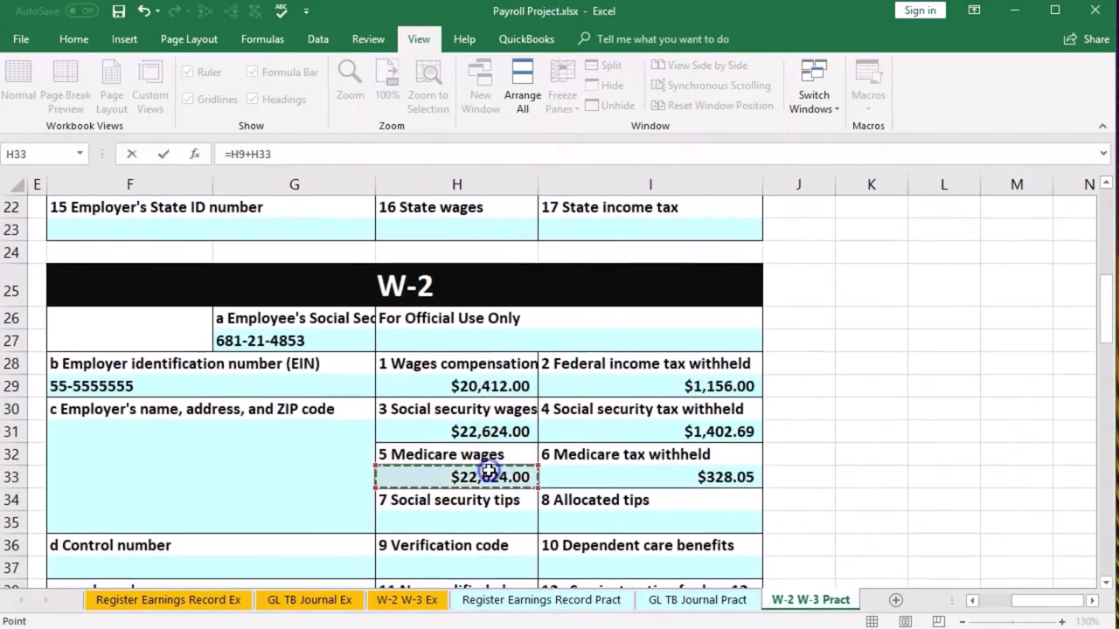
scroll(487, 472, down, 8)
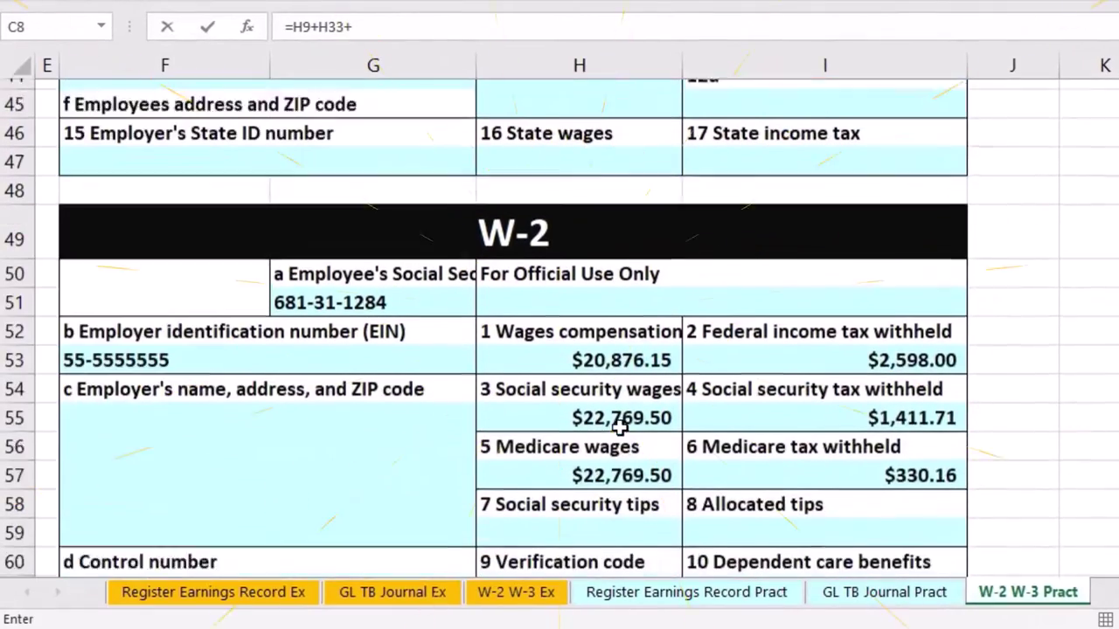
scroll(619, 426, down, 1)
click(619, 430)
text(+)
scroll(618, 430, down, 8)
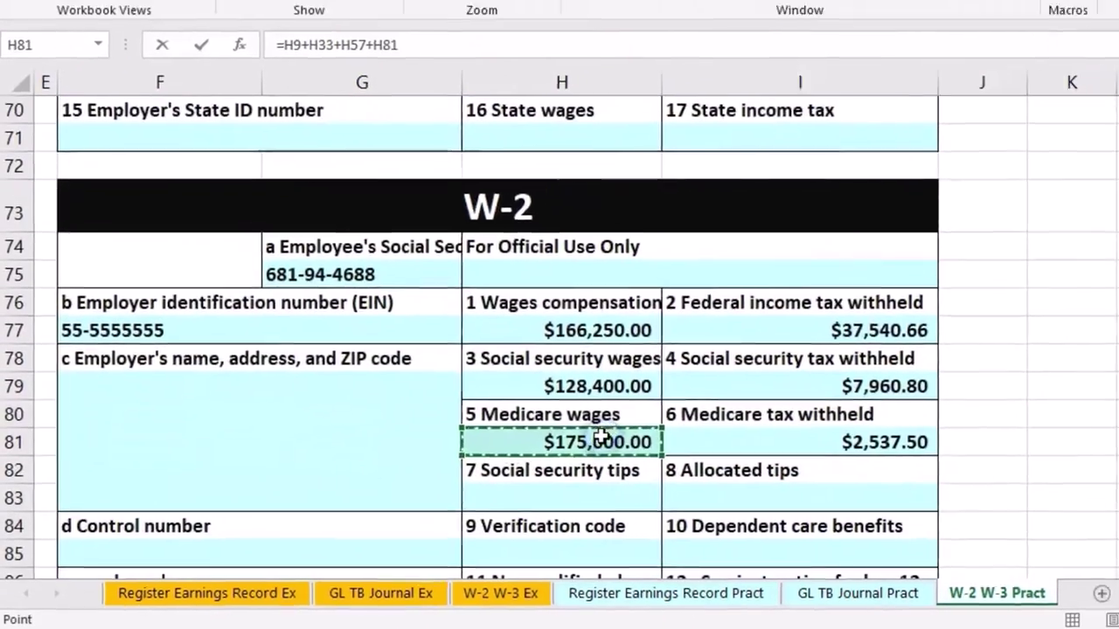
key(Return)
Check W-3 box 5 in C8 against the Total Earnings total AJ34 on Register Earnings Record Pract.
key(Up)
key(Up)
key(Up)
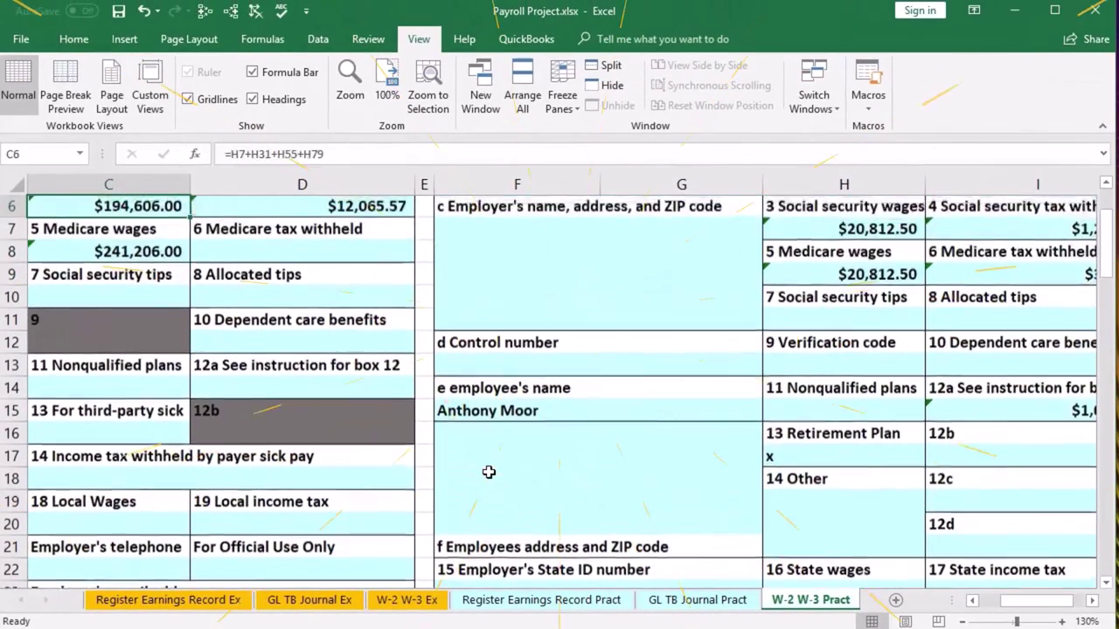
key(ctrl+Home)
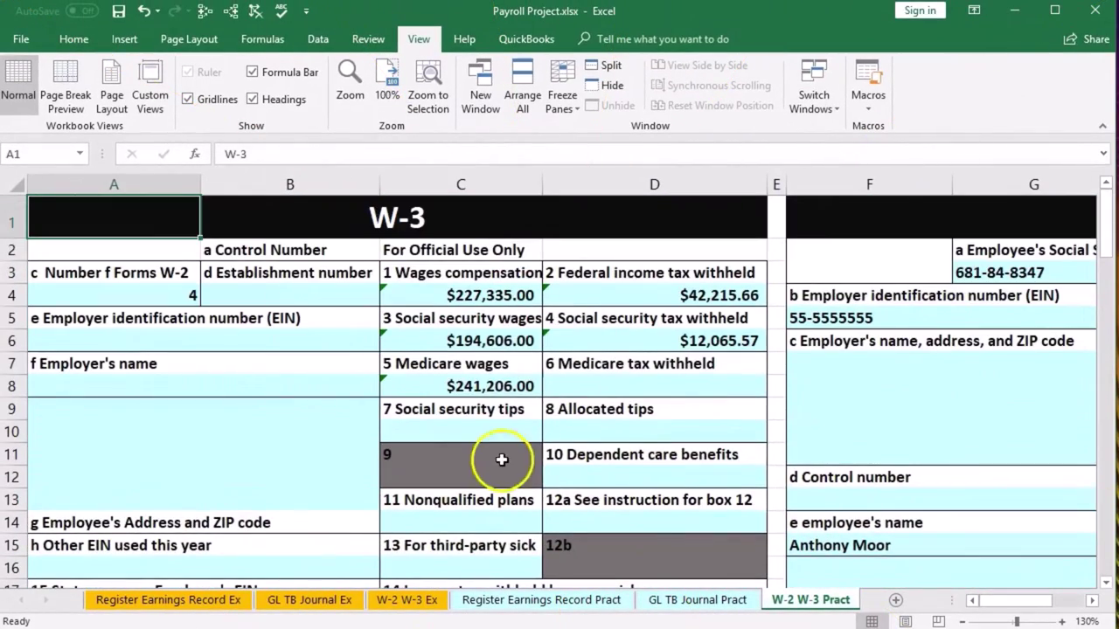
click(472, 382)
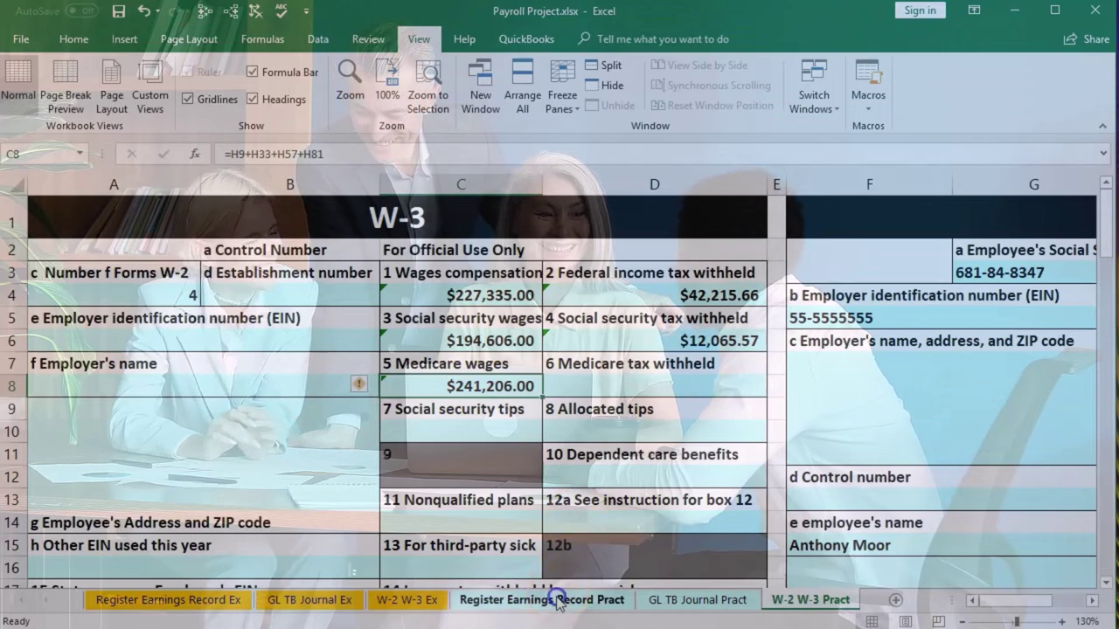
click(542, 600)
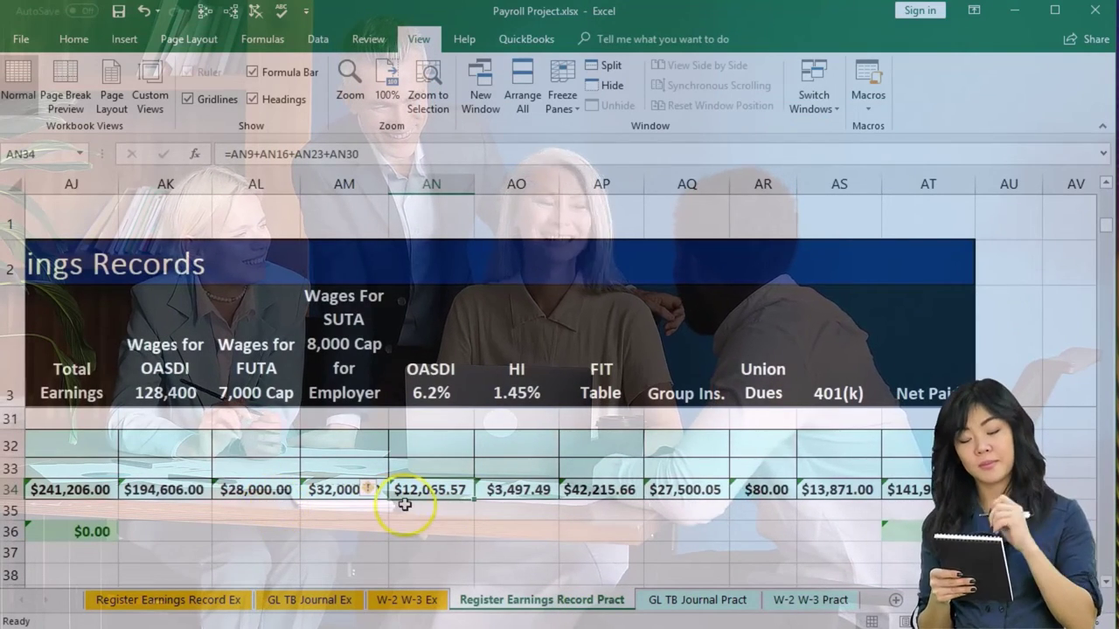
click(97, 492)
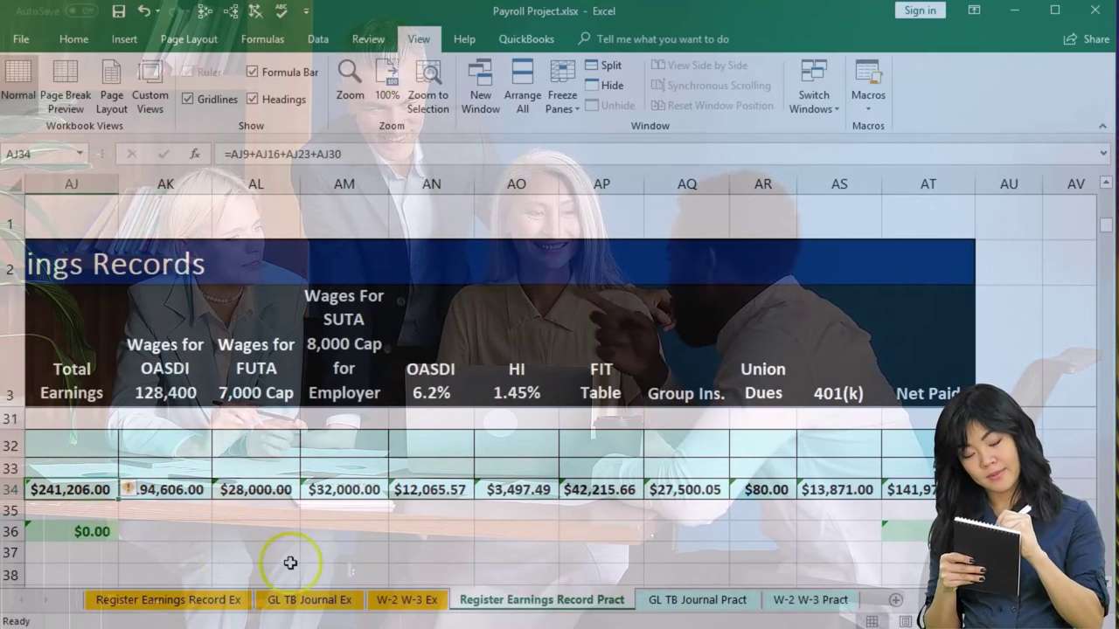
On W-2 W-3 Pract, fill W-3 box 6 Medicare tax withheld in D8 by summing I9, I33, I57 and I81.
click(793, 603)
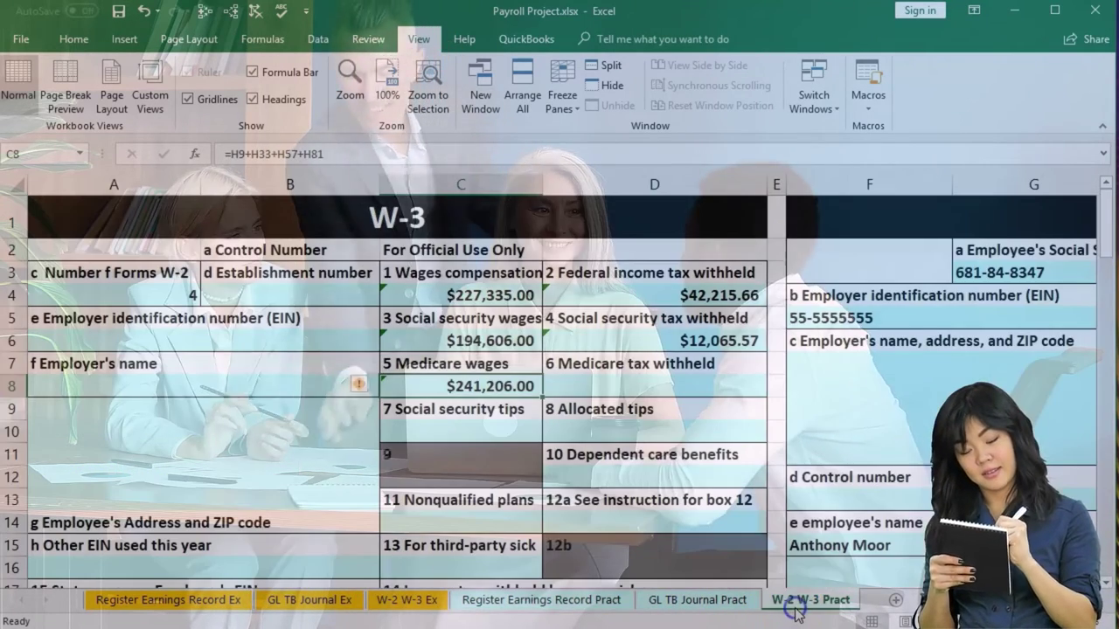
click(593, 386)
text(=)
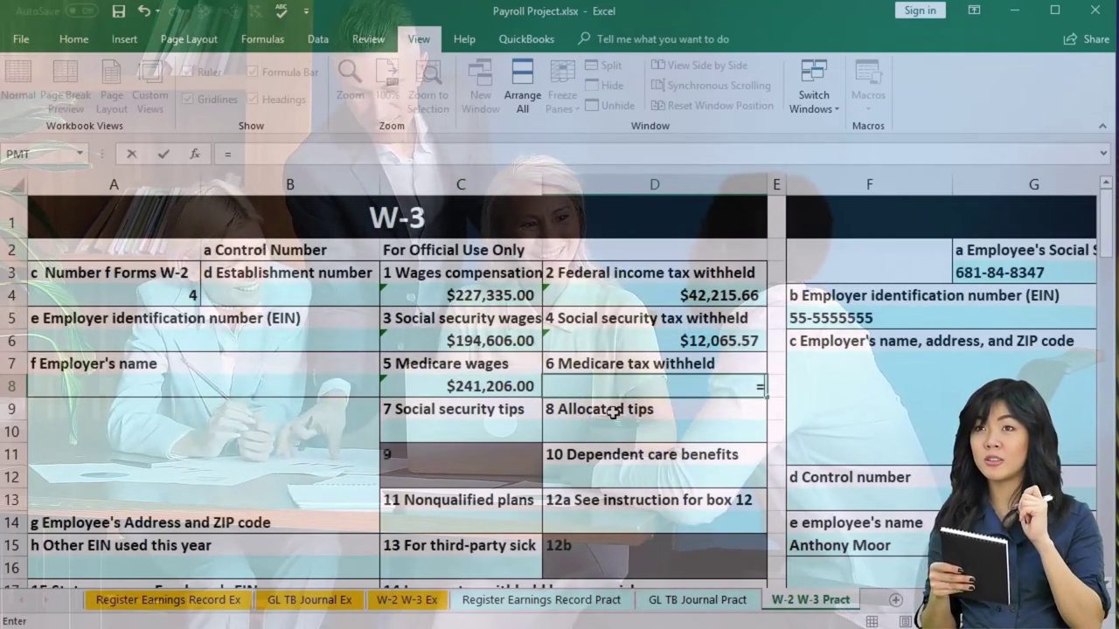
key(Right)
key(Right)
key(Right)
key(Right)
key(Right)
key(Right)
key(Right)
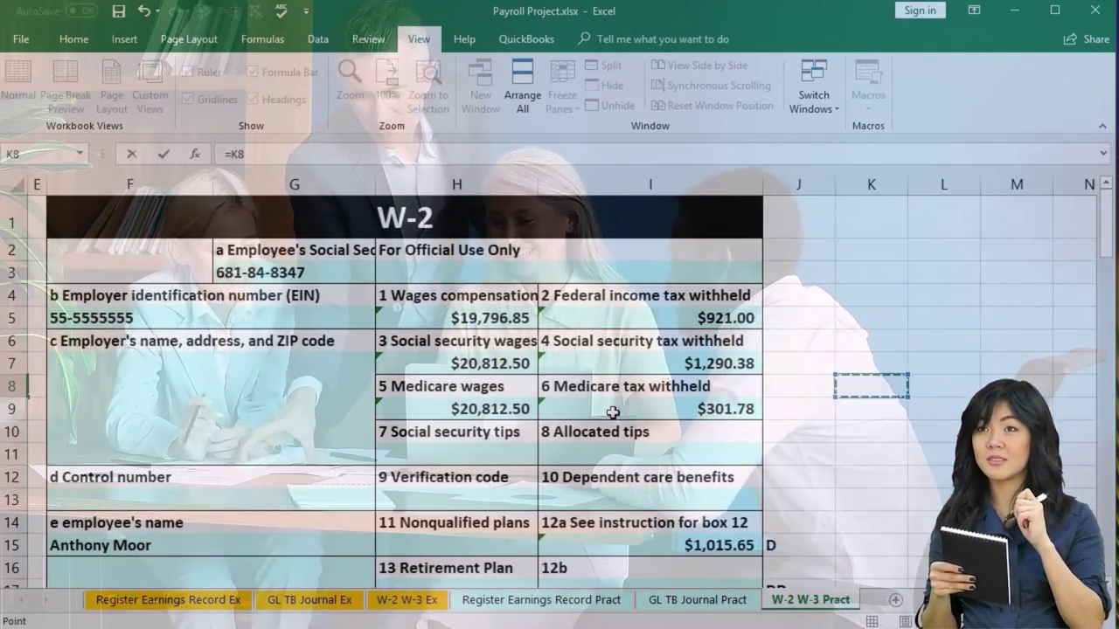
text(+)
scroll(622, 428, down, 6)
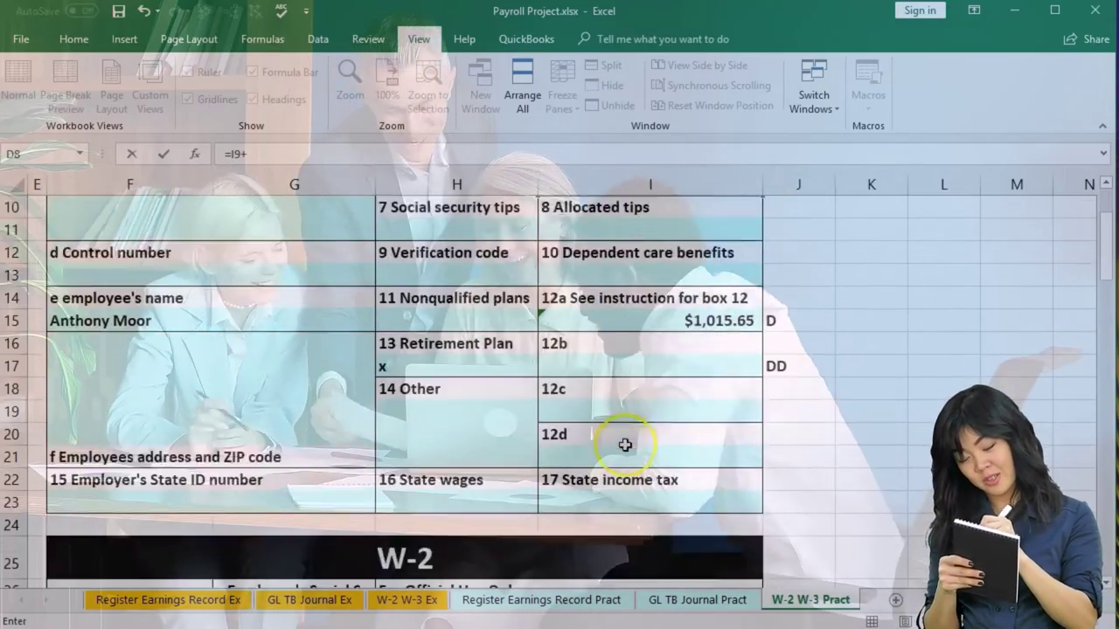
scroll(624, 446, down, 1)
click(633, 472)
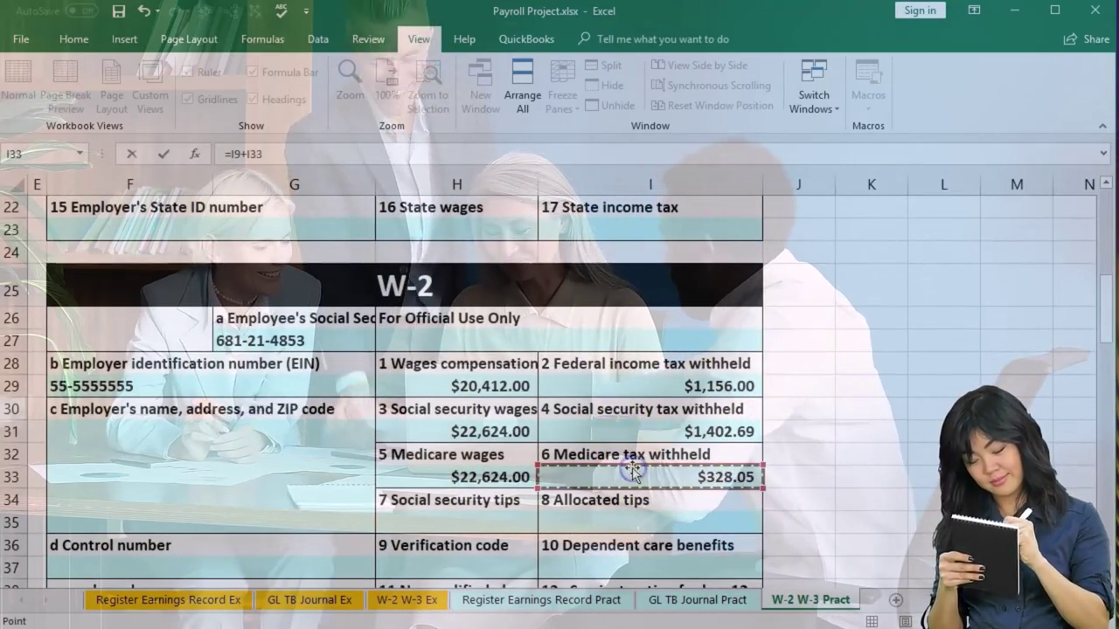
text(+)
scroll(633, 472, down, 4)
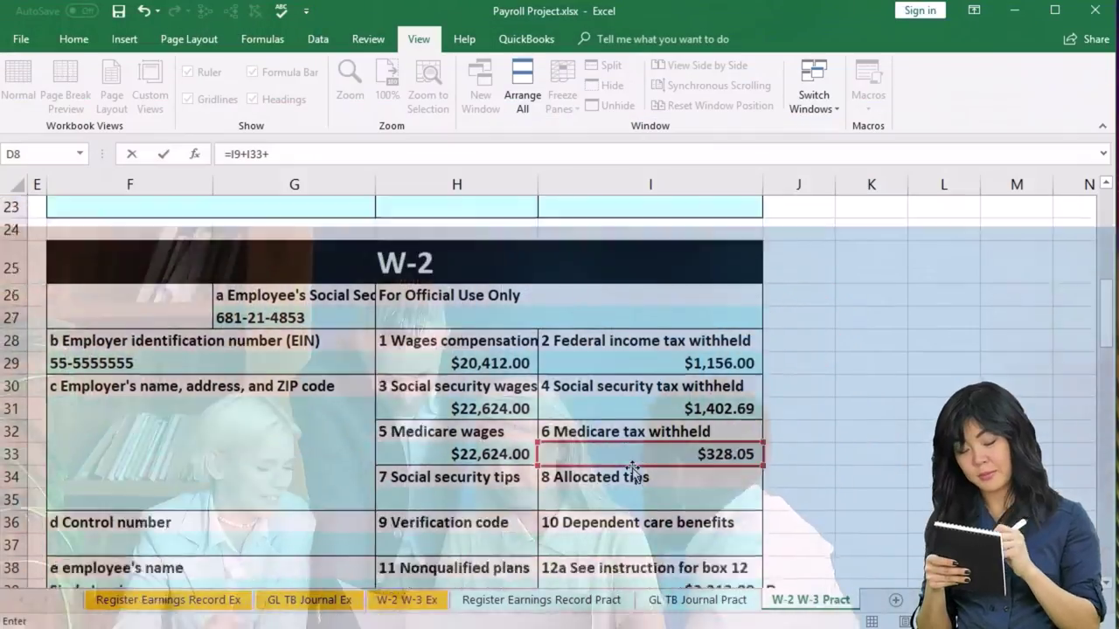
scroll(633, 472, down, 4)
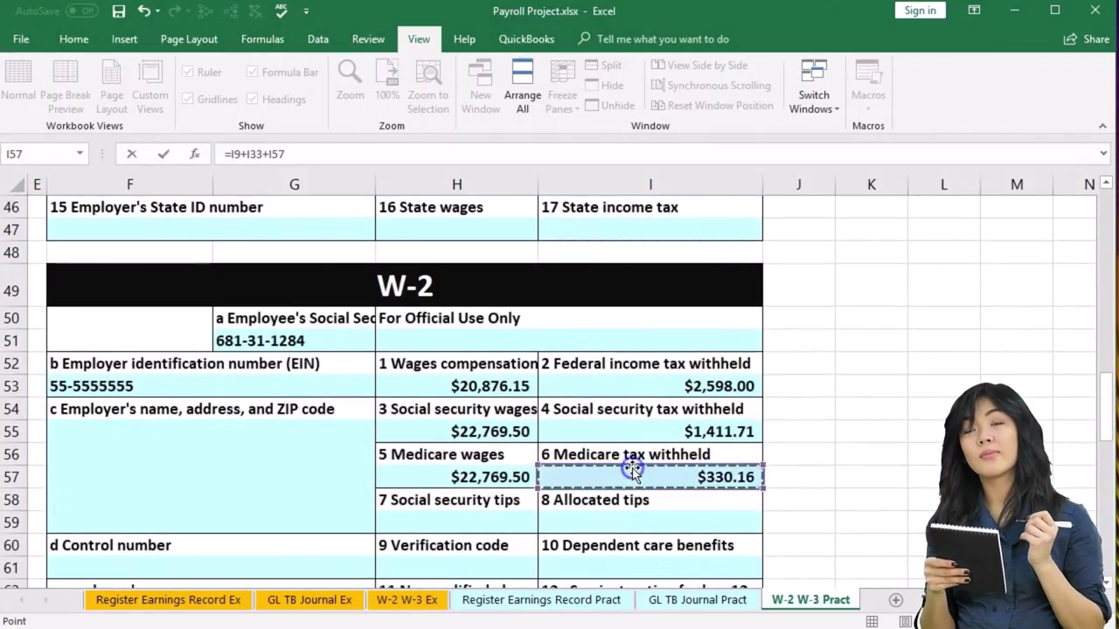
scroll(633, 472, down, 8)
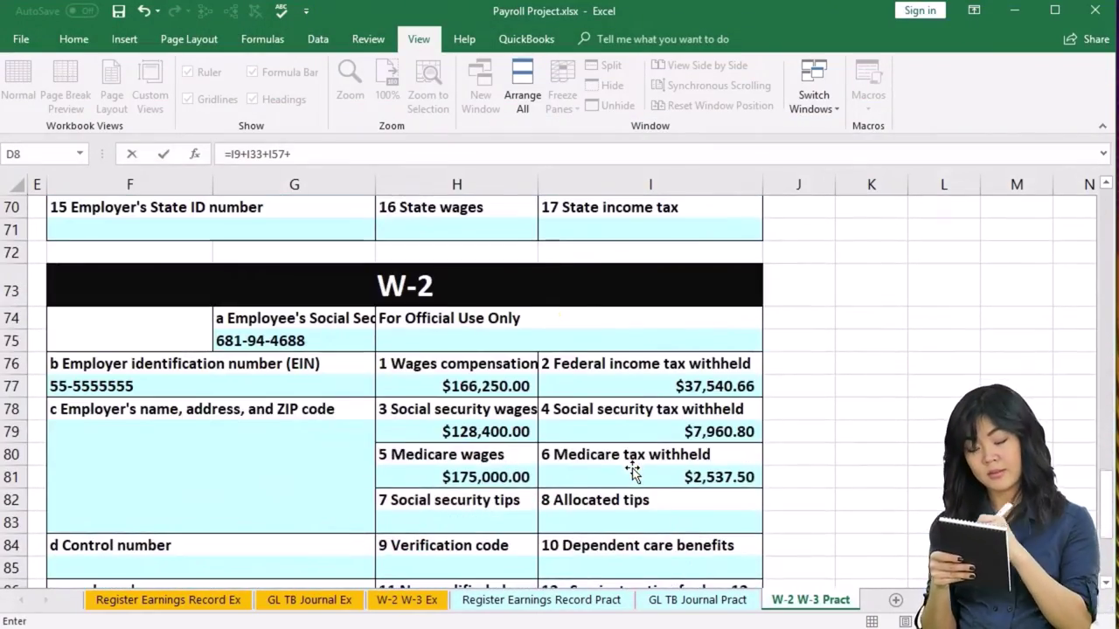
click(632, 471)
key(Return)
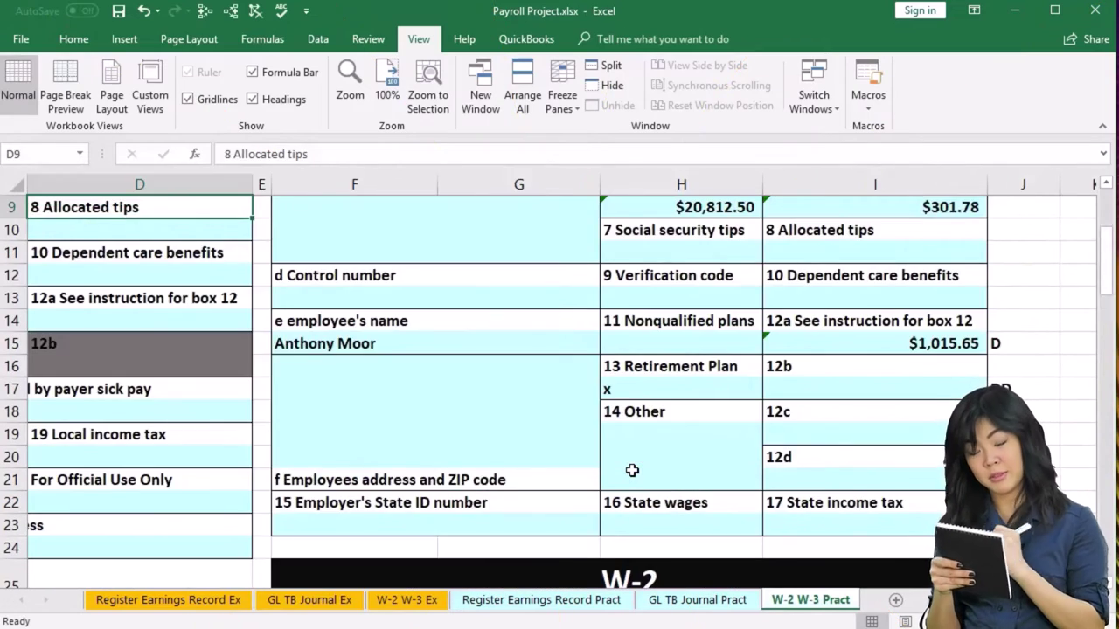
Check W-3 box 6 in D8 against the HI 1.45% total AO34 on Register Earnings Record Pract.
key(ctrl+Home)
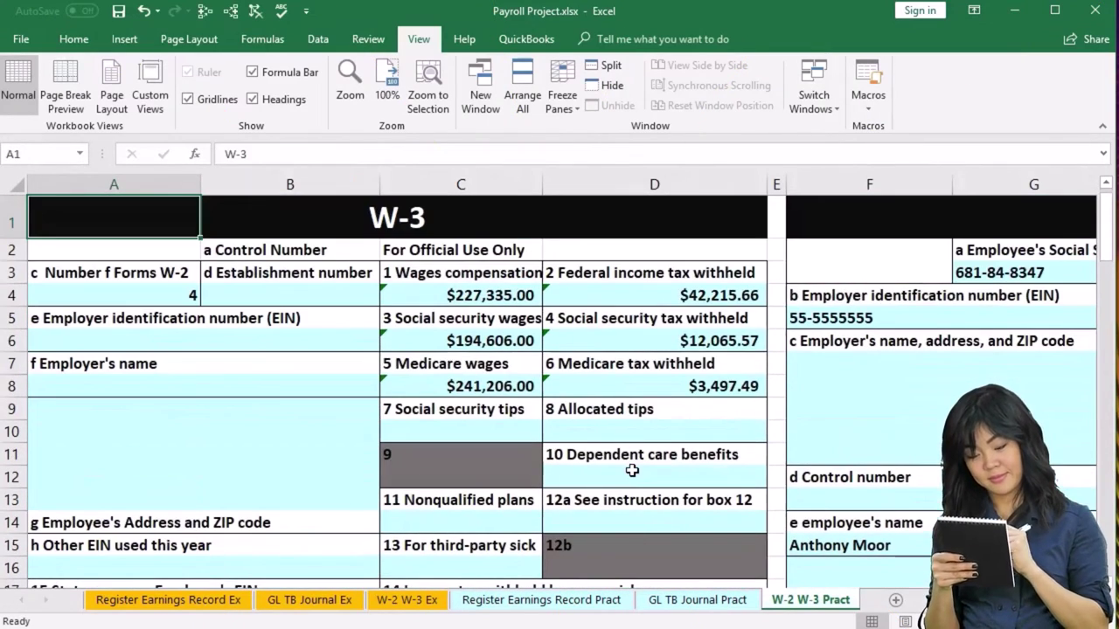
click(610, 382)
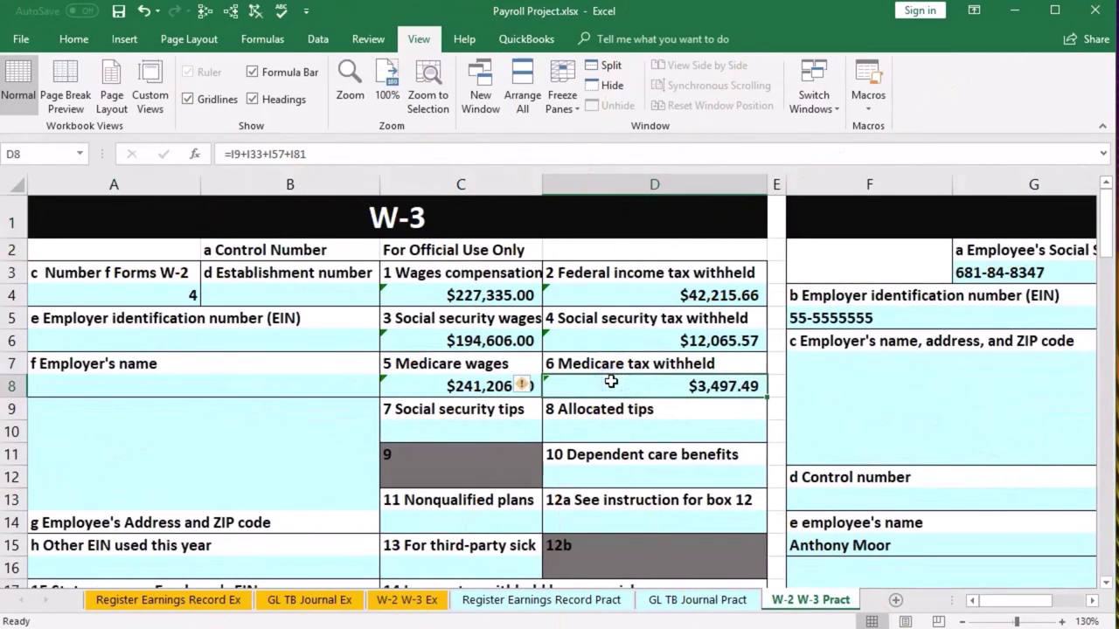
click(560, 597)
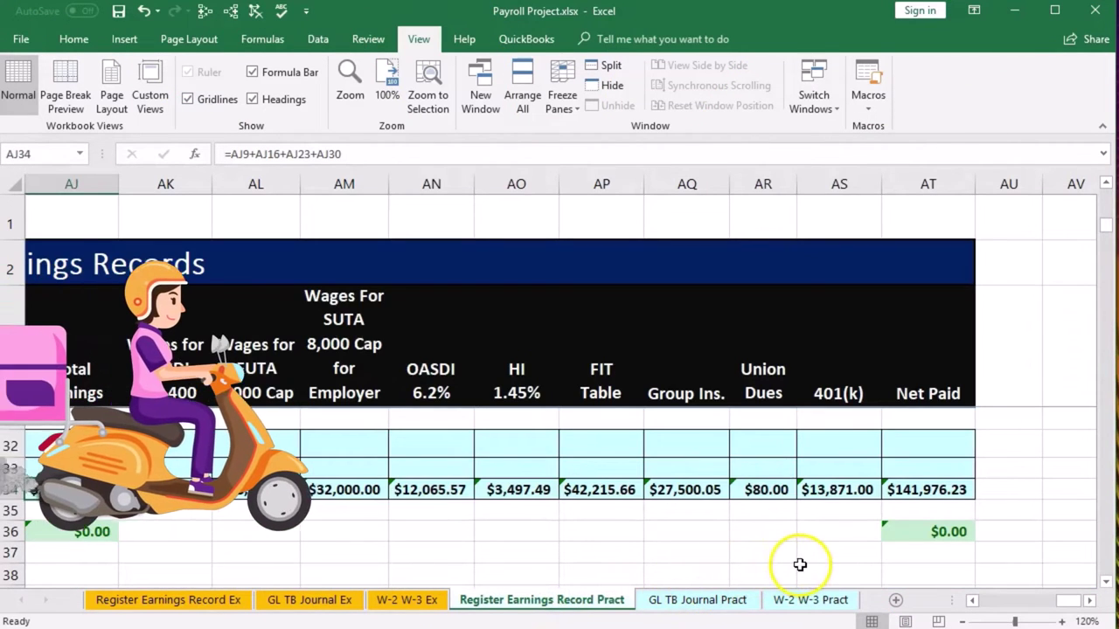
click(542, 495)
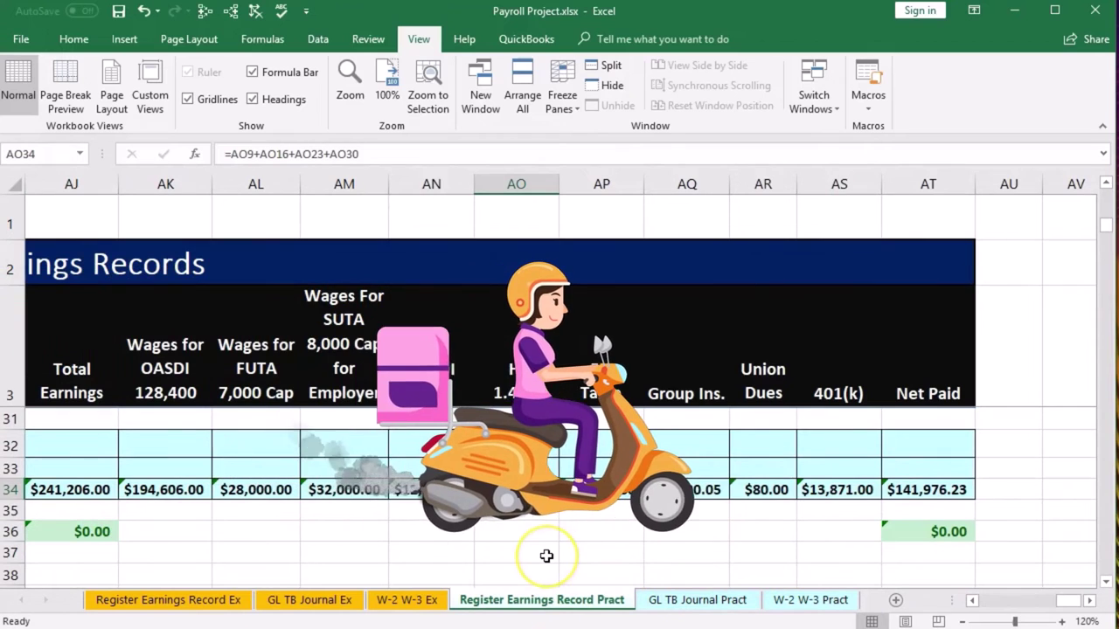
Return to W-2 W-3 Pract and review the W-3 wage amounts in boxes 1, 3 and 5 against each other.
click(742, 599)
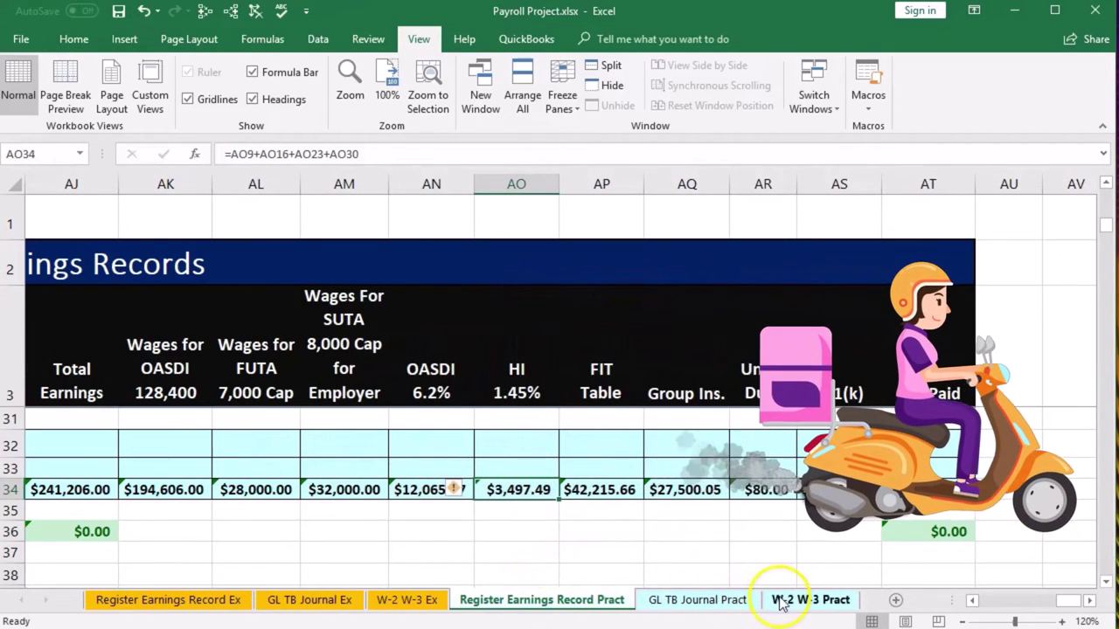
click(791, 599)
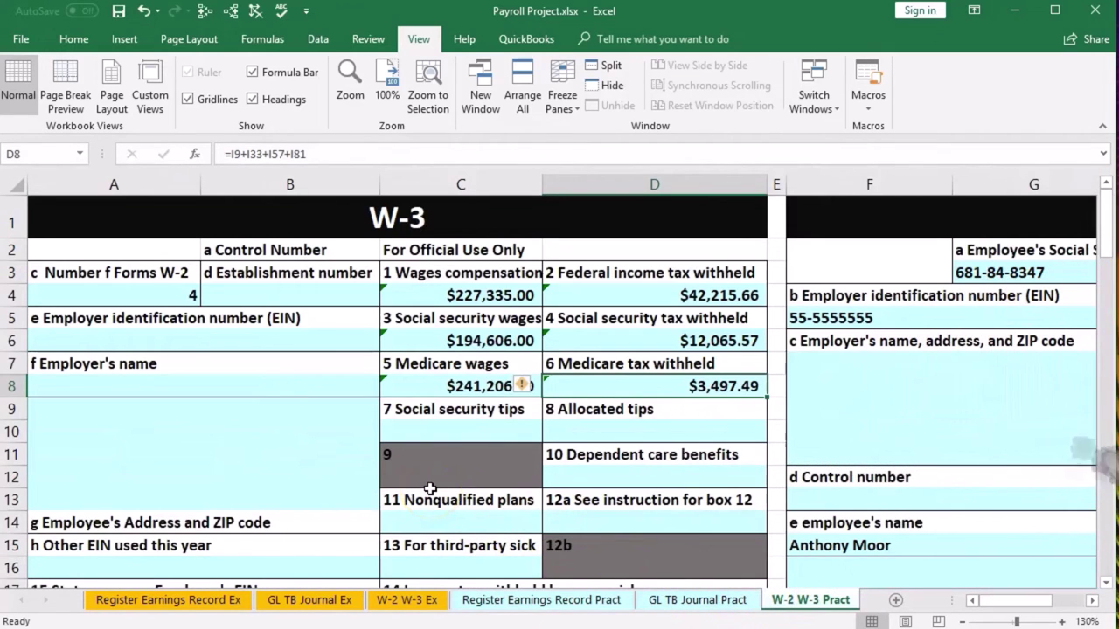
ctrl+scroll(430, 488, down, 2)
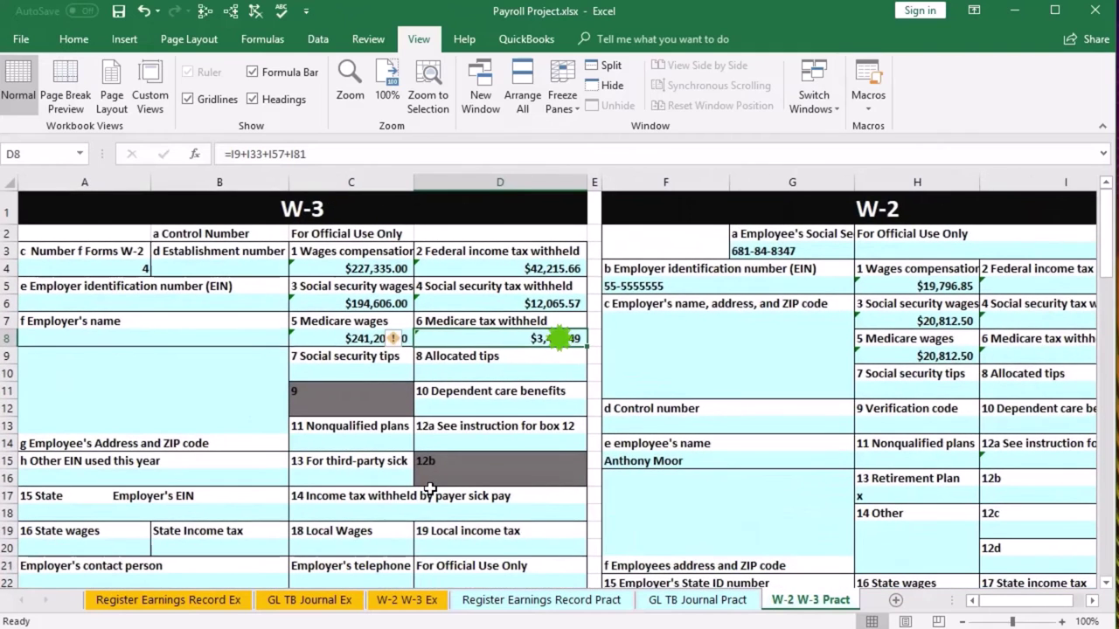
click(567, 470)
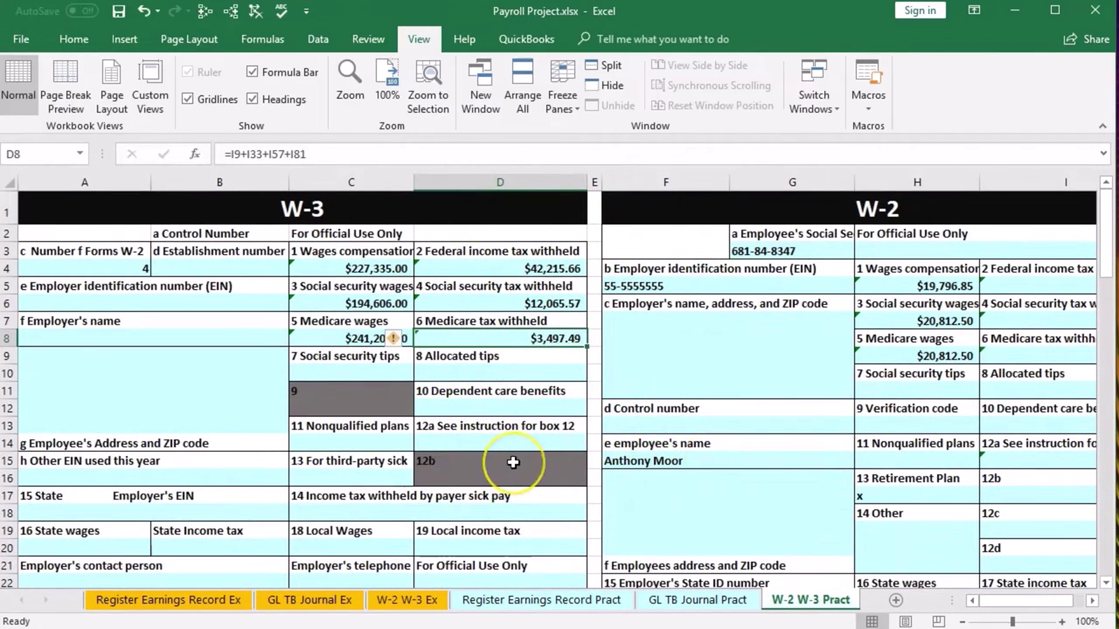
ctrl+scroll(496, 457, up, 1)
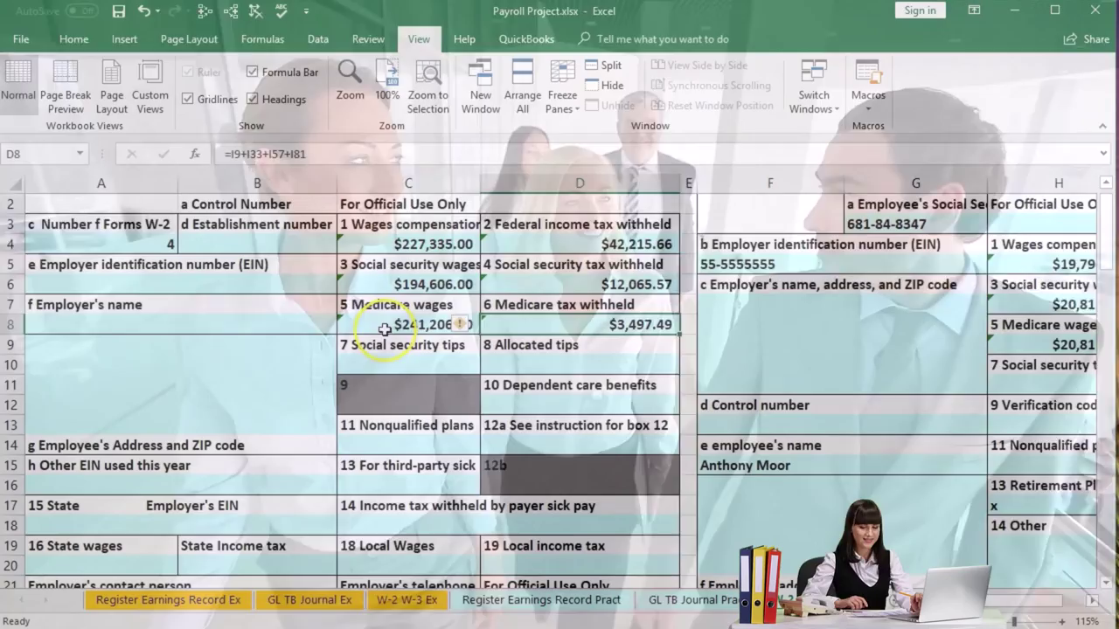
click(385, 329)
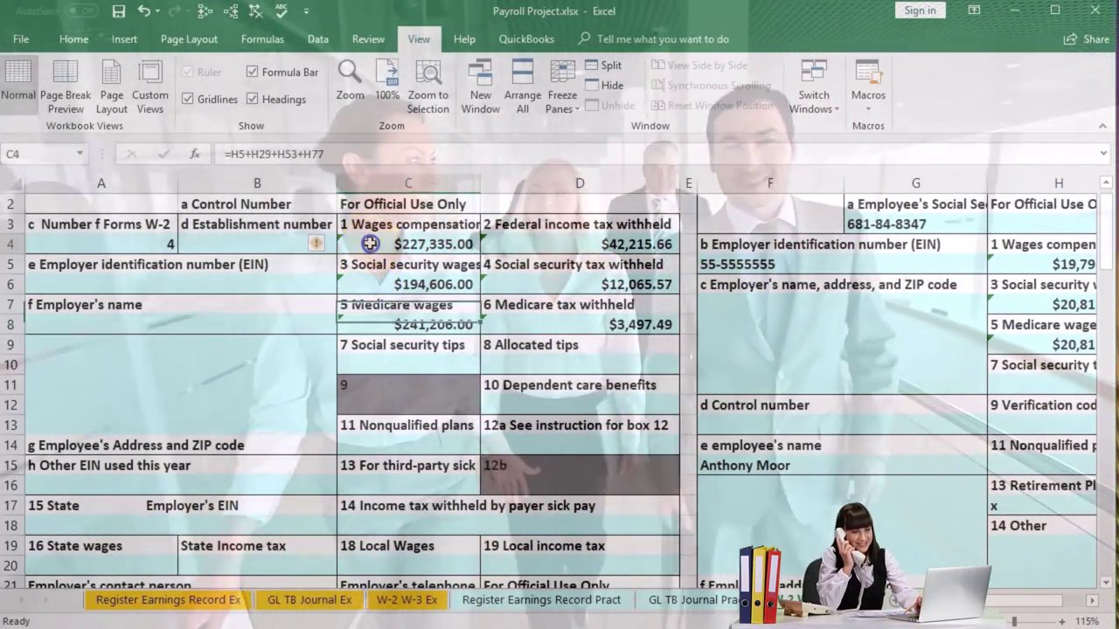
click(367, 245)
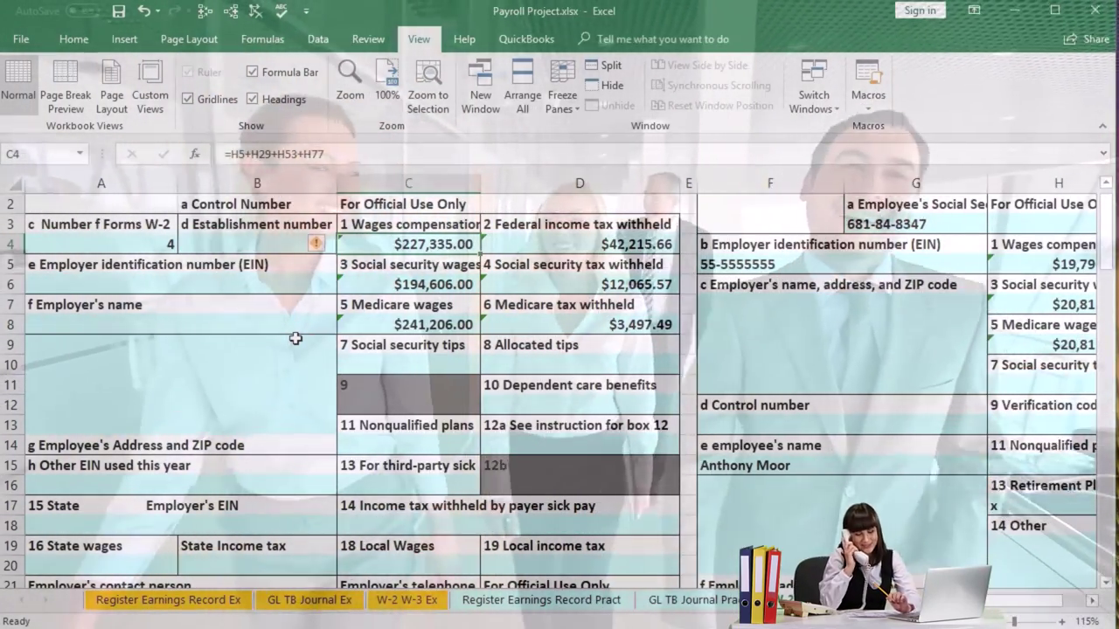
click(360, 286)
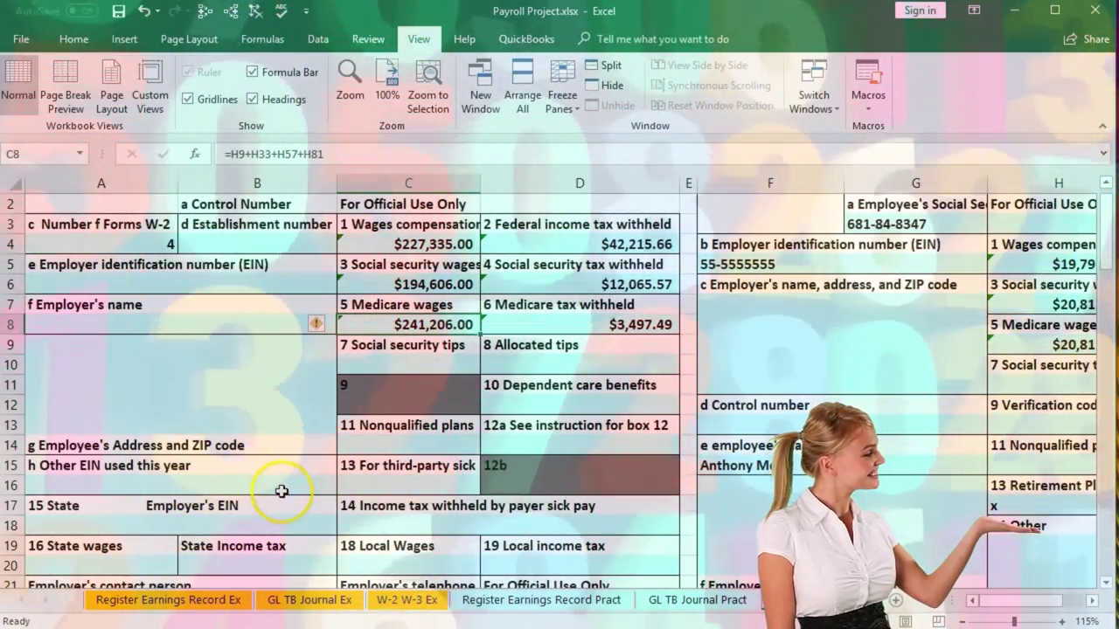
scroll(270, 487, up, 1)
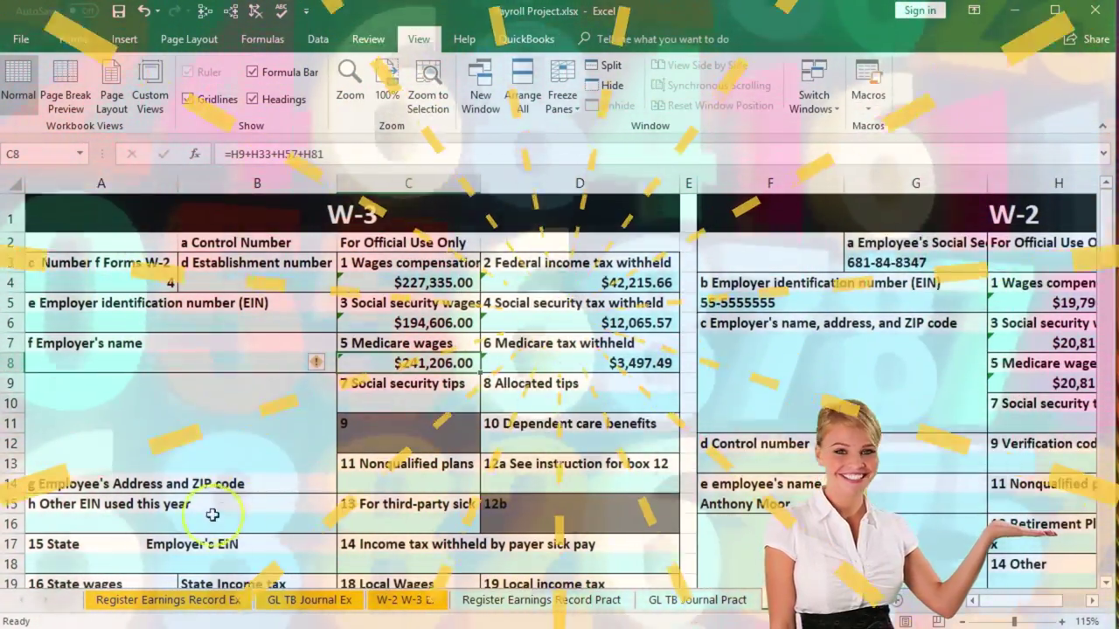